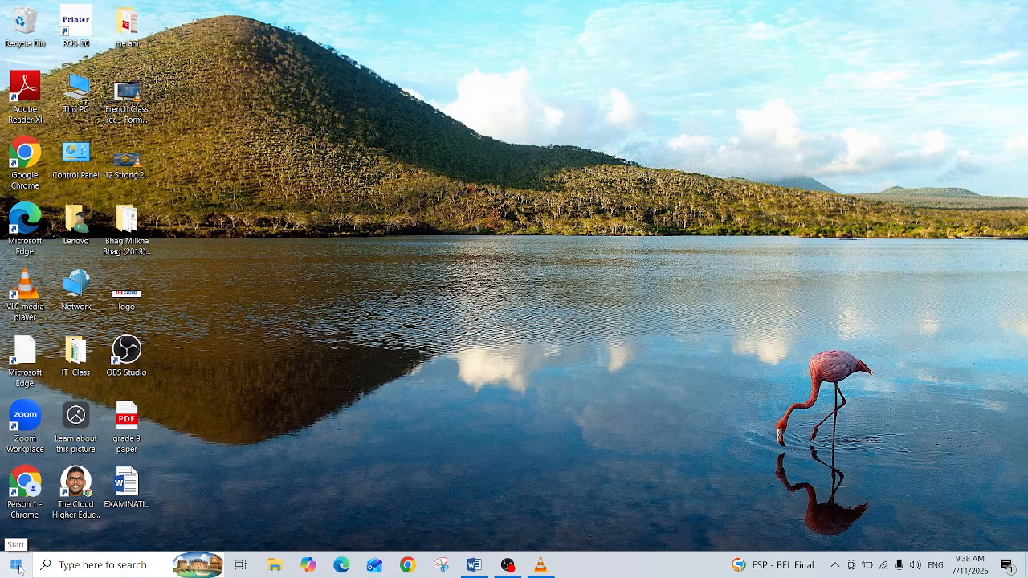
Step: Launch Word by searching for word from the Start menu
{"action": "left_click", "coordinate": [16, 570]}
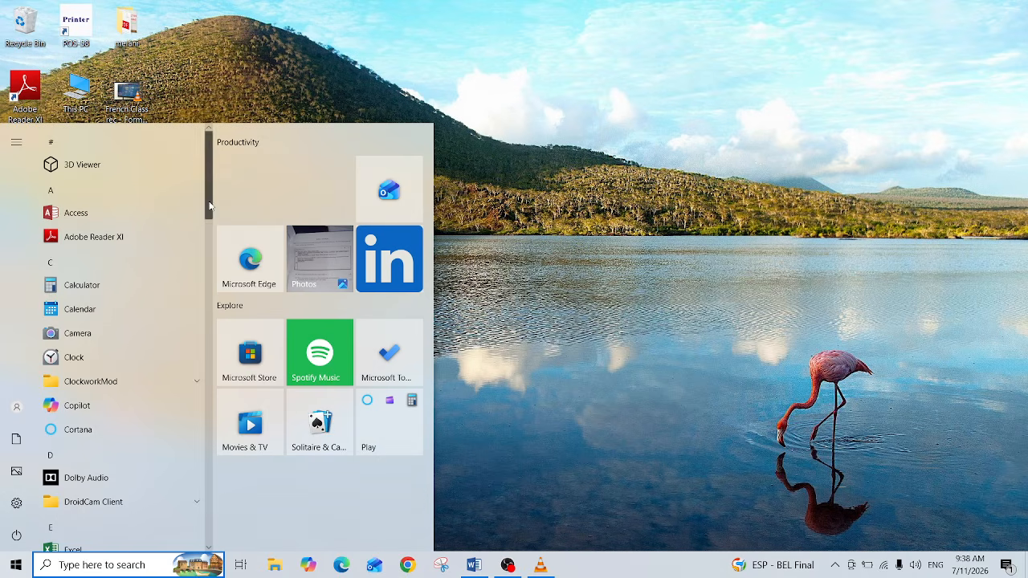
{"action": "mouse_move", "coordinate": [208, 204]}
{"action": "left_mouse_down"}
{"action": "mouse_move", "coordinate": [201, 276]}
{"action": "mouse_move", "coordinate": [222, 558]}
{"action": "left_mouse_up"}
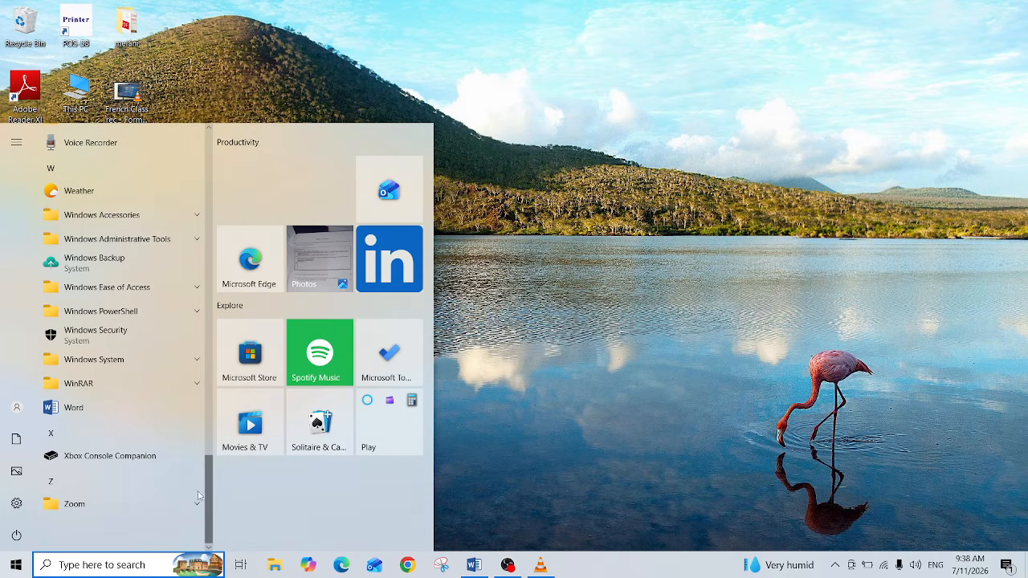
{"action": "left_click", "coordinate": [61, 566]}
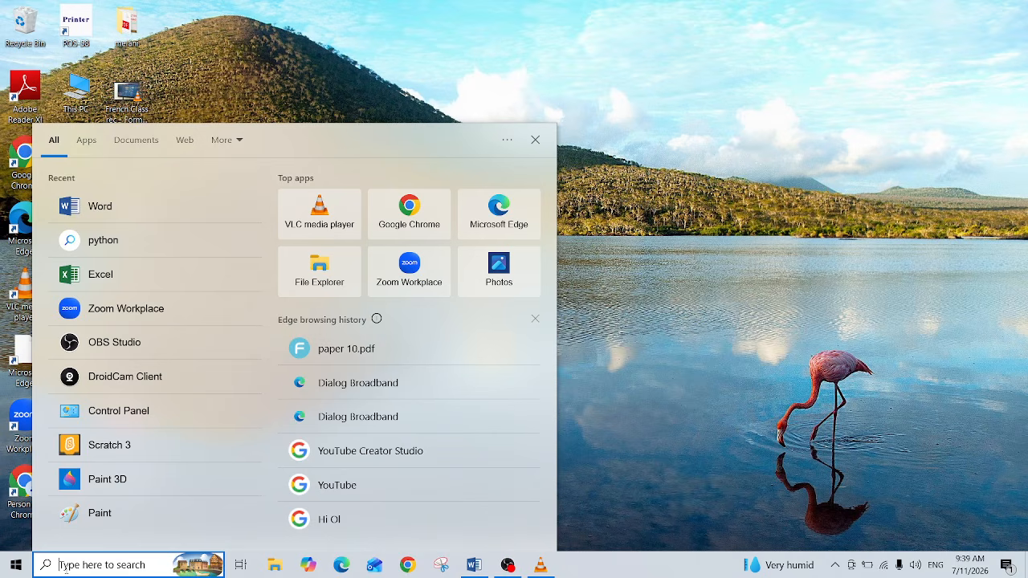
{"action": "type", "text": "wo"}
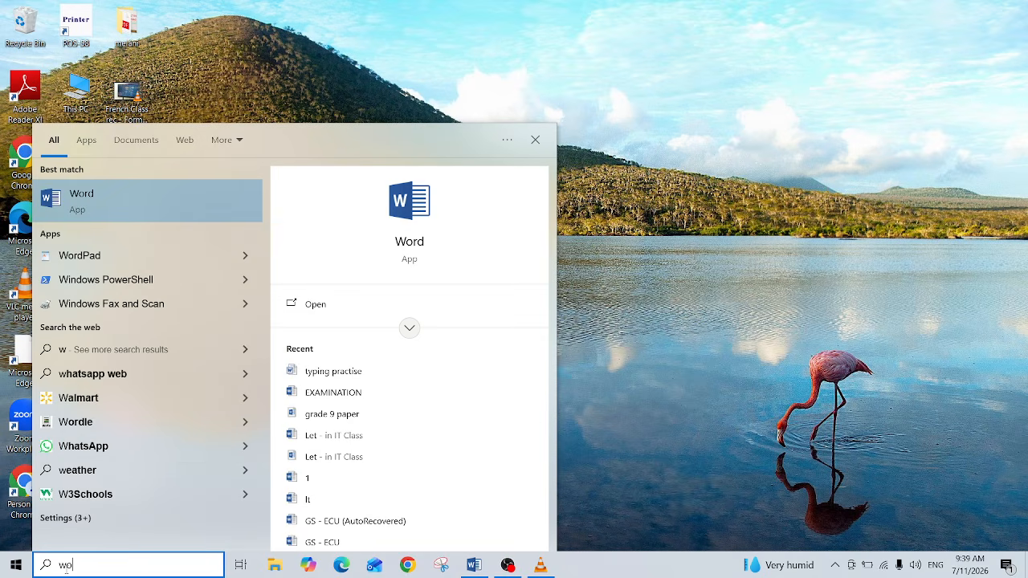
{"action": "type", "text": "rd"}
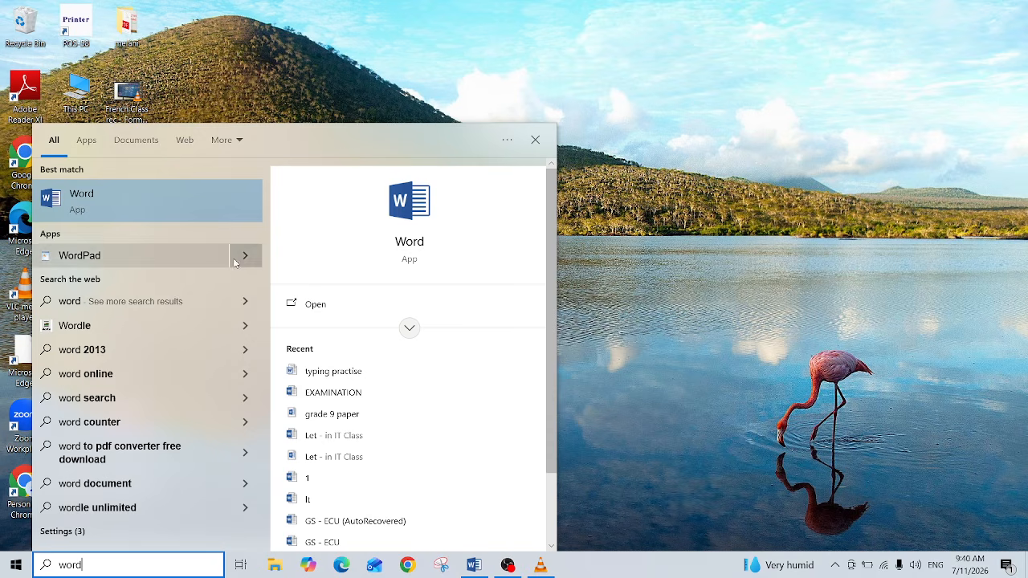
{"action": "left_click", "coordinate": [129, 203]}
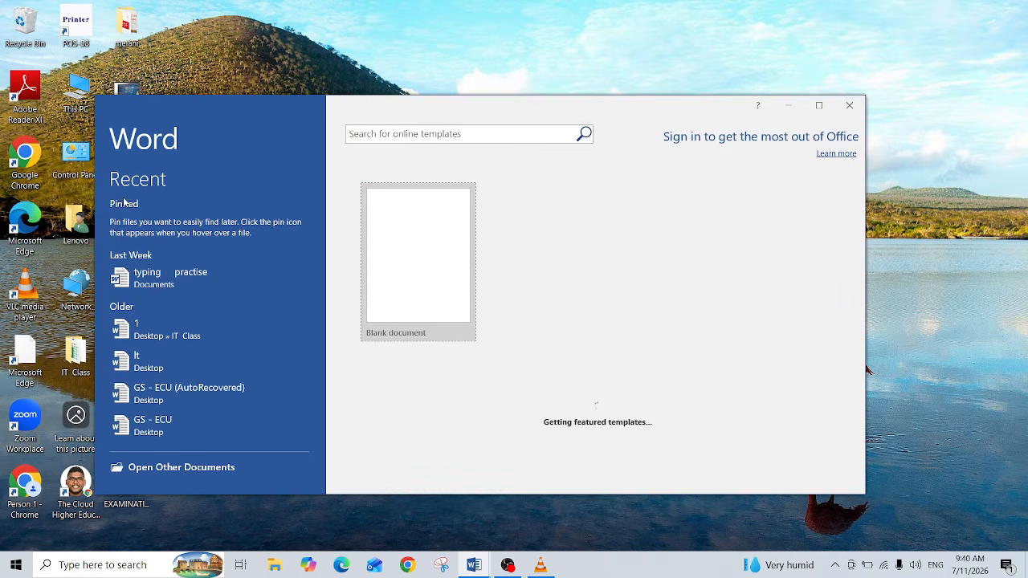
Step: Maximize the Word window, create a blank document, and close the Navigation pane
{"action": "left_click", "coordinate": [819, 107]}
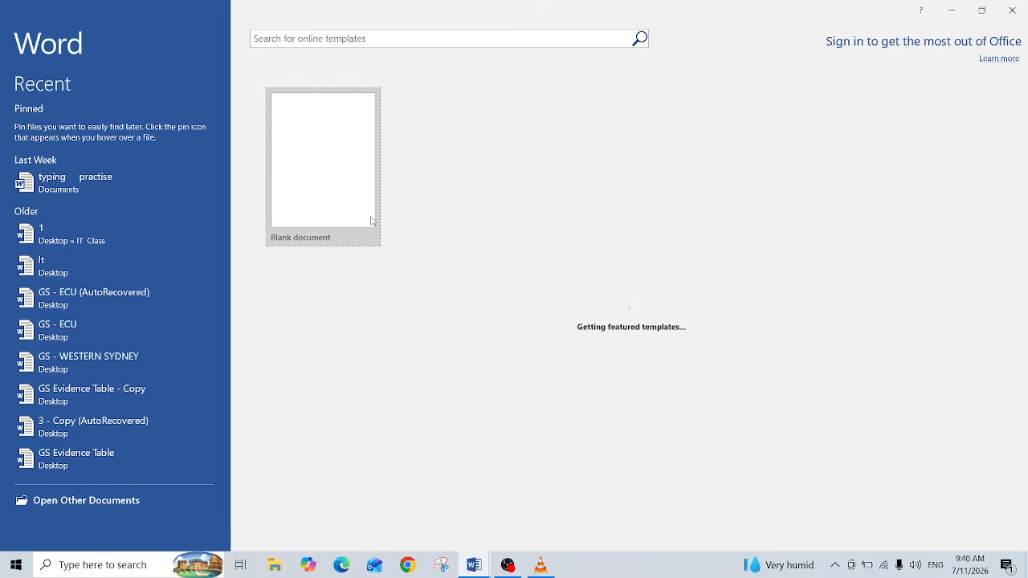
{"action": "left_click", "coordinate": [321, 183]}
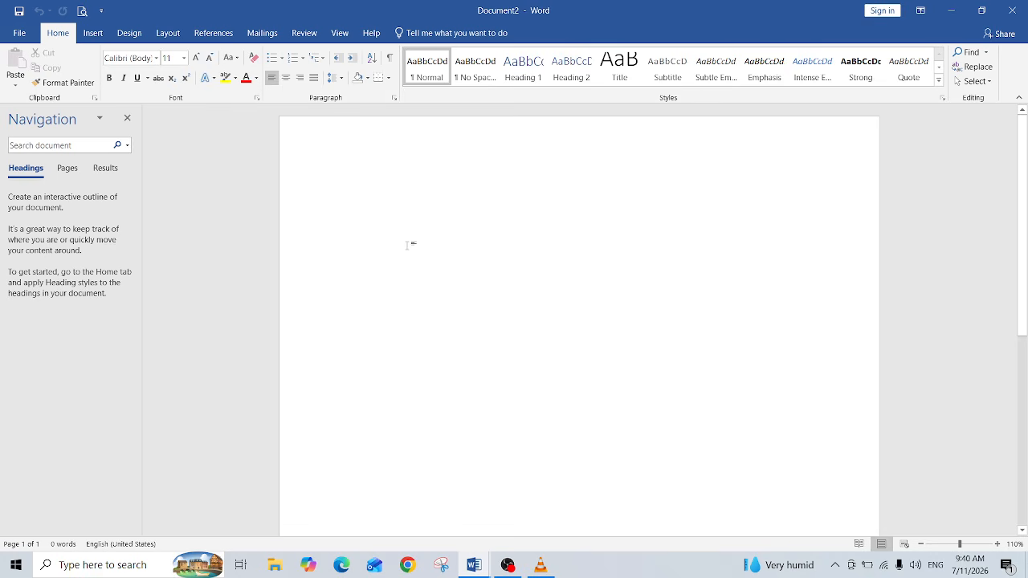
{"action": "left_click", "coordinate": [127, 119]}
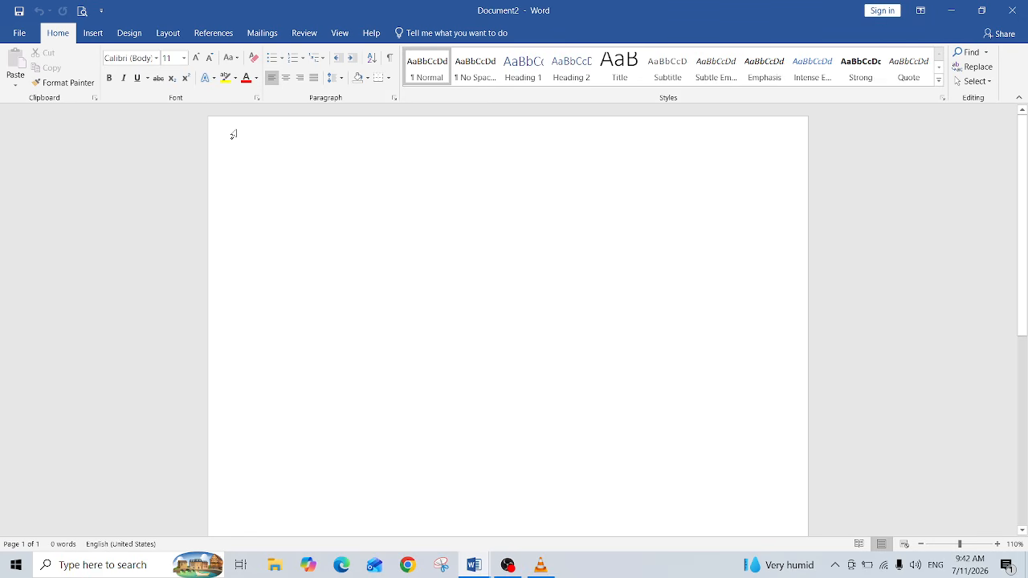
Step: Increase the font size to 24
{"action": "left_click", "coordinate": [196, 58]}
{"action": "left_click", "coordinate": [196, 58]}
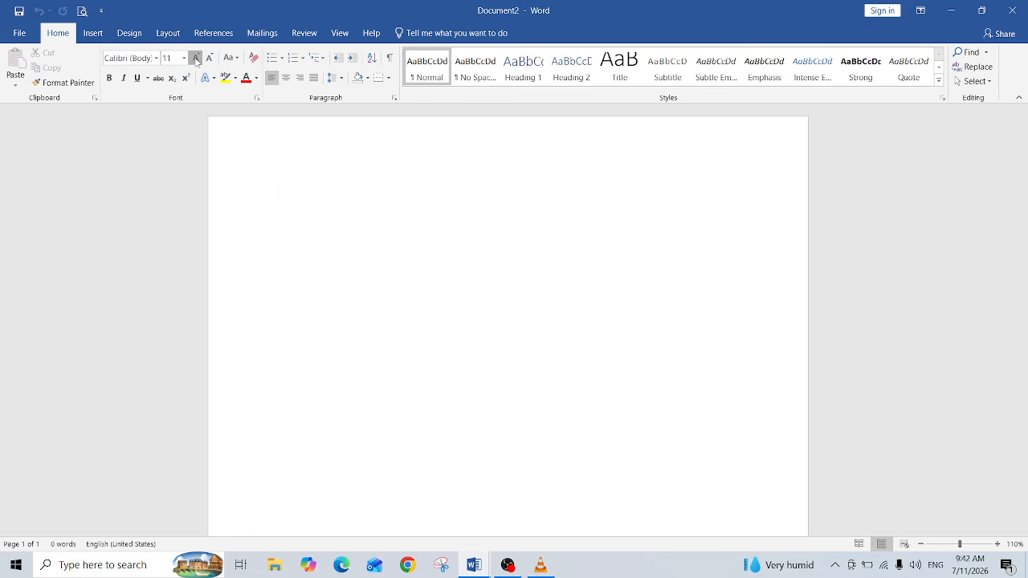
{"action": "left_click", "coordinate": [196, 58]}
{"action": "left_click", "coordinate": [196, 58]}
{"action": "left_click", "coordinate": [196, 57]}
{"action": "left_click", "coordinate": [196, 58]}
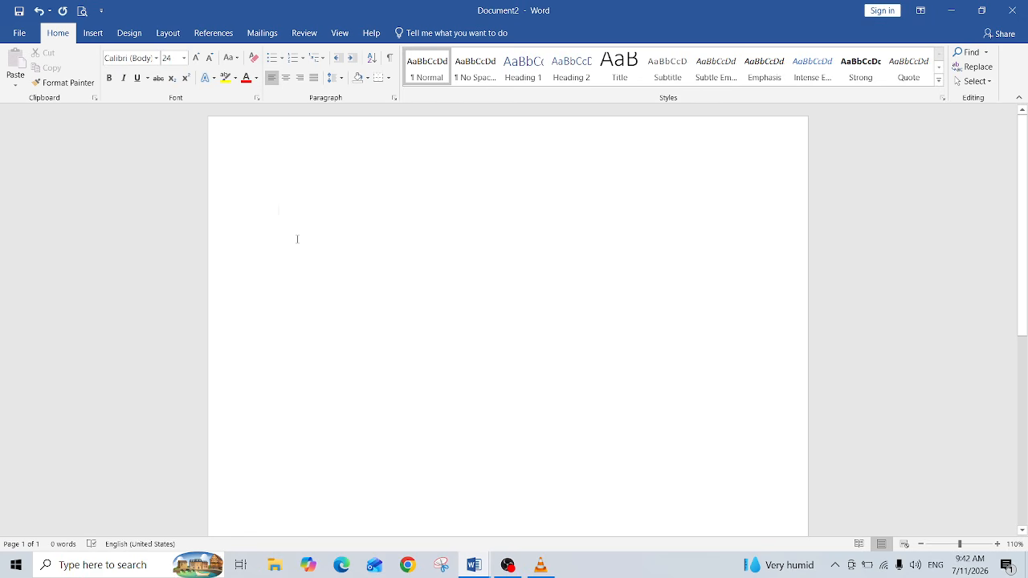
Step: Type the heading My Self at the top of the page
{"action": "type", "text": "My "}
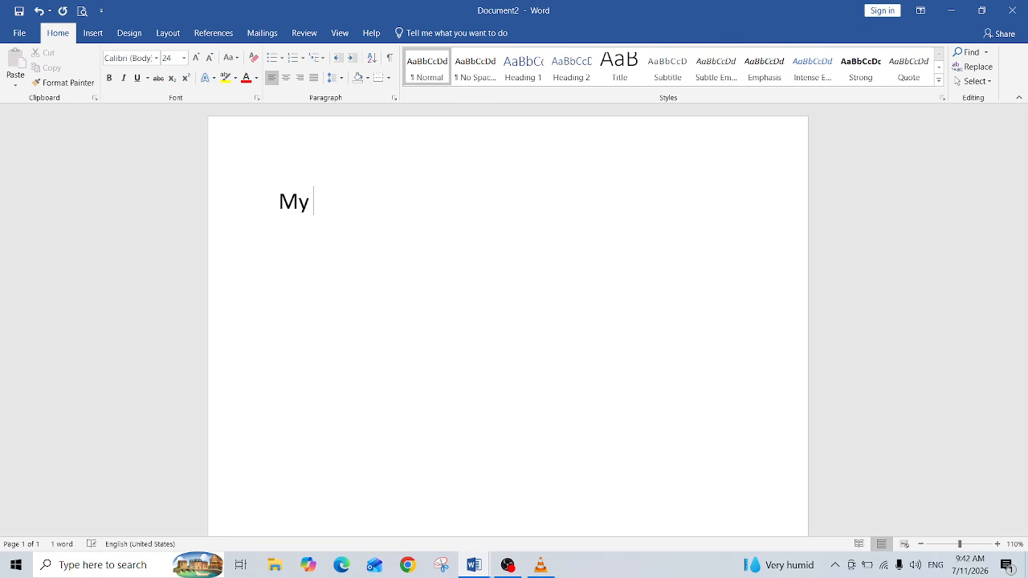
{"action": "type", "text": "Self"}
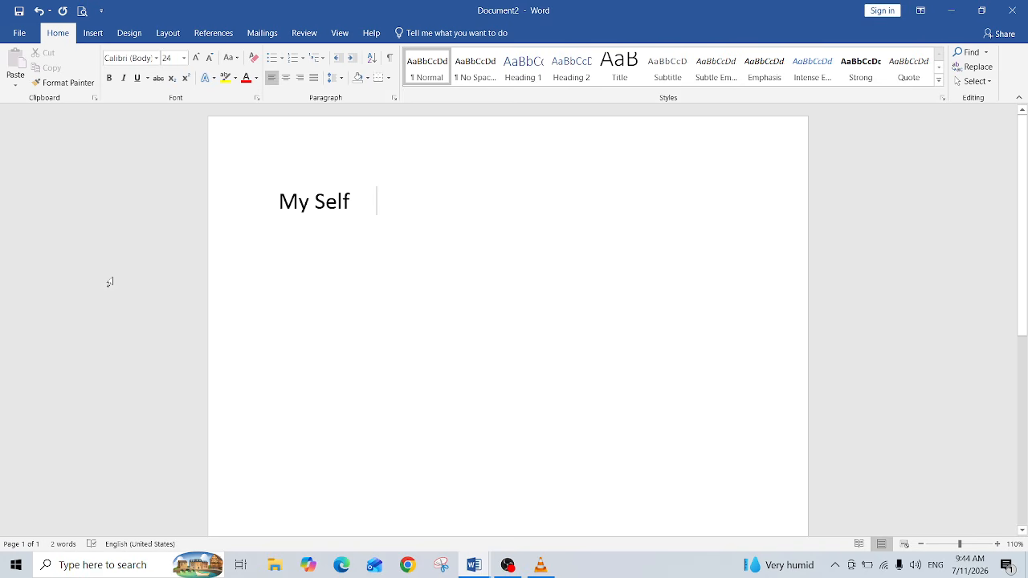
Step: Open the On-Screen Keyboard from the Start search
{"action": "left_click", "coordinate": [73, 566]}
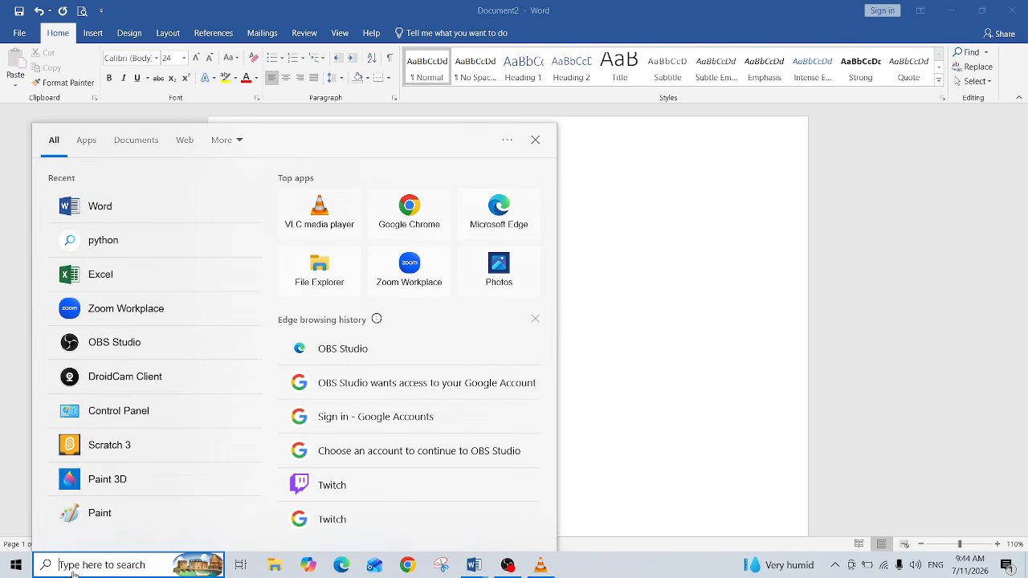
{"action": "type", "text": "ke"}
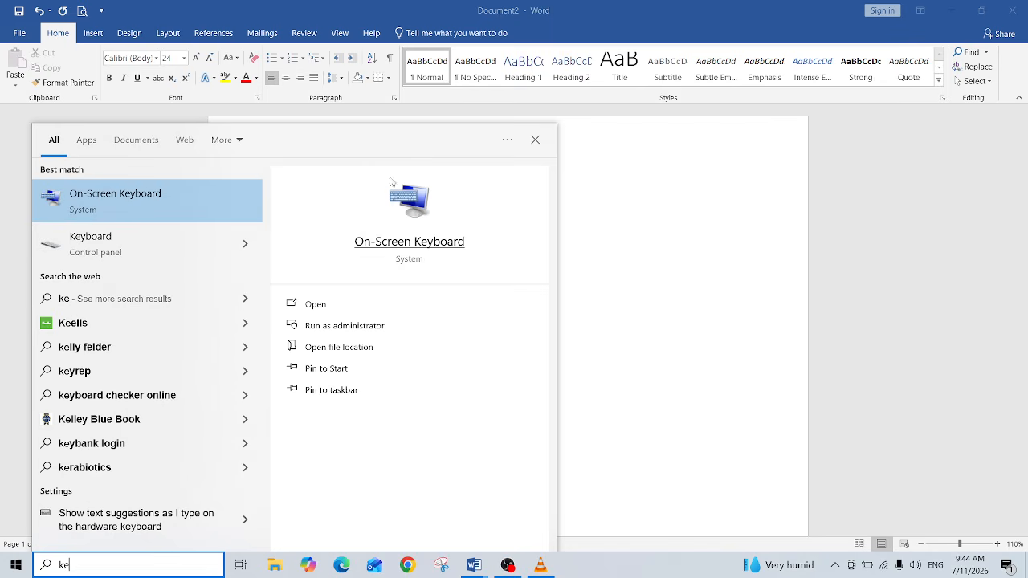
{"action": "left_click", "coordinate": [398, 242]}
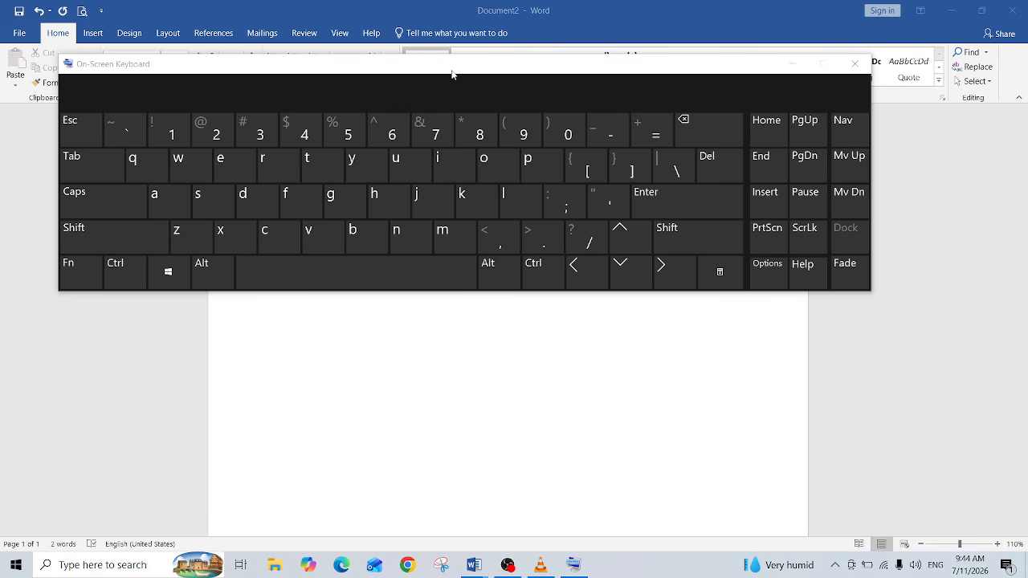
Step: Move the On-Screen Keyboard down over the page, close it, and reopen it from recent apps
{"action": "left_click_drag", "start_coordinate": [452, 72], "coordinate": [465, 152]}
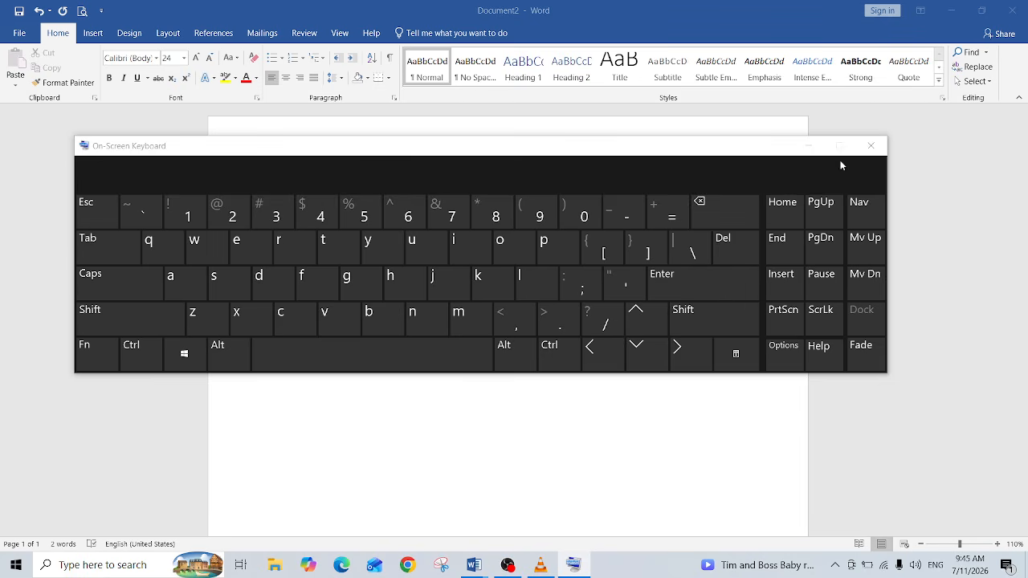
{"action": "left_click", "coordinate": [871, 146]}
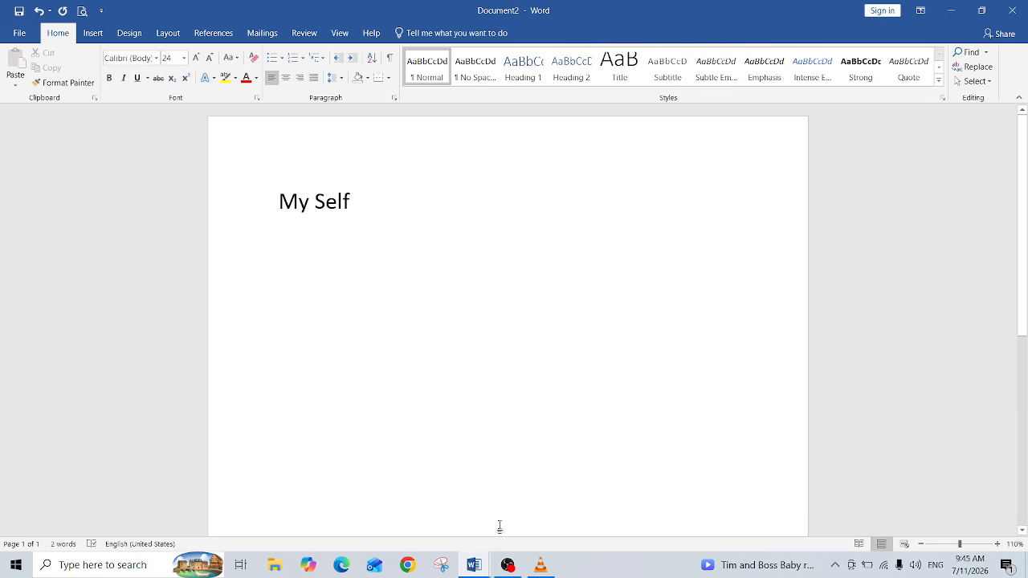
{"action": "left_click", "coordinate": [71, 568]}
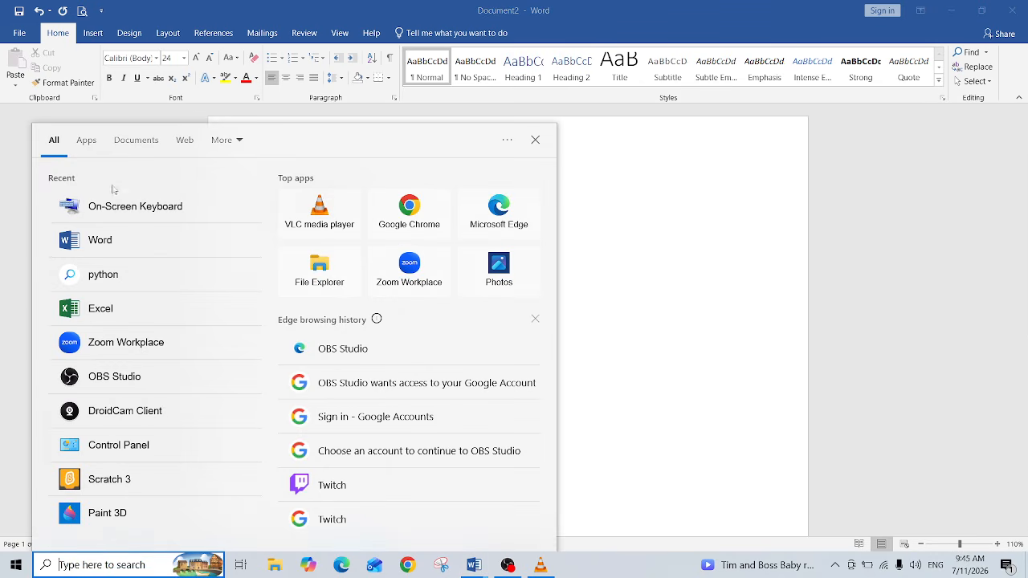
{"action": "left_click", "coordinate": [114, 213]}
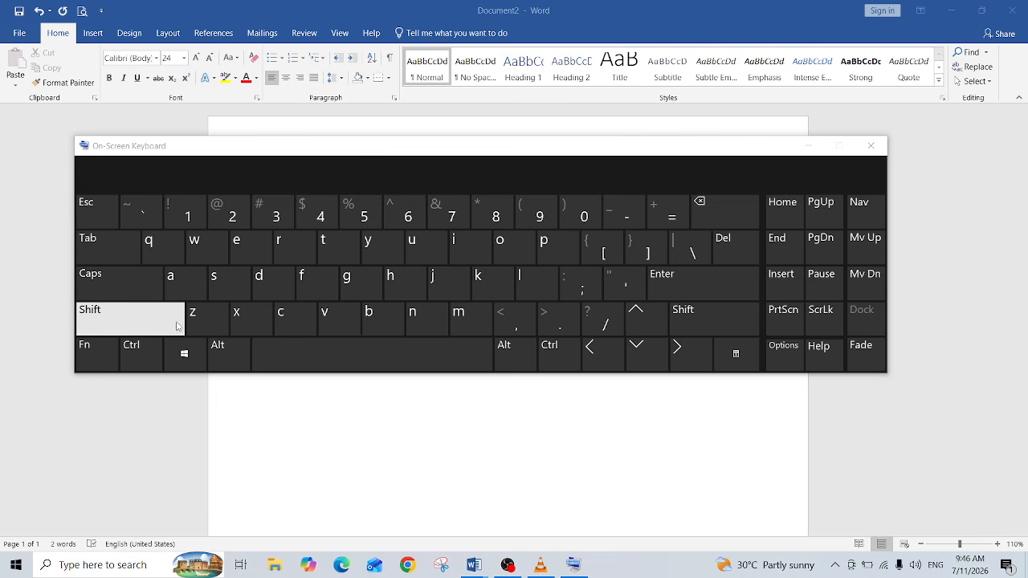
Step: Move the On-Screen Keyboard lower and start a new line below the heading
{"action": "left_click", "coordinate": [150, 328]}
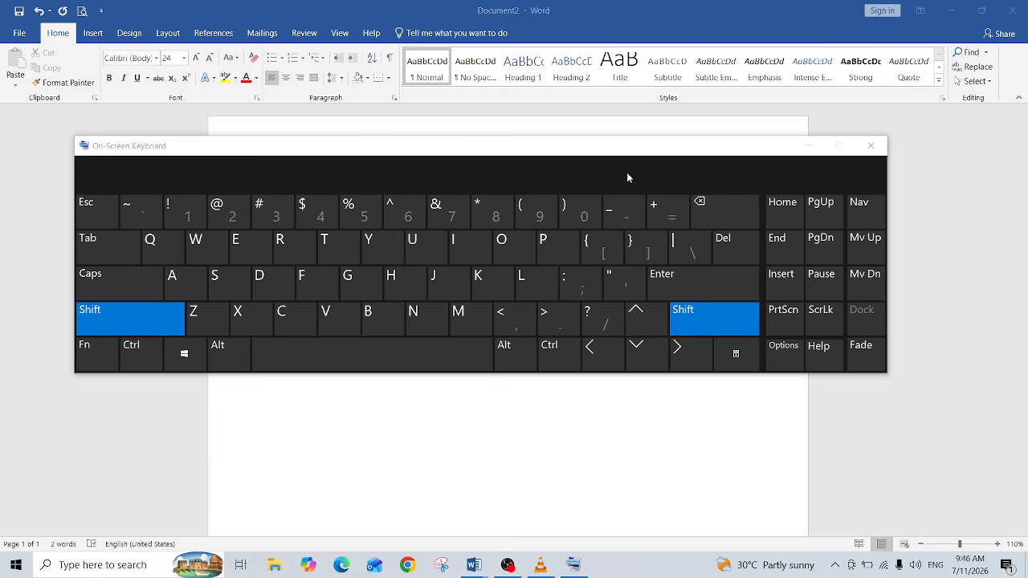
{"action": "left_click_drag", "start_coordinate": [623, 148], "coordinate": [640, 266]}
{"action": "left_click", "coordinate": [363, 197]}
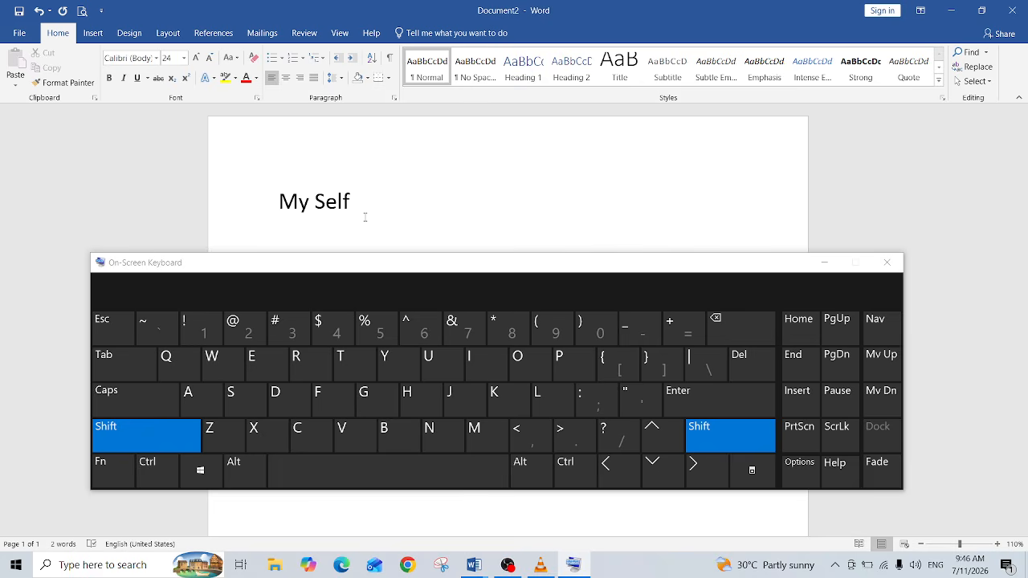
{"action": "key", "text": "Return"}
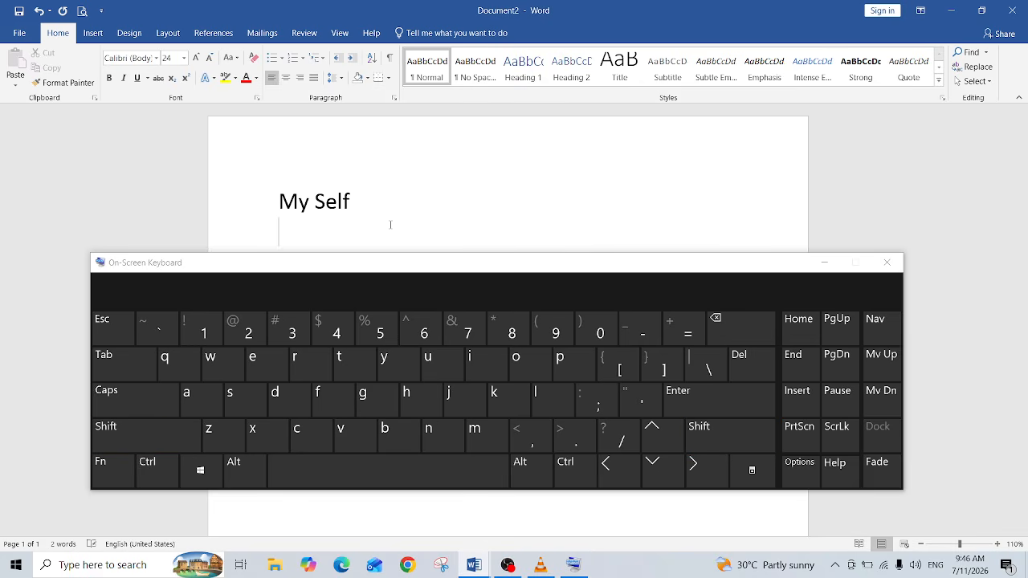
Step: Type My Self on the new line using the On-Screen Keyboard keys
{"action": "left_click", "coordinate": [145, 432]}
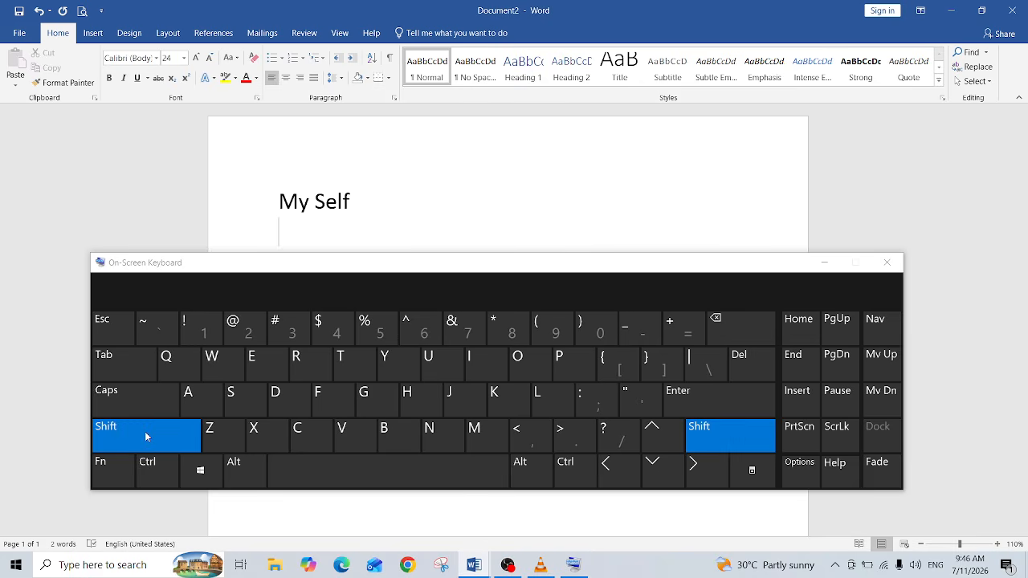
{"action": "left_click", "coordinate": [475, 436]}
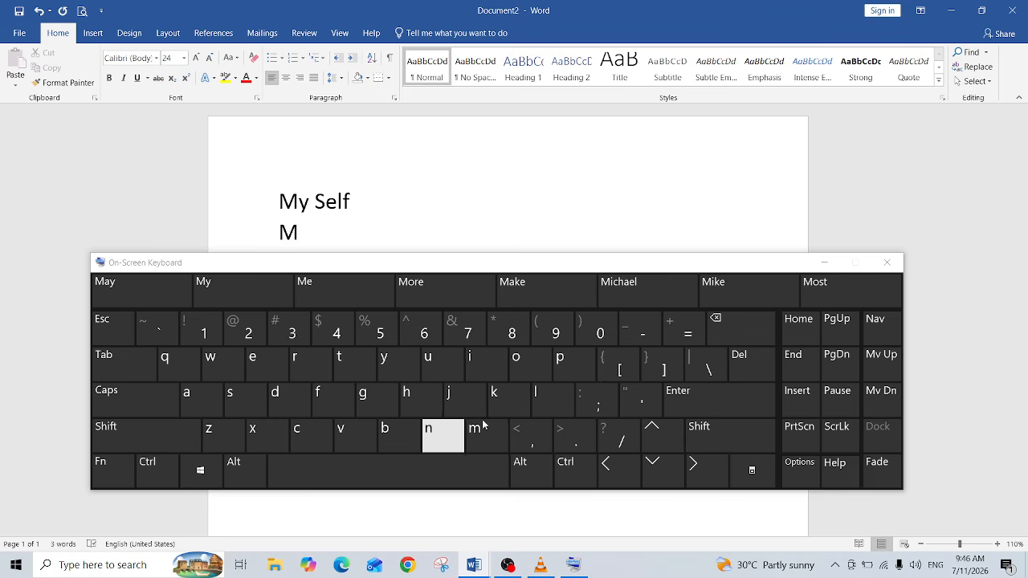
{"action": "left_click", "coordinate": [391, 367]}
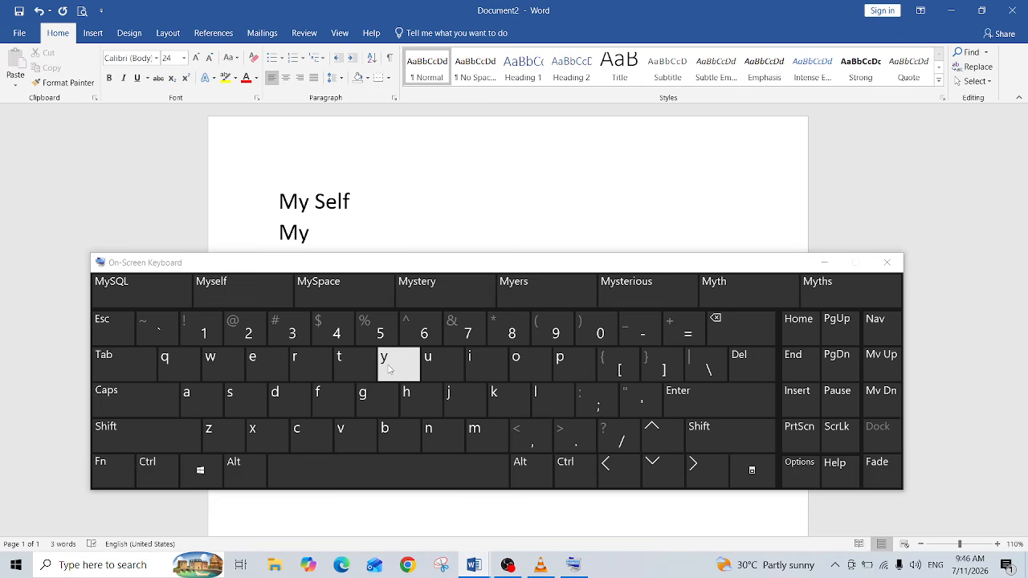
{"action": "left_click", "coordinate": [385, 466]}
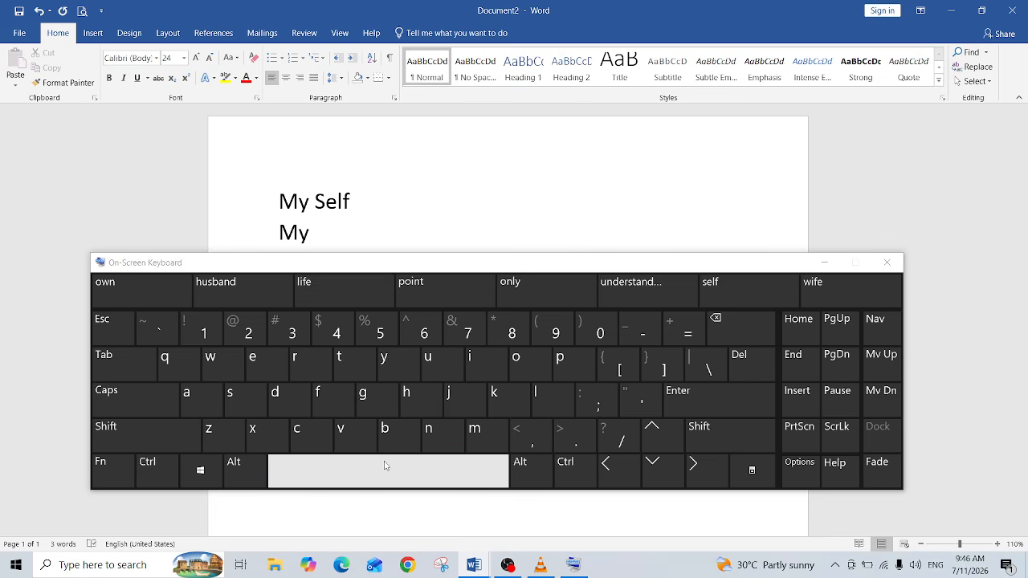
{"action": "left_click", "coordinate": [386, 466]}
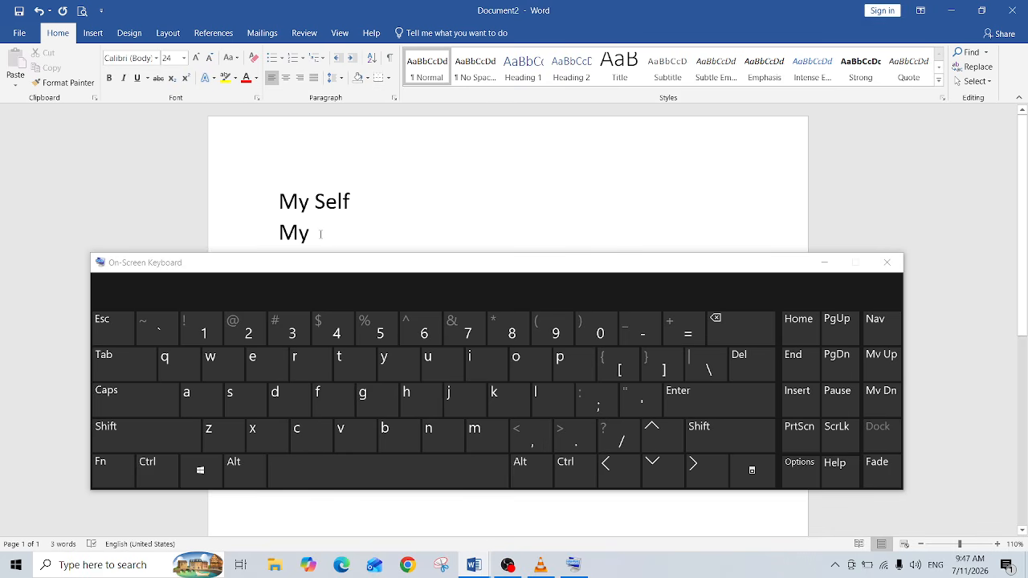
{"action": "left_click", "coordinate": [153, 441]}
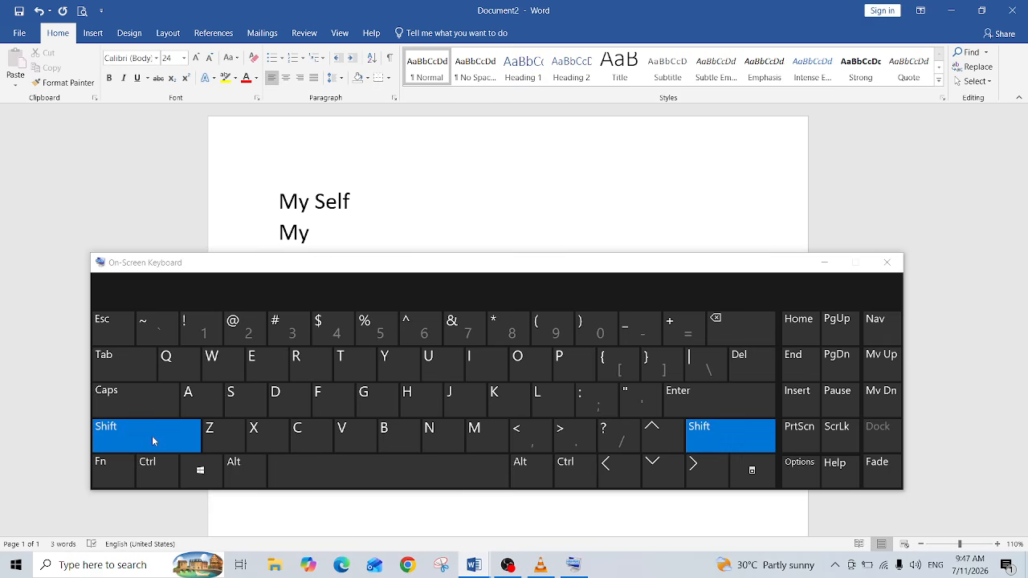
{"action": "left_click", "coordinate": [241, 393]}
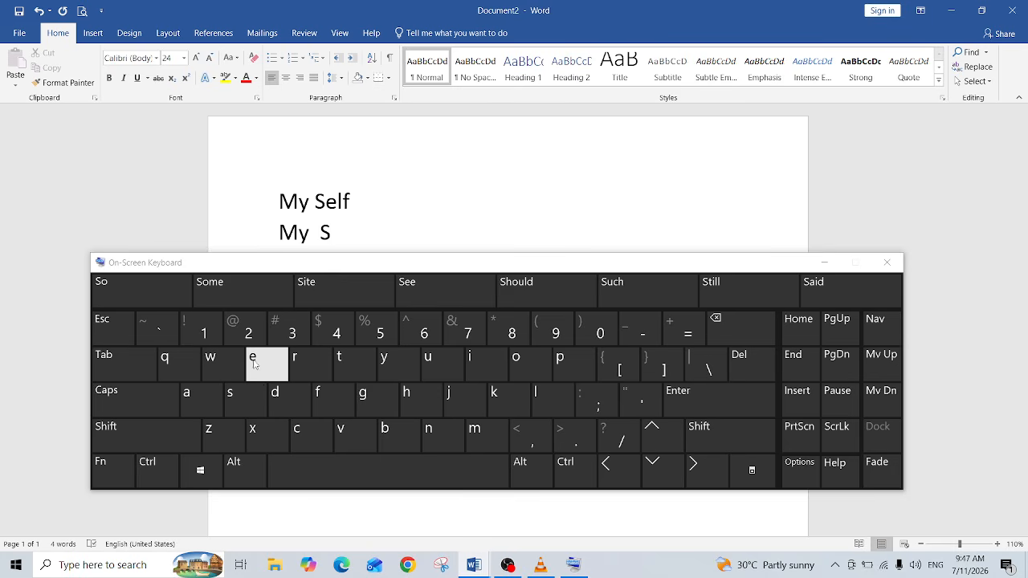
{"action": "left_click", "coordinate": [261, 371]}
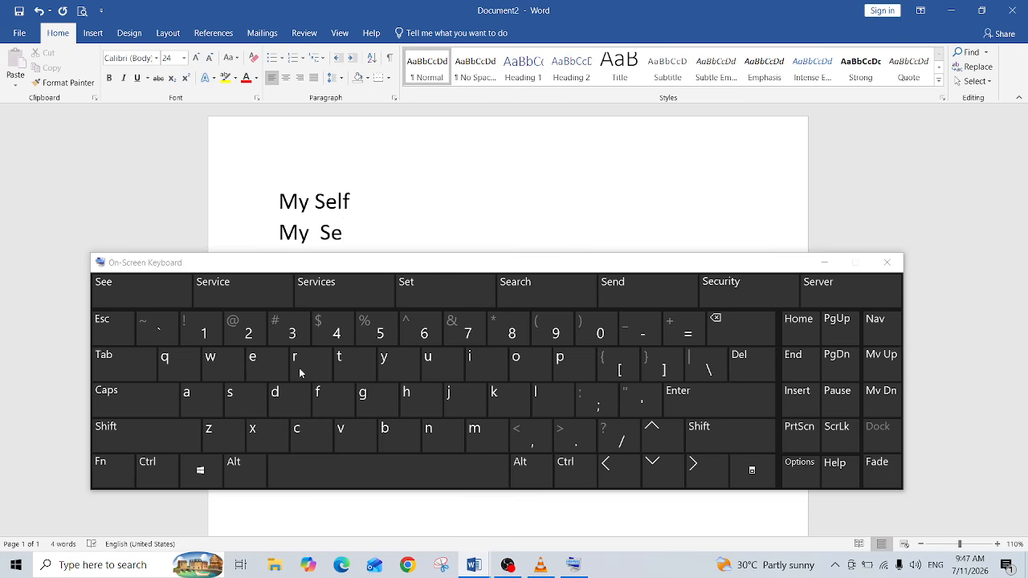
{"action": "left_click", "coordinate": [537, 397]}
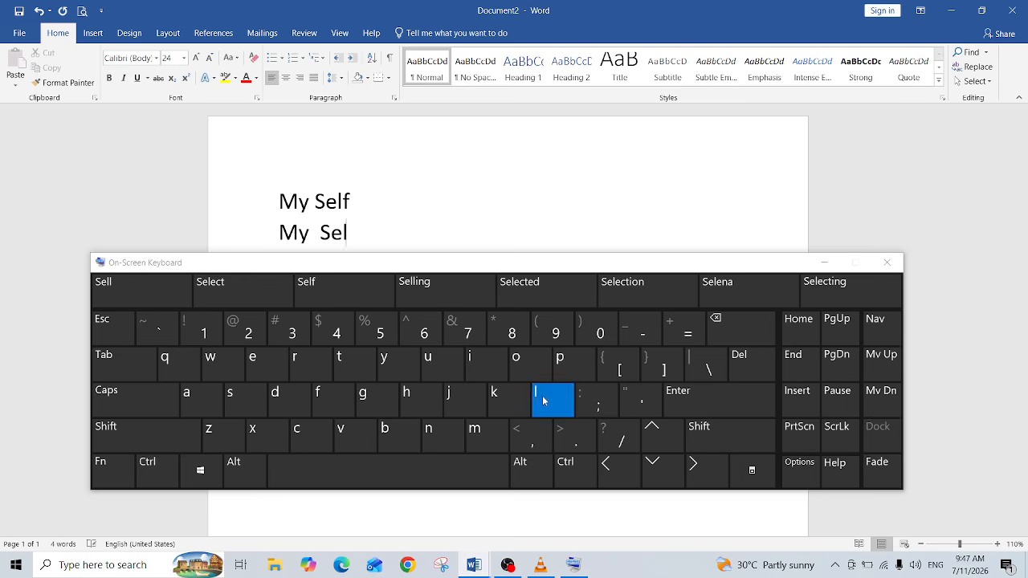
{"action": "left_click", "coordinate": [326, 416]}
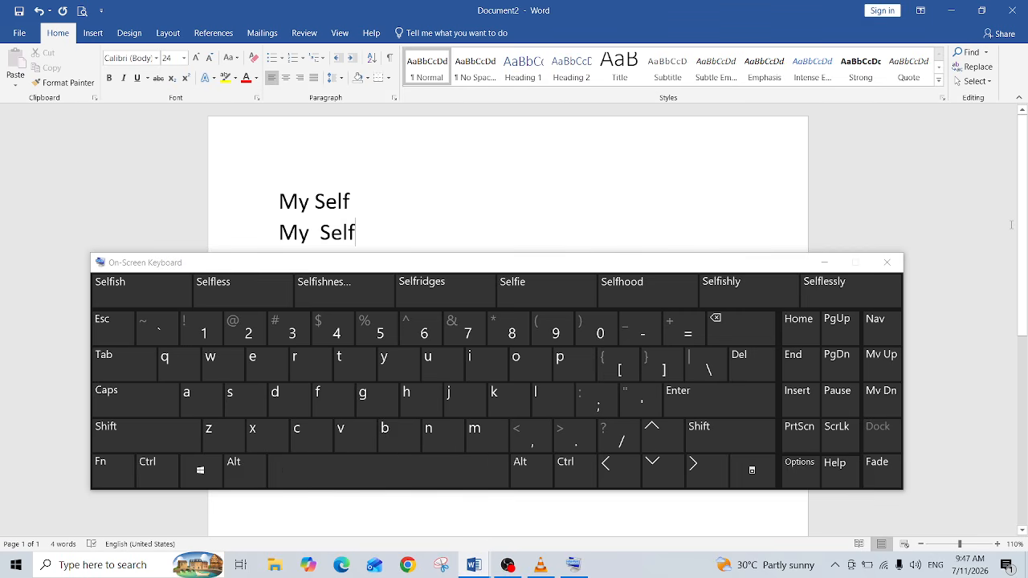
Step: Close the On-Screen Keyboard and select the first-line heading My Self
{"action": "left_click", "coordinate": [887, 263]}
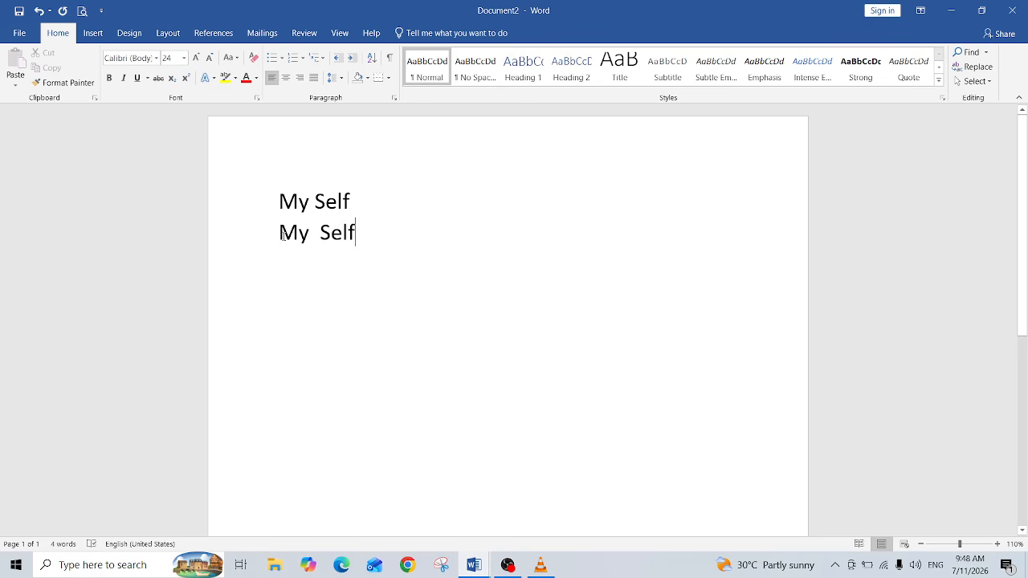
{"action": "left_click", "coordinate": [282, 235]}
{"action": "left_click_drag", "start_coordinate": [300, 204], "coordinate": [357, 209]}
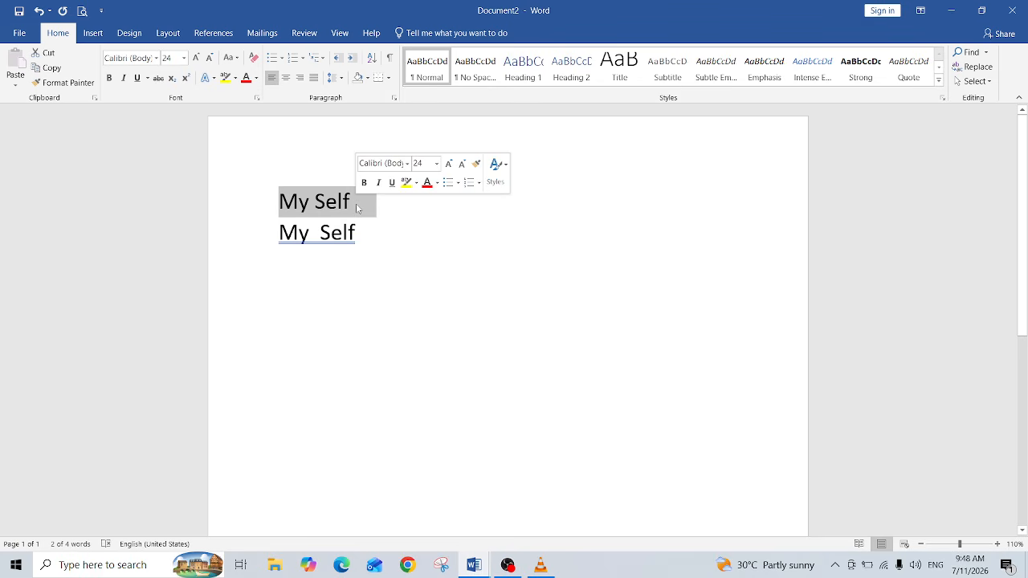
Step: Delete the first-line heading, then select the remaining My Self line and set its font size to 48
{"action": "key", "text": "BackSpace"}
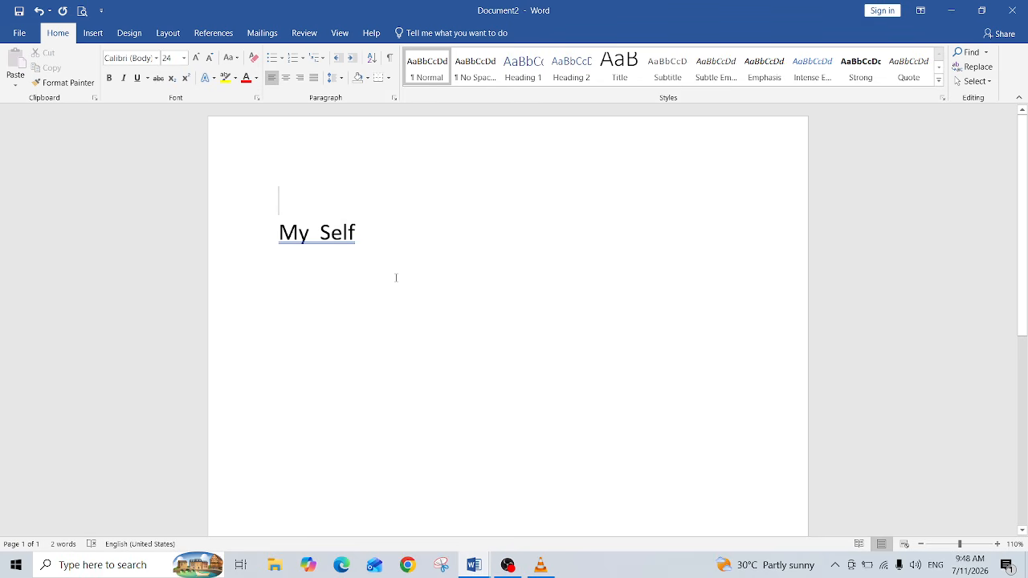
{"action": "left_click", "coordinate": [365, 247]}
{"action": "left_click", "coordinate": [281, 233]}
{"action": "left_click_drag", "start_coordinate": [278, 232], "coordinate": [356, 234]}
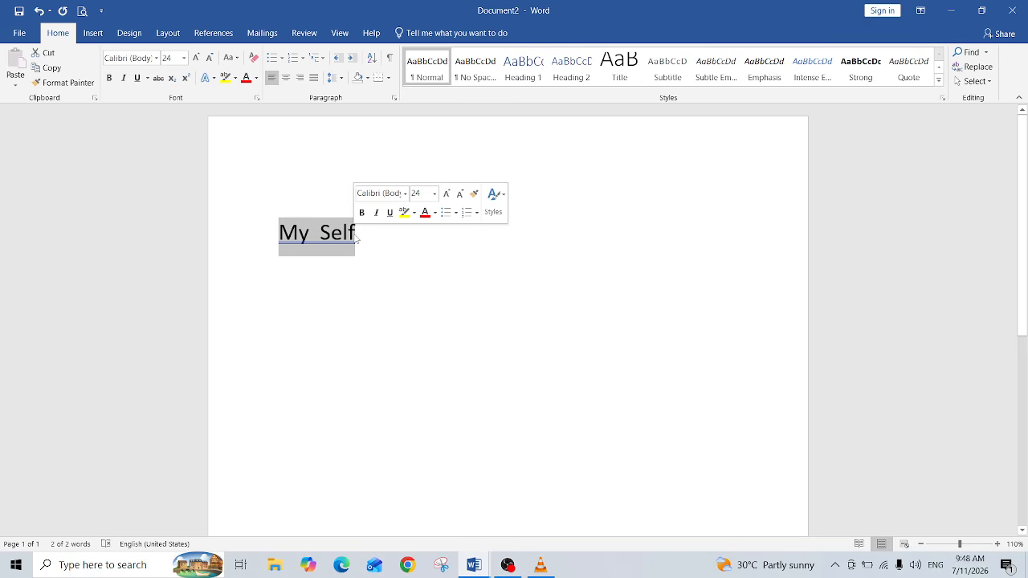
{"action": "left_click", "coordinate": [310, 294]}
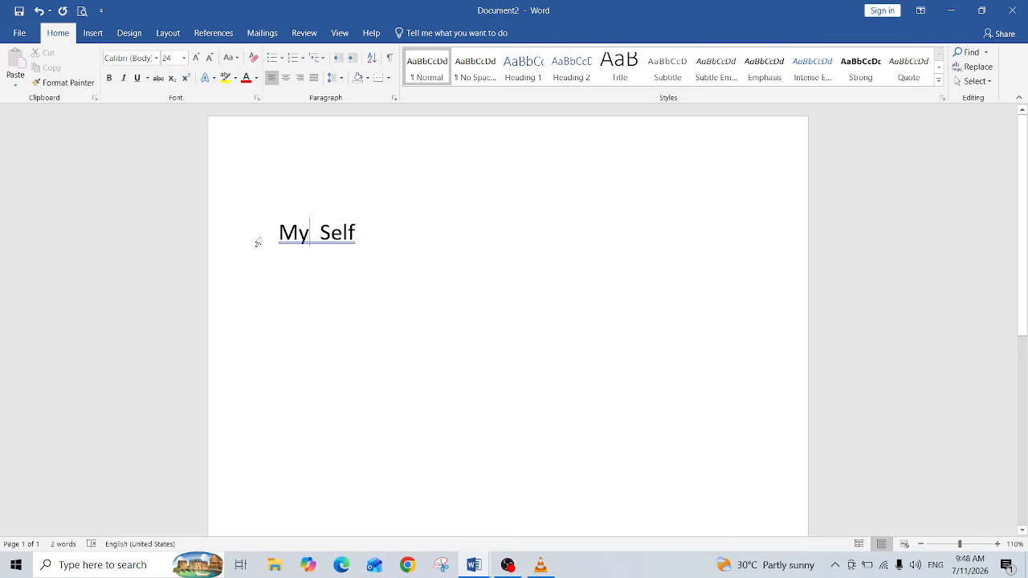
{"action": "left_click", "coordinate": [291, 232]}
{"action": "left_click", "coordinate": [282, 237]}
{"action": "double_click", "coordinate": [283, 238]}
{"action": "left_click", "coordinate": [283, 238]}
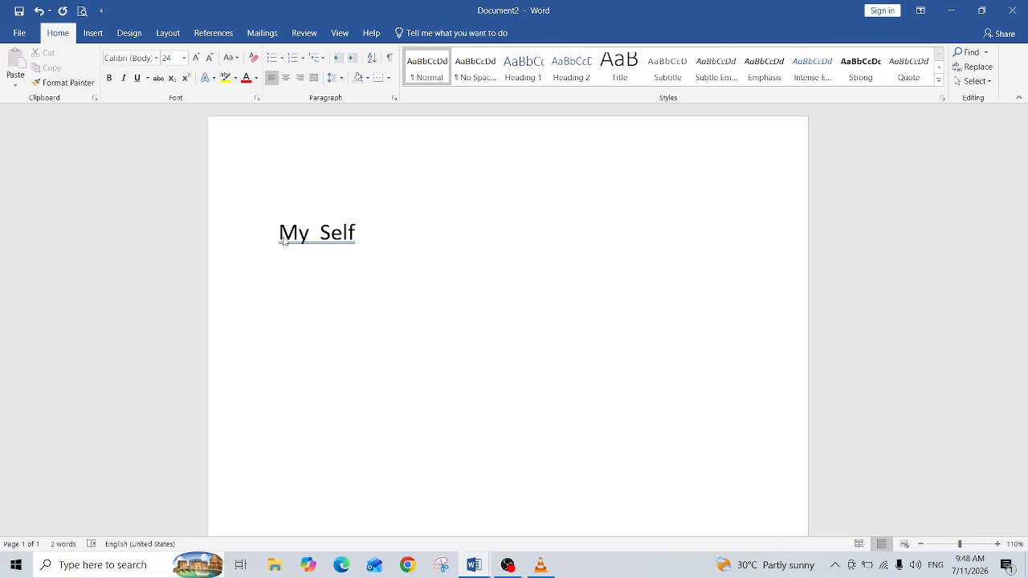
{"action": "left_click_drag", "start_coordinate": [283, 239], "coordinate": [374, 241]}
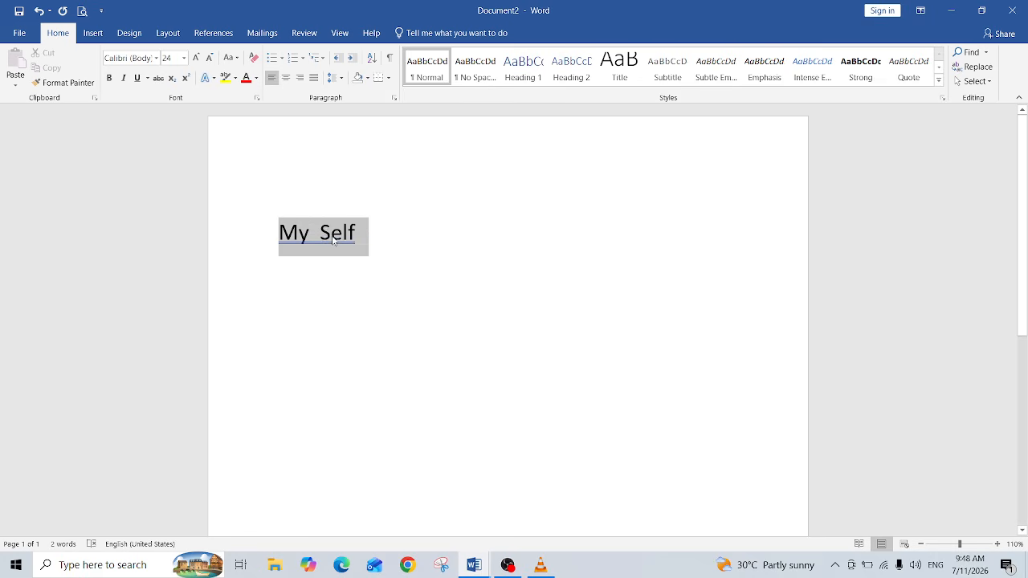
{"action": "left_click", "coordinate": [270, 238]}
{"action": "left_click_drag", "start_coordinate": [277, 239], "coordinate": [369, 235]}
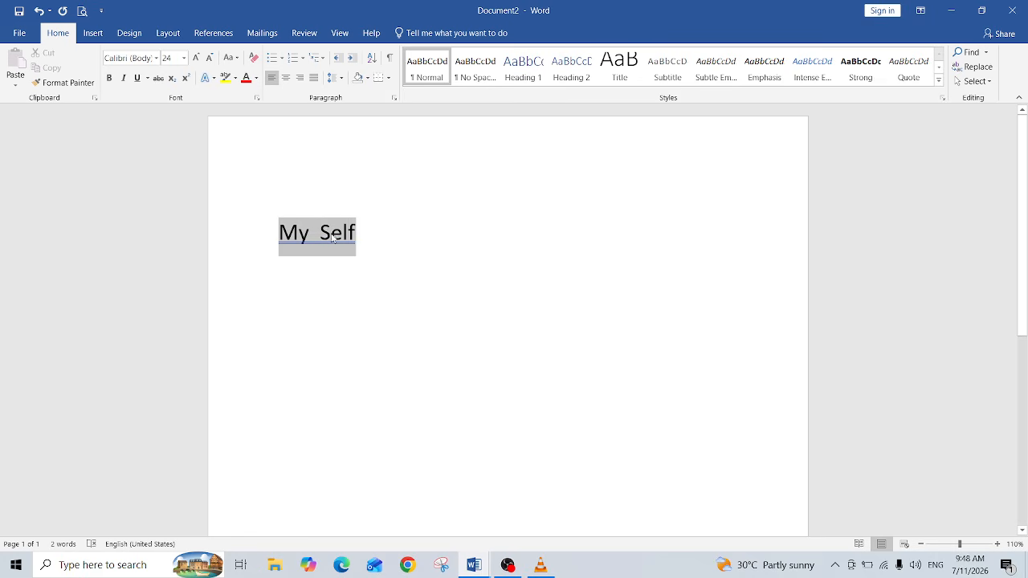
{"action": "left_click", "coordinate": [277, 237]}
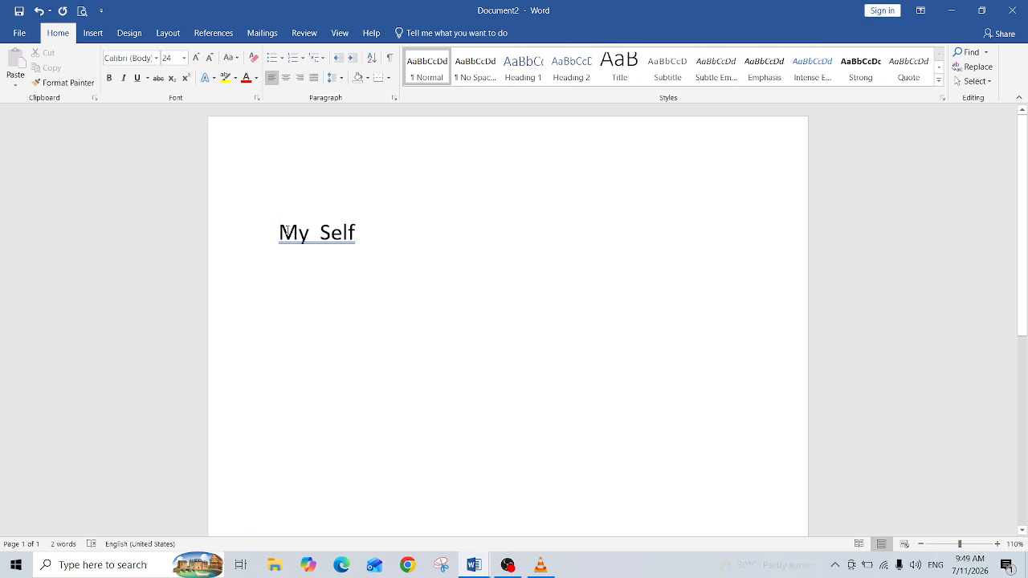
{"action": "left_click_drag", "start_coordinate": [281, 231], "coordinate": [352, 228]}
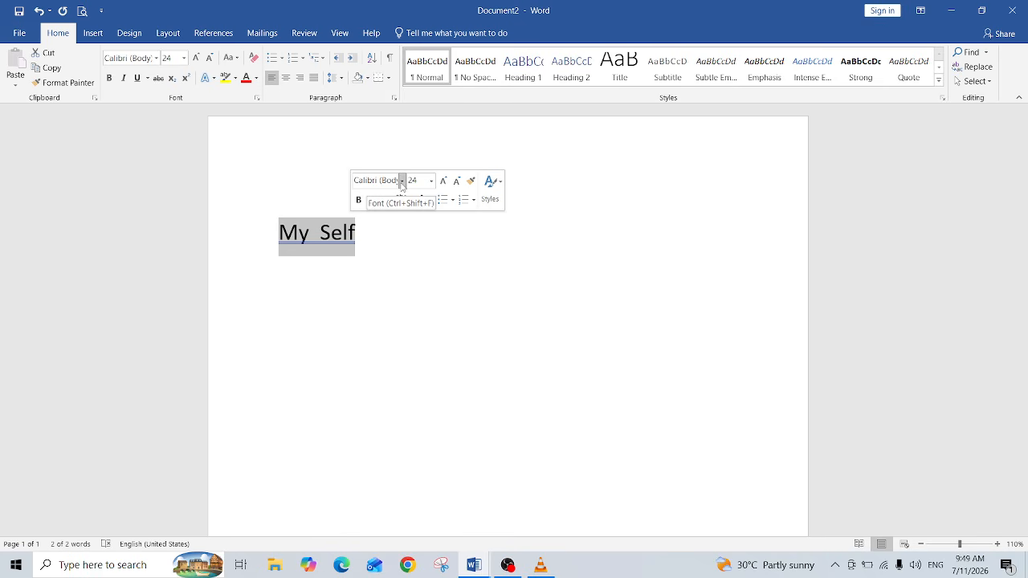
{"action": "left_click", "coordinate": [401, 182]}
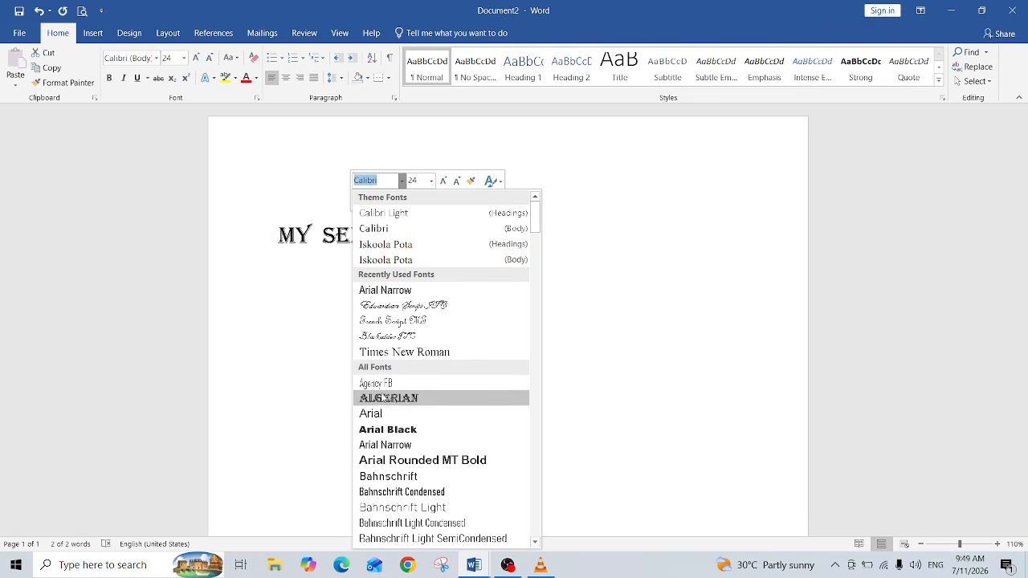
{"action": "left_click", "coordinate": [431, 181]}
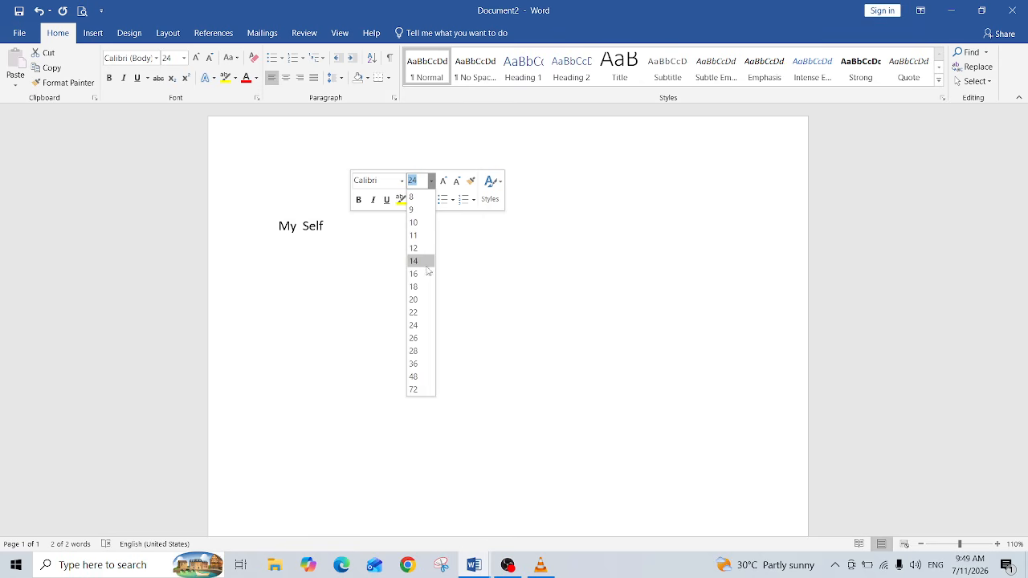
{"action": "left_click", "coordinate": [417, 378]}
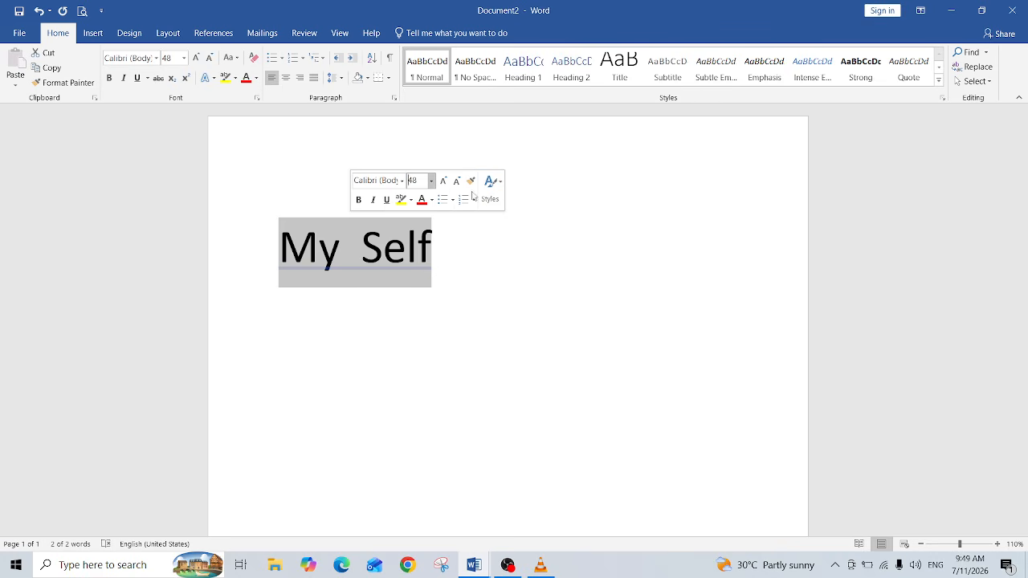
Step: Apply bold, italic and underline to the My Self heading, then switch each off again
{"action": "left_click", "coordinate": [359, 200]}
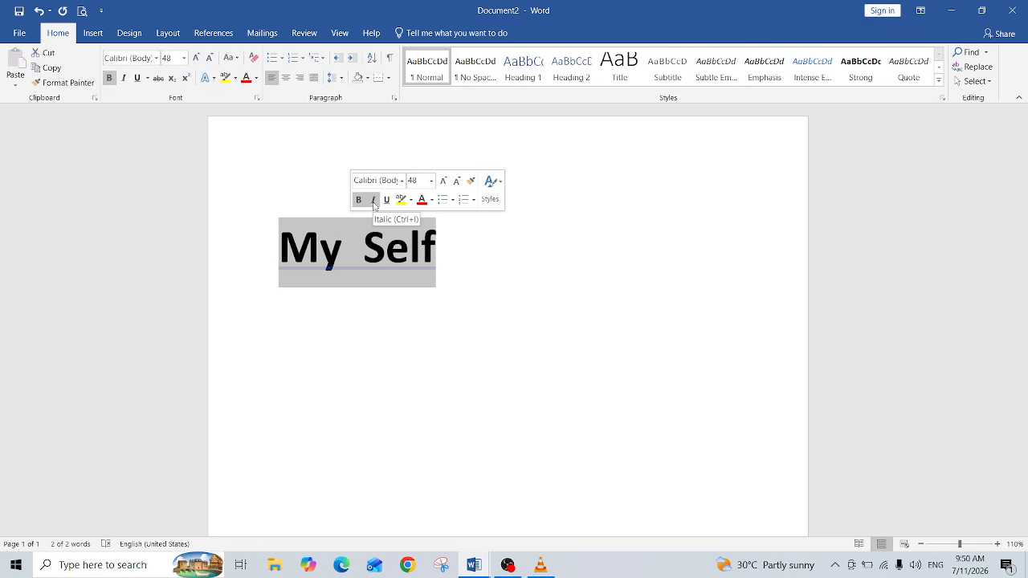
{"action": "left_click", "coordinate": [373, 200]}
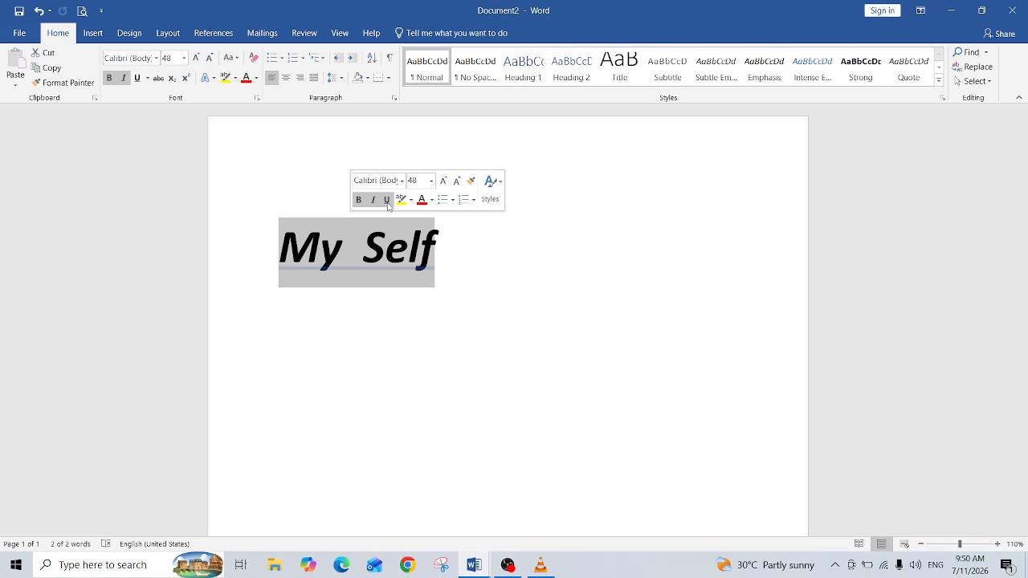
{"action": "left_click", "coordinate": [387, 200]}
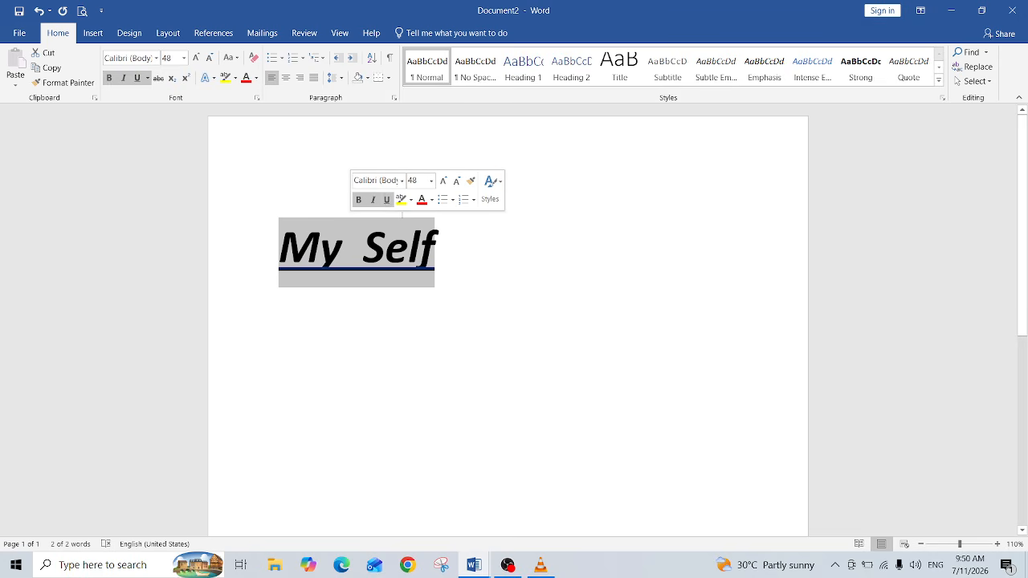
{"action": "left_click", "coordinate": [386, 200]}
{"action": "left_click", "coordinate": [374, 201]}
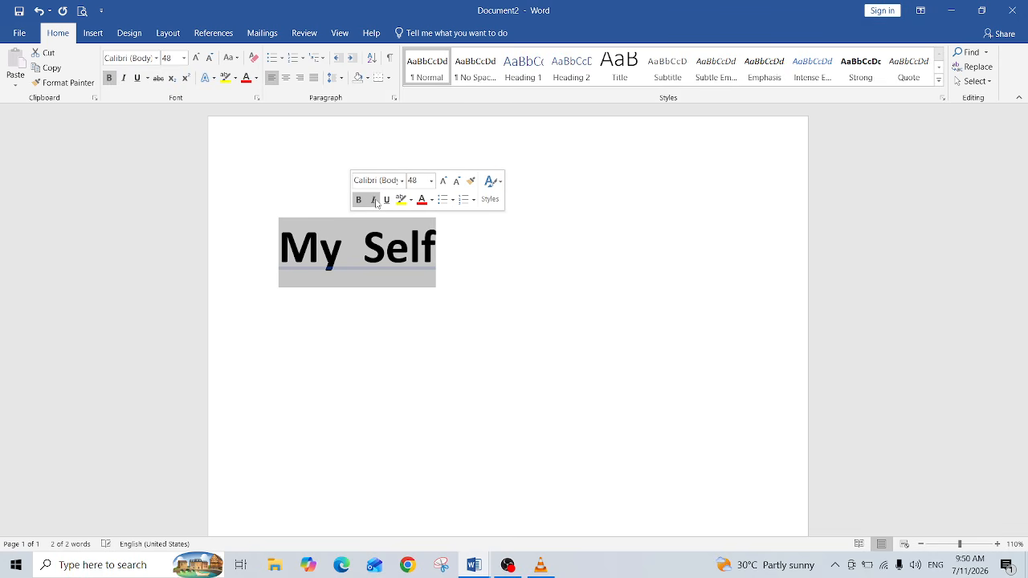
{"action": "left_click", "coordinate": [359, 201]}
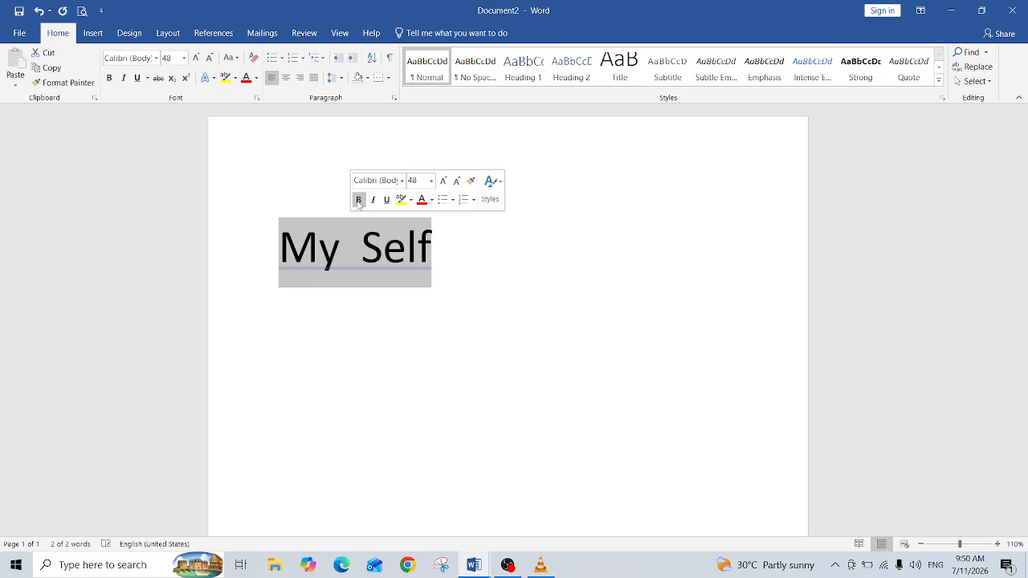
Step: Select the whole My Self line and look through the File view and the Insert, Design and Layout commands
{"action": "left_click", "coordinate": [379, 355]}
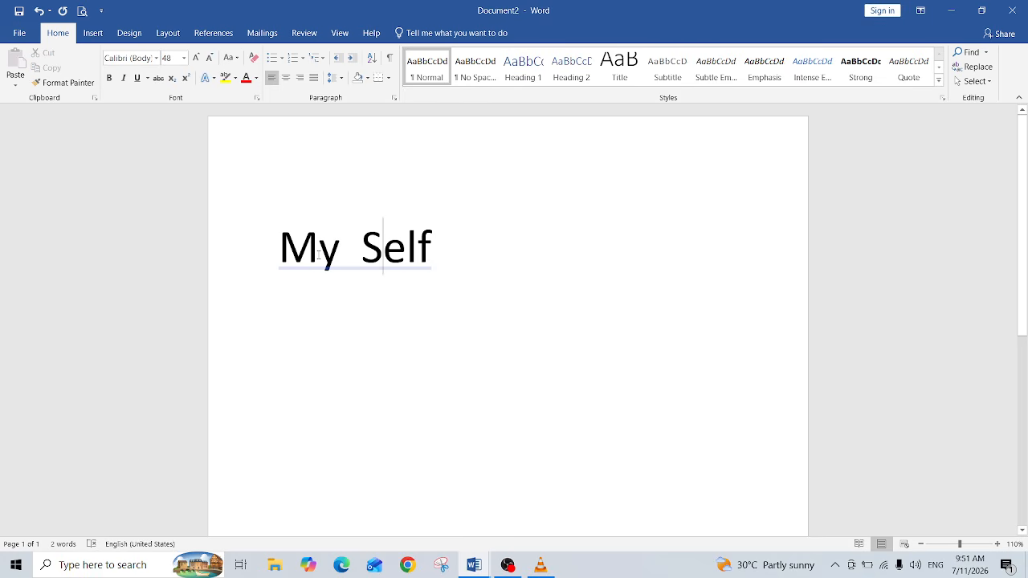
{"action": "key", "text": "Home"}
{"action": "key", "text": "shift+End"}
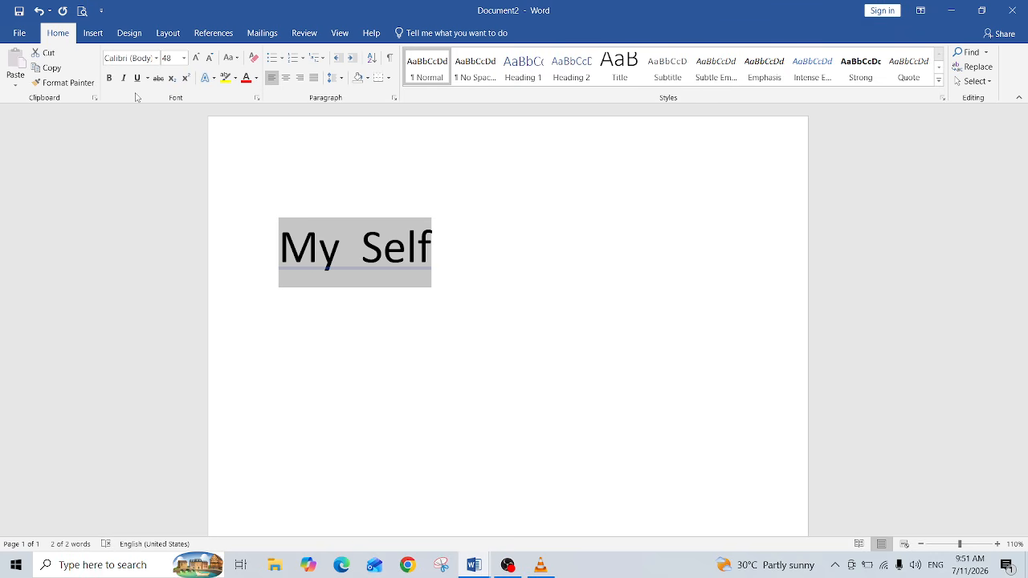
{"action": "left_click", "coordinate": [17, 33]}
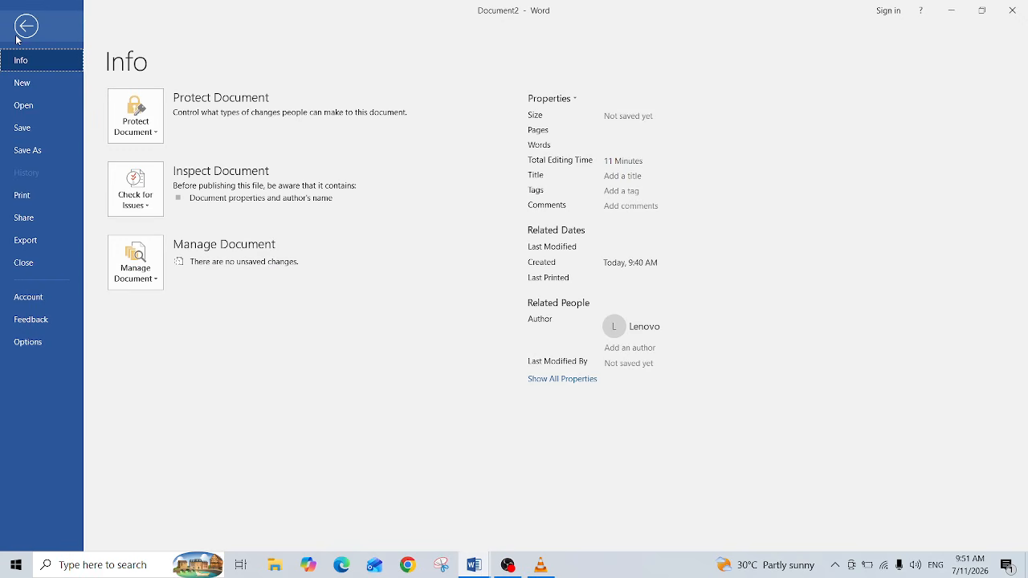
{"action": "left_click", "coordinate": [26, 33]}
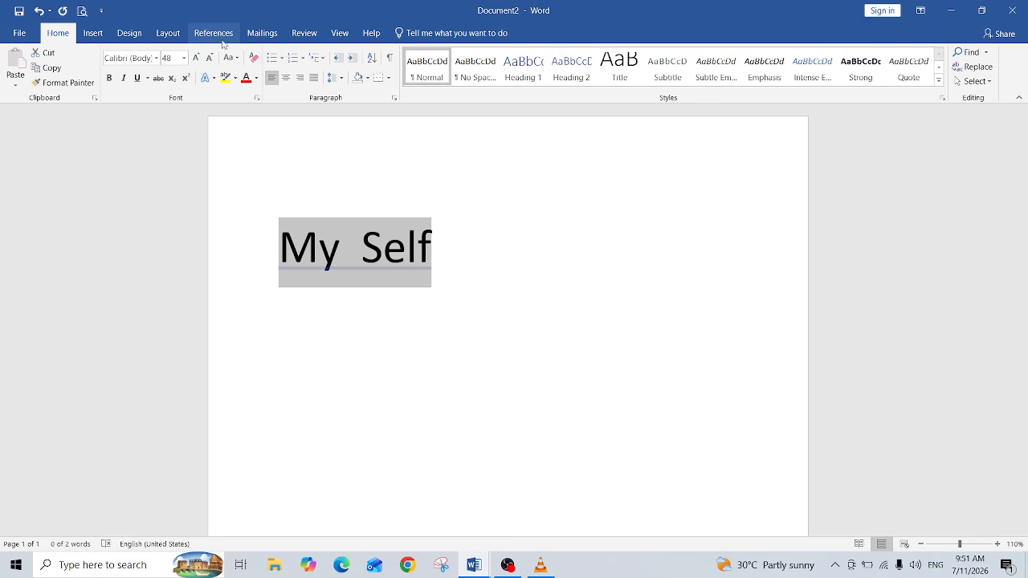
{"action": "left_click", "coordinate": [92, 34]}
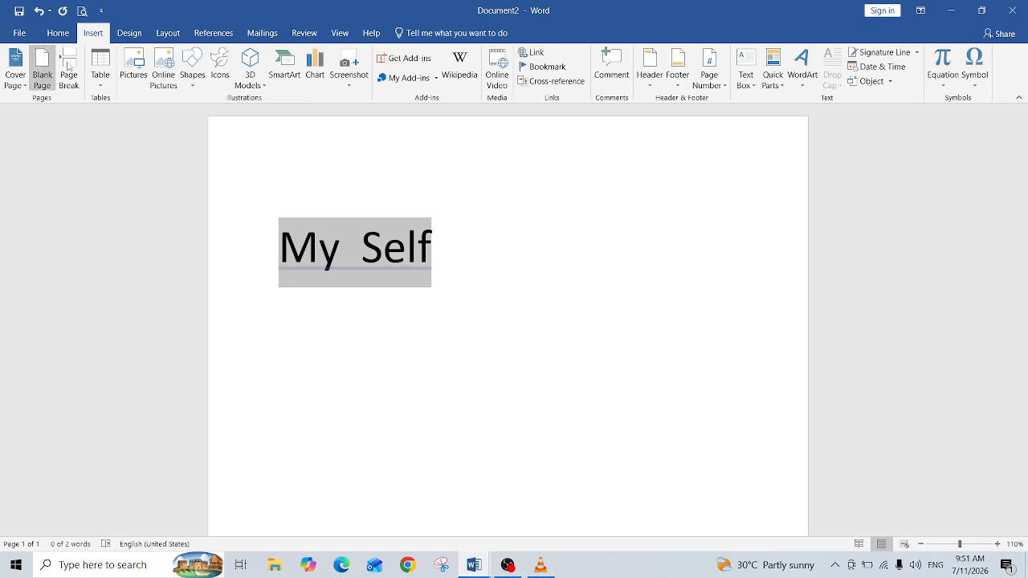
{"action": "left_click", "coordinate": [129, 33]}
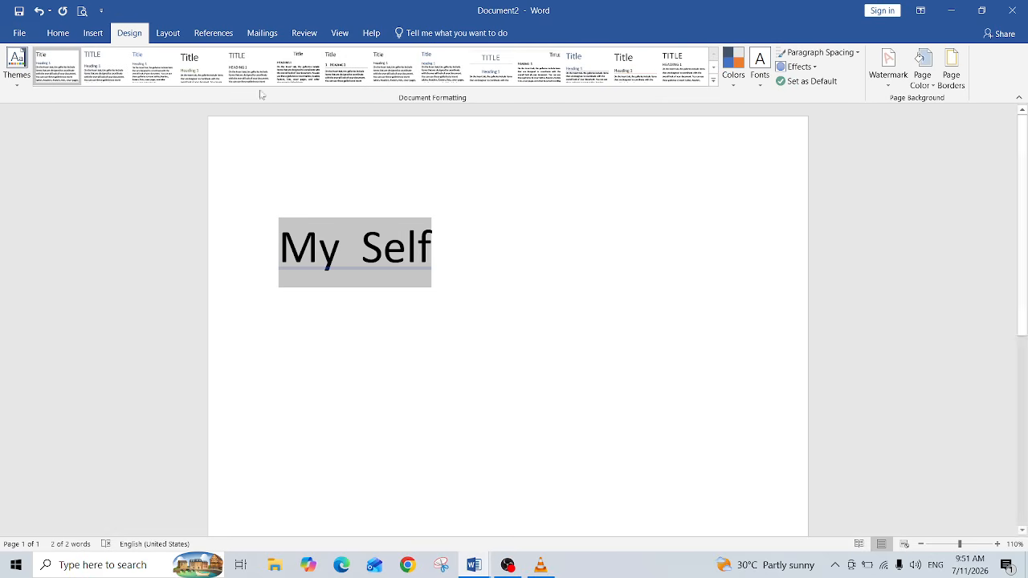
{"action": "left_click", "coordinate": [170, 34]}
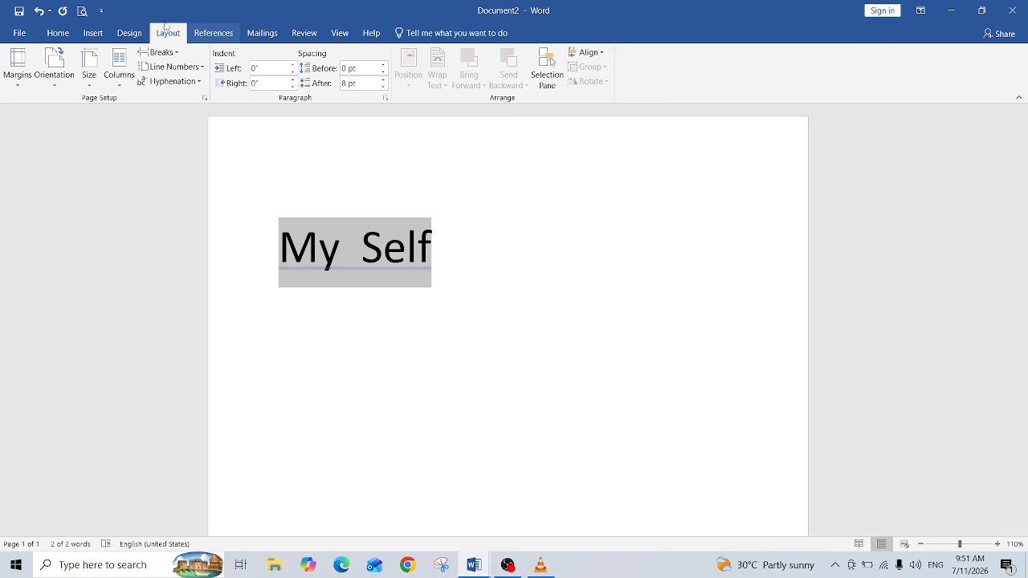
{"action": "left_click", "coordinate": [58, 35]}
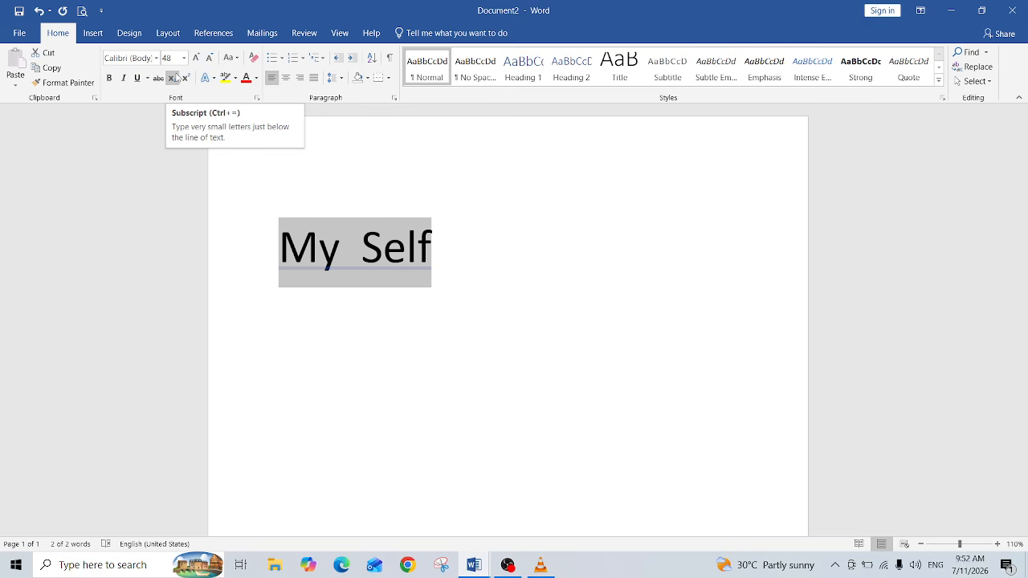
Step: Turn bold, italic and underline on for the selected line and remove them once more
{"action": "left_click", "coordinate": [110, 80]}
{"action": "left_click", "coordinate": [124, 78]}
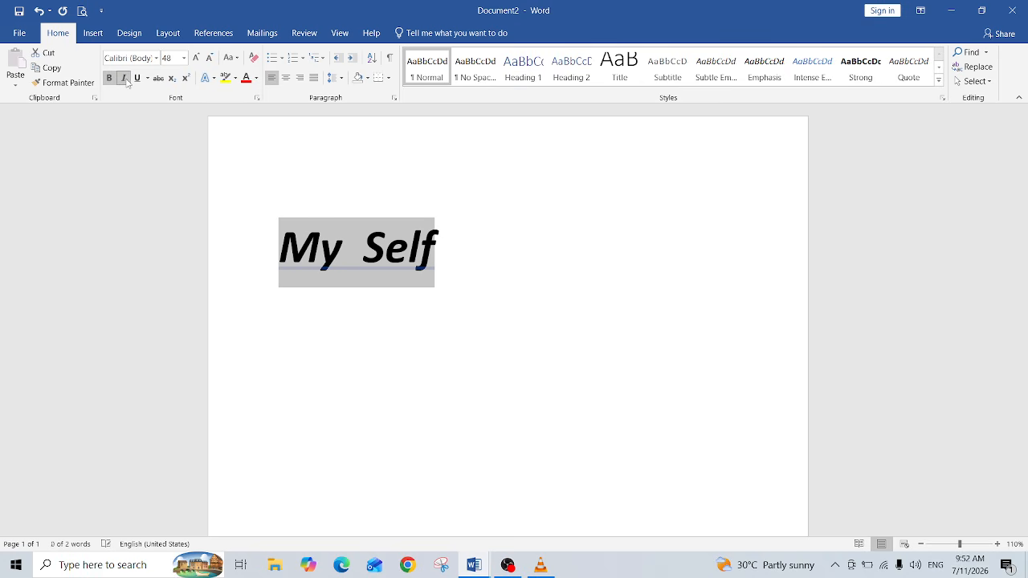
{"action": "left_click", "coordinate": [137, 79]}
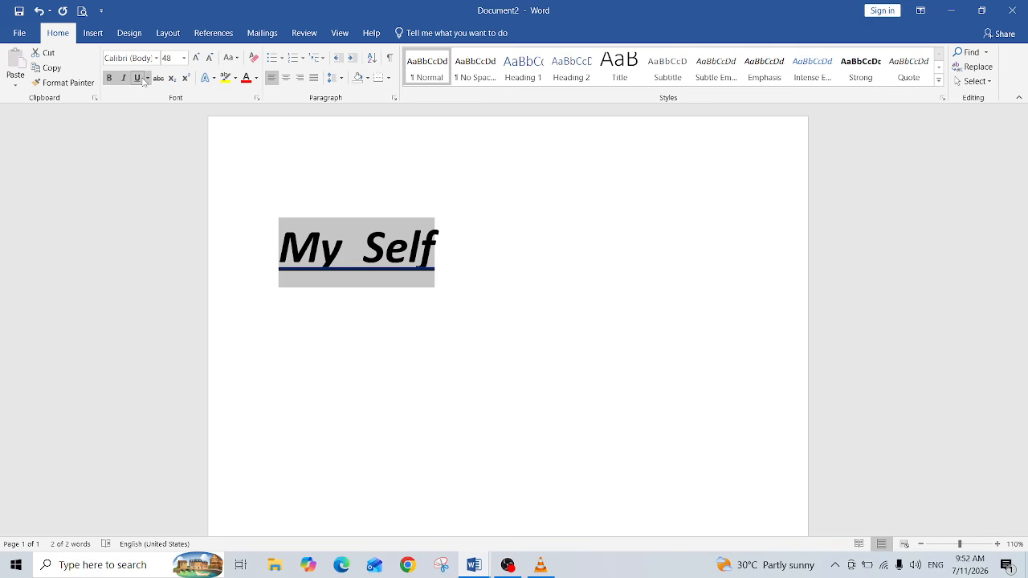
{"action": "left_click", "coordinate": [140, 78]}
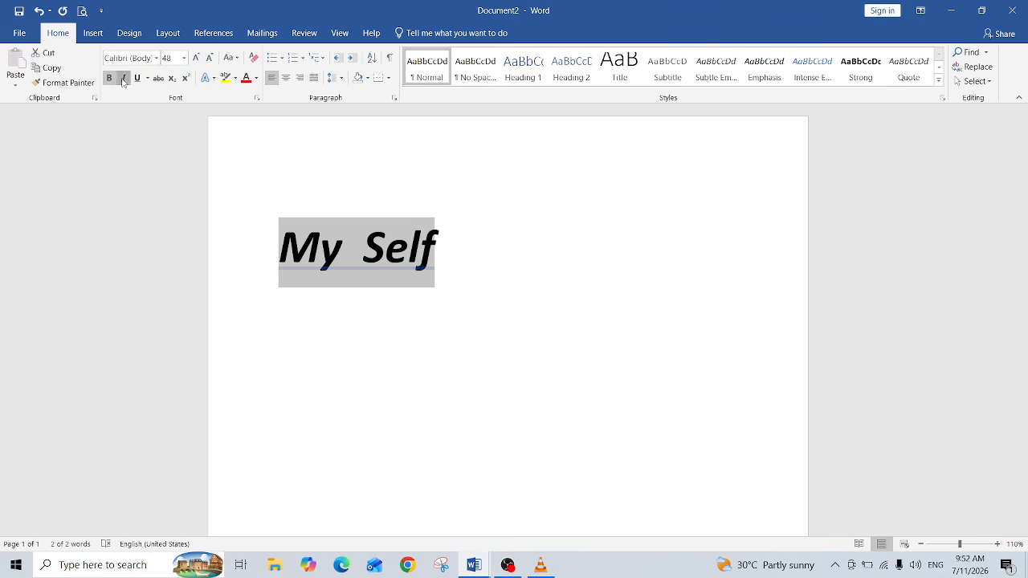
{"action": "left_click", "coordinate": [123, 79]}
{"action": "left_click", "coordinate": [109, 78]}
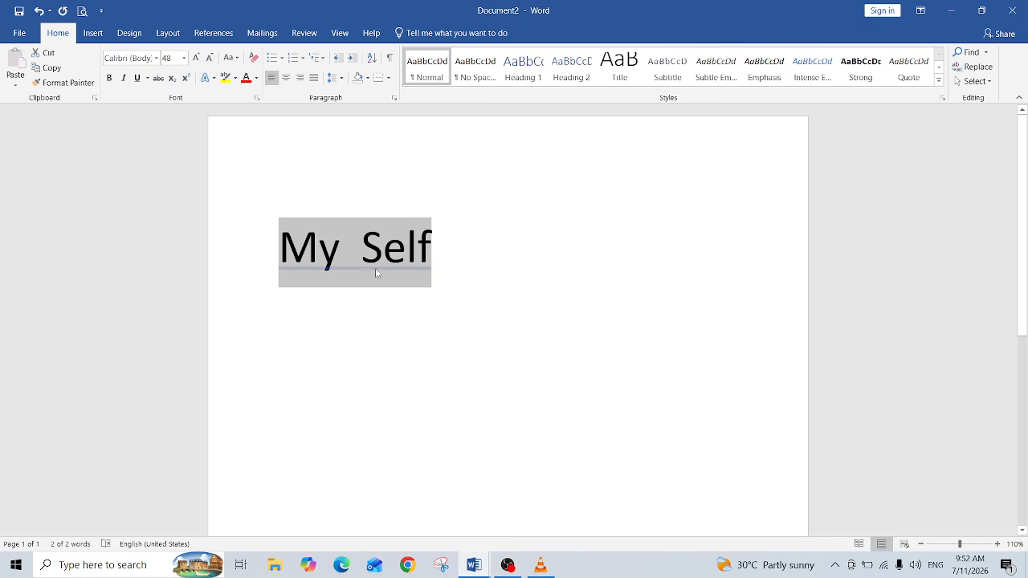
Step: Delete the selected My Self line and set the font size to 20
{"action": "key", "text": "Delete"}
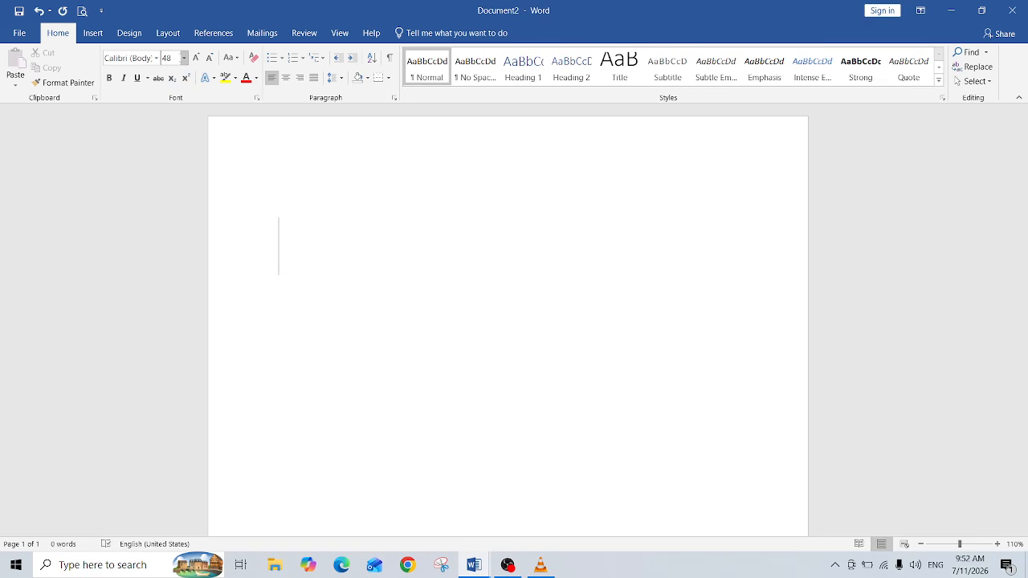
{"action": "left_click", "coordinate": [177, 58]}
{"action": "left_click", "coordinate": [184, 57]}
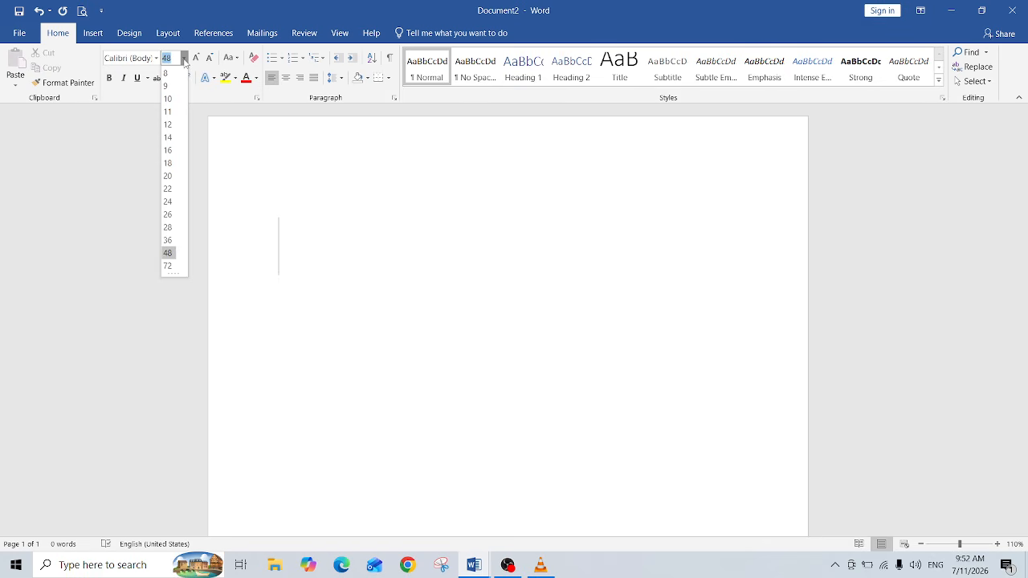
{"action": "left_click", "coordinate": [171, 177]}
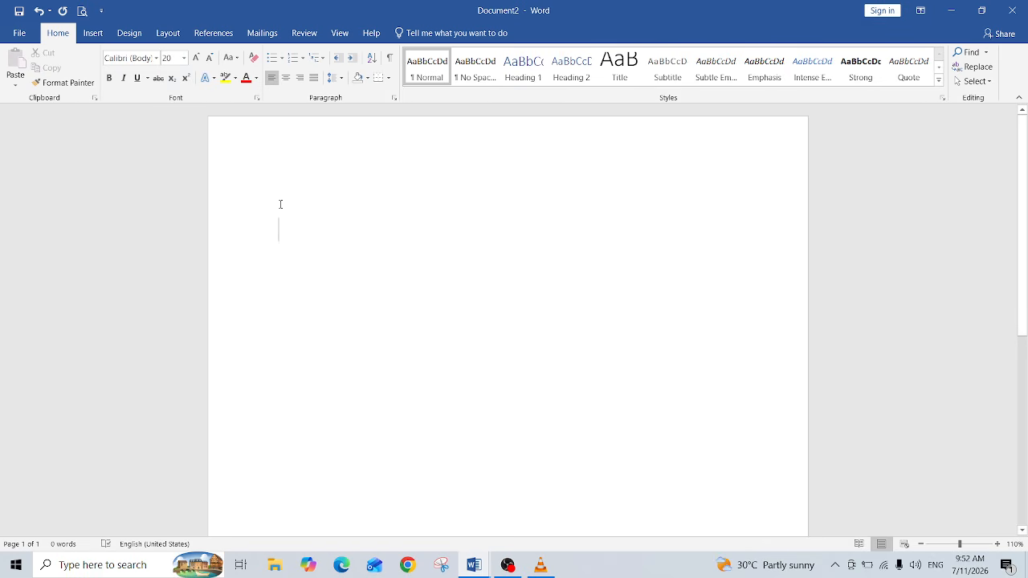
Step: Type My Self on the empty line with the physical keyboard
{"action": "type", "text": "M"}
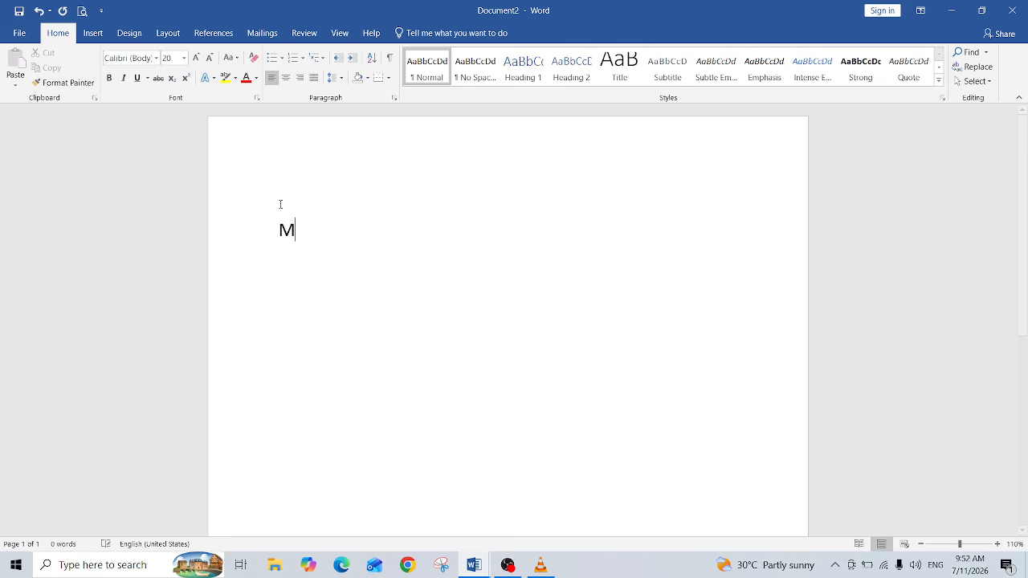
{"action": "type", "text": "y Self"}
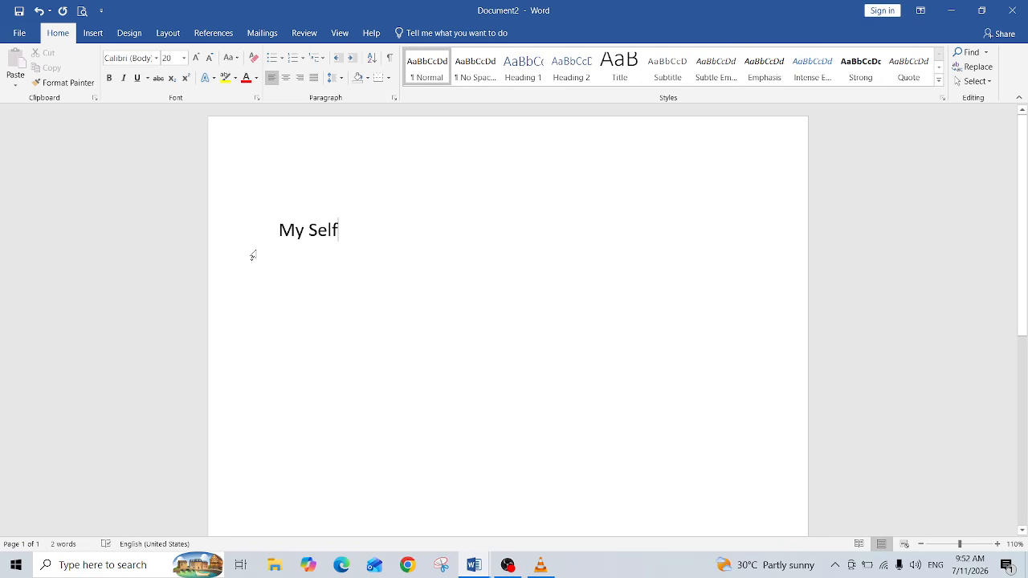
Step: Select the My Self line and change its font to Forte
{"action": "left_click_drag", "start_coordinate": [276, 229], "coordinate": [343, 232]}
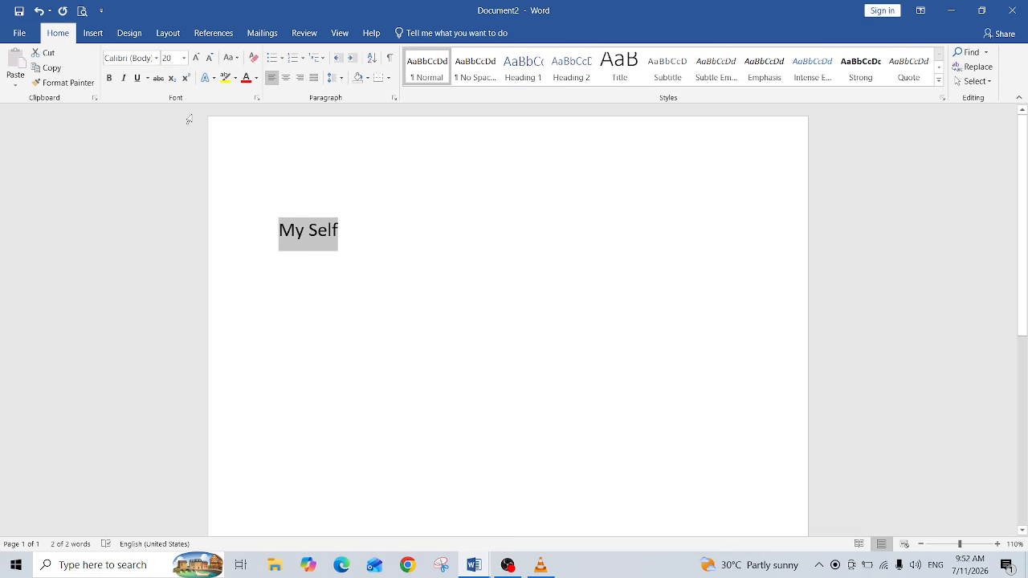
{"action": "left_click", "coordinate": [156, 58]}
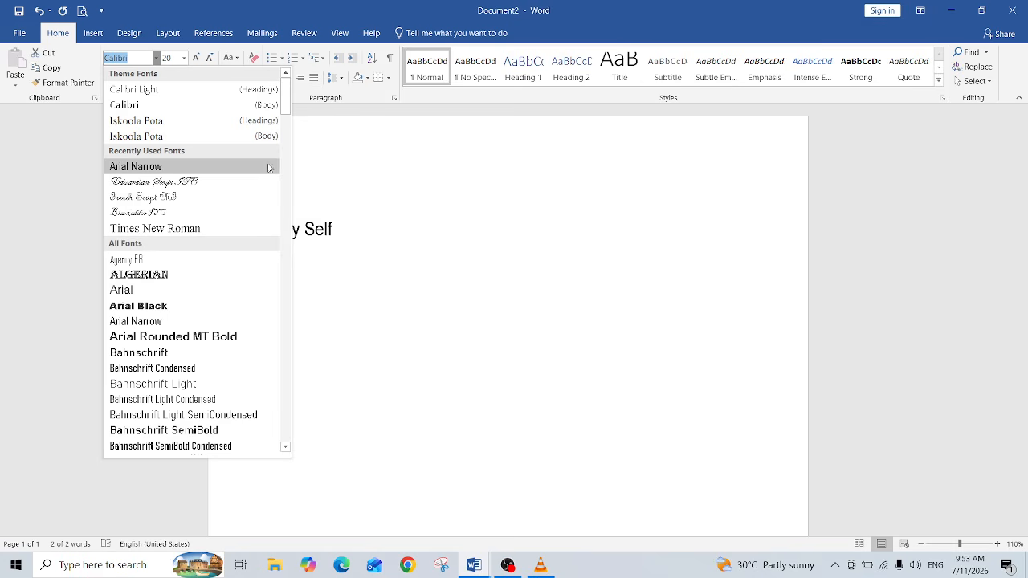
{"action": "left_click_drag", "start_coordinate": [286, 116], "coordinate": [313, 222]}
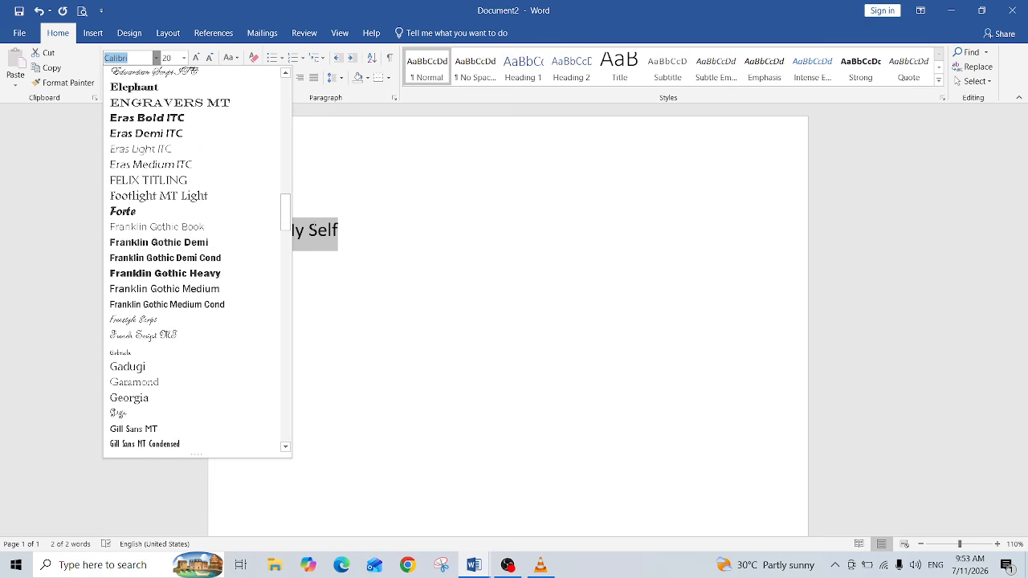
{"action": "left_click", "coordinate": [153, 214]}
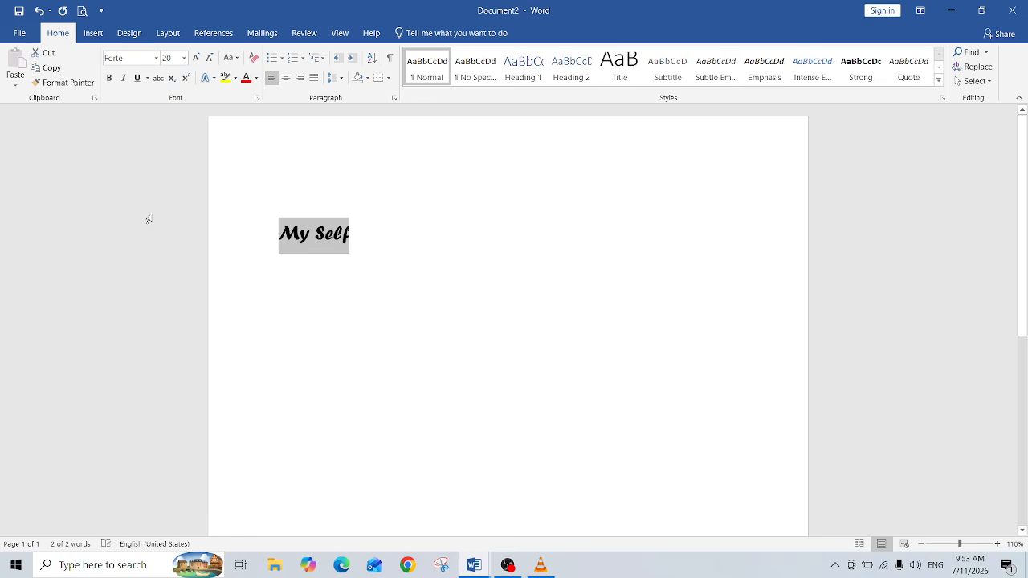
Step: Reselect the My Self line and set its font size to 72
{"action": "left_click", "coordinate": [445, 231]}
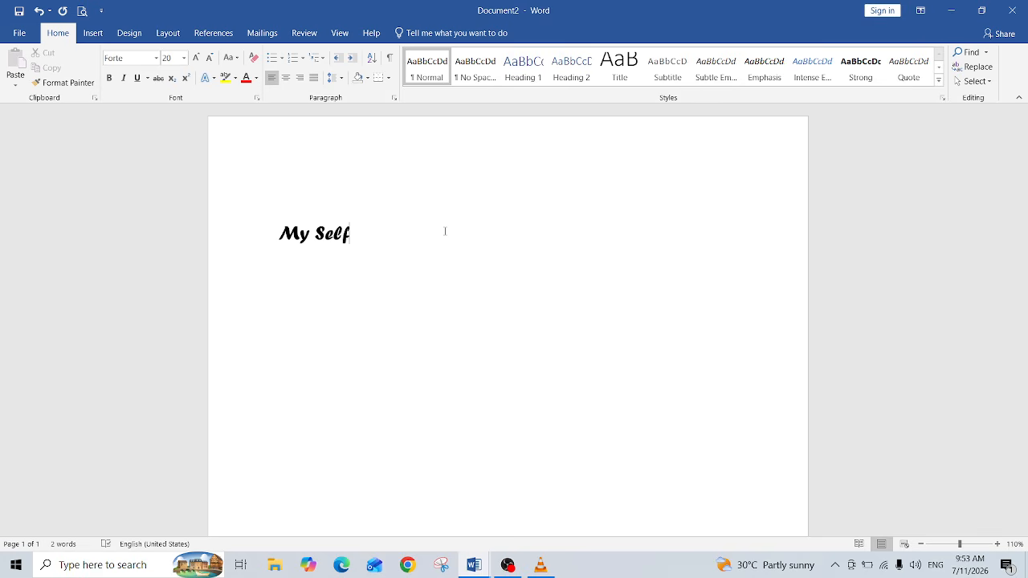
{"action": "left_click_drag", "start_coordinate": [285, 232], "coordinate": [362, 235]}
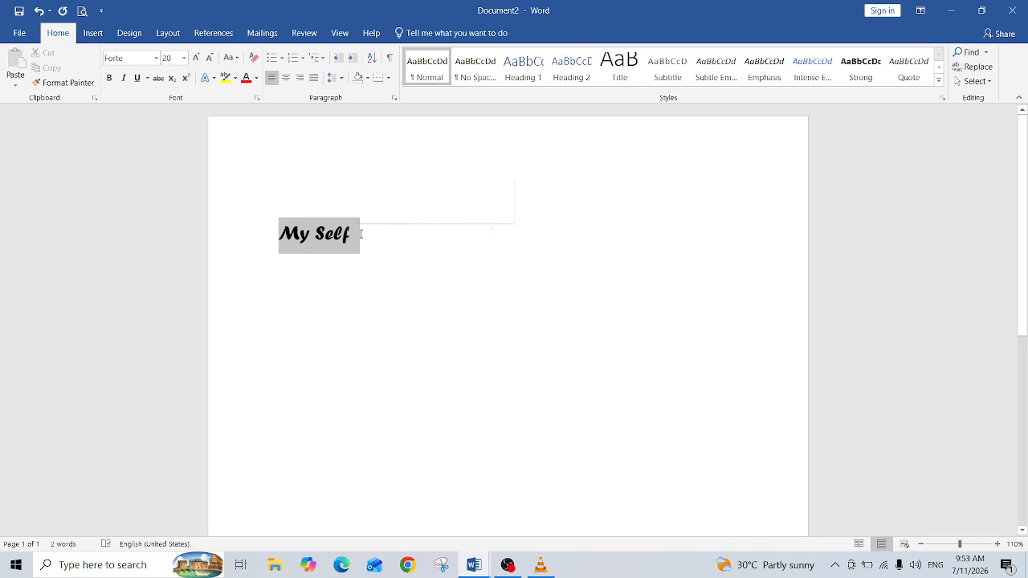
{"action": "left_click", "coordinate": [184, 58]}
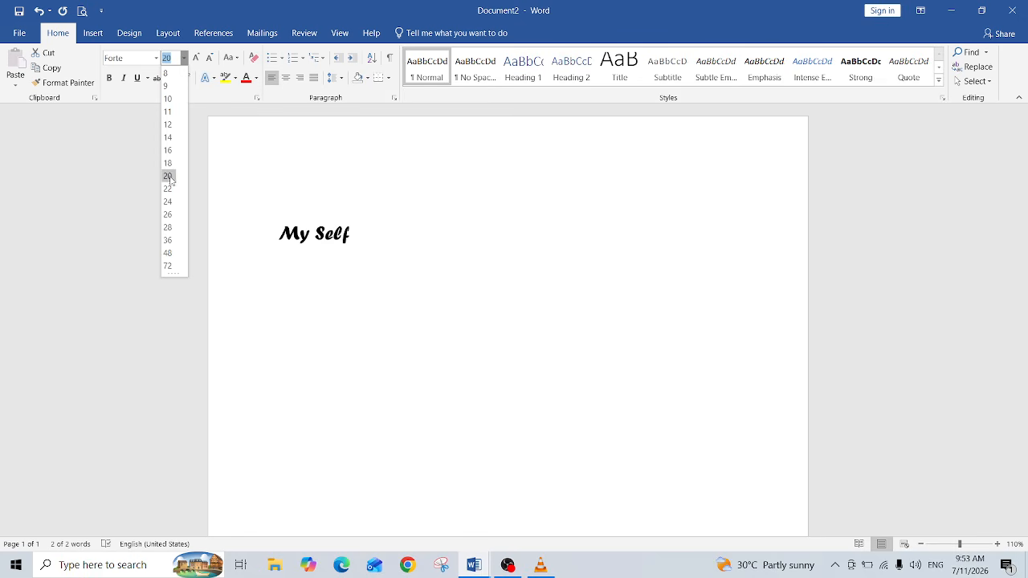
{"action": "left_click", "coordinate": [168, 253]}
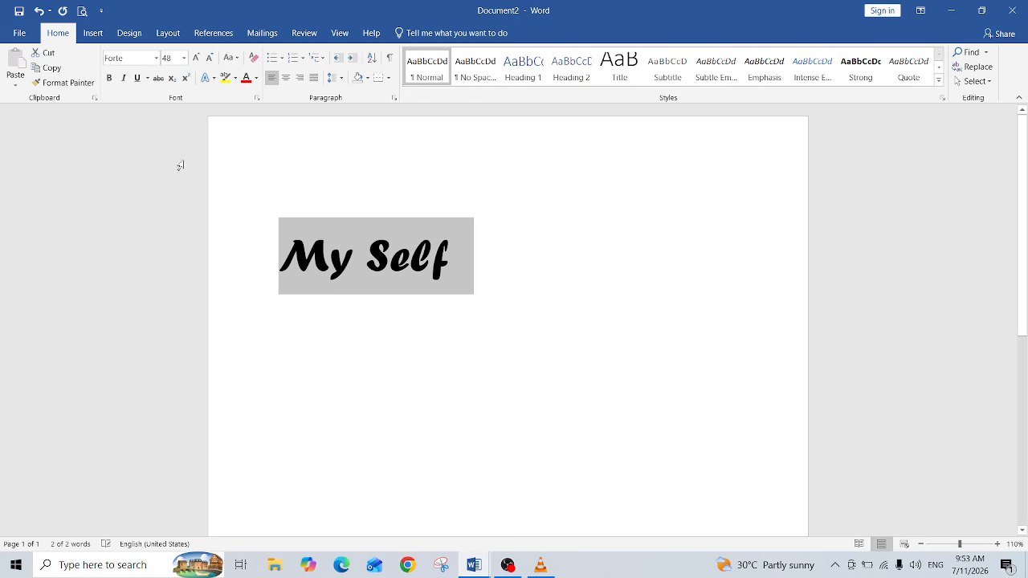
{"action": "left_click", "coordinate": [184, 58]}
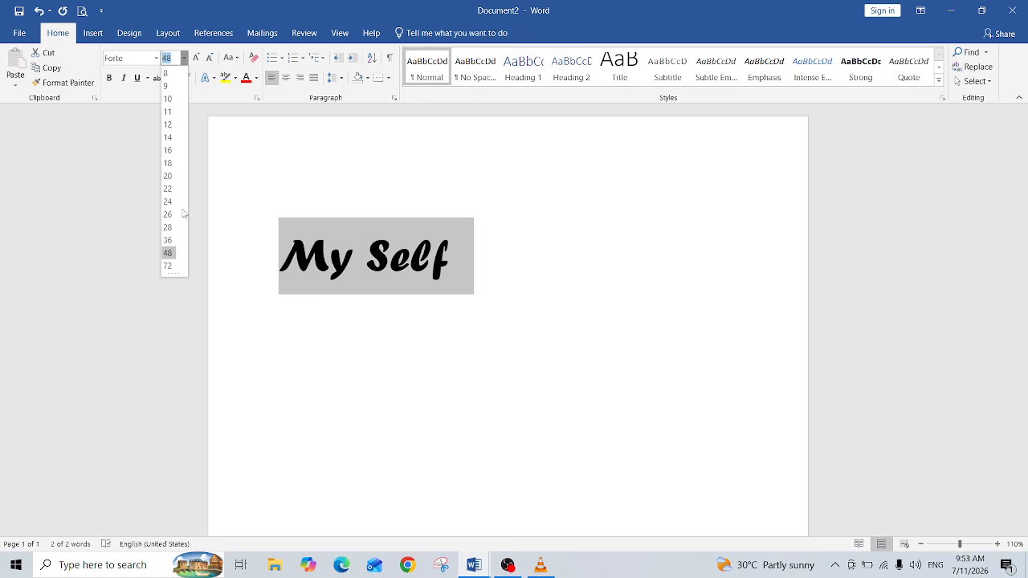
{"action": "left_click", "coordinate": [168, 266]}
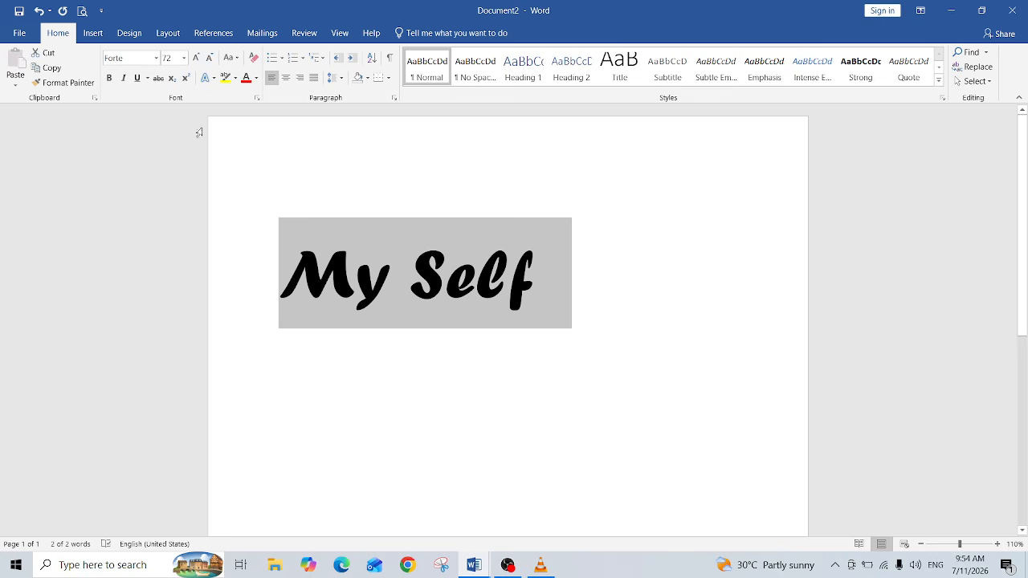
Step: Make the My Self title bold, italic and underlined
{"action": "left_click", "coordinate": [108, 78]}
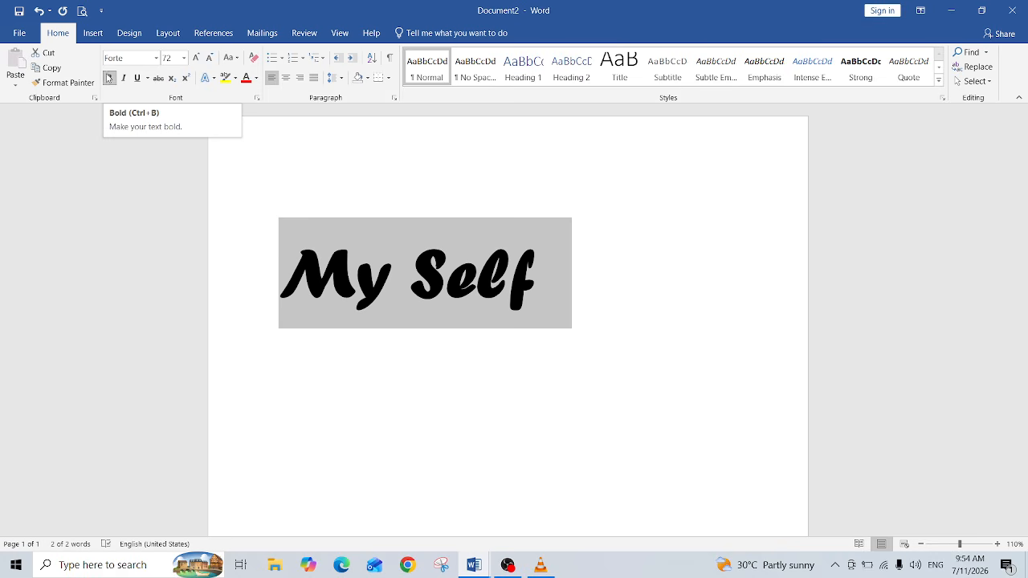
{"action": "left_click", "coordinate": [109, 79]}
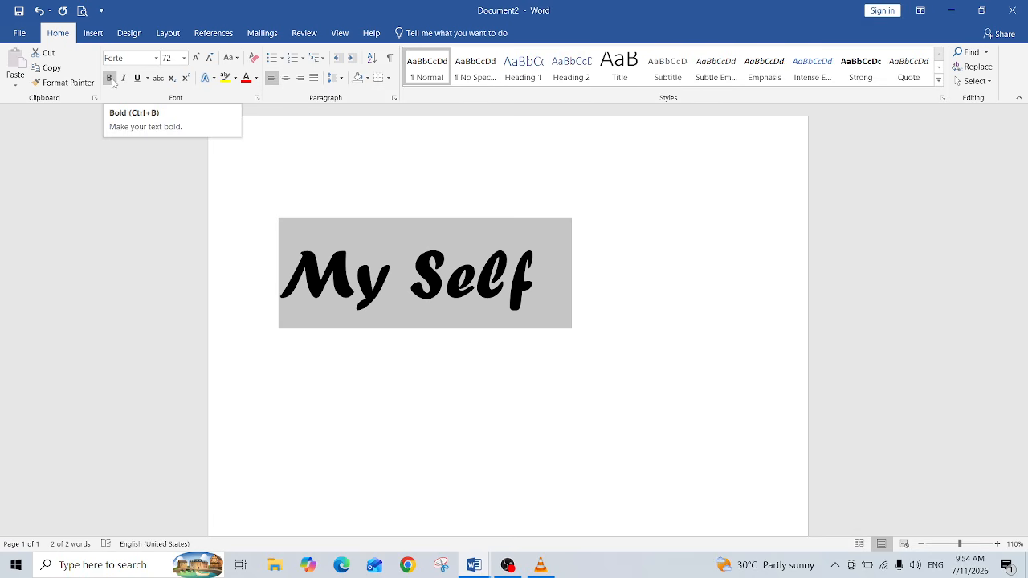
{"action": "left_click", "coordinate": [112, 81]}
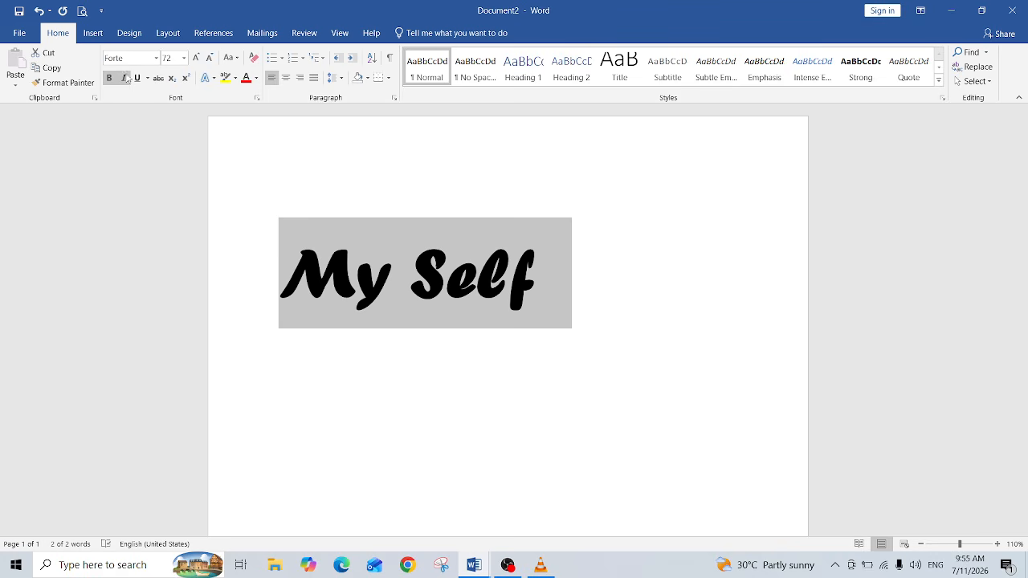
{"action": "left_click", "coordinate": [124, 80]}
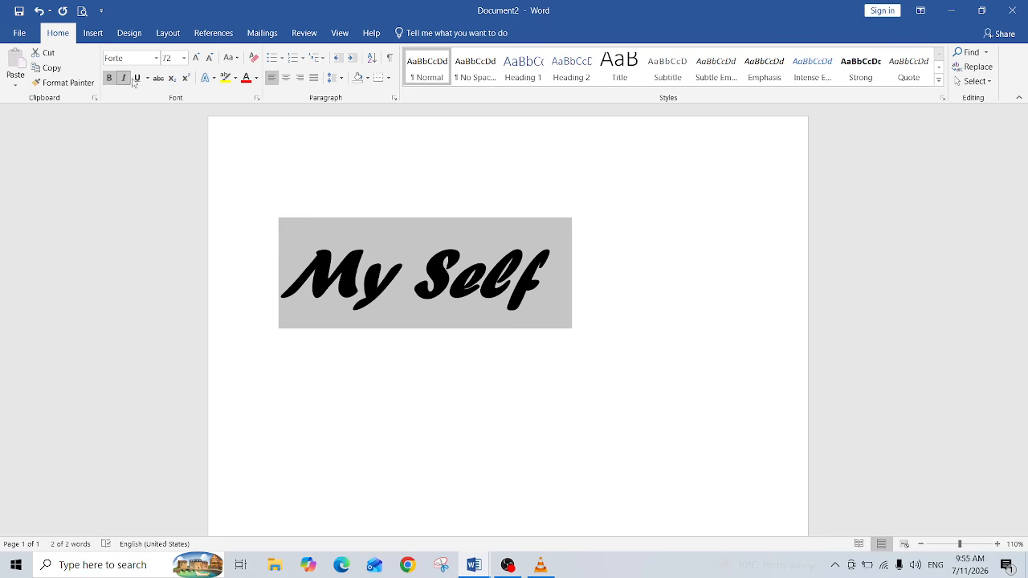
{"action": "left_click", "coordinate": [137, 80]}
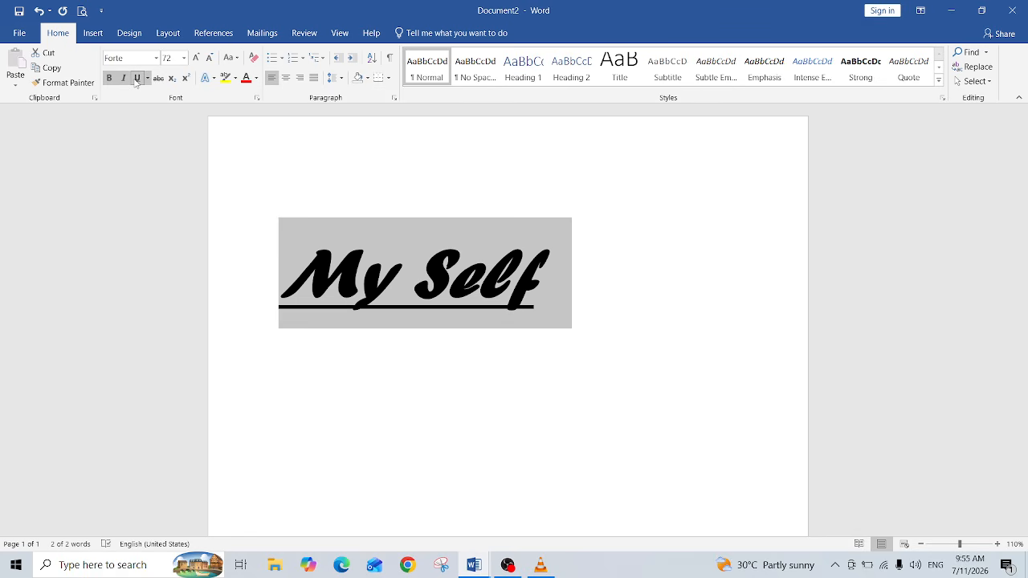
Step: Switch the title's alignment between center, left and justify
{"action": "left_click", "coordinate": [286, 78]}
{"action": "left_click", "coordinate": [272, 78]}
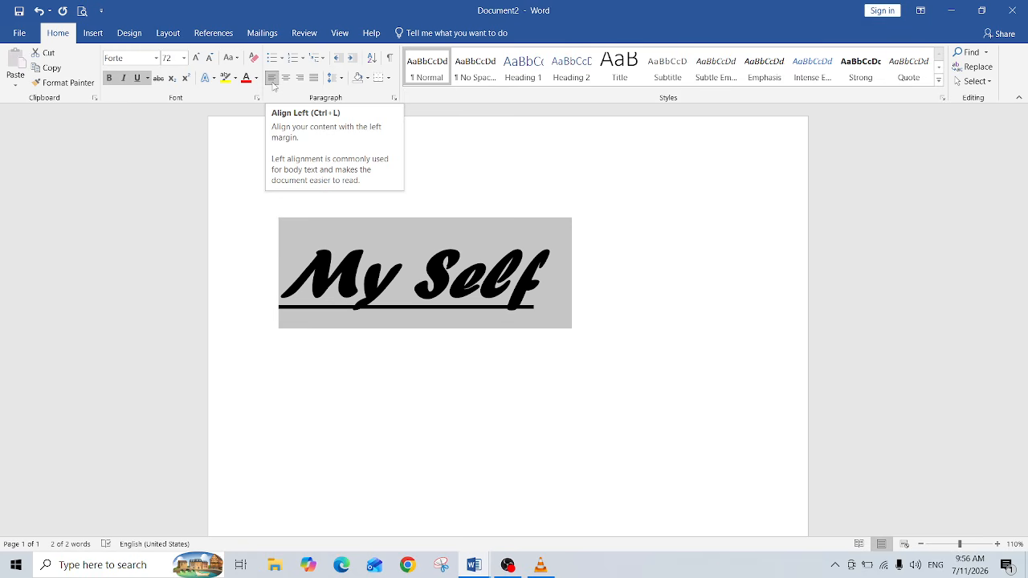
{"action": "left_click", "coordinate": [286, 80]}
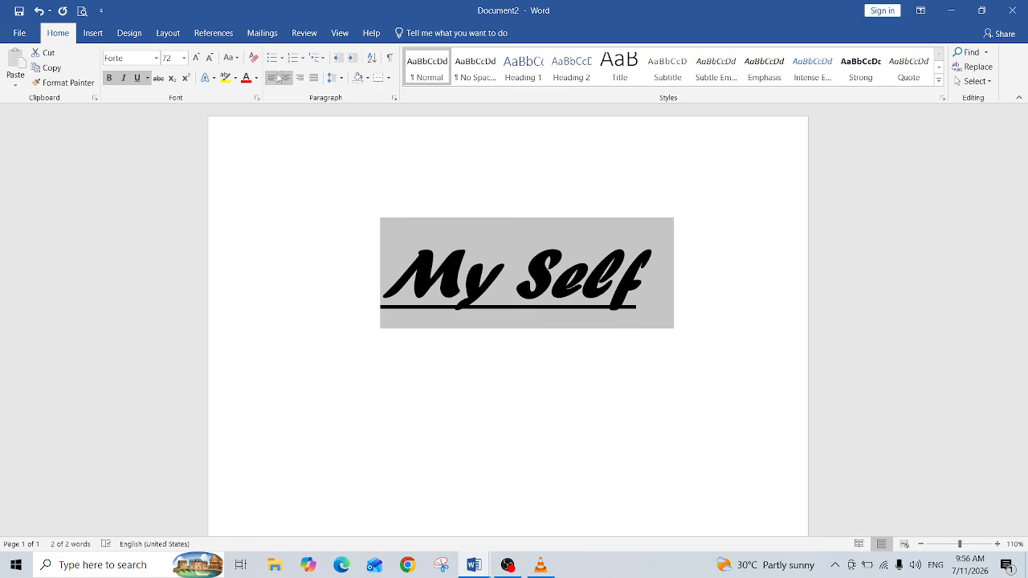
{"action": "left_click", "coordinate": [273, 78]}
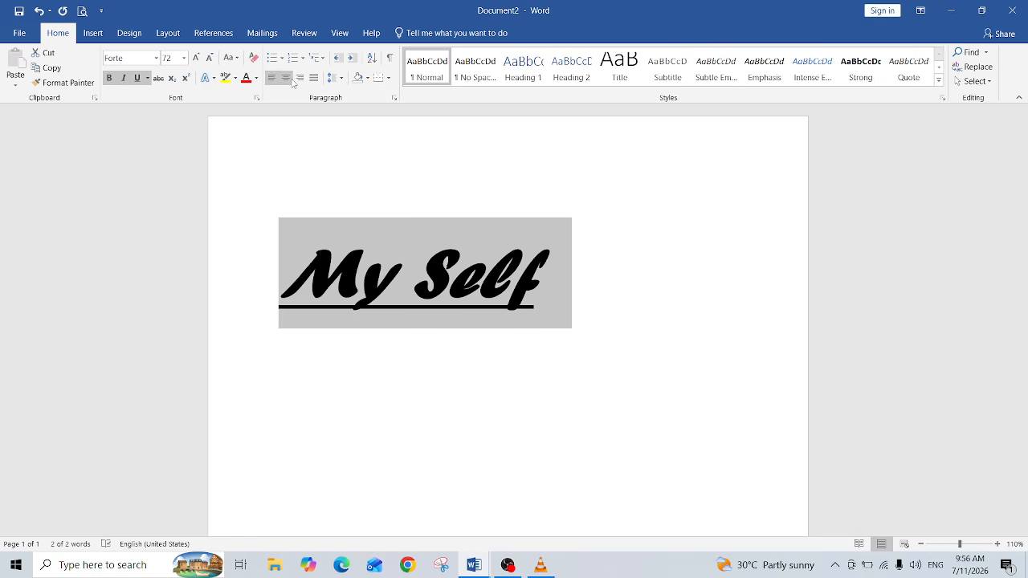
{"action": "key", "text": "ctrl+j"}
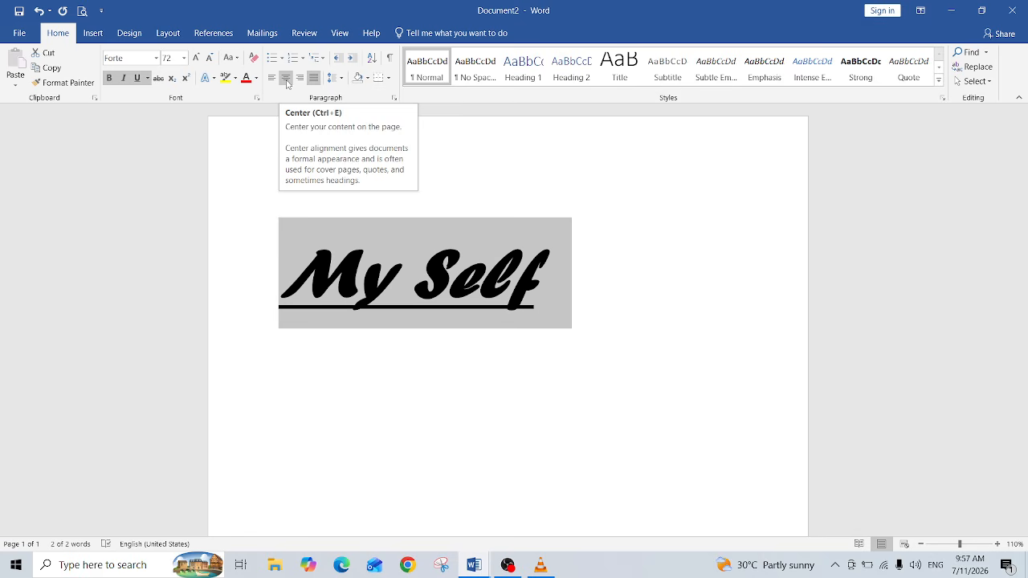
Step: Cycle the title through center, right and left alignment, finally centering it
{"action": "left_click", "coordinate": [285, 78]}
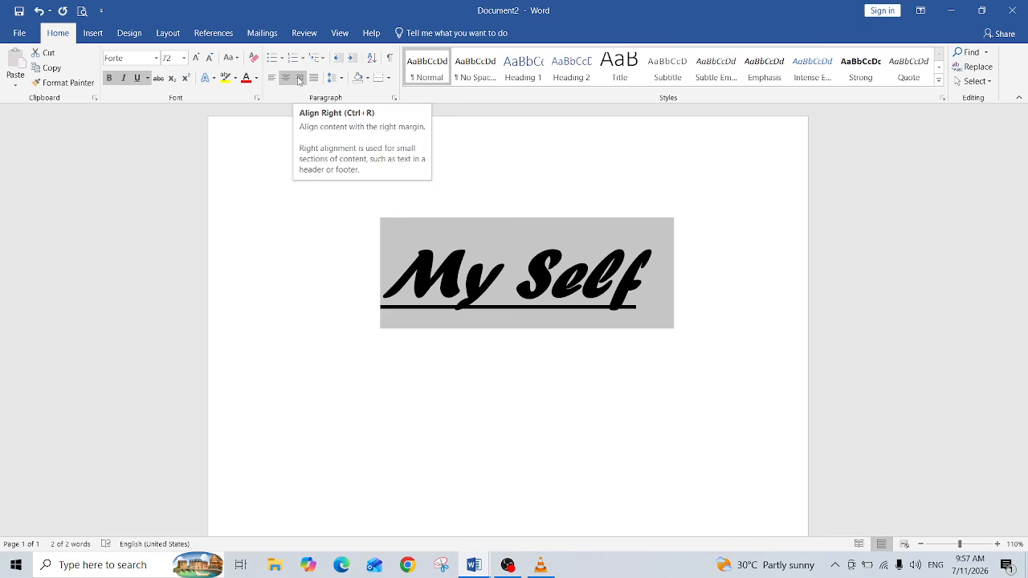
{"action": "left_click", "coordinate": [299, 78]}
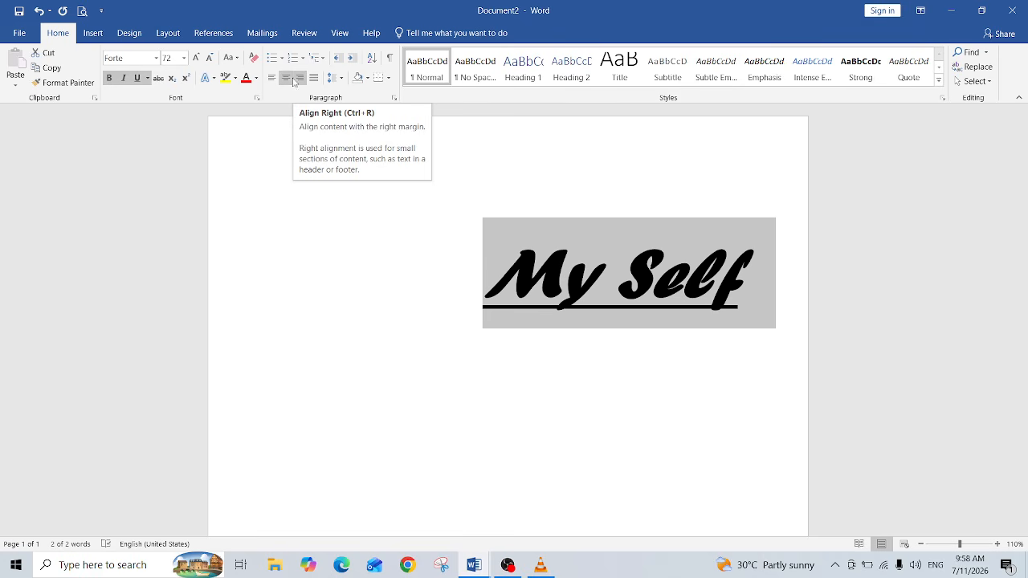
{"action": "left_click", "coordinate": [272, 78]}
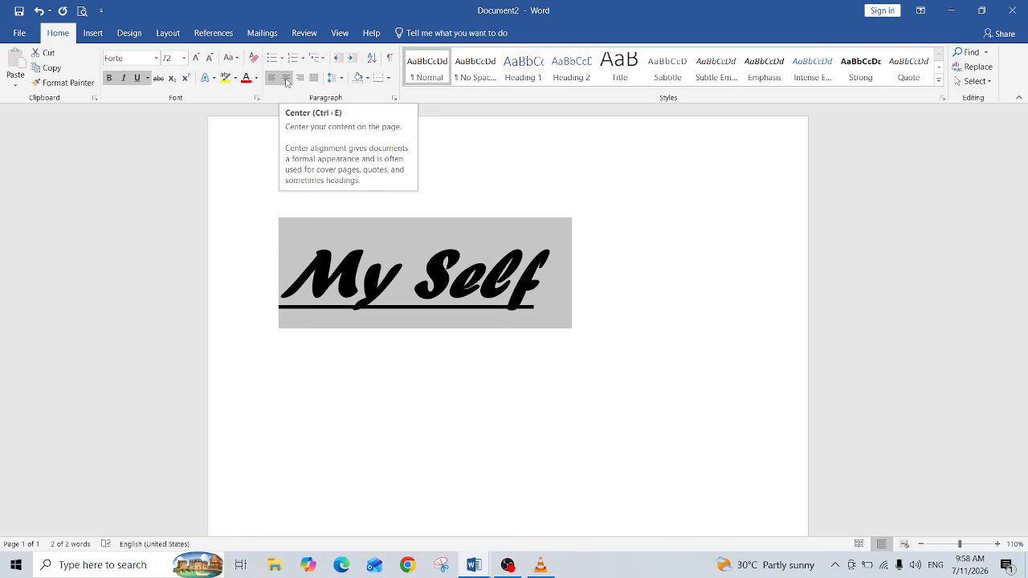
{"action": "left_click", "coordinate": [286, 78]}
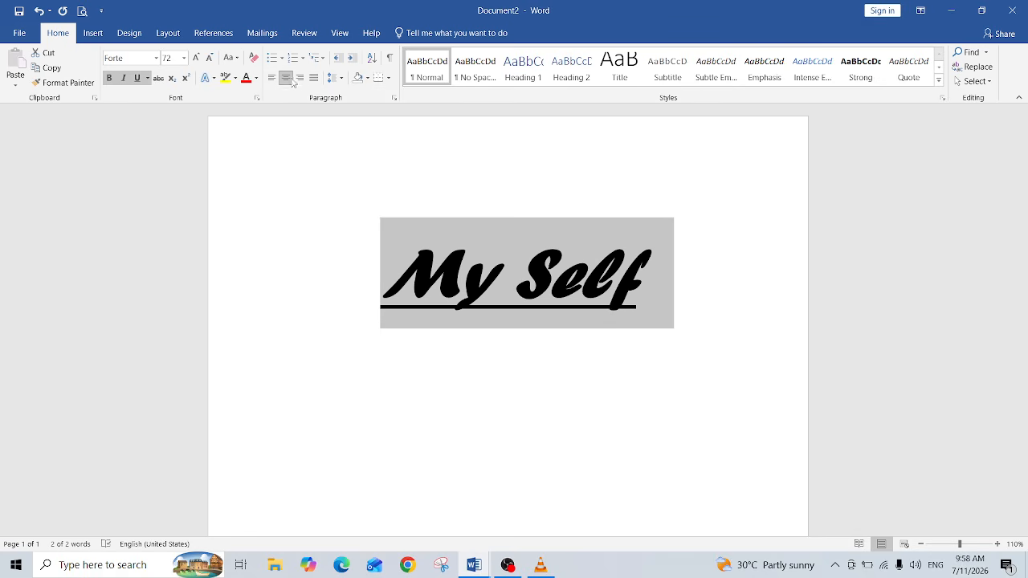
{"action": "left_click", "coordinate": [299, 78]}
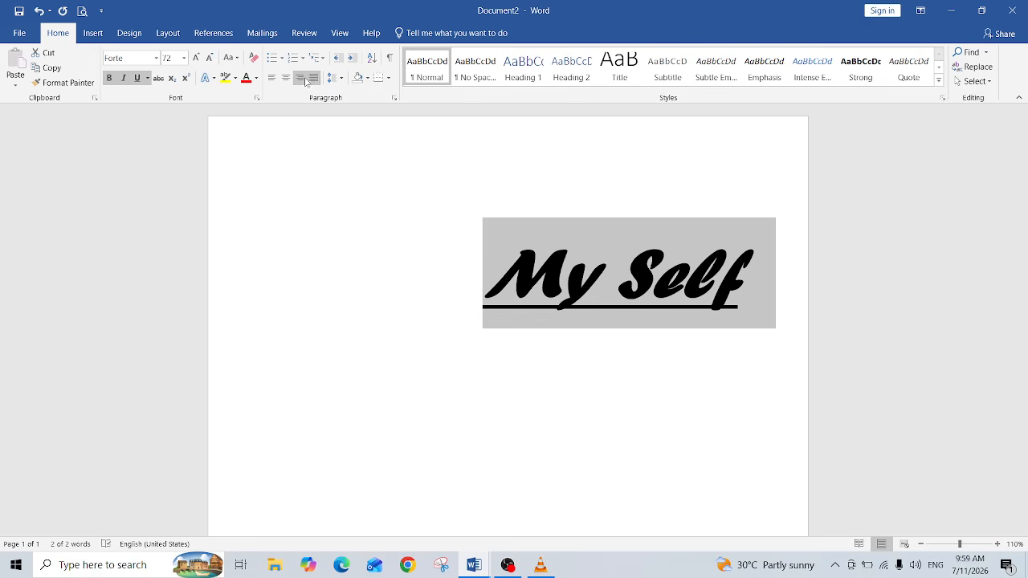
{"action": "left_click", "coordinate": [287, 81]}
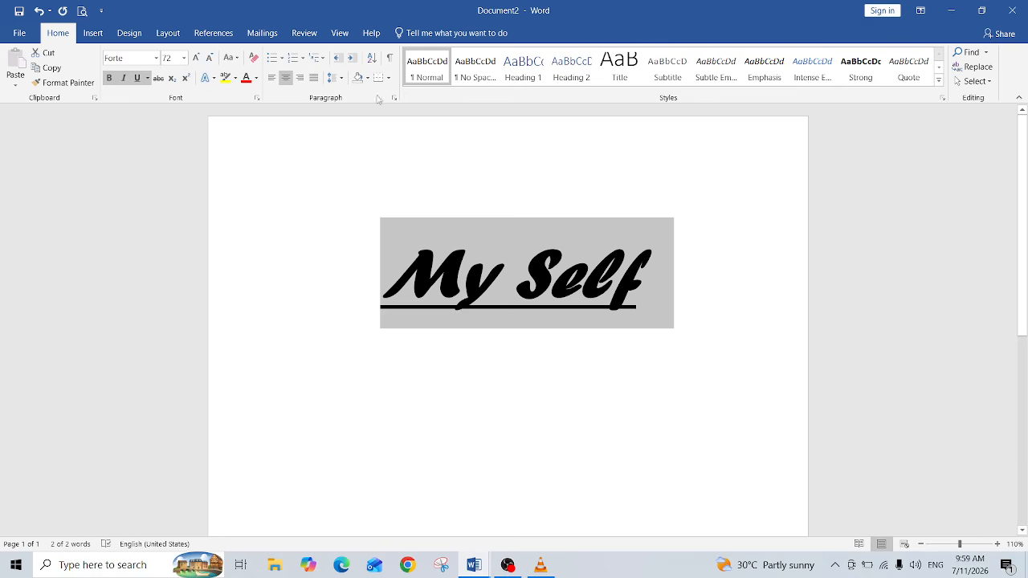
Step: Start a new left-aligned line below the title
{"action": "left_click", "coordinate": [654, 273]}
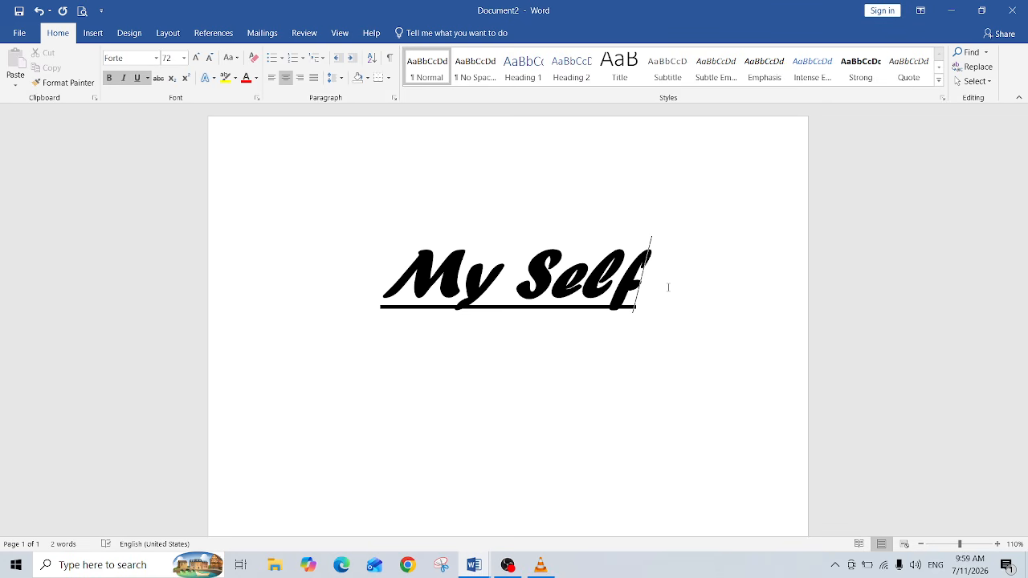
{"action": "key", "text": "Return"}
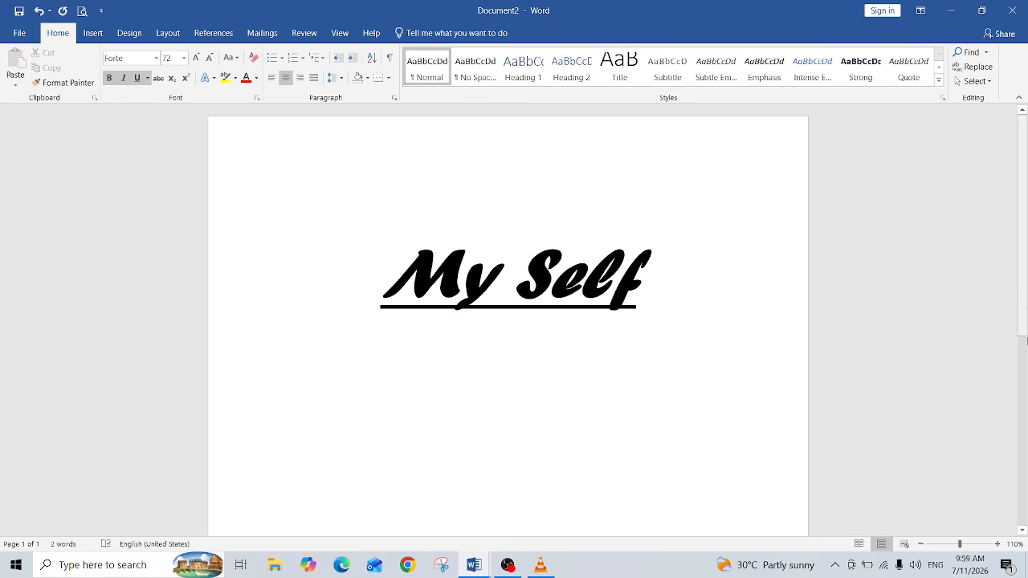
{"action": "mouse_move", "coordinate": [1026, 309]}
{"action": "left_mouse_down"}
{"action": "mouse_move", "coordinate": [1026, 359]}
{"action": "mouse_move", "coordinate": [1019, 317]}
{"action": "left_mouse_up"}
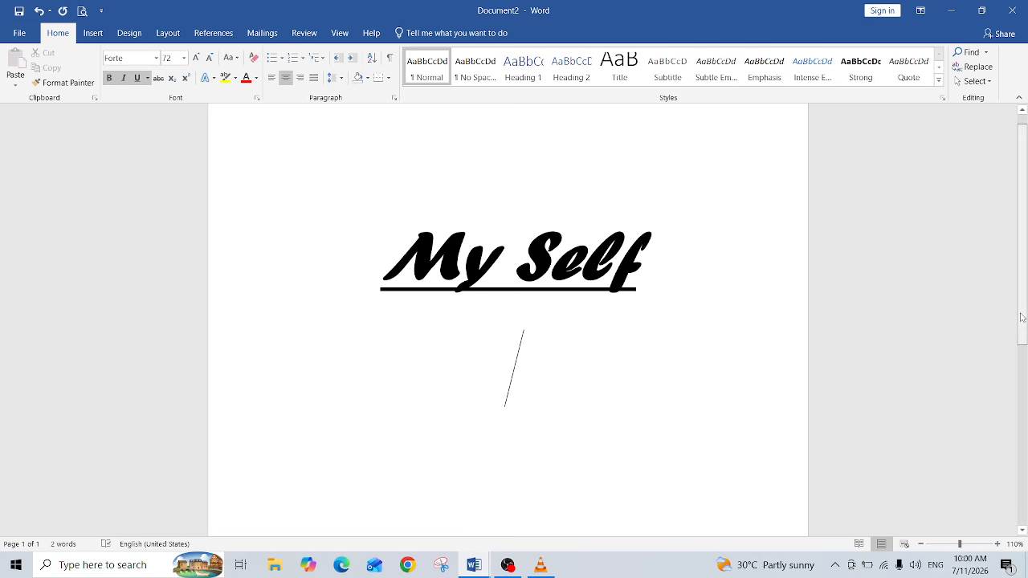
{"action": "scroll", "coordinate": [1021, 317], "scroll_direction": "up", "scroll_amount": 1}
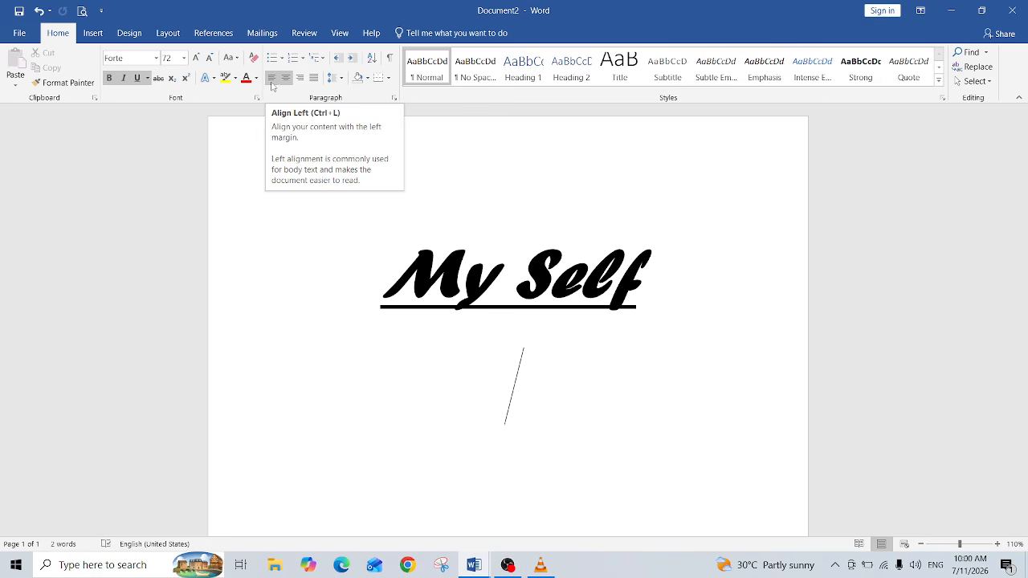
{"action": "left_click", "coordinate": [272, 78]}
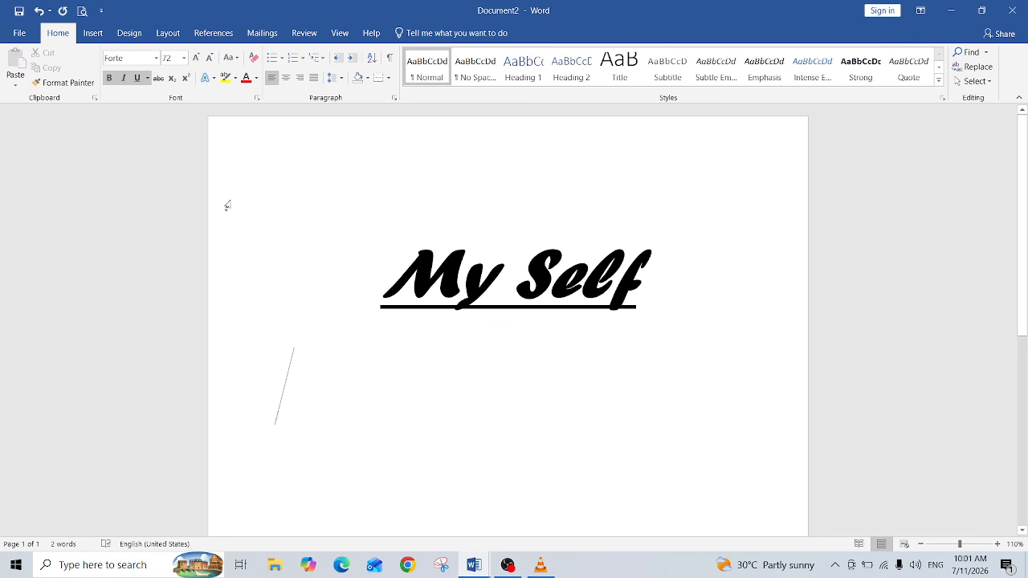
Step: Set the new line's font size to 20 and turn italic and underline off
{"action": "left_click", "coordinate": [185, 58]}
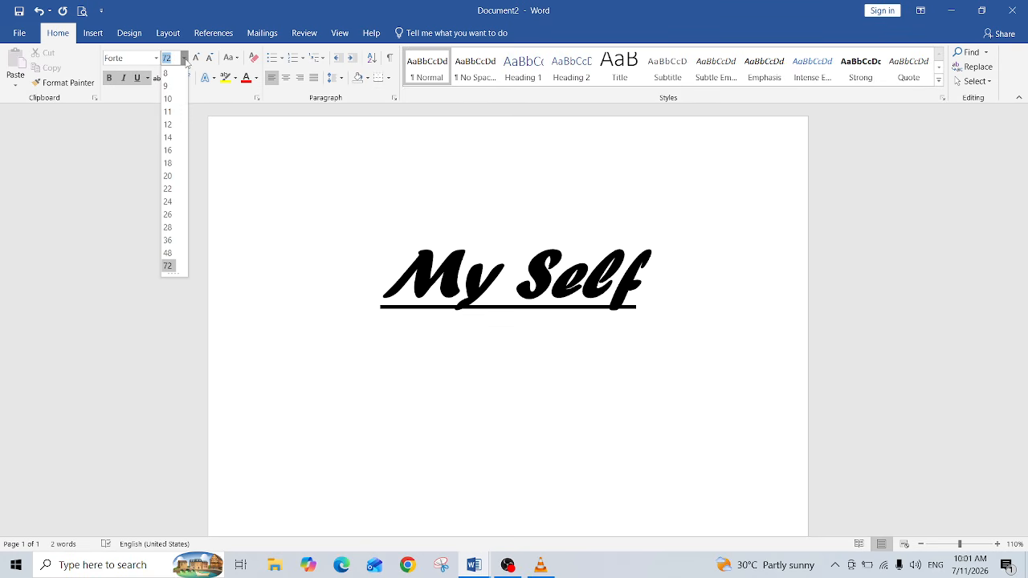
{"action": "left_click", "coordinate": [167, 176]}
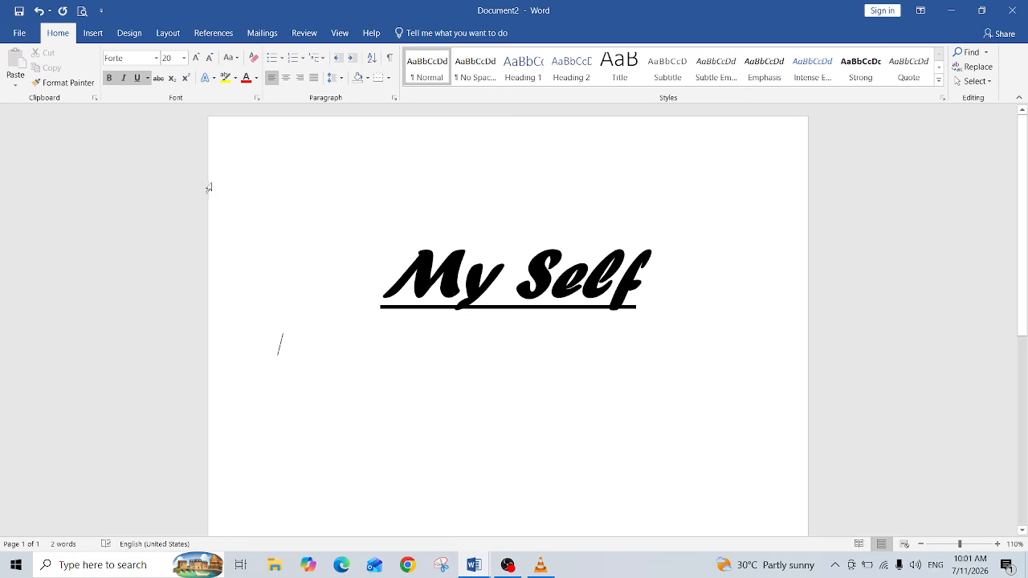
{"action": "left_click", "coordinate": [121, 80]}
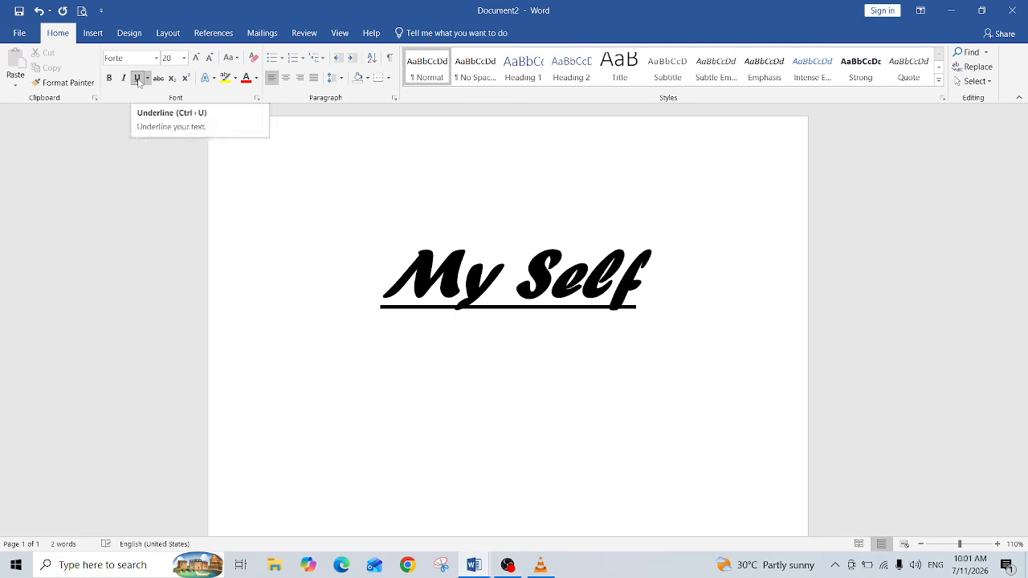
{"action": "left_click", "coordinate": [138, 80]}
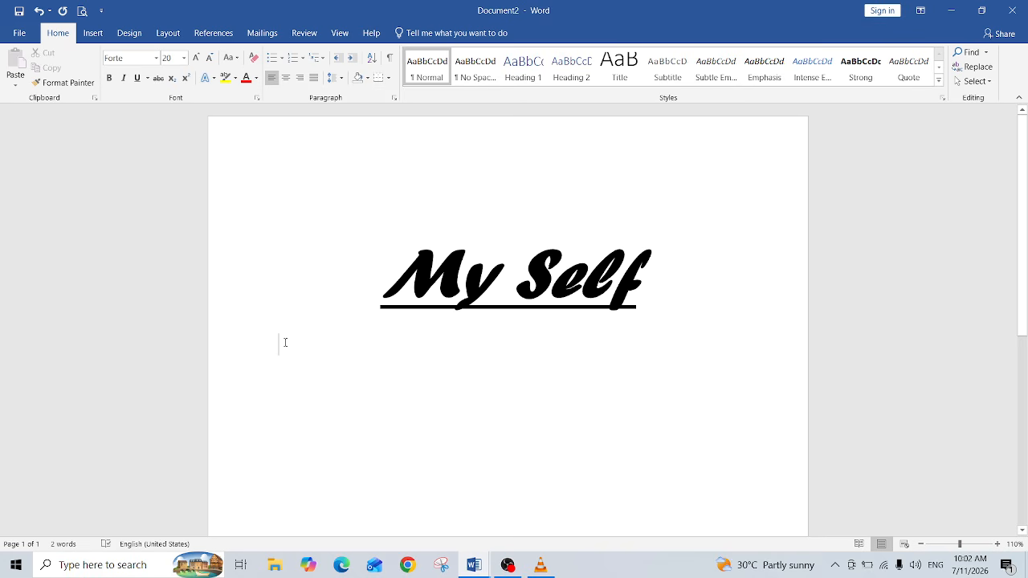
Step: Set the font colour for the new line to a dark blue theme shade
{"action": "left_click", "coordinate": [256, 78]}
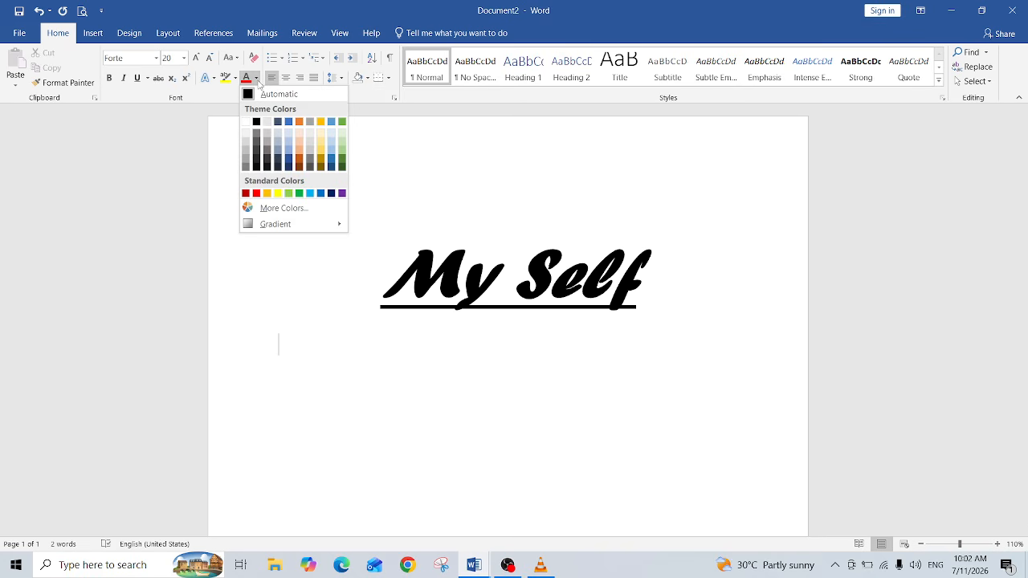
{"action": "left_click", "coordinate": [215, 139]}
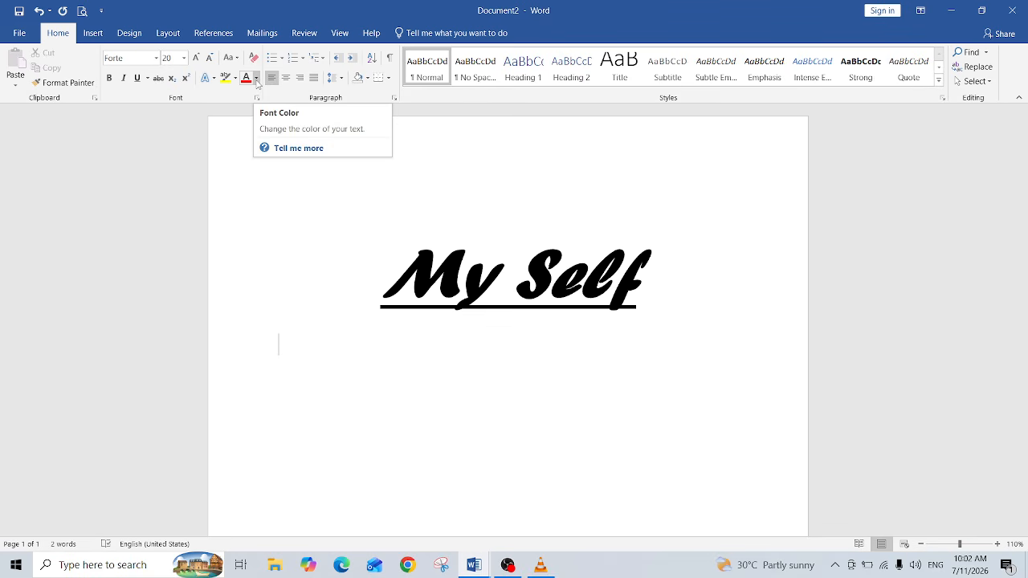
{"action": "left_click", "coordinate": [257, 78]}
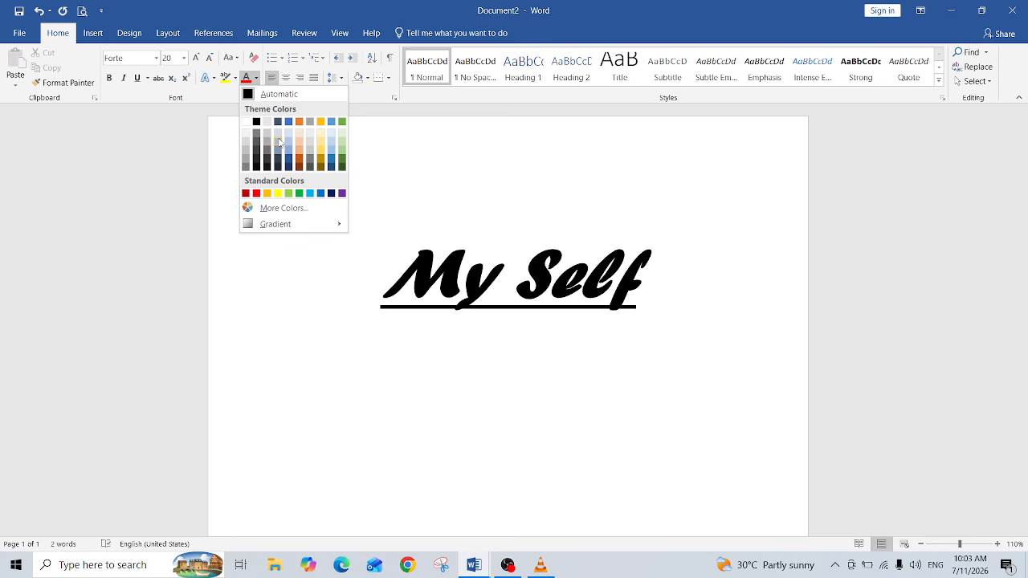
{"action": "left_click", "coordinate": [290, 160]}
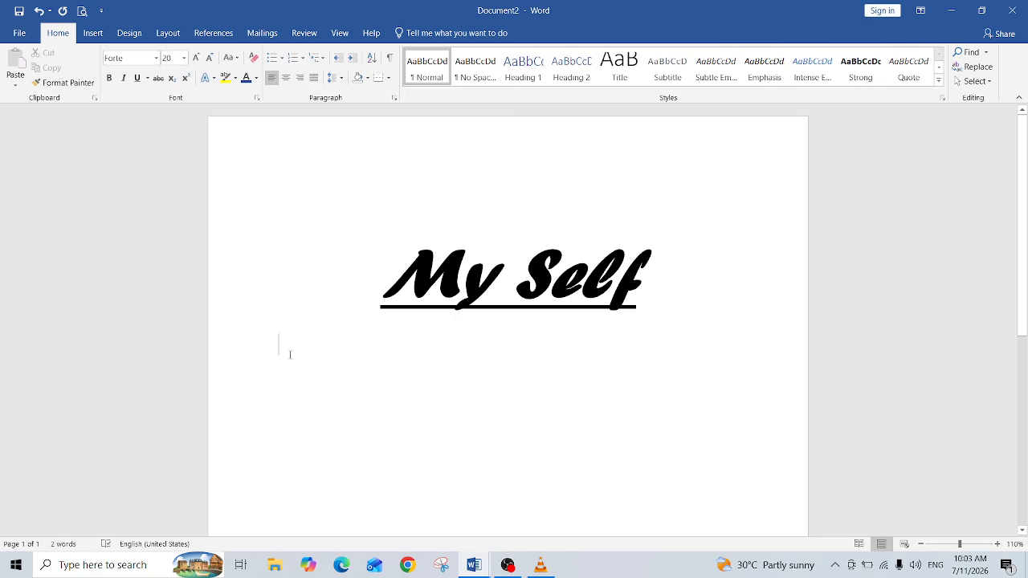
Step: Type the sentence "My name is" followed by the person's full name and a full stop
{"action": "type", "text": "My "}
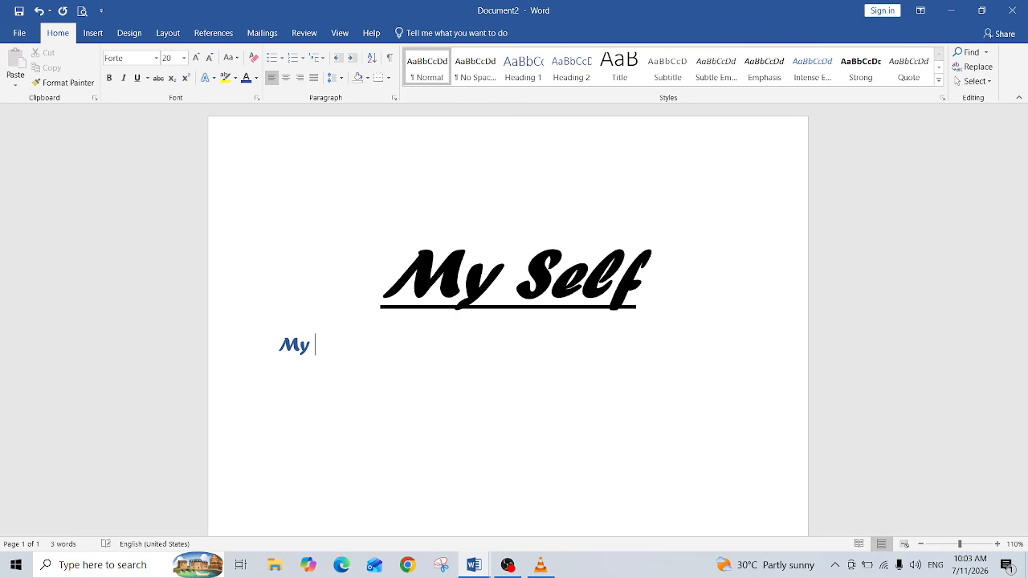
{"action": "type", "text": "name is"}
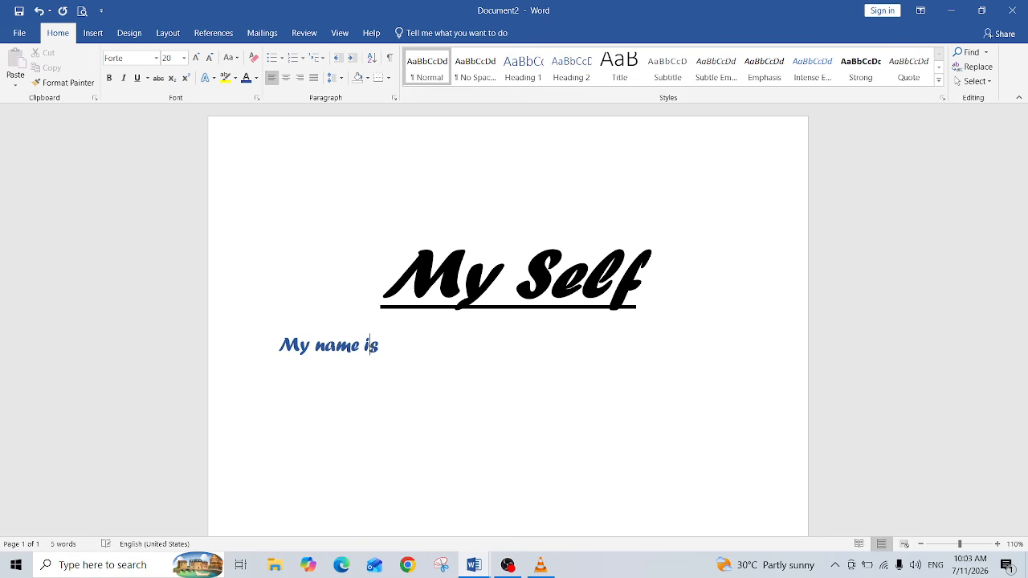
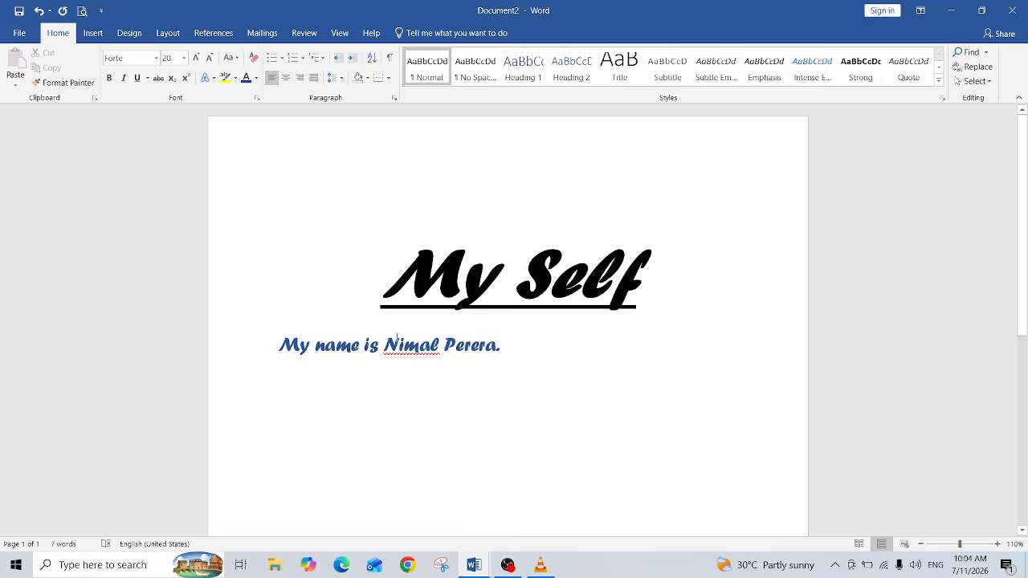
Step: Change the font of the whole name sentence to Times New Roman
{"action": "left_click_drag", "start_coordinate": [384, 343], "coordinate": [495, 344]}
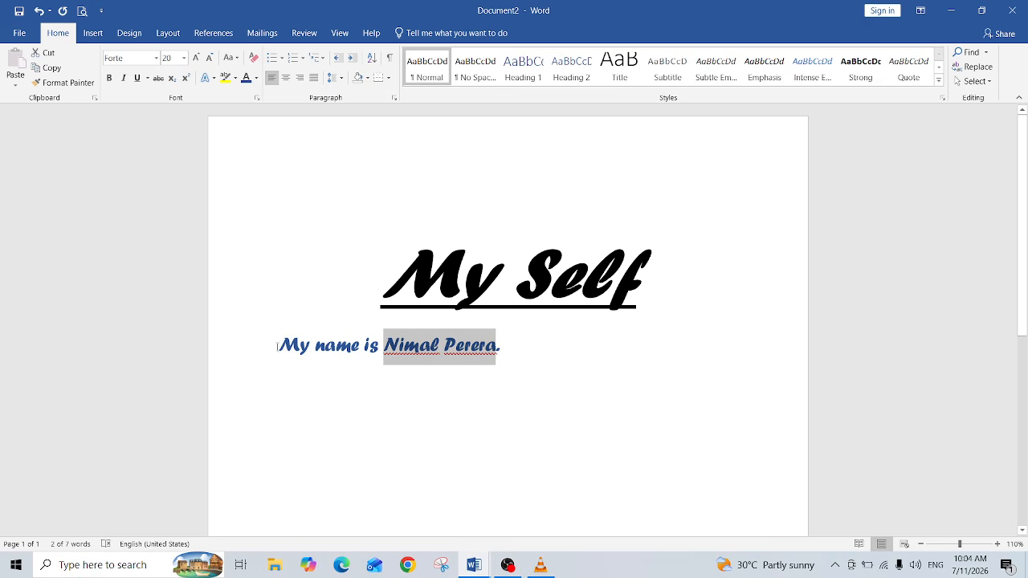
{"action": "left_click_drag", "start_coordinate": [277, 347], "coordinate": [516, 342]}
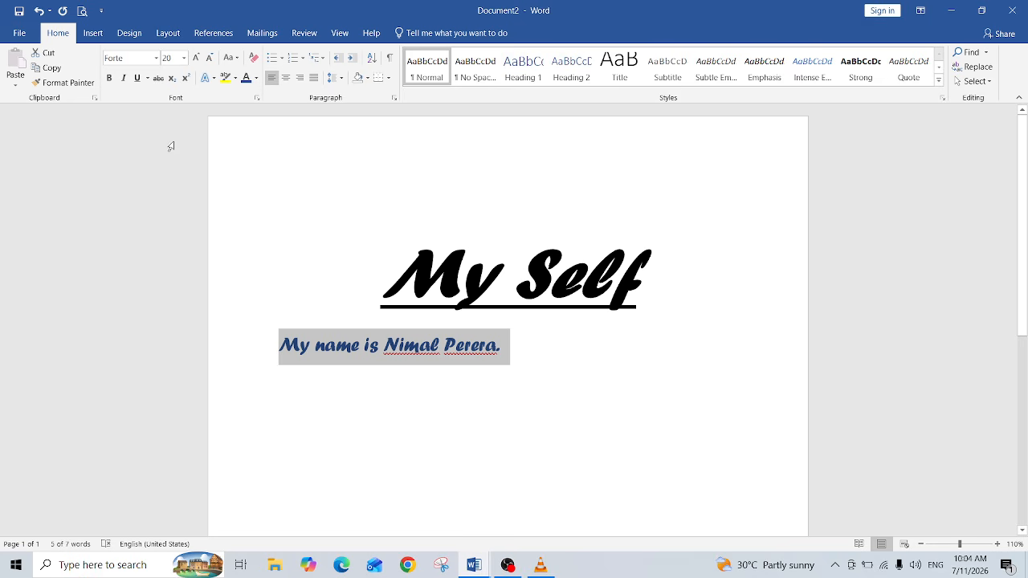
{"action": "left_click", "coordinate": [156, 61]}
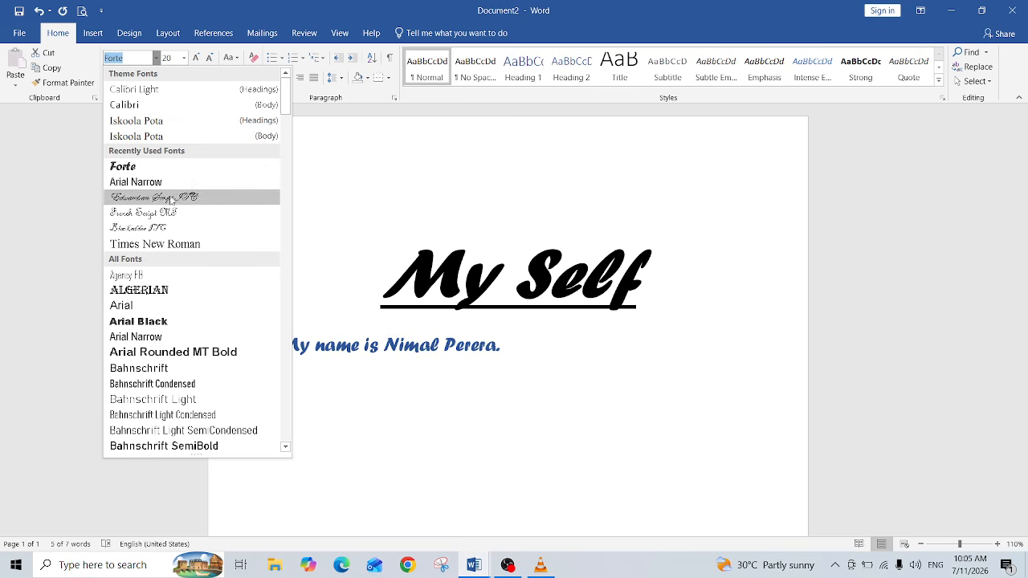
{"action": "left_click", "coordinate": [175, 252]}
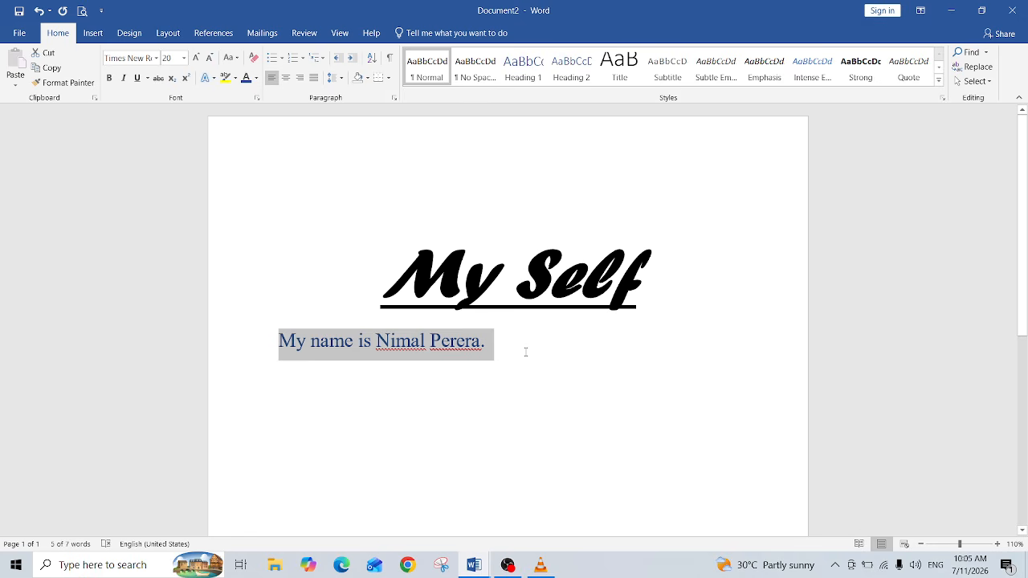
{"action": "left_click", "coordinate": [560, 338]}
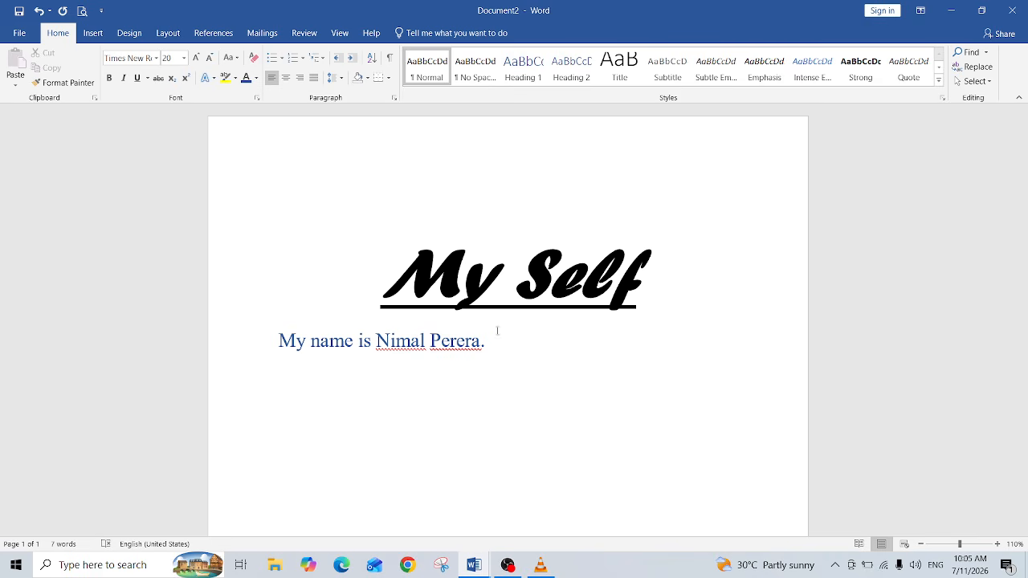
Step: Set the sentence's font size to 22
{"action": "left_click_drag", "start_coordinate": [278, 341], "coordinate": [514, 361]}
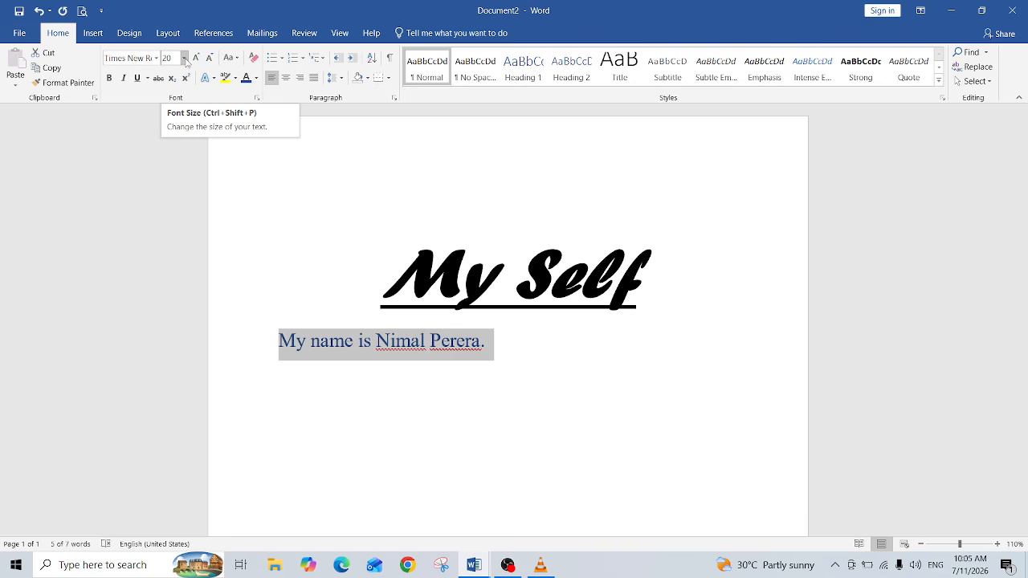
{"action": "left_click", "coordinate": [184, 58]}
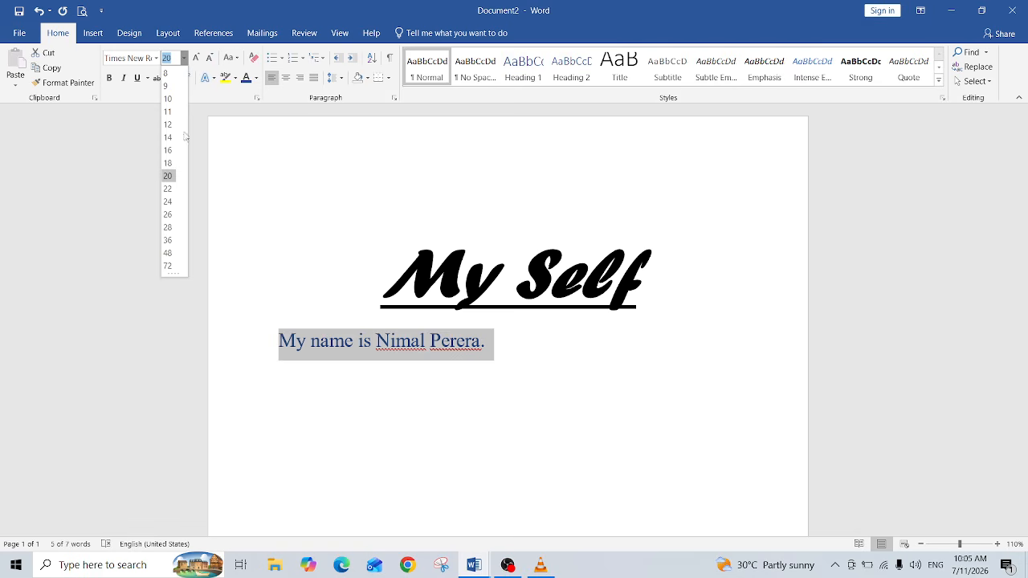
{"action": "left_click", "coordinate": [170, 189]}
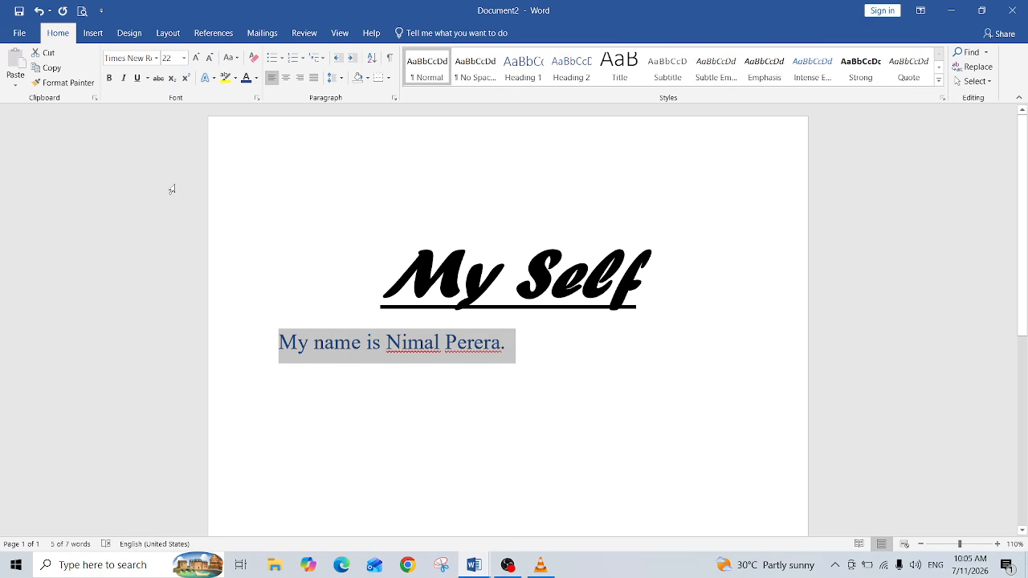
{"action": "left_click", "coordinate": [525, 377]}
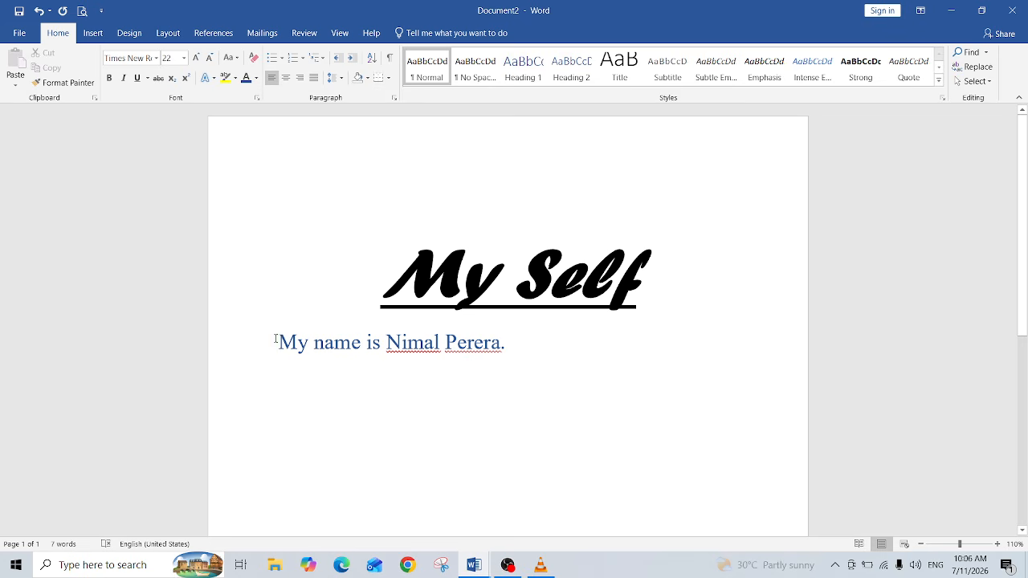
Step: Colour the words "My name is" red
{"action": "left_click_drag", "start_coordinate": [277, 341], "coordinate": [381, 343]}
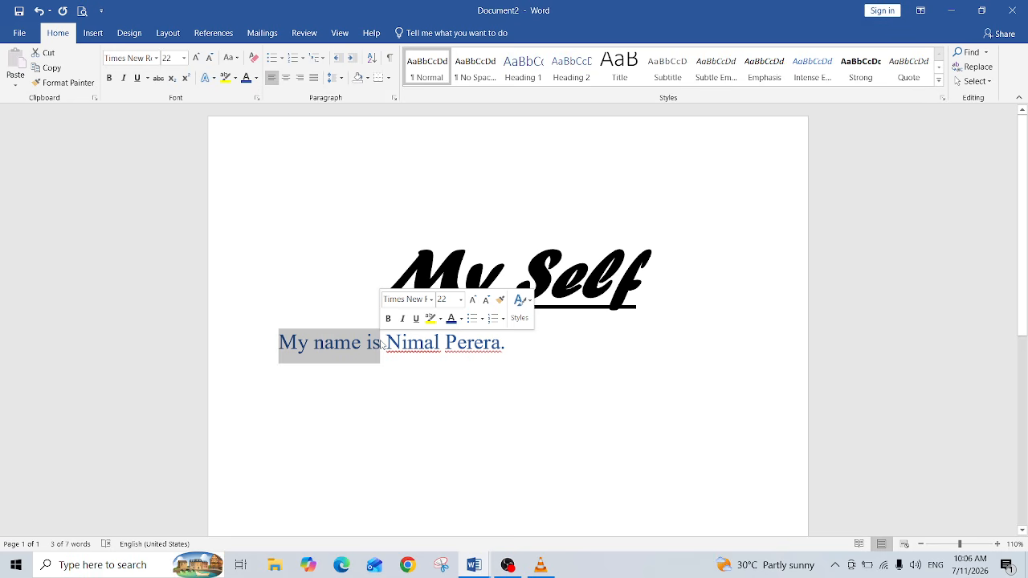
{"action": "left_click", "coordinate": [367, 404]}
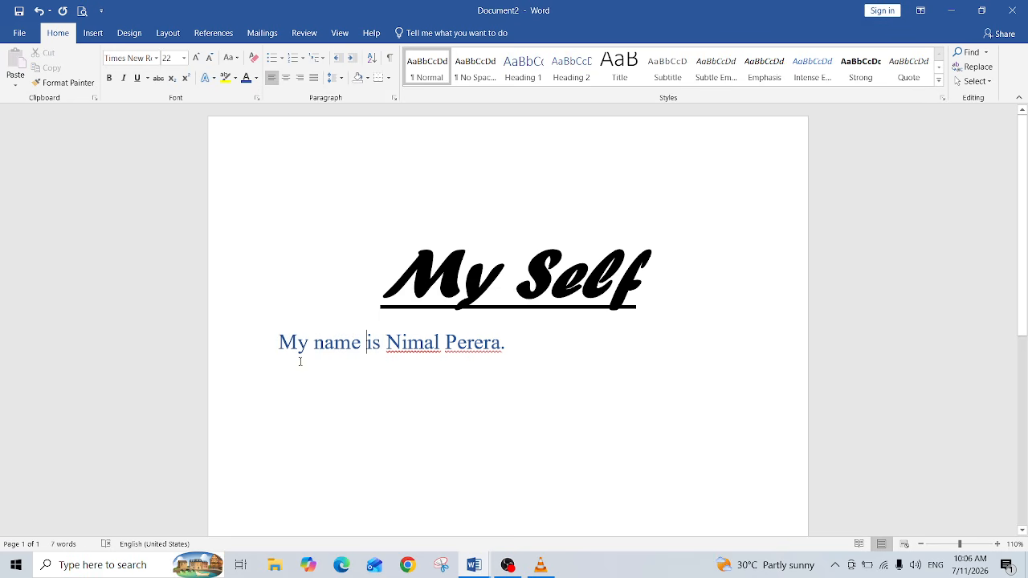
{"action": "left_click", "coordinate": [279, 341]}
{"action": "left_click_drag", "start_coordinate": [279, 341], "coordinate": [380, 351]}
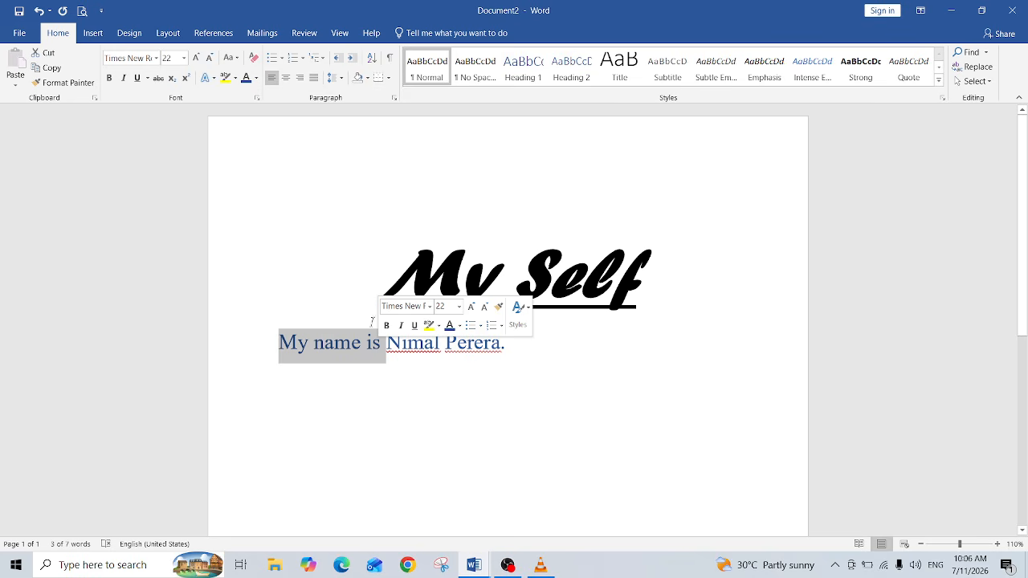
{"action": "left_click", "coordinate": [256, 78]}
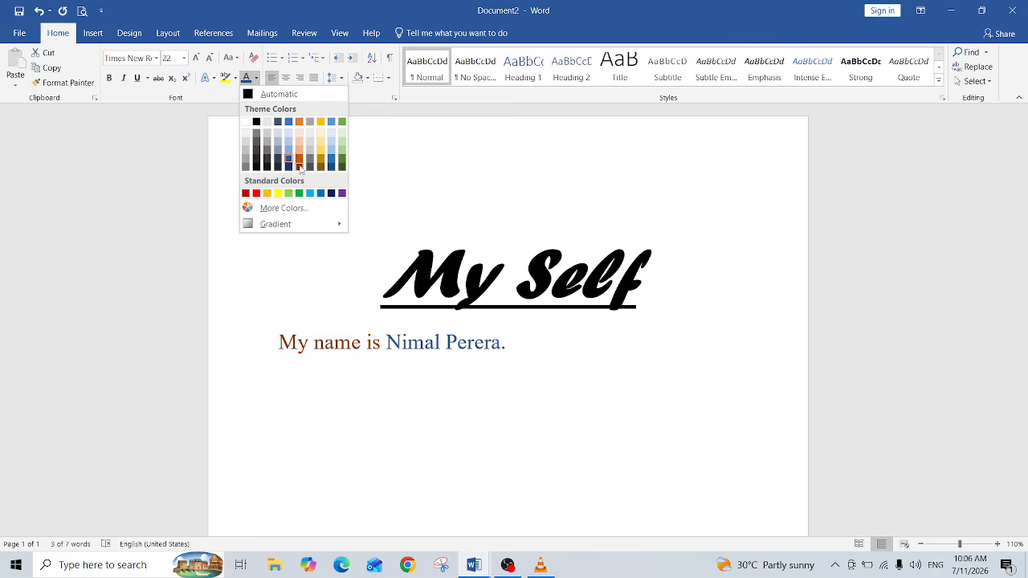
{"action": "left_click", "coordinate": [256, 195]}
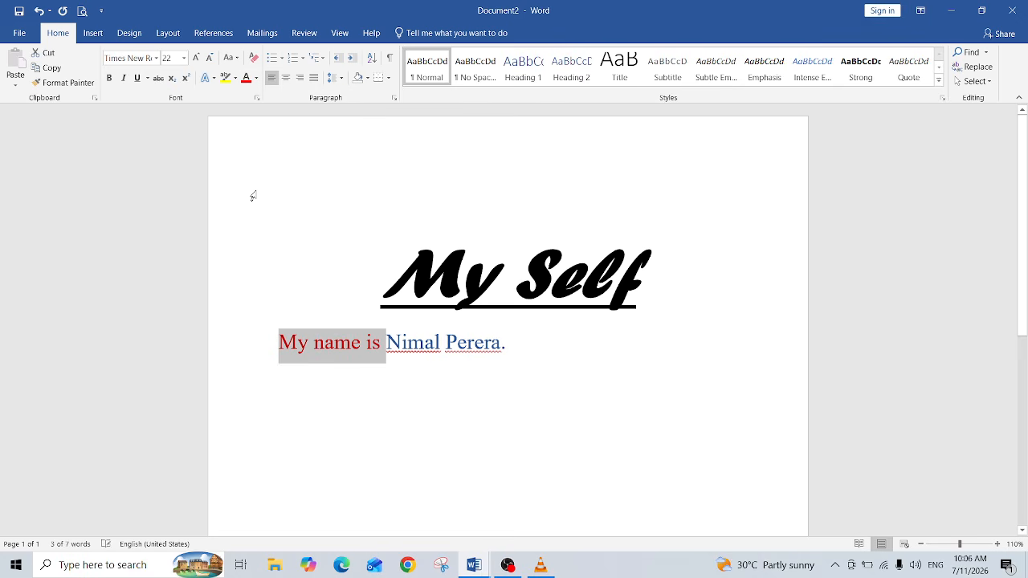
{"action": "left_click", "coordinate": [391, 444]}
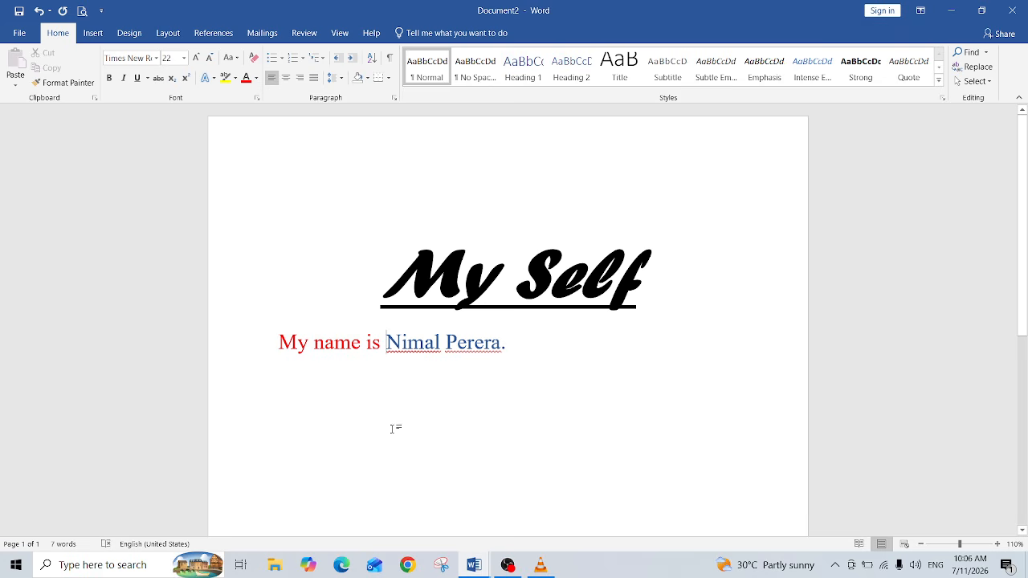
Step: Highlight the person's name in yellow
{"action": "scroll", "coordinate": [354, 346], "scroll_direction": "down", "scroll_amount": 1}
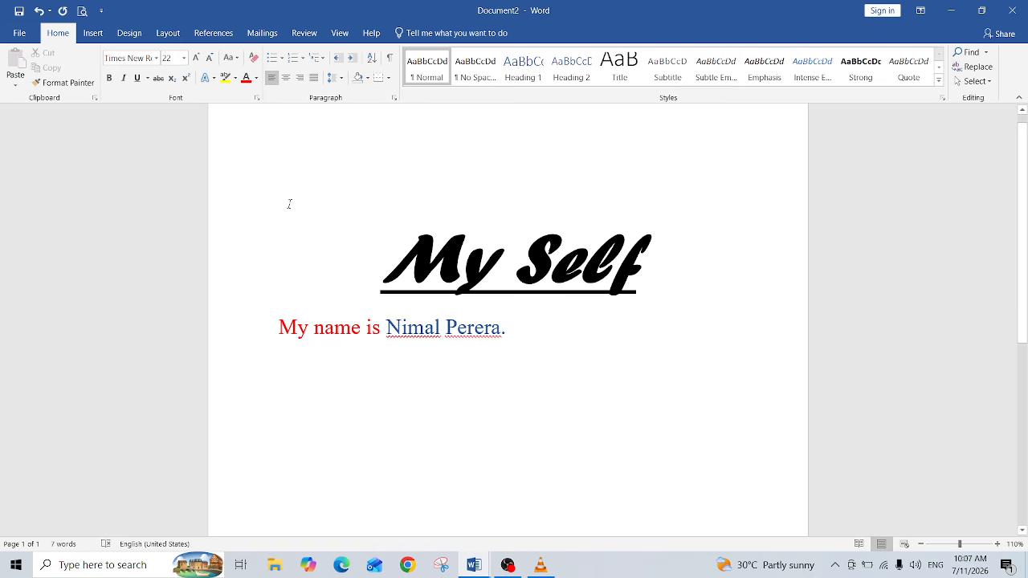
{"action": "left_click", "coordinate": [387, 325]}
{"action": "left_click_drag", "start_coordinate": [387, 326], "coordinate": [504, 321]}
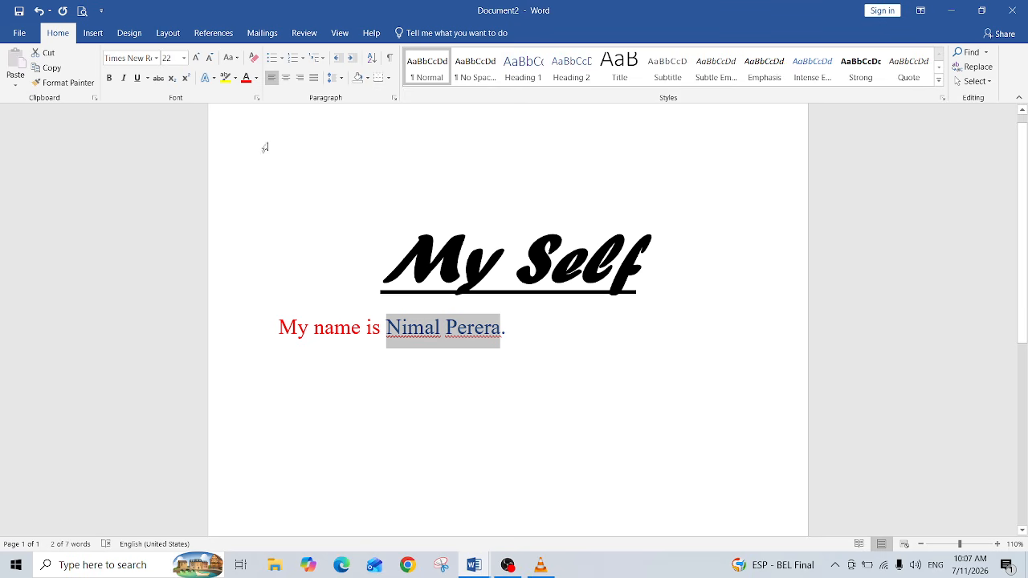
{"action": "left_click", "coordinate": [236, 79]}
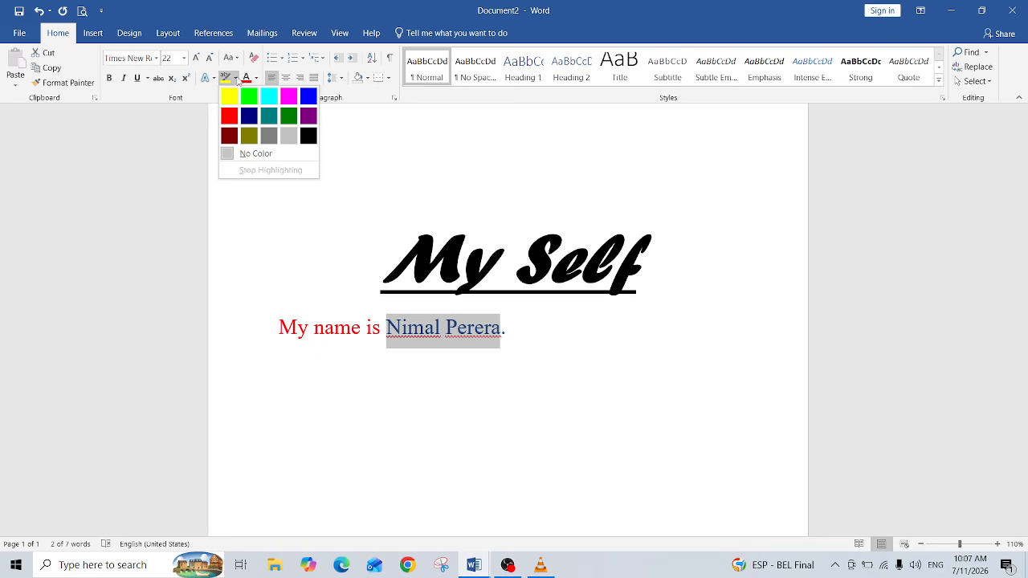
{"action": "left_click", "coordinate": [278, 247]}
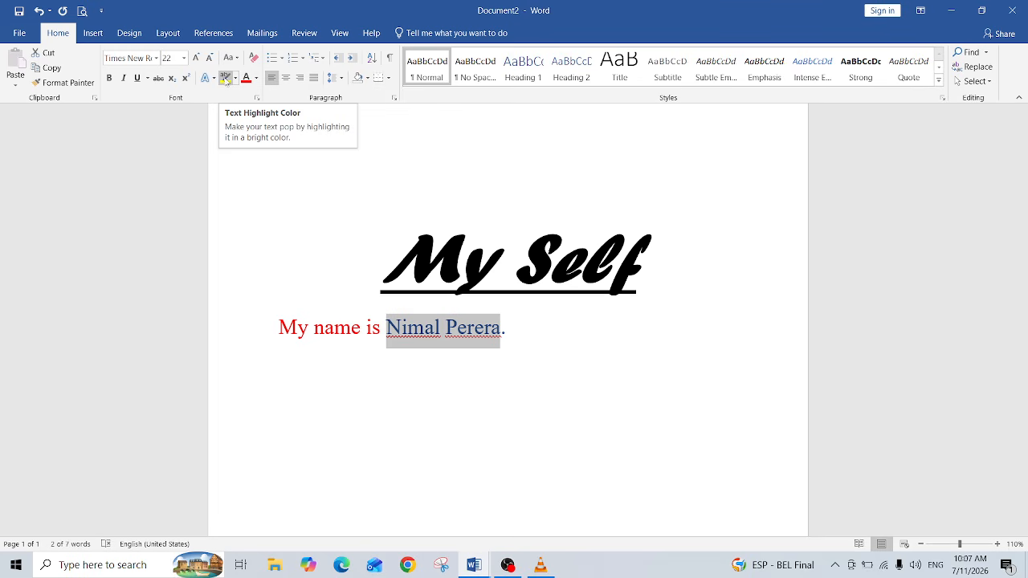
{"action": "left_click", "coordinate": [234, 78]}
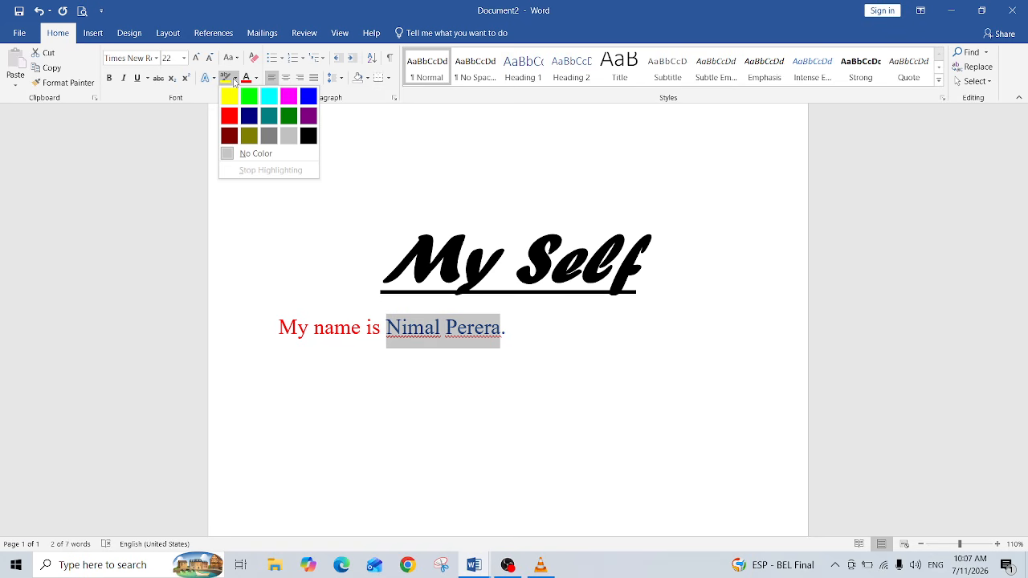
{"action": "left_click", "coordinate": [234, 79]}
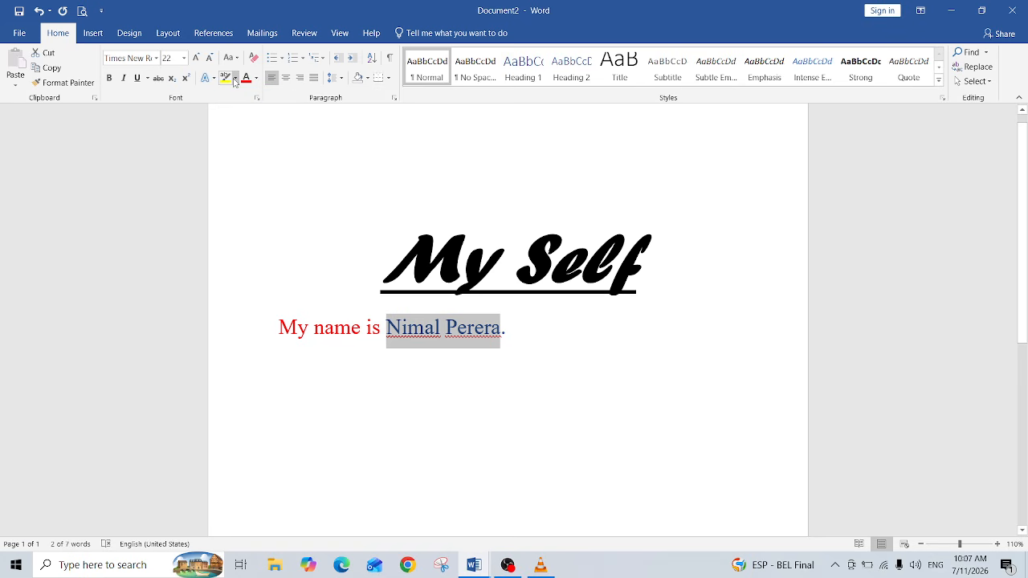
{"action": "left_click", "coordinate": [226, 78]}
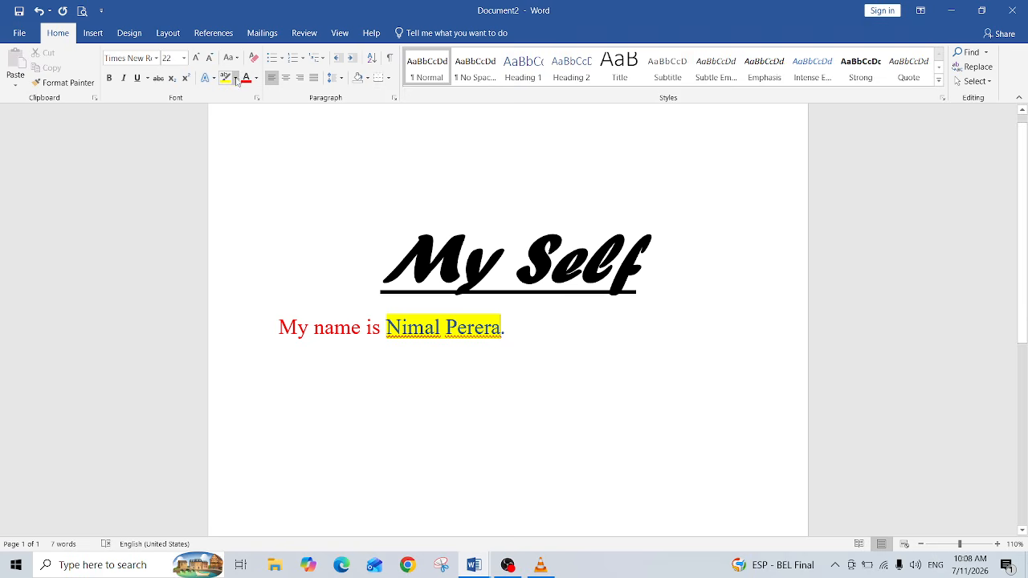
Step: Switch the highlight colour to turquoise and re-highlight the person's name with it
{"action": "left_click", "coordinate": [235, 79]}
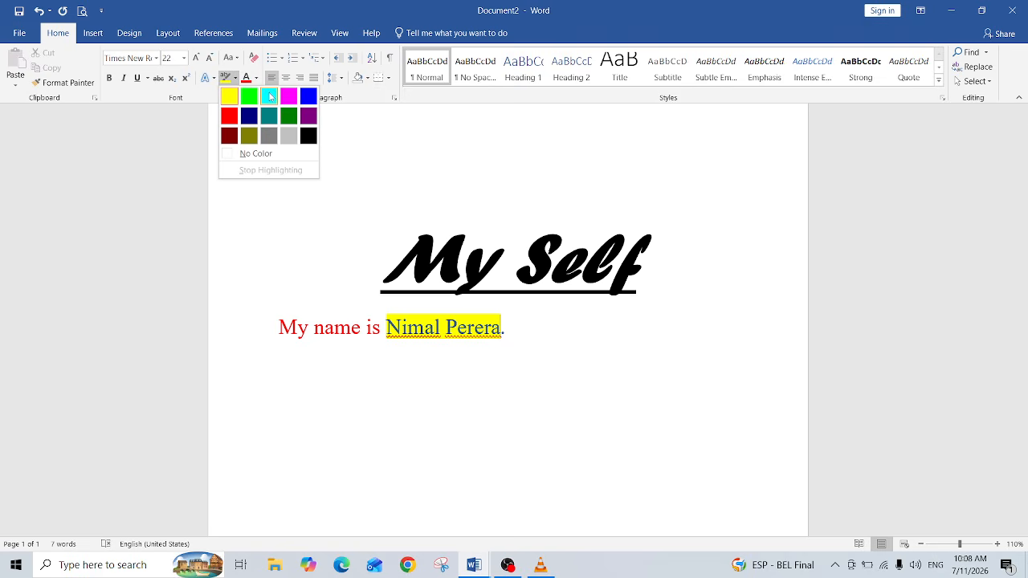
{"action": "left_click", "coordinate": [269, 96]}
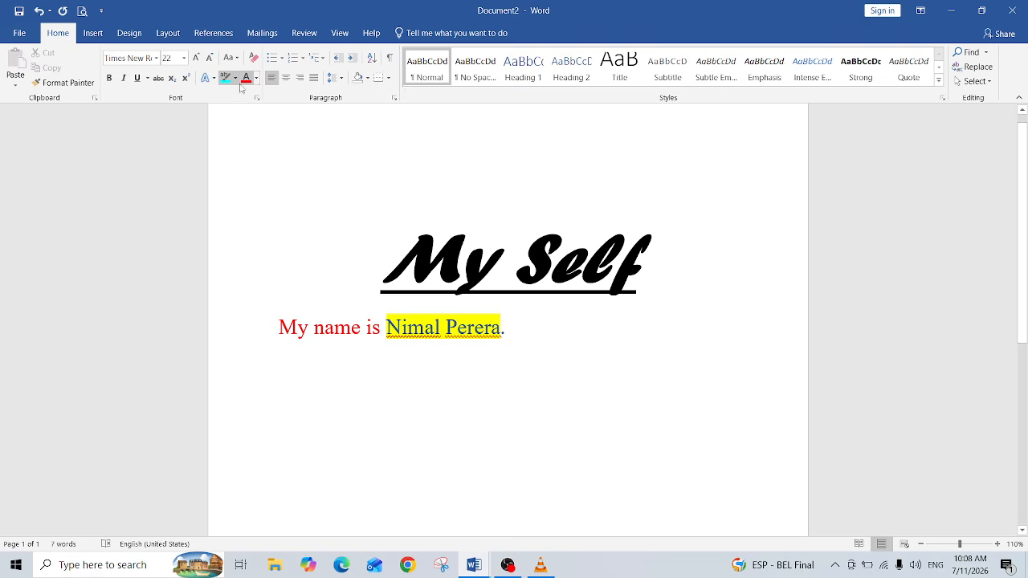
{"action": "left_click", "coordinate": [236, 79]}
{"action": "left_click", "coordinate": [269, 96]}
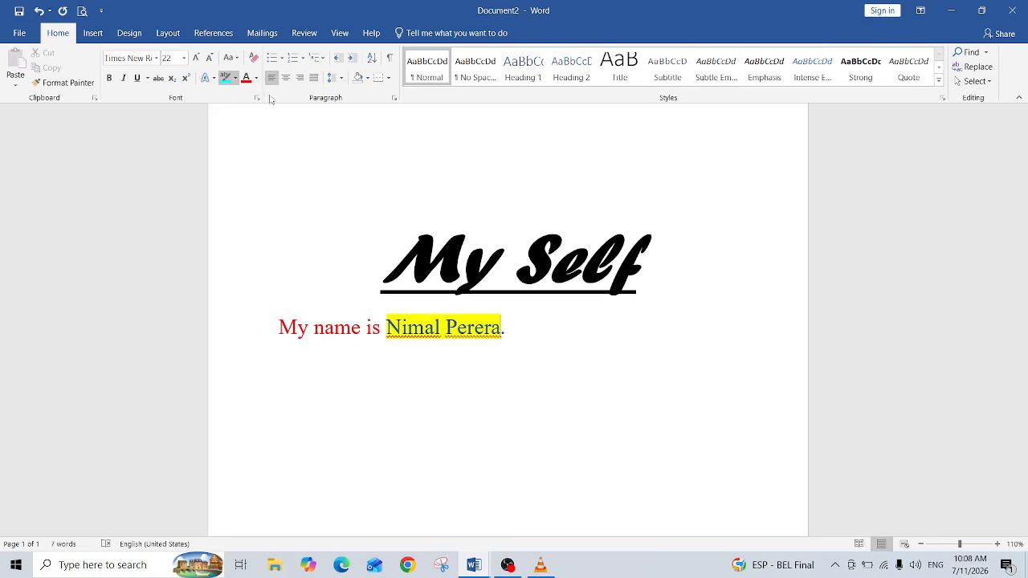
{"action": "left_click_drag", "start_coordinate": [386, 325], "coordinate": [498, 319]}
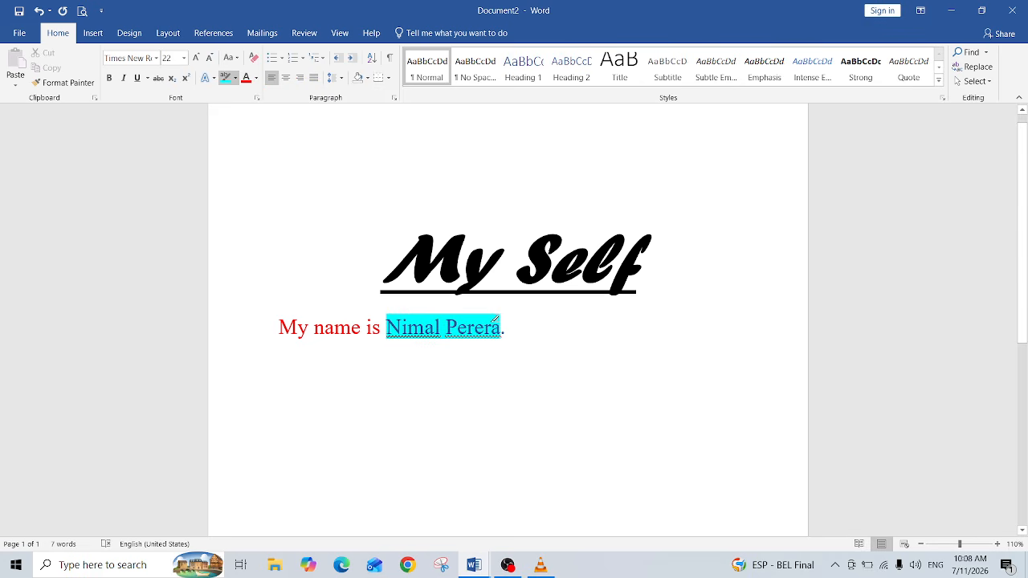
Step: Clear the name's highlight, then highlight the name together with its full stop in turquoise
{"action": "left_click", "coordinate": [235, 78]}
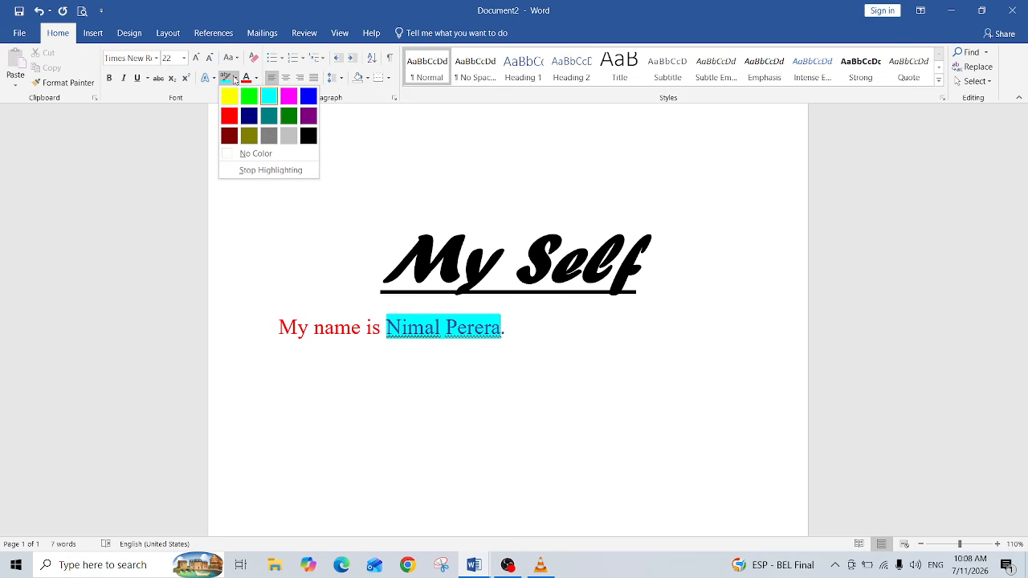
{"action": "left_click", "coordinate": [417, 367]}
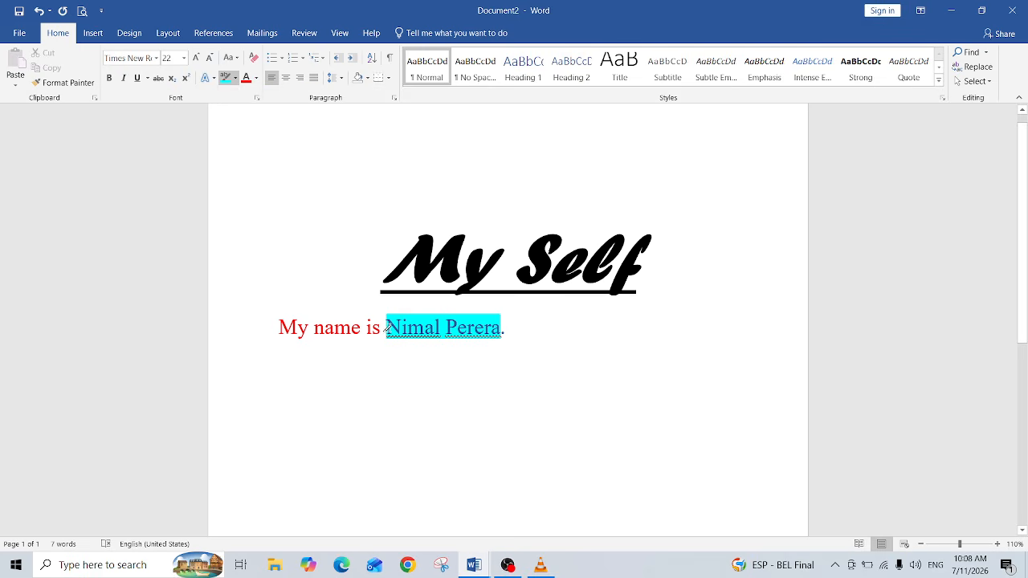
{"action": "left_click_drag", "start_coordinate": [386, 326], "coordinate": [495, 326]}
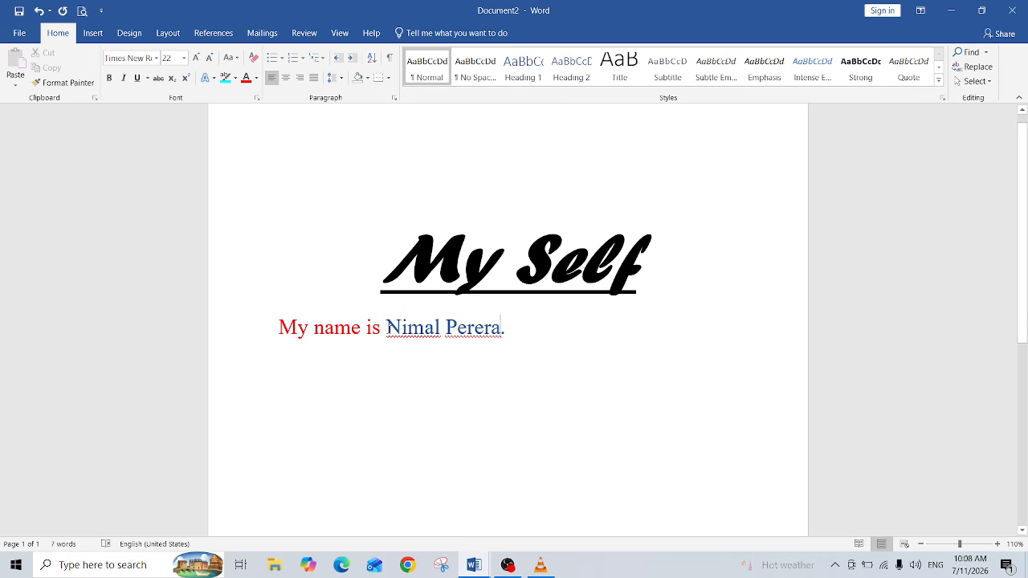
{"action": "left_click_drag", "start_coordinate": [388, 327], "coordinate": [505, 329]}
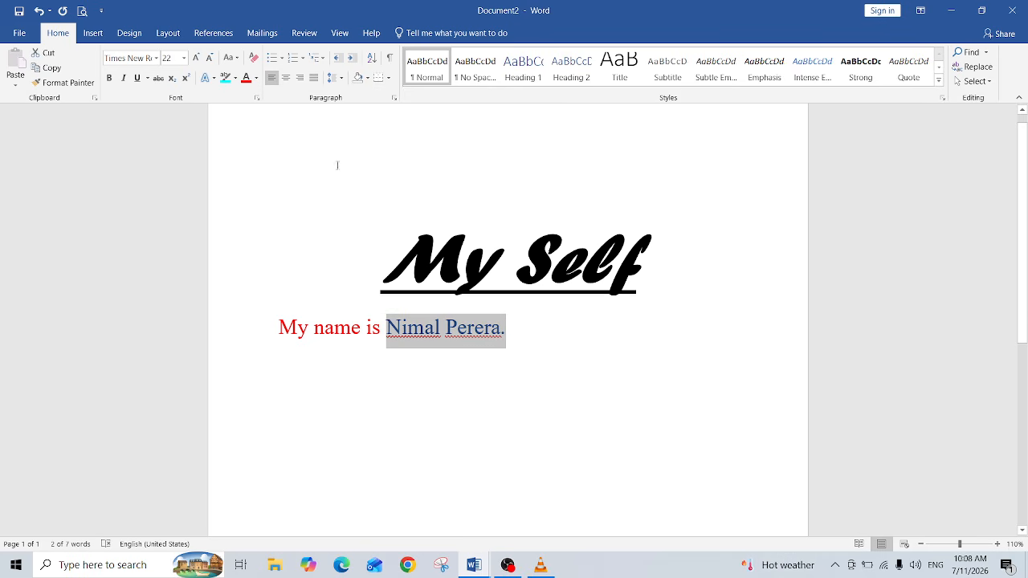
{"action": "left_click", "coordinate": [226, 78]}
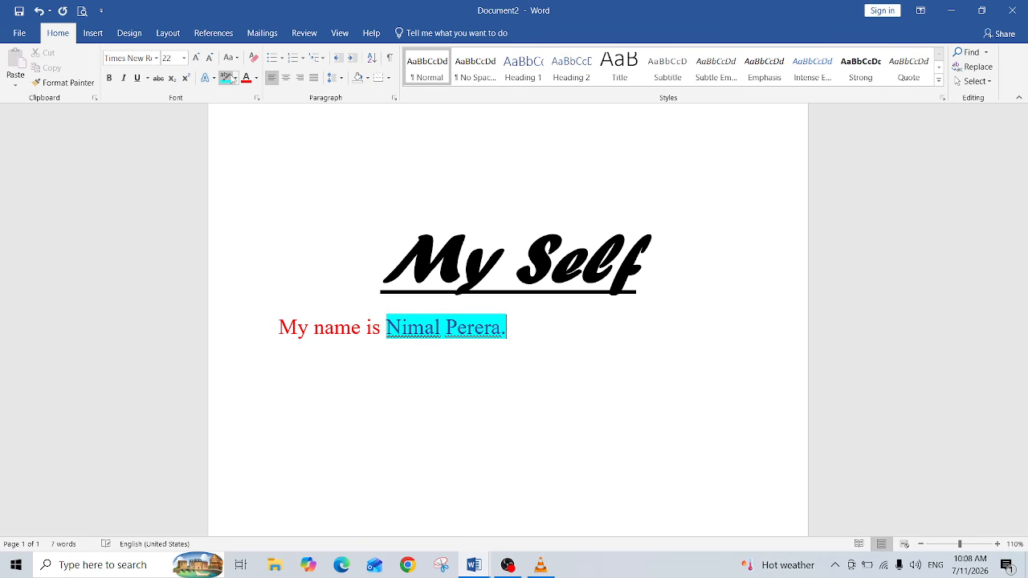
Step: Highlight the person's name and full stop in pink instead
{"action": "left_click", "coordinate": [236, 78]}
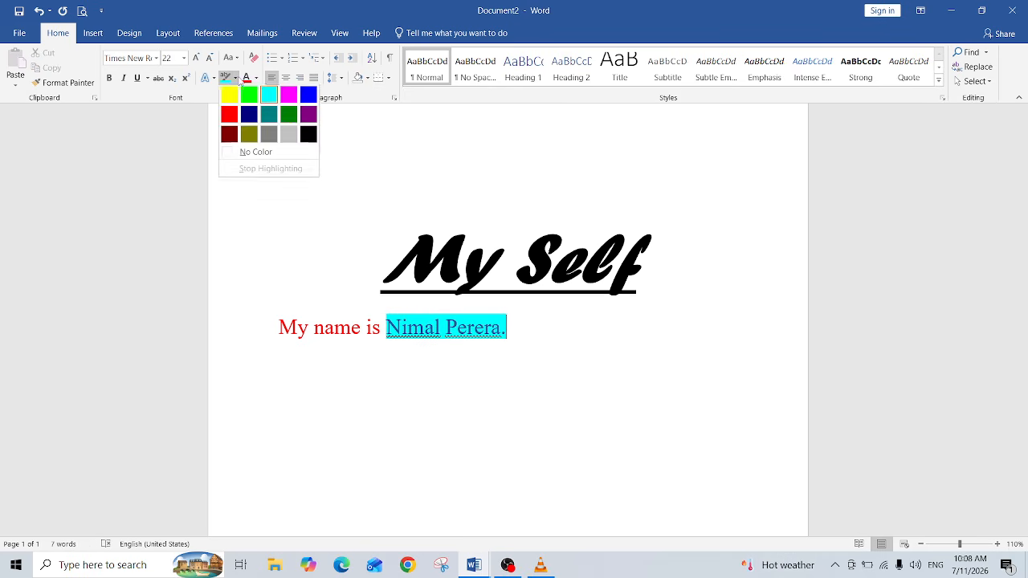
{"action": "left_click", "coordinate": [289, 98]}
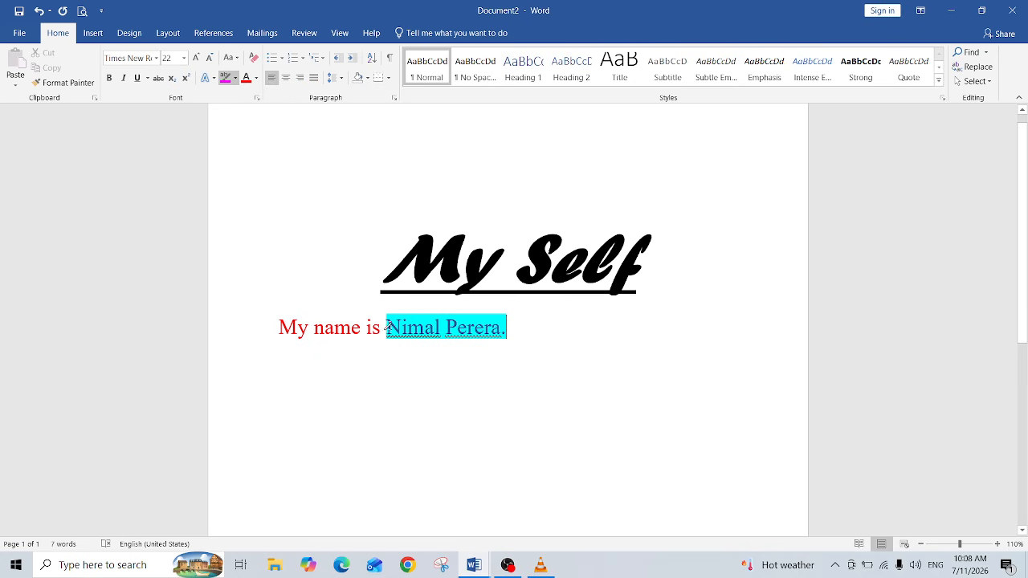
{"action": "mouse_move", "coordinate": [386, 325]}
{"action": "left_mouse_down"}
{"action": "mouse_move", "coordinate": [501, 329]}
{"action": "mouse_move", "coordinate": [514, 315]}
{"action": "mouse_move", "coordinate": [503, 327]}
{"action": "left_mouse_up"}
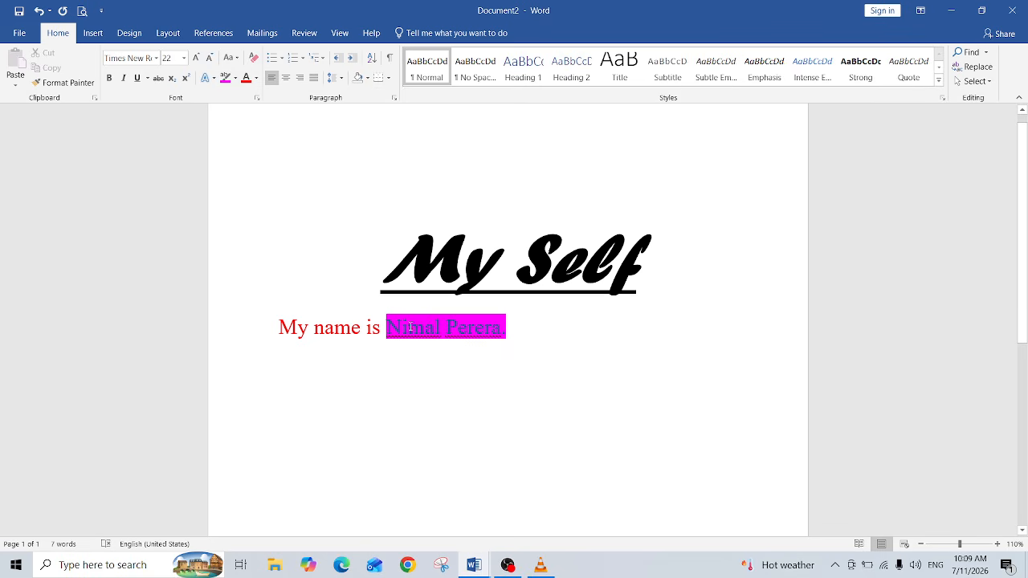
{"action": "left_click_drag", "start_coordinate": [386, 327], "coordinate": [506, 330]}
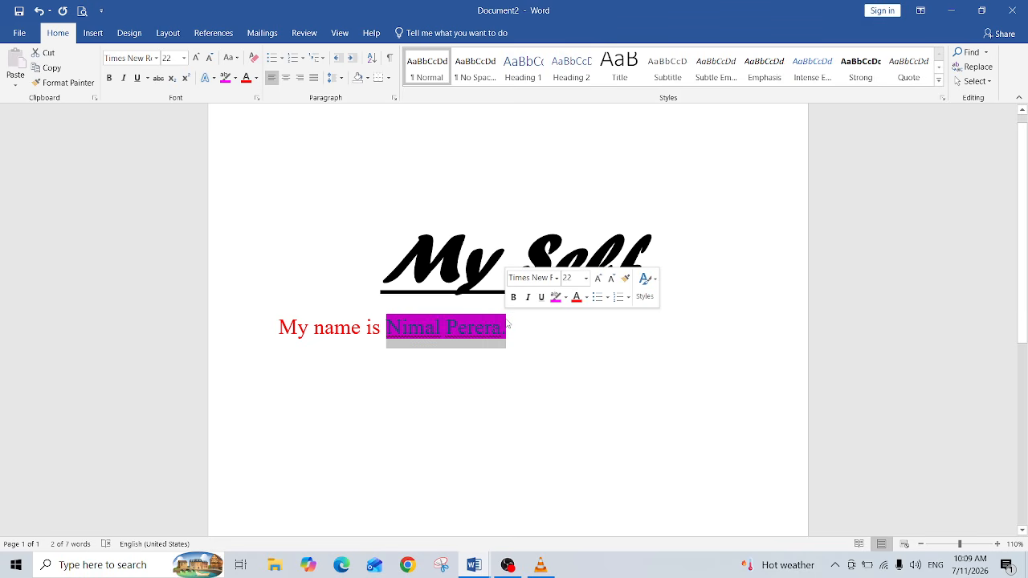
Step: Reapply the pink highlight to the person's name only, leaving the full stop unhighlighted
{"action": "left_click", "coordinate": [236, 79]}
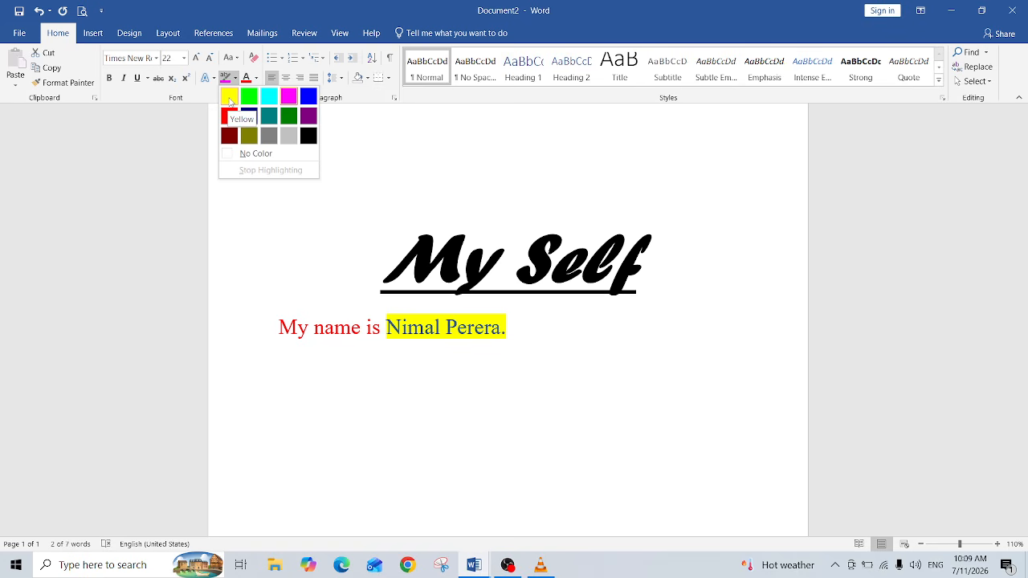
{"action": "left_click", "coordinate": [291, 98]}
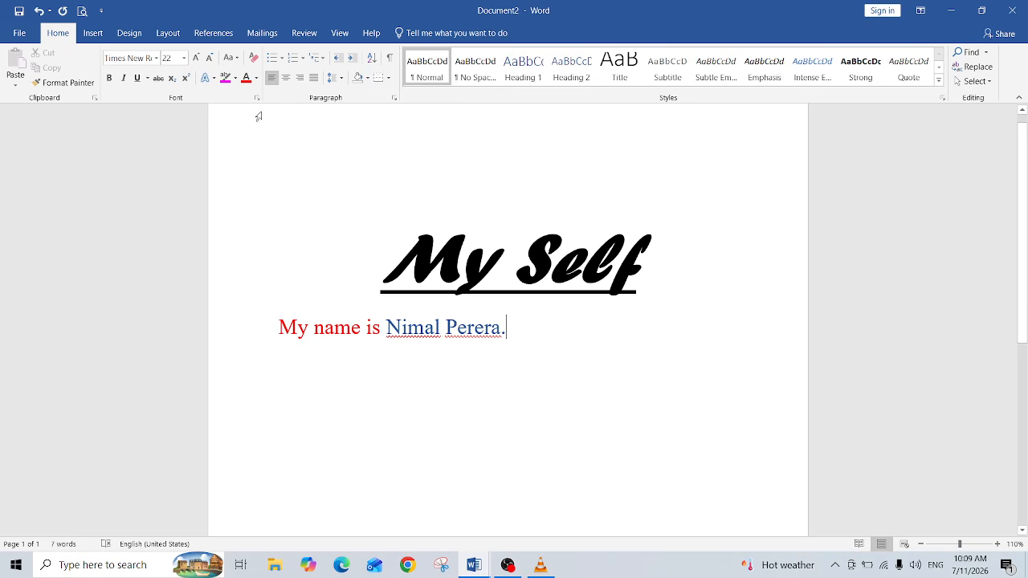
{"action": "left_click_drag", "start_coordinate": [387, 327], "coordinate": [499, 330]}
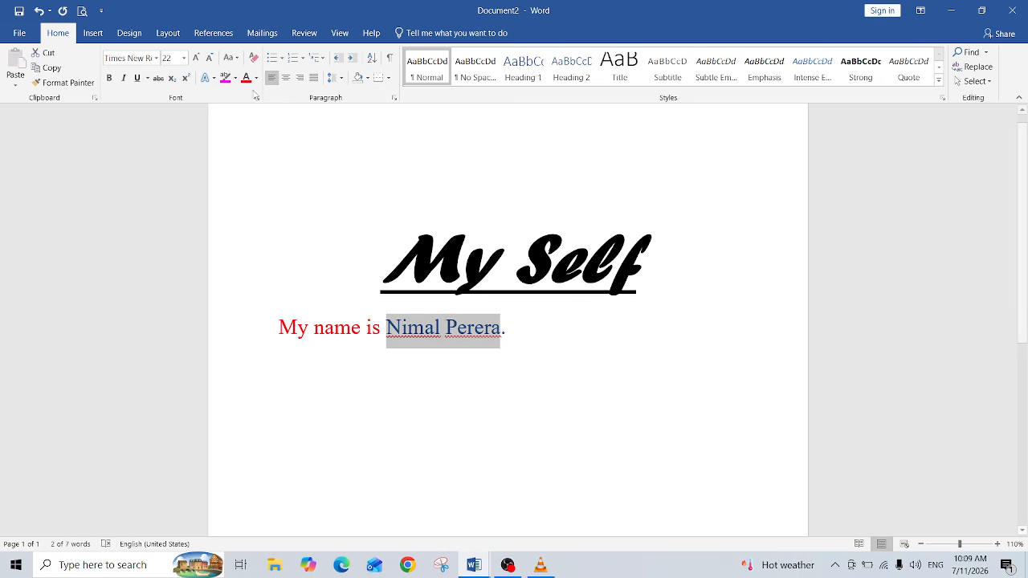
{"action": "left_click", "coordinate": [225, 79]}
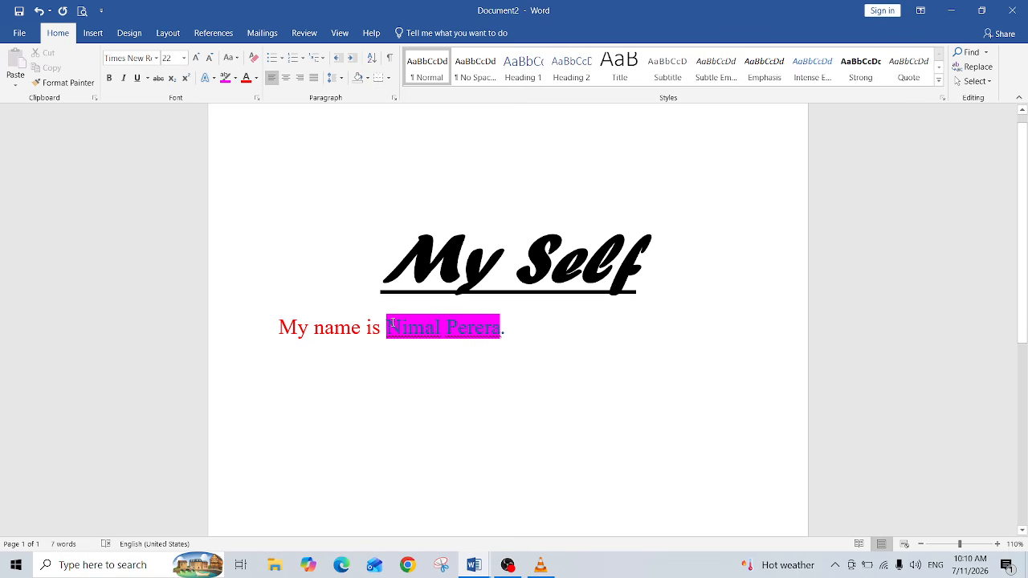
Step: Set the highlighted name's font colour to Automatic
{"action": "left_click_drag", "start_coordinate": [376, 330], "coordinate": [460, 313]}
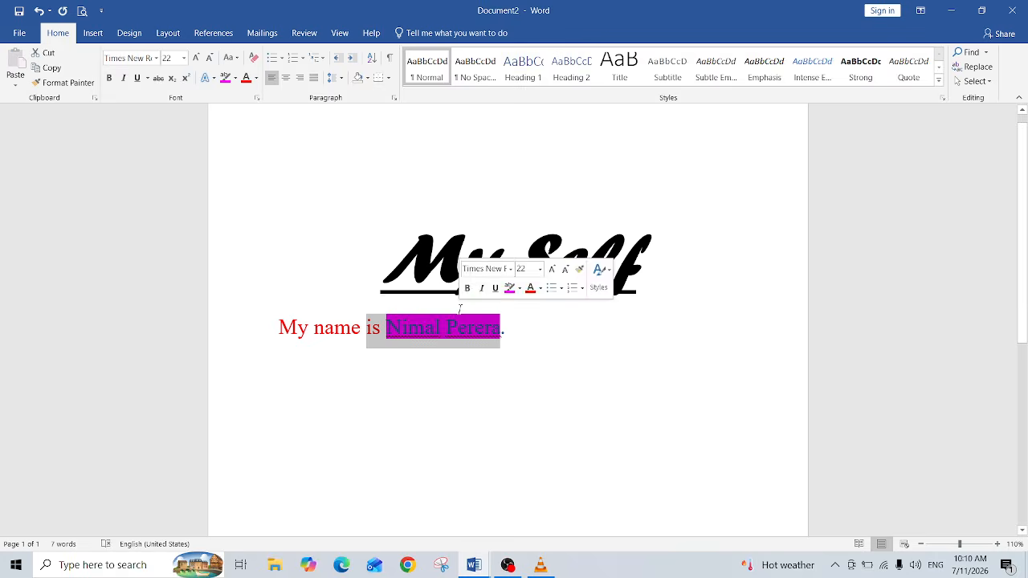
{"action": "left_click_drag", "start_coordinate": [377, 308], "coordinate": [485, 331]}
{"action": "left_click", "coordinate": [386, 327]}
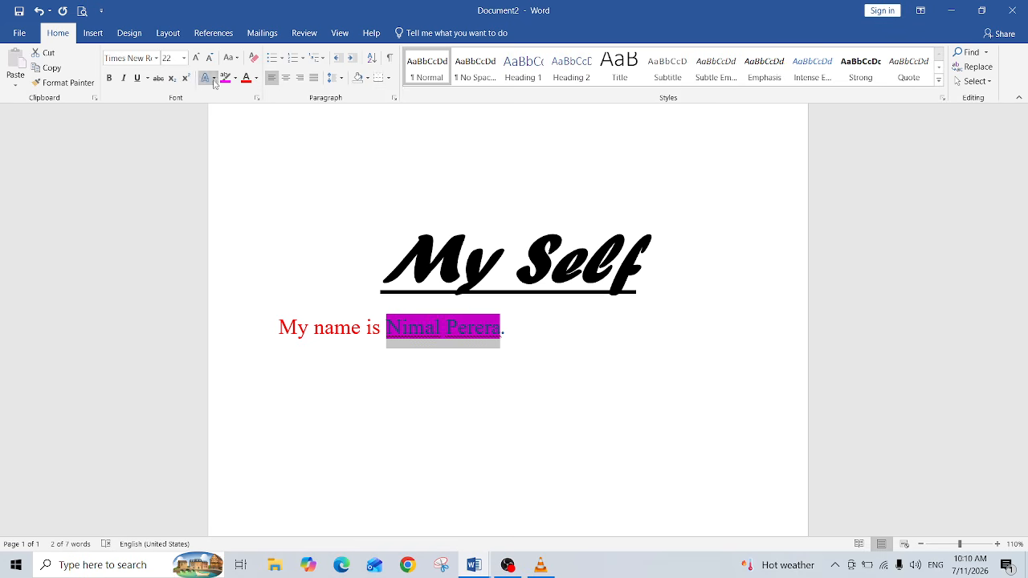
{"action": "left_click", "coordinate": [255, 81]}
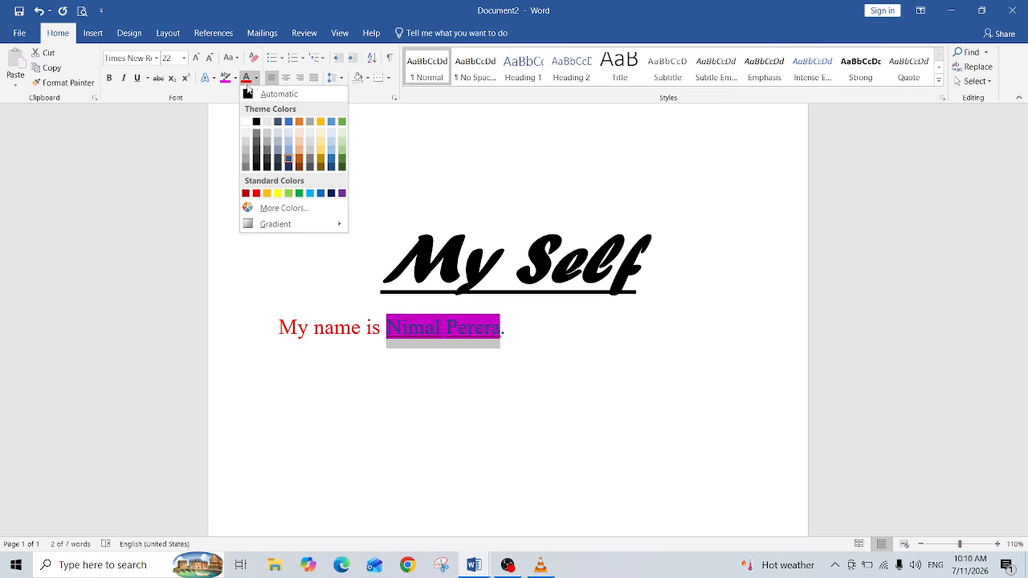
{"action": "left_click", "coordinate": [251, 94]}
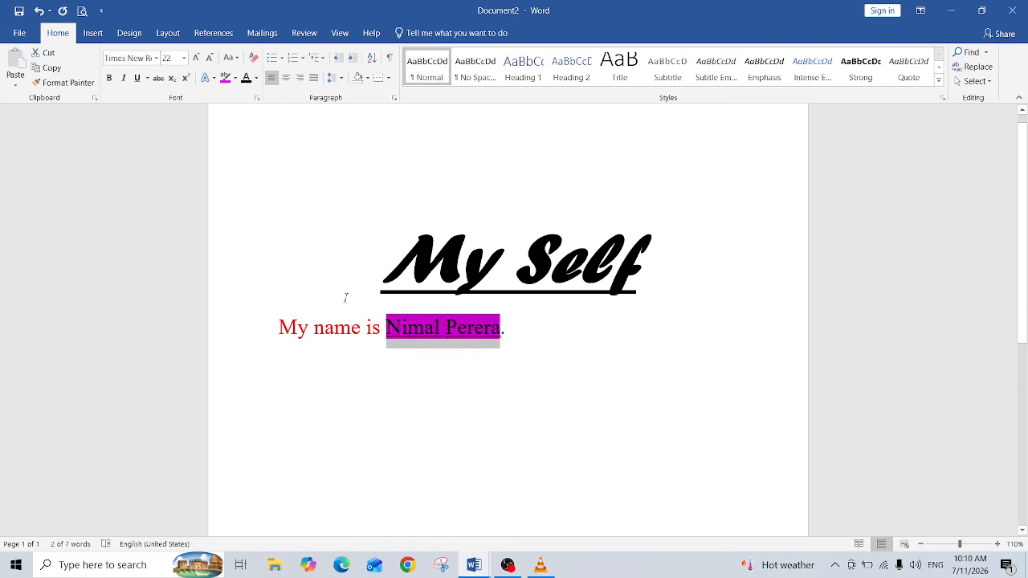
{"action": "key", "text": "Left"}
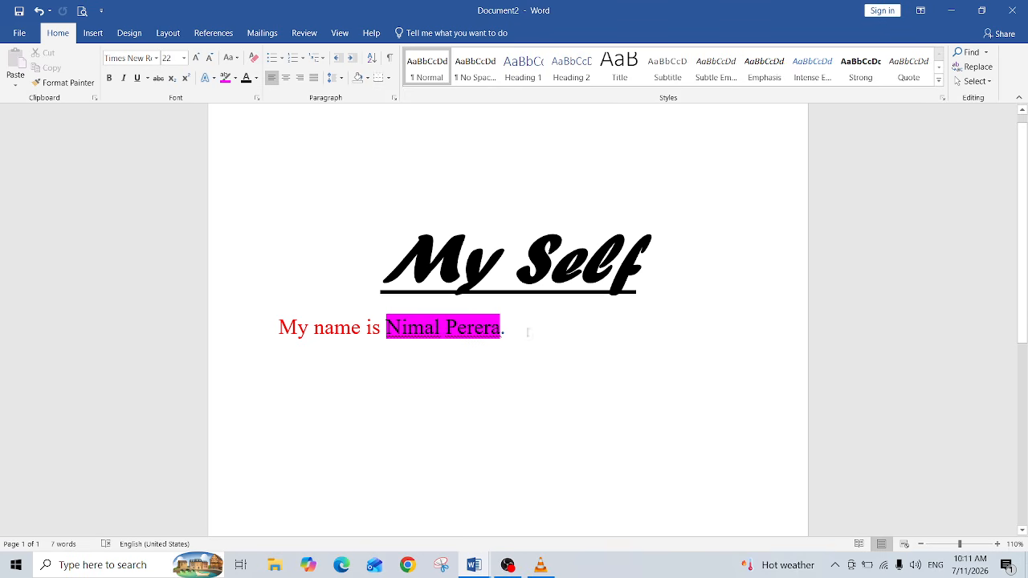
Step: Start a new line and type "My school is Pannala Maha Vidyalaya."
{"action": "key", "text": "Return"}
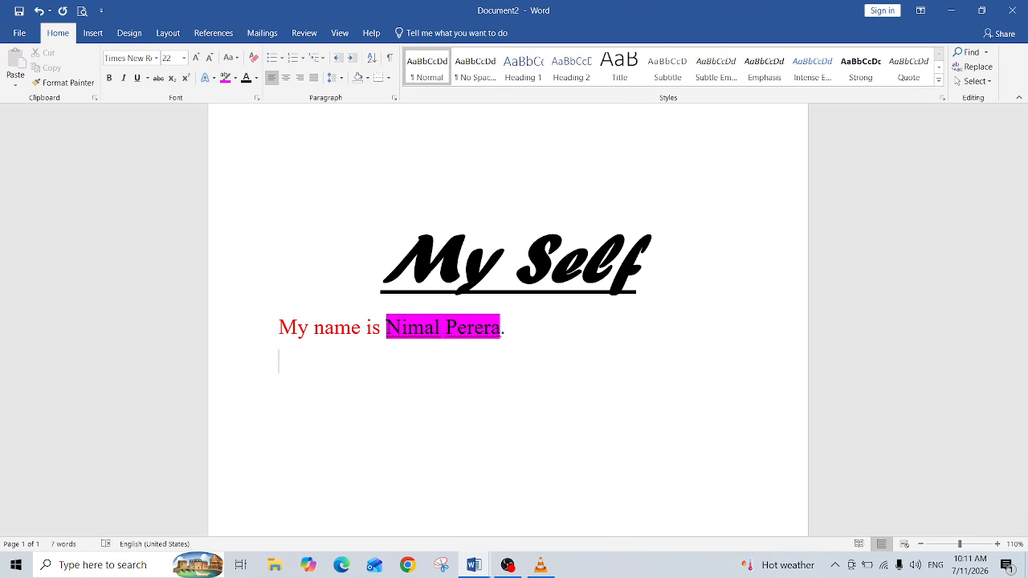
{"action": "type", "text": "My S"}
{"action": "key", "text": "BackSpace"}
{"action": "type", "text": "school is"}
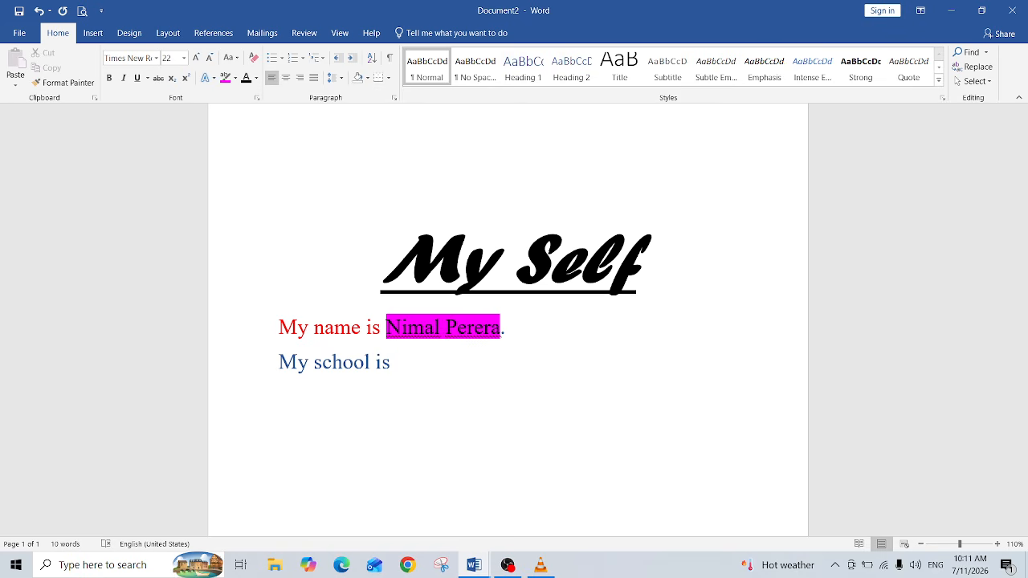
{"action": "type", "text": " Pannal"}
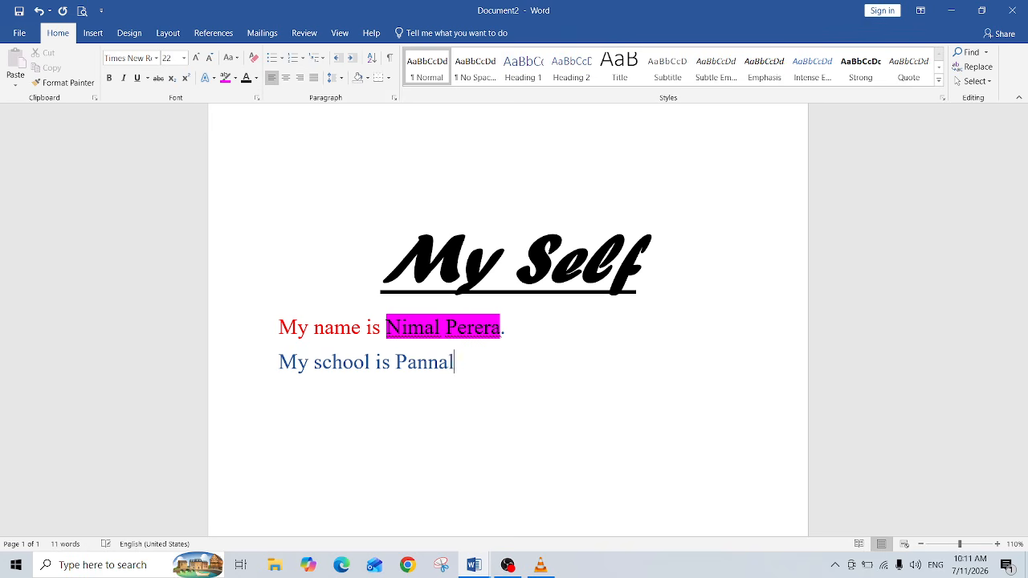
{"action": "type", "text": "a Ma"}
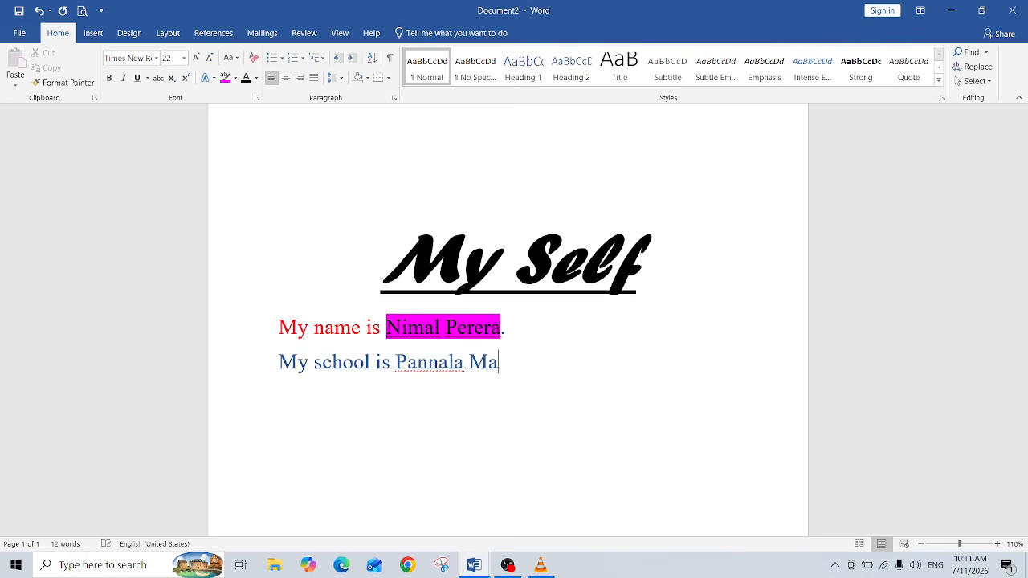
{"action": "type", "text": "ha V"}
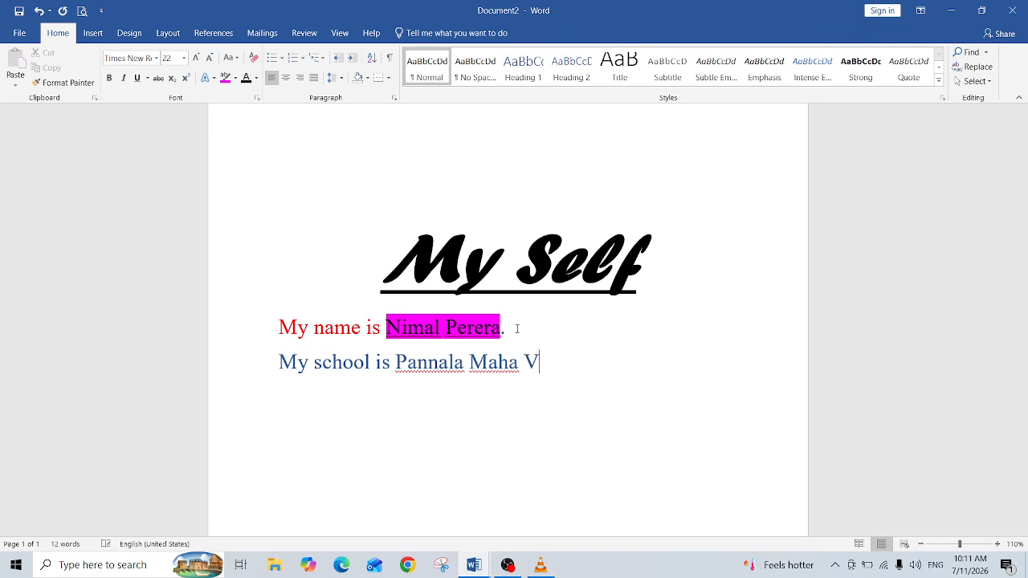
{"action": "type", "text": "idyalaya"}
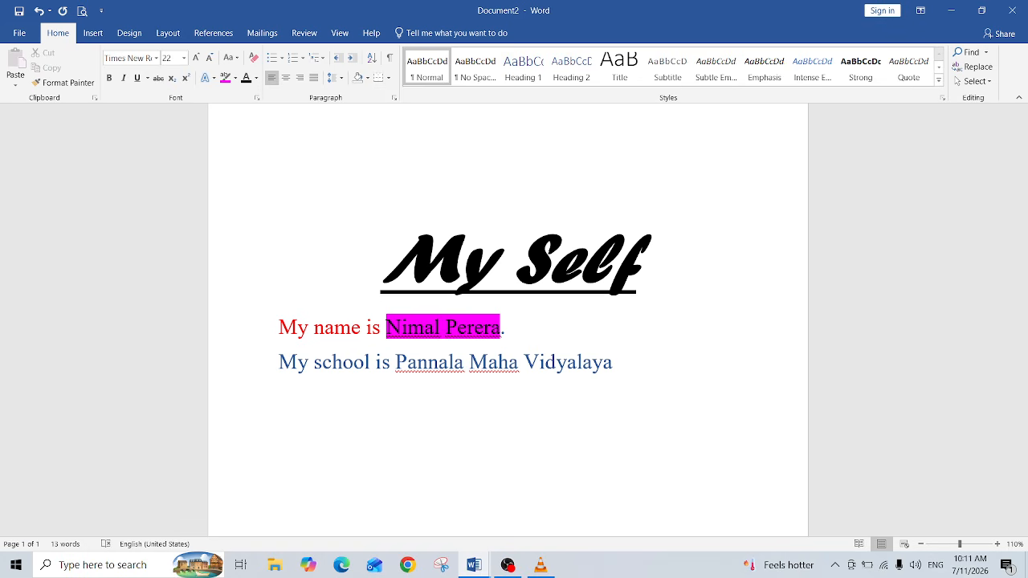
{"action": "type", "text": "."}
Step: Add a new line reading "I like to eat pizza."
{"action": "key", "text": "Return"}
{"action": "type", "text": "I like to eat"}
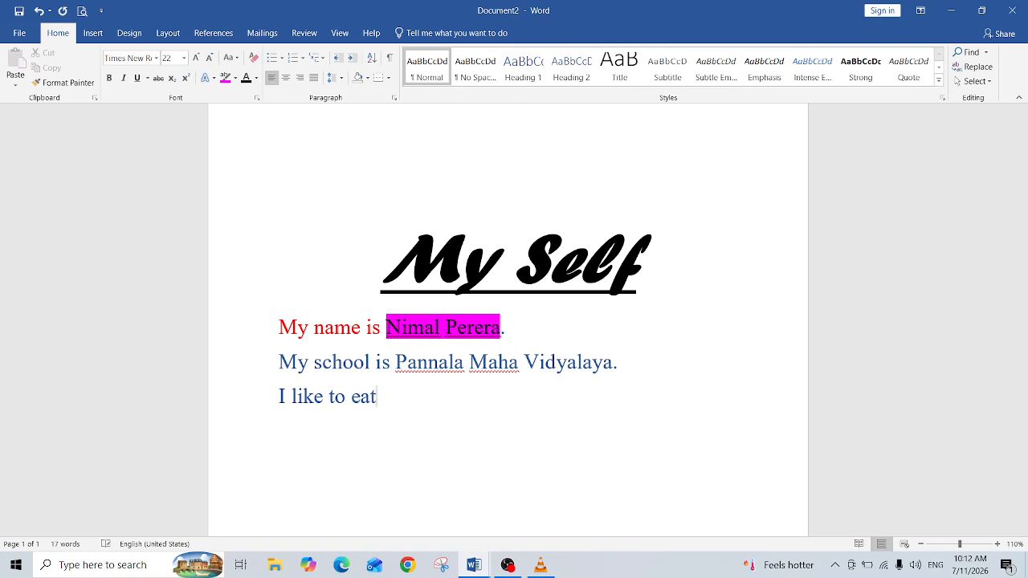
{"action": "type", "text": " pizza."}
Step: Add a new line reading "My favourite subject is ICT."
{"action": "key", "text": "Return"}
{"action": "type", "text": "My "}
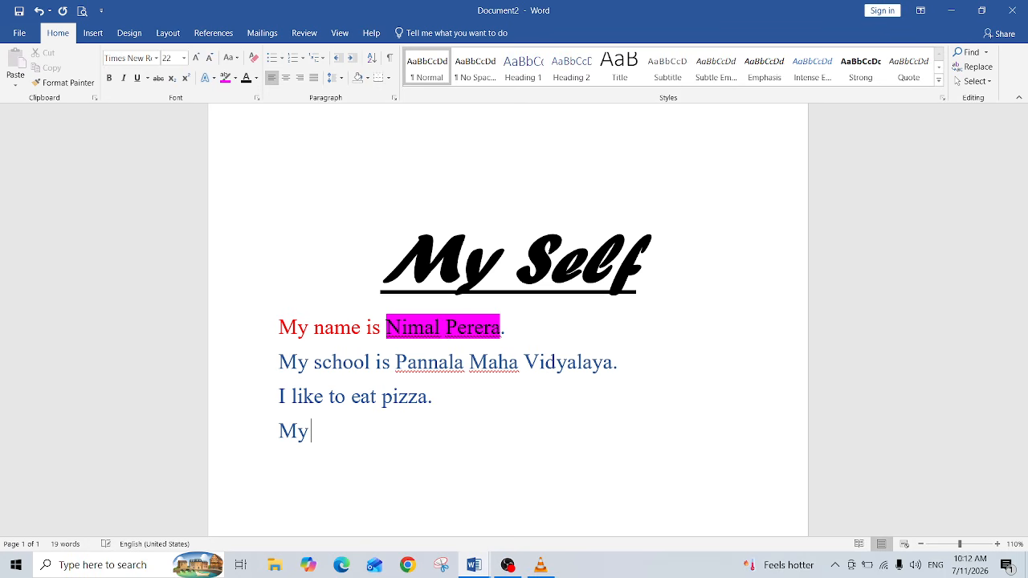
{"action": "type", "text": "favouri"}
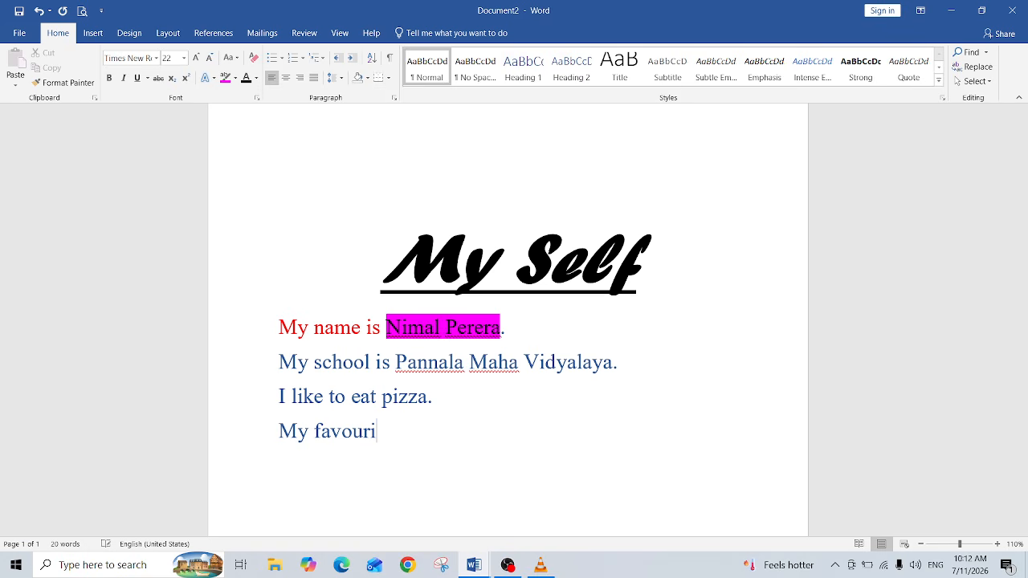
{"action": "type", "text": "te subjec"}
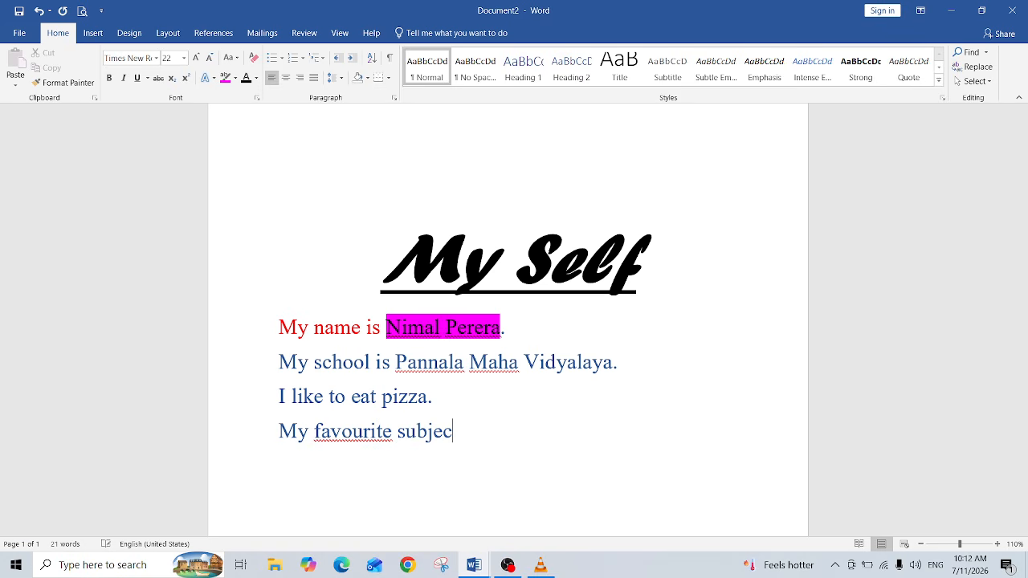
{"action": "type", "text": "t is ICT."}
Step: Add a new line reading "I like to read books." and start another line
{"action": "key", "text": "Return"}
{"action": "type", "text": "I like t"}
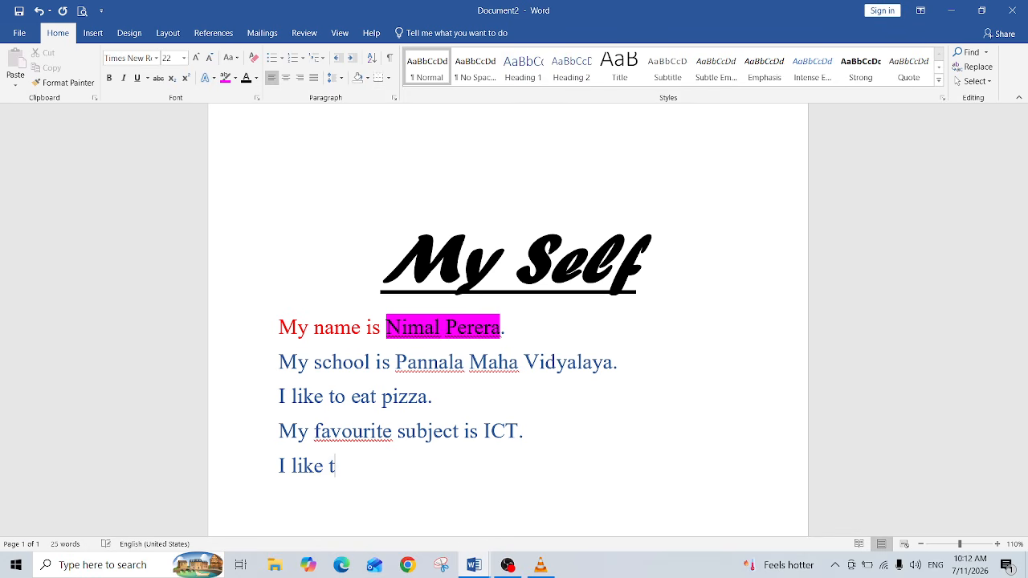
{"action": "type", "text": "o read book"}
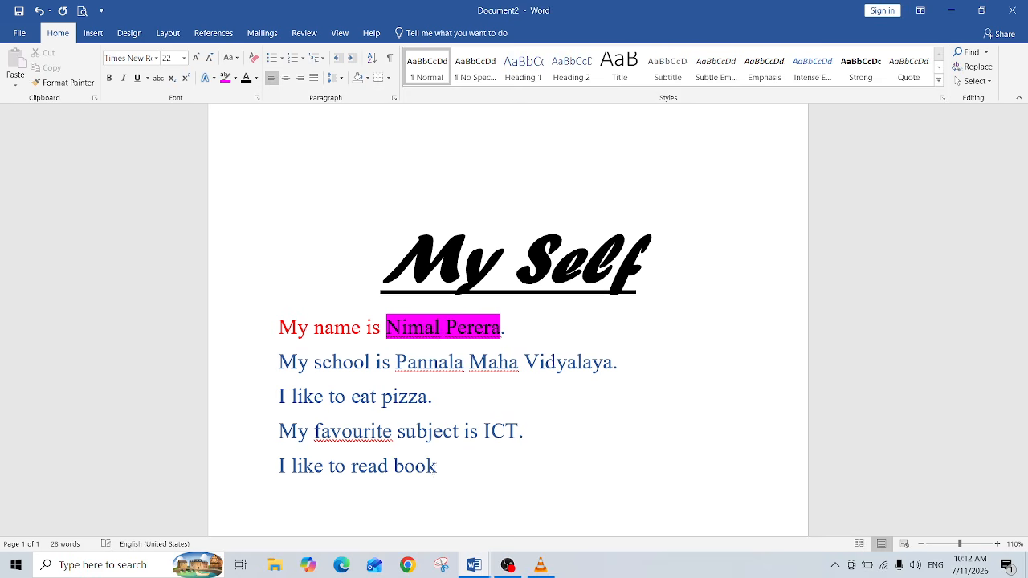
{"action": "type", "text": "s."}
{"action": "key", "text": "Return"}
Step: Select all five sentence lines and centre-align them
{"action": "left_click", "coordinate": [507, 327]}
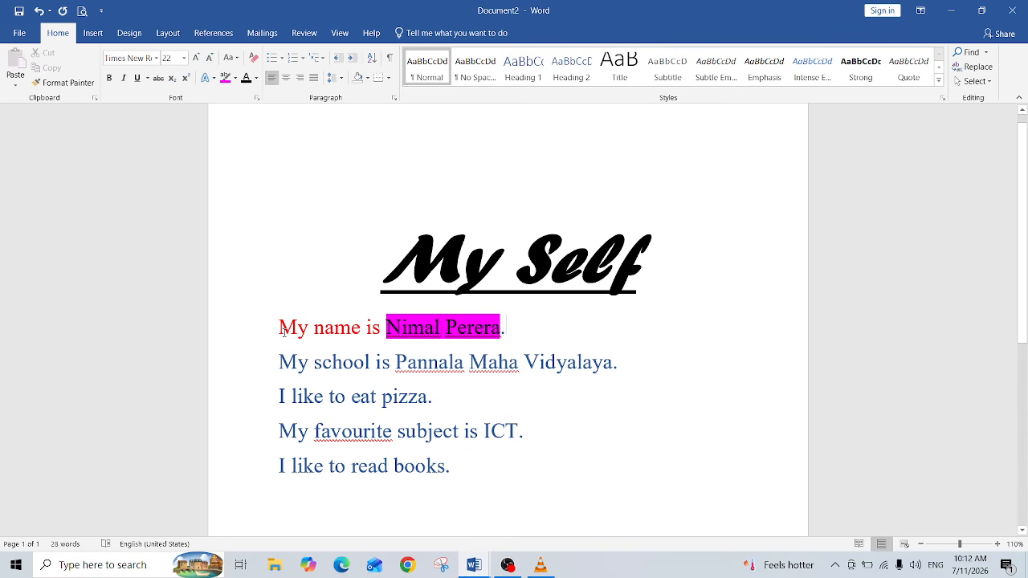
{"action": "left_click_drag", "start_coordinate": [279, 327], "coordinate": [463, 457]}
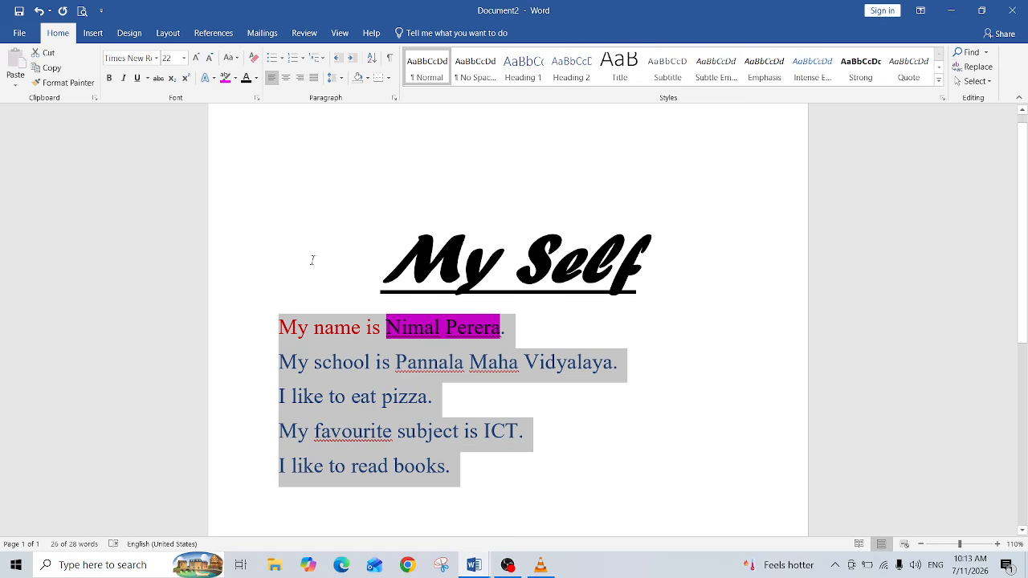
{"action": "left_click", "coordinate": [290, 86]}
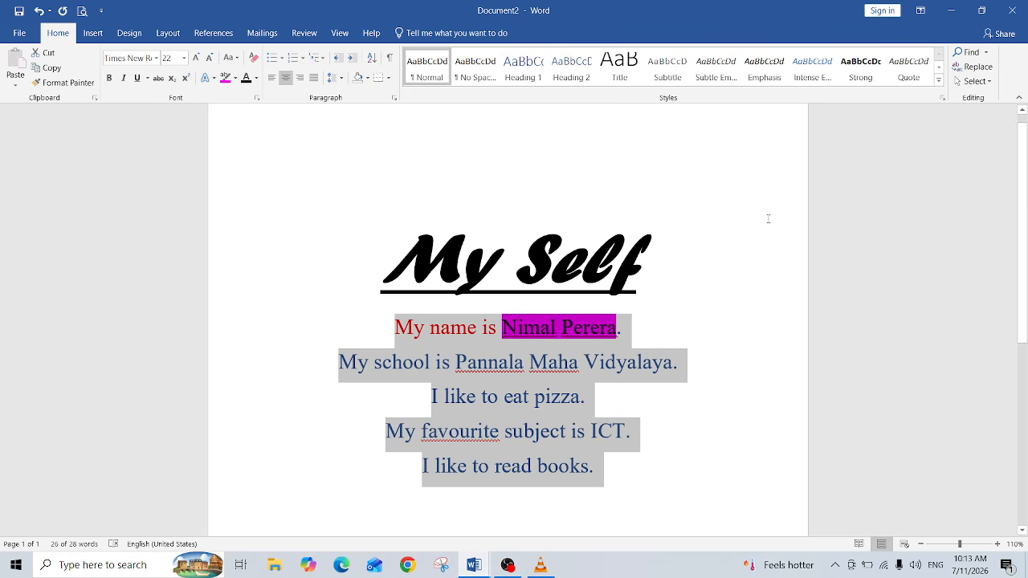
Step: Right-align the selected sentences, then switch them to justified alignment
{"action": "left_click_drag", "start_coordinate": [1025, 243], "coordinate": [1026, 296]}
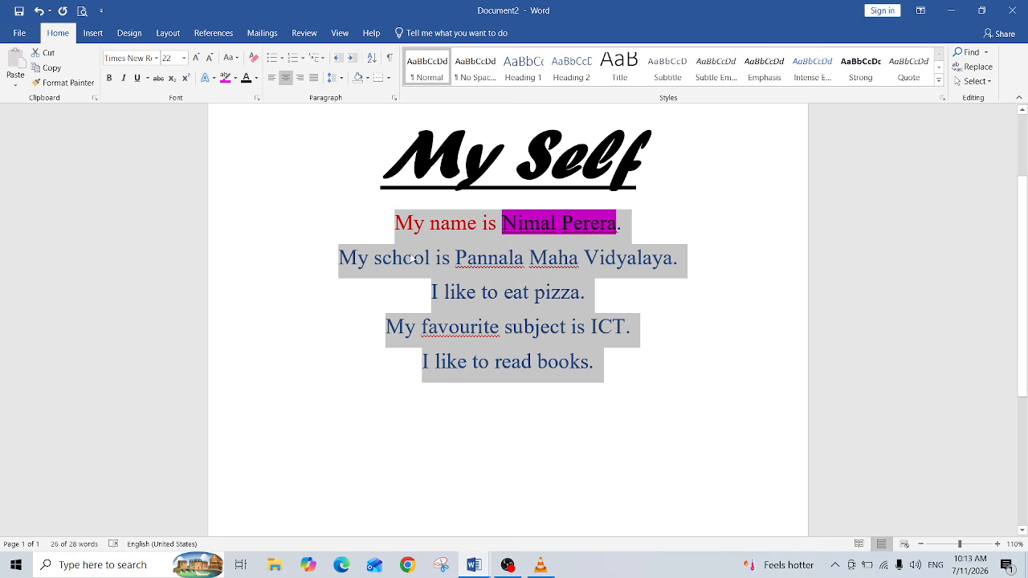
{"action": "left_click", "coordinate": [299, 78]}
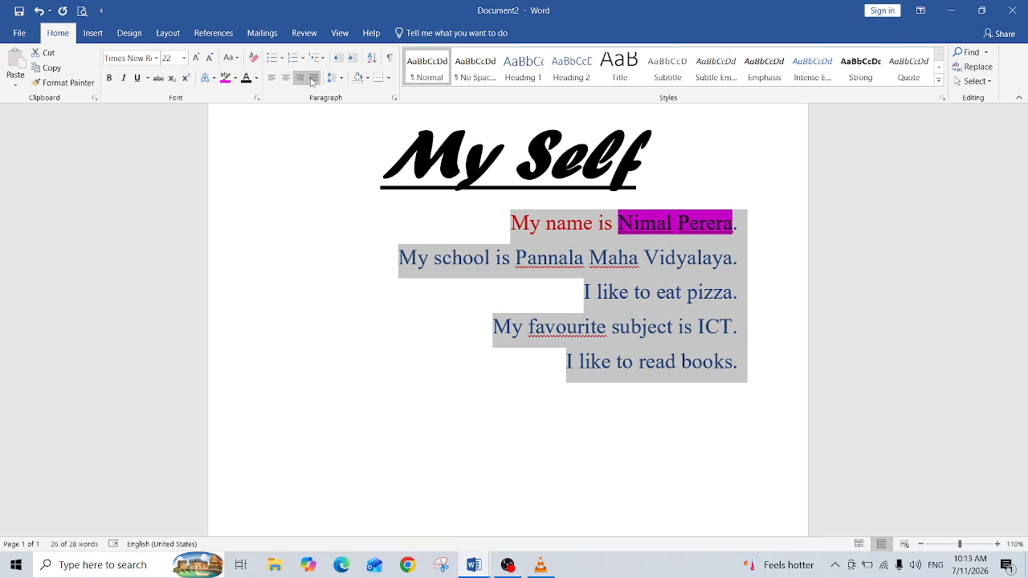
{"action": "left_click", "coordinate": [313, 77]}
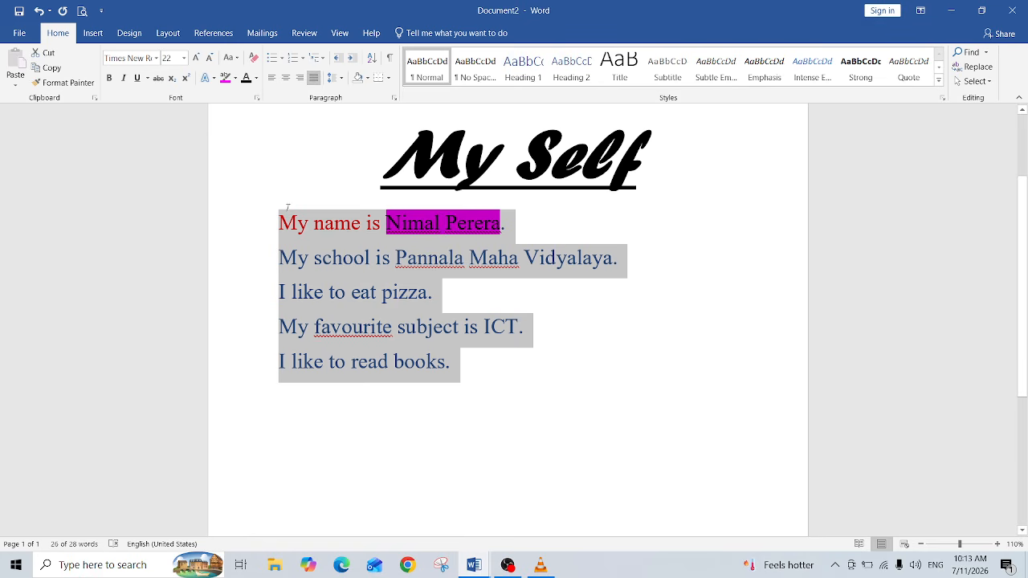
Step: Merge the five sentence lines into a single paragraph by removing the line breaks between them
{"action": "left_click", "coordinate": [282, 264]}
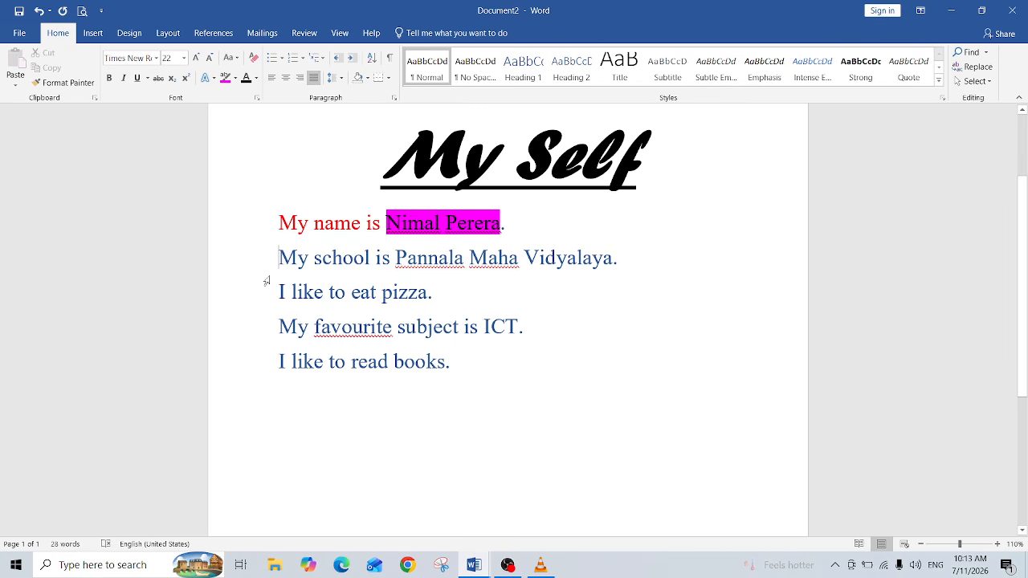
{"action": "key", "text": "BackSpace"}
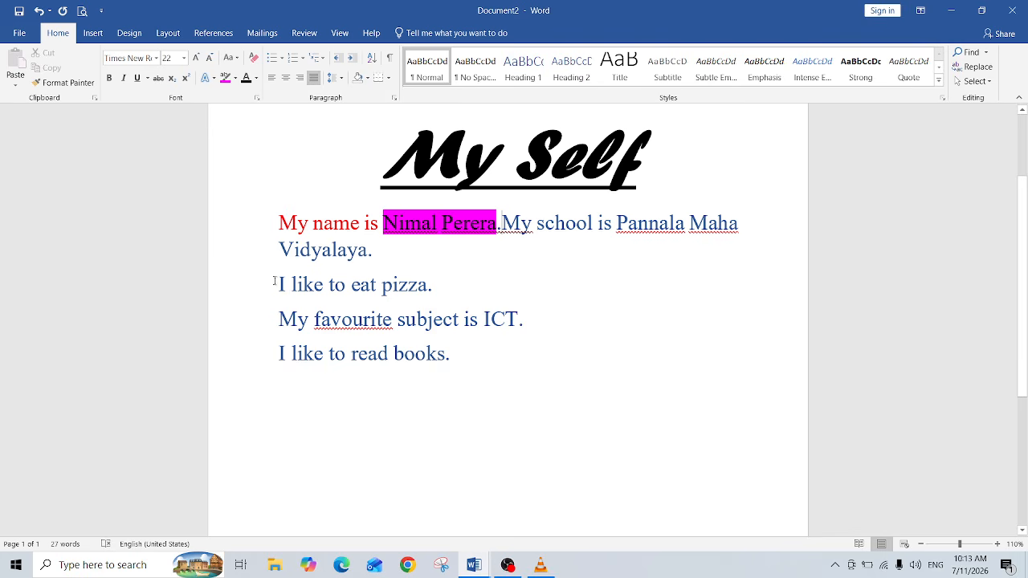
{"action": "left_click", "coordinate": [273, 281]}
{"action": "key", "text": "BackSpace"}
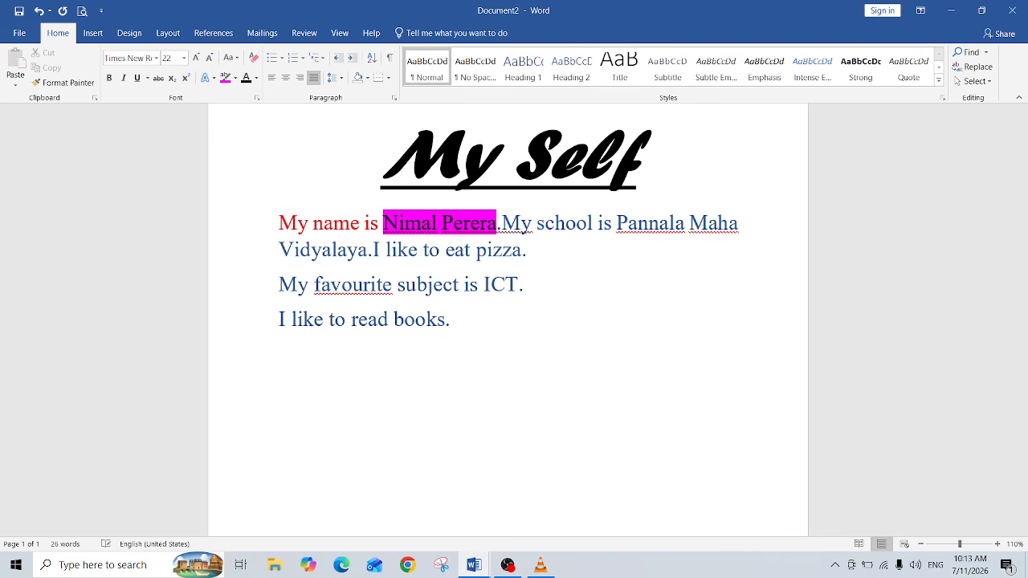
{"action": "left_click", "coordinate": [278, 284]}
{"action": "key", "text": "BackSpace"}
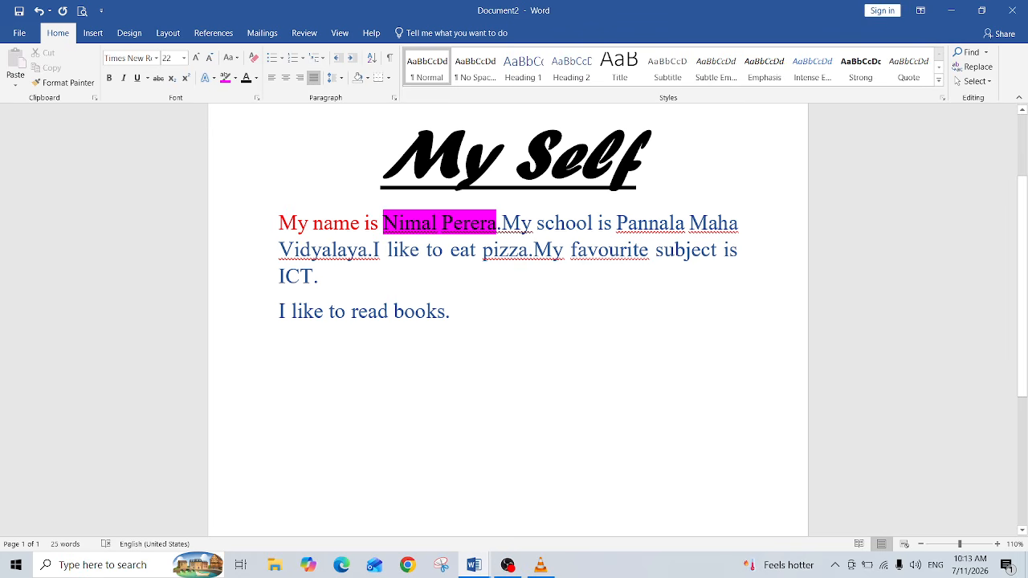
{"action": "key", "text": "BackSpace"}
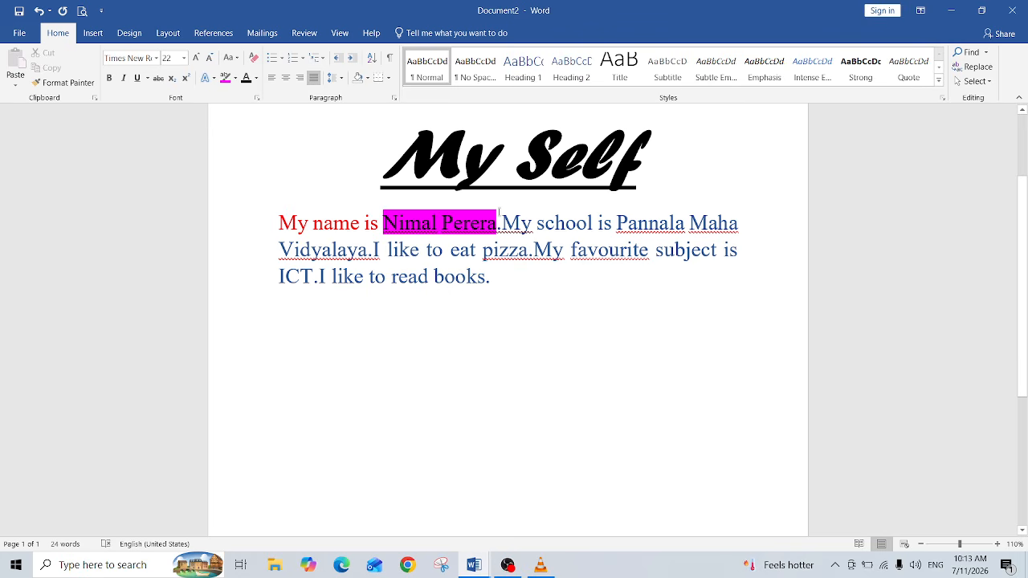
Step: Select the merged paragraph, centre it, then set it to left alignment
{"action": "left_click_drag", "start_coordinate": [278, 225], "coordinate": [508, 278]}
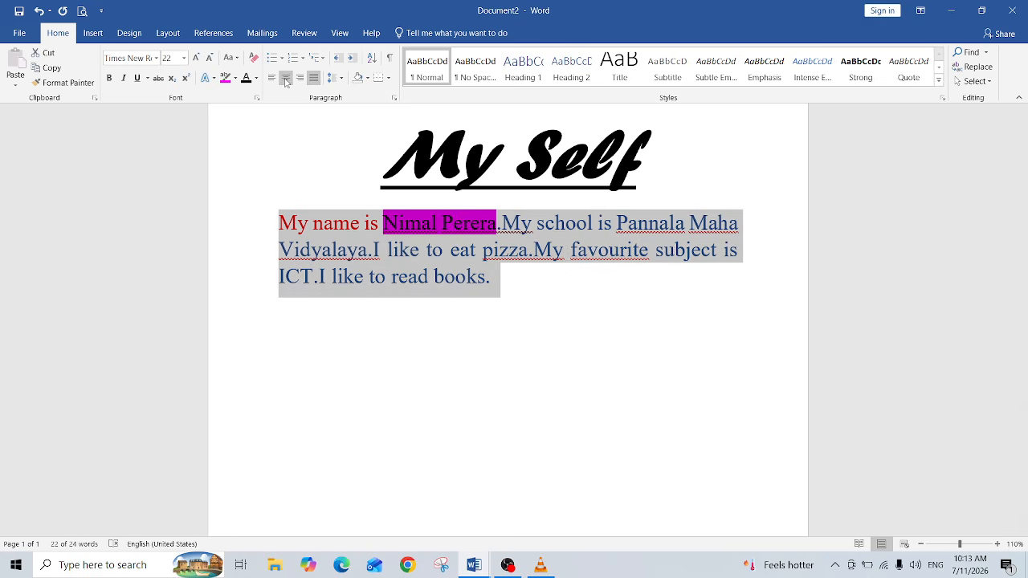
{"action": "left_click", "coordinate": [286, 78]}
{"action": "left_click", "coordinate": [273, 83]}
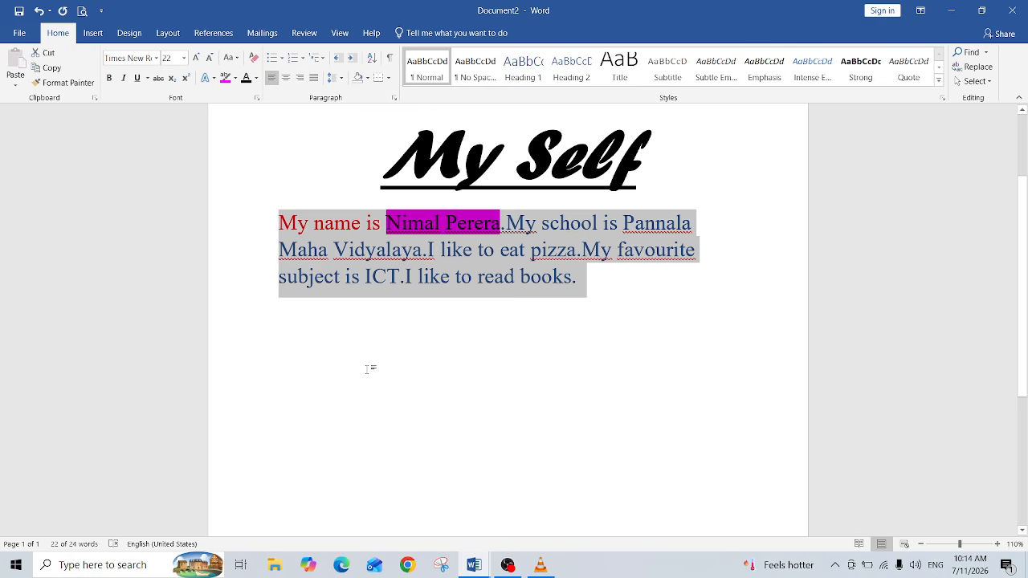
{"action": "left_click", "coordinate": [317, 293]}
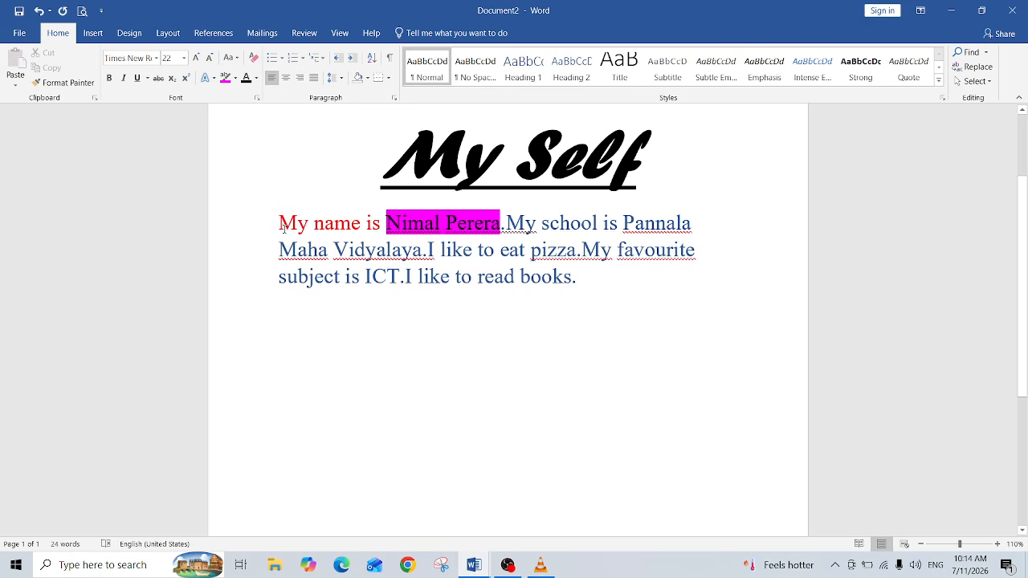
Step: Select the merged paragraph and try centre and right alignment before justifying it
{"action": "left_click_drag", "start_coordinate": [283, 229], "coordinate": [624, 289]}
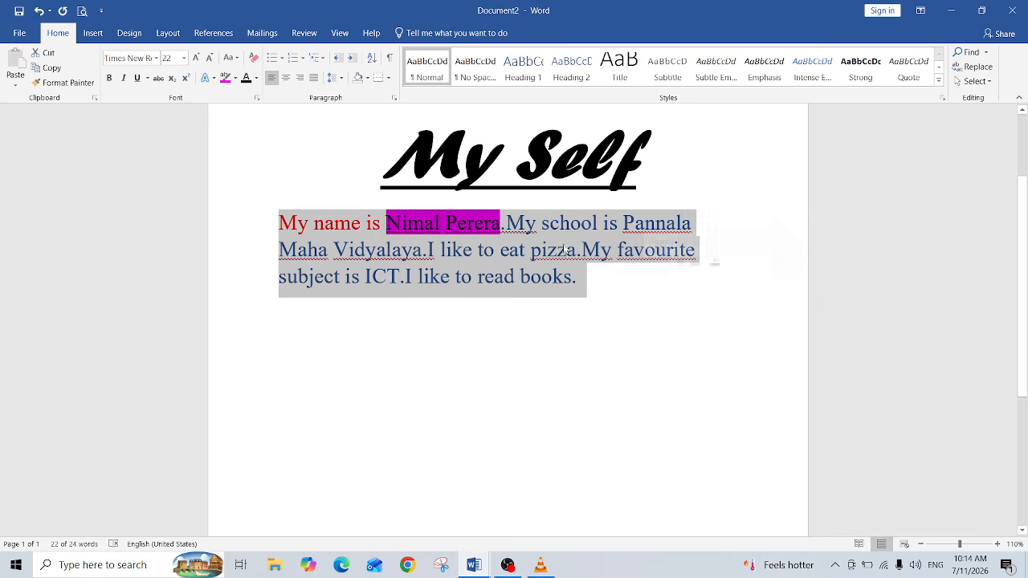
{"action": "left_click", "coordinate": [286, 78]}
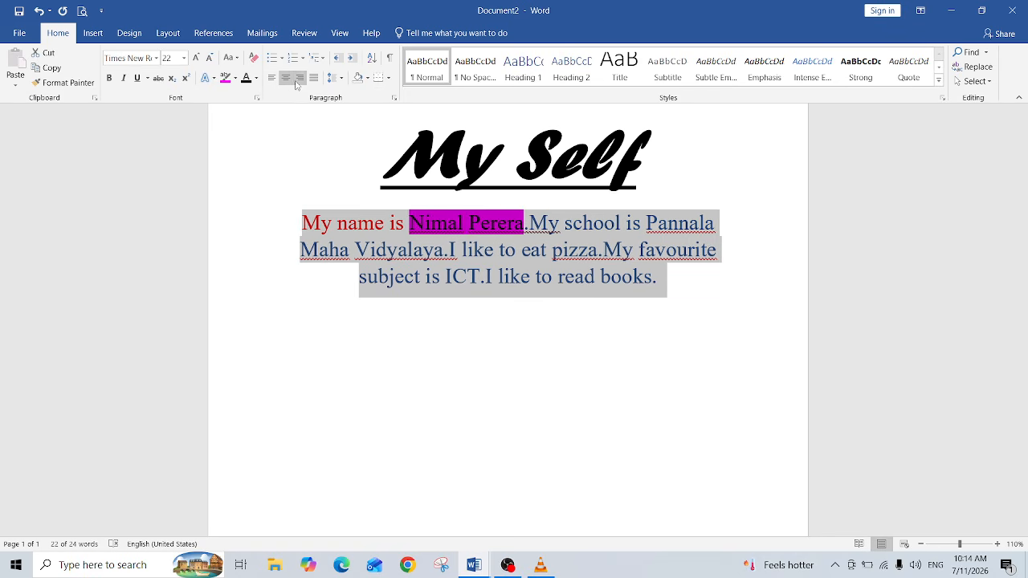
{"action": "left_click", "coordinate": [300, 80]}
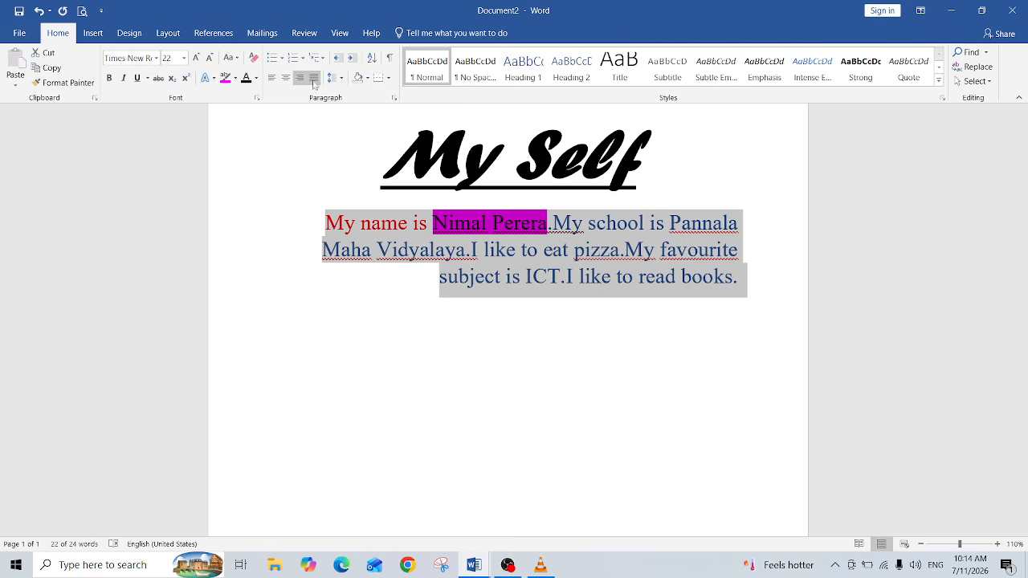
{"action": "left_click", "coordinate": [315, 79]}
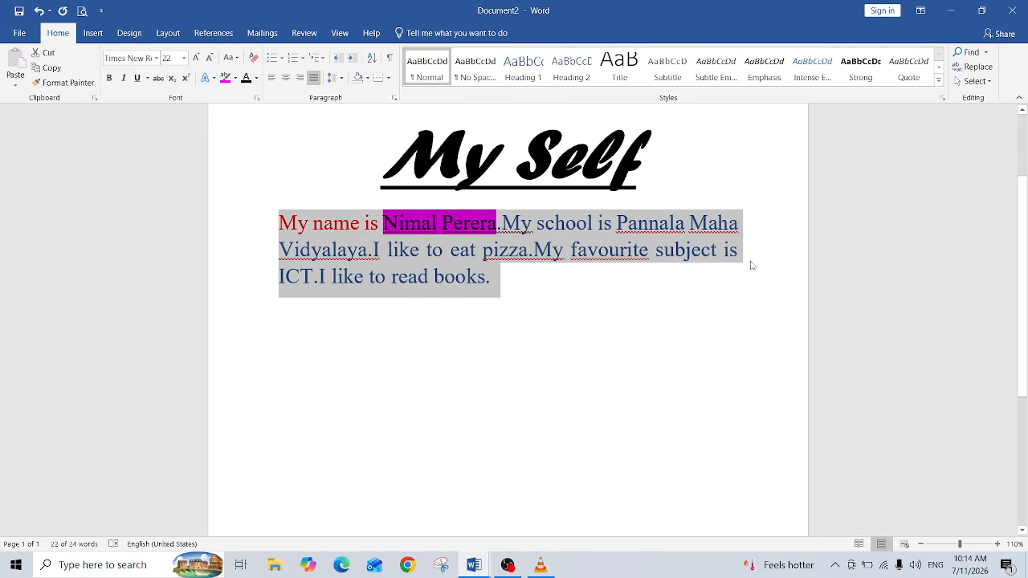
{"action": "left_click", "coordinate": [490, 369]}
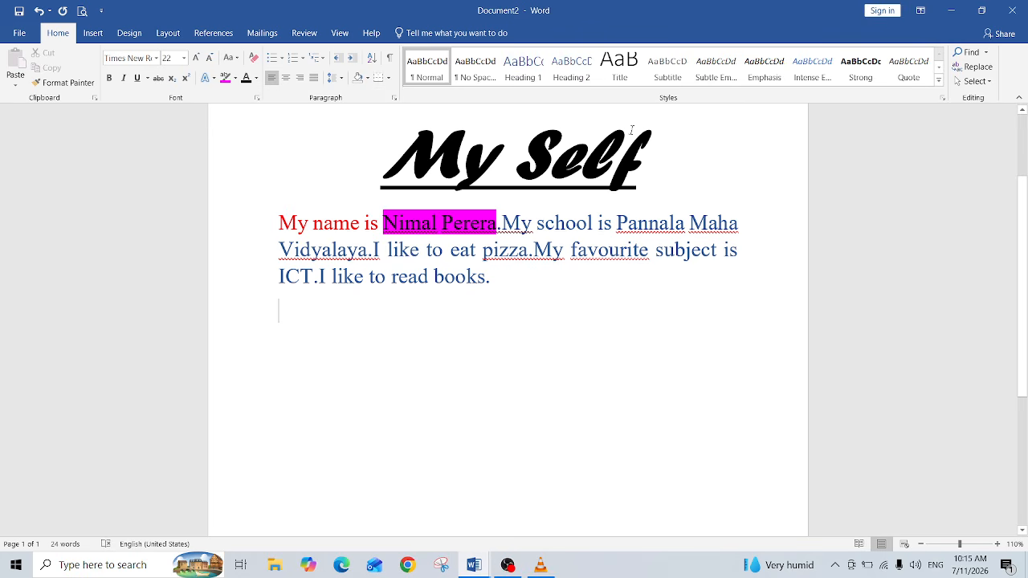
Step: Split the paragraph back into five lines with one sentence per line
{"action": "left_click", "coordinate": [502, 224]}
{"action": "key", "text": "Return"}
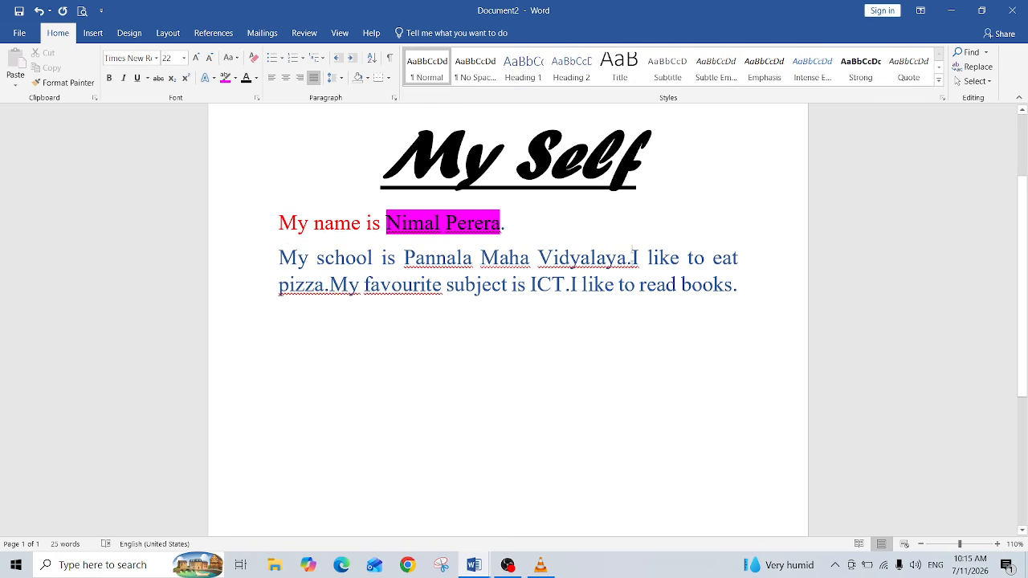
{"action": "left_click", "coordinate": [639, 258]}
{"action": "key", "text": "Return"}
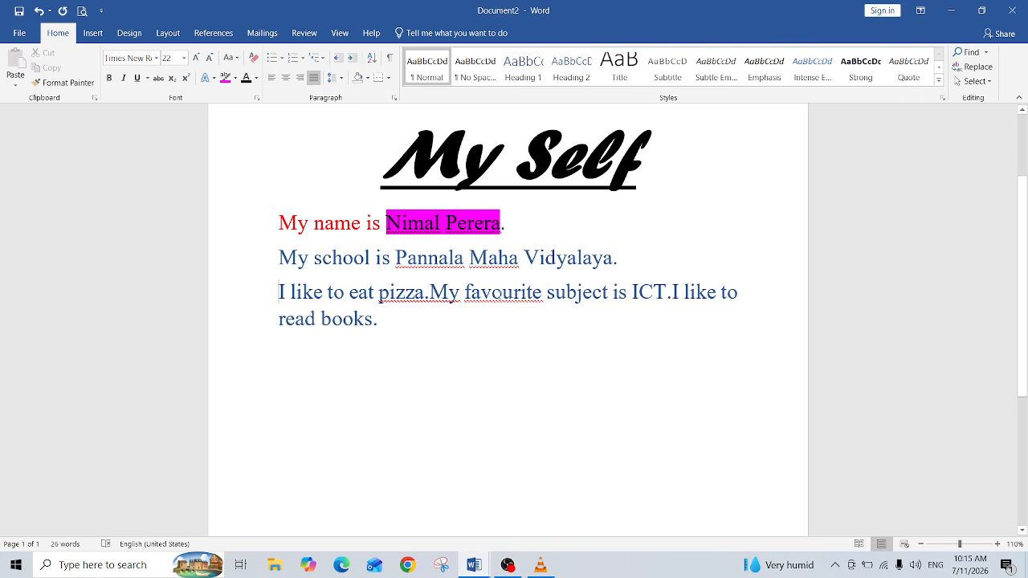
{"action": "left_click", "coordinate": [431, 292]}
{"action": "key", "text": "Return"}
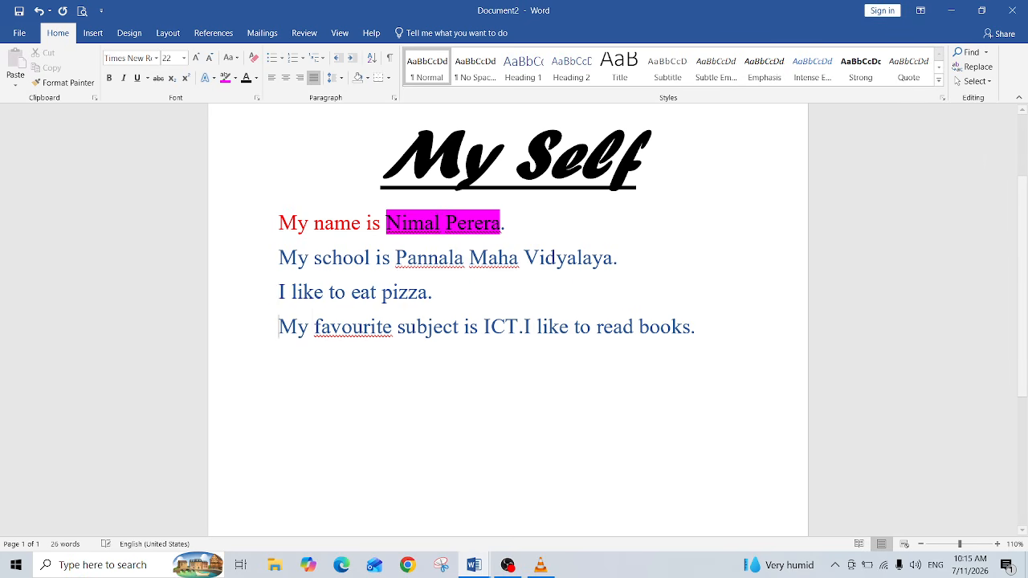
{"action": "left_click", "coordinate": [522, 325]}
{"action": "left_click", "coordinate": [525, 325]}
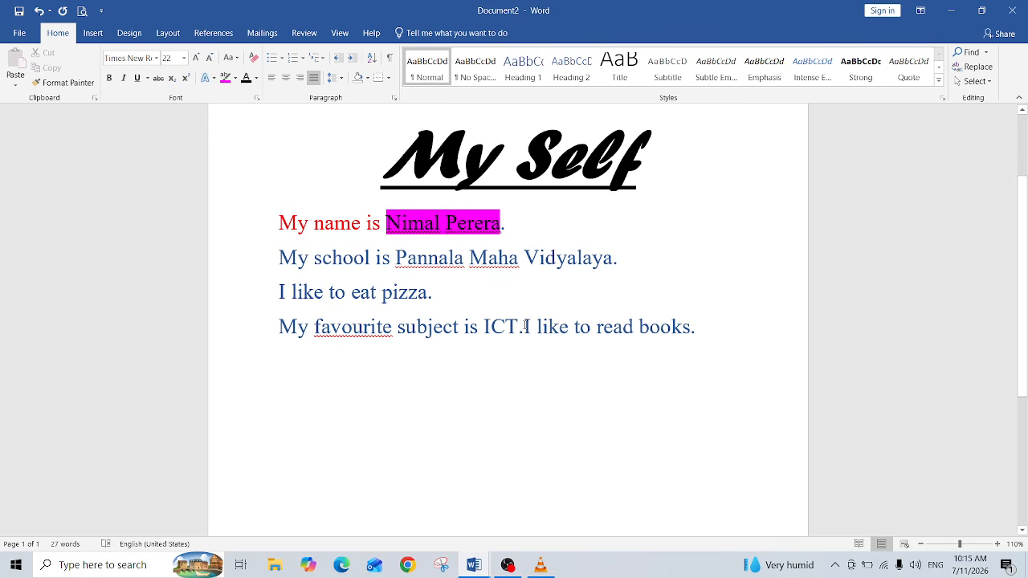
{"action": "key", "text": "Return"}
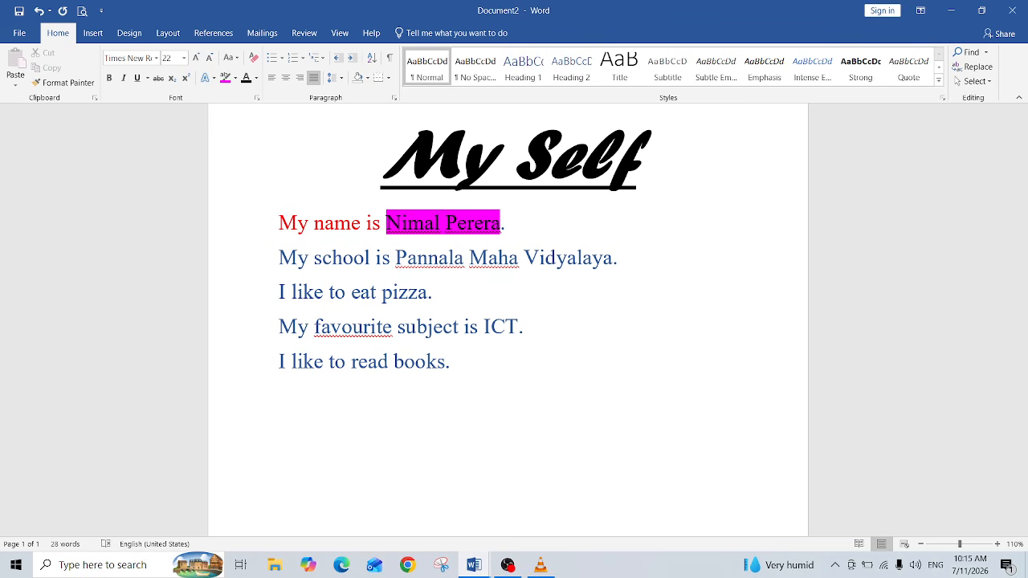
{"action": "left_click", "coordinate": [480, 378]}
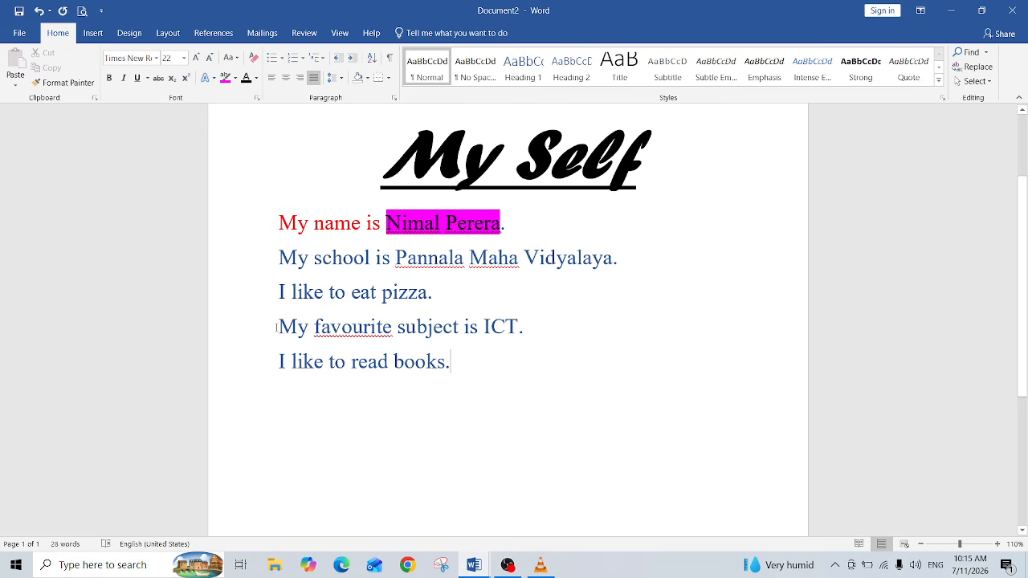
Step: Highlight the last two sentence lines in red
{"action": "left_click_drag", "start_coordinate": [277, 327], "coordinate": [476, 363]}
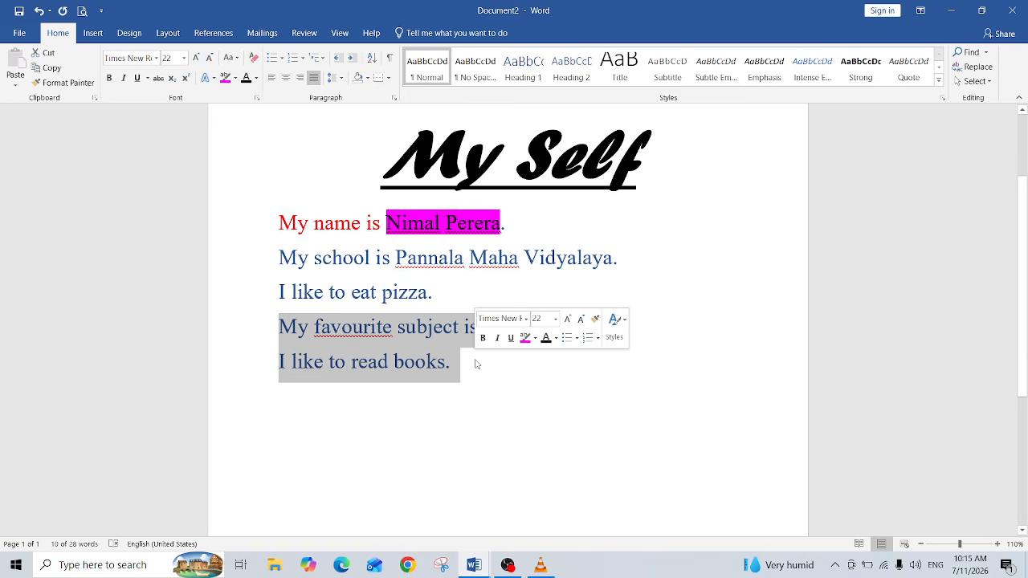
{"action": "left_click", "coordinate": [235, 79]}
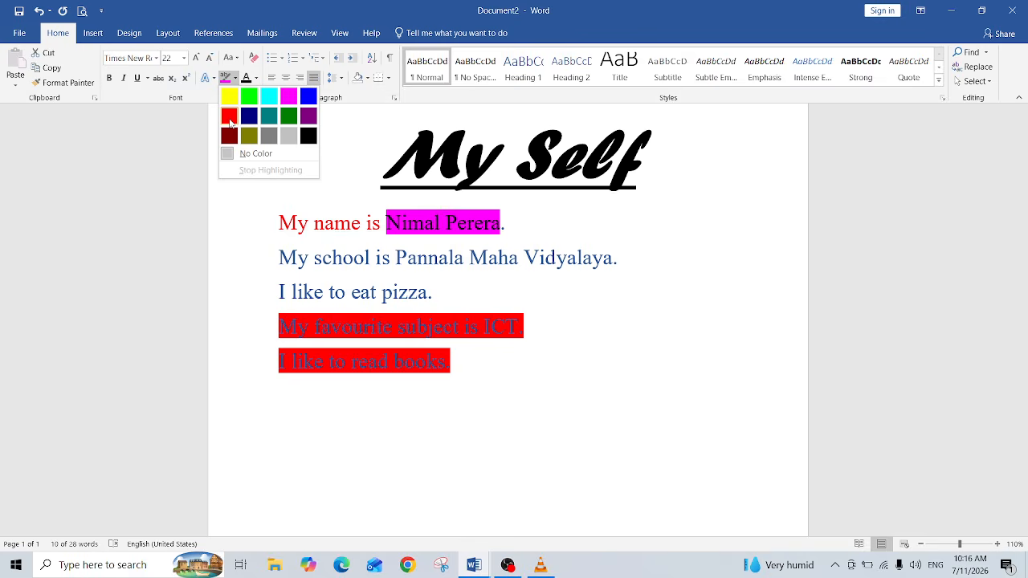
{"action": "left_click", "coordinate": [230, 122]}
{"action": "left_click", "coordinate": [571, 422]}
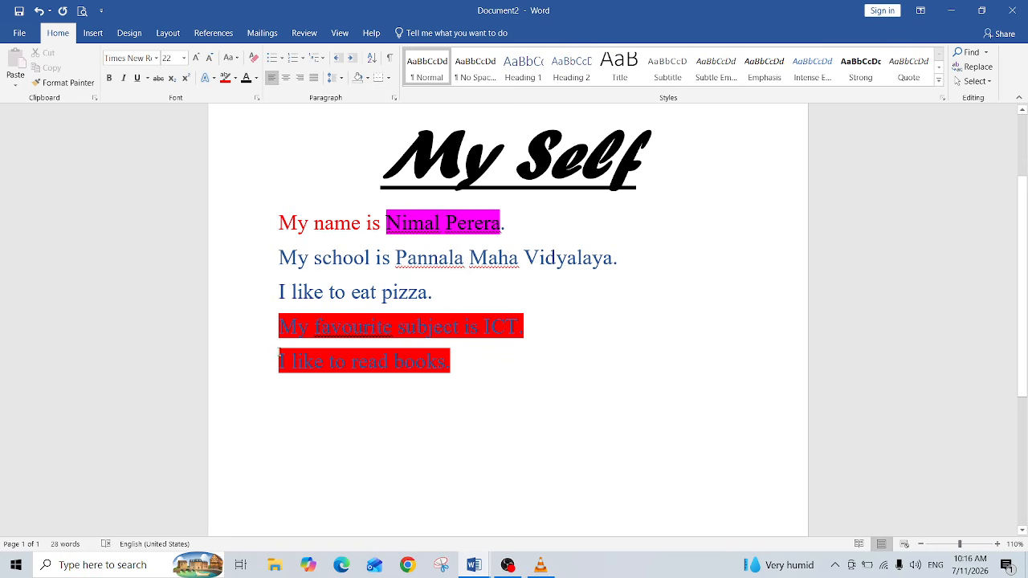
{"action": "key", "text": "ctrl+j"}
{"action": "left_click", "coordinate": [279, 359]}
{"action": "key", "text": "BackSpace"}
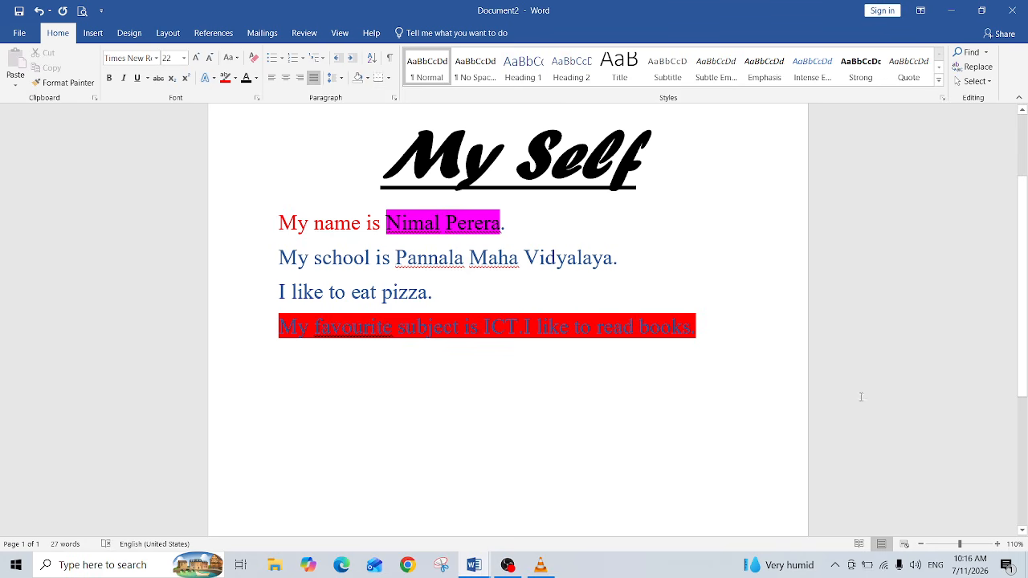
{"action": "left_click", "coordinate": [723, 335]}
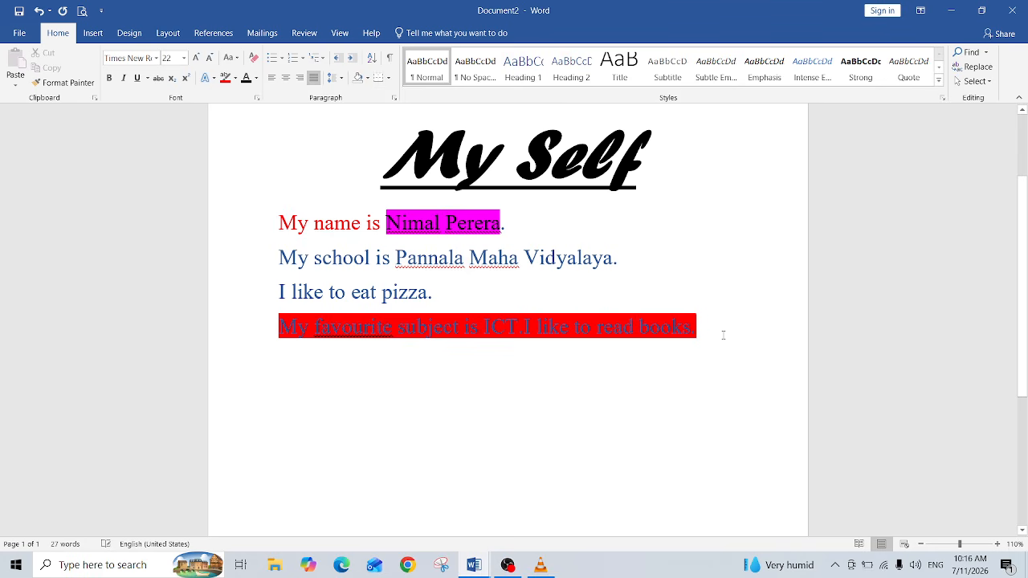
{"action": "left_click", "coordinate": [524, 327]}
{"action": "key", "text": "Return"}
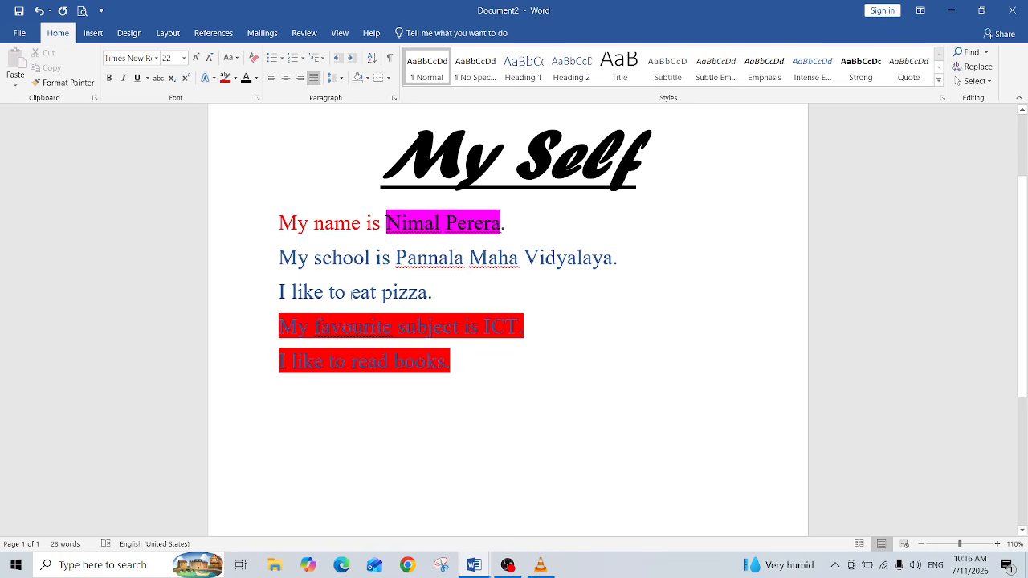
Step: Merge all five sentence lines into a single paragraph by removing the line breaks between them
{"action": "left_click", "coordinate": [274, 297]}
{"action": "key", "text": "BackSpace"}
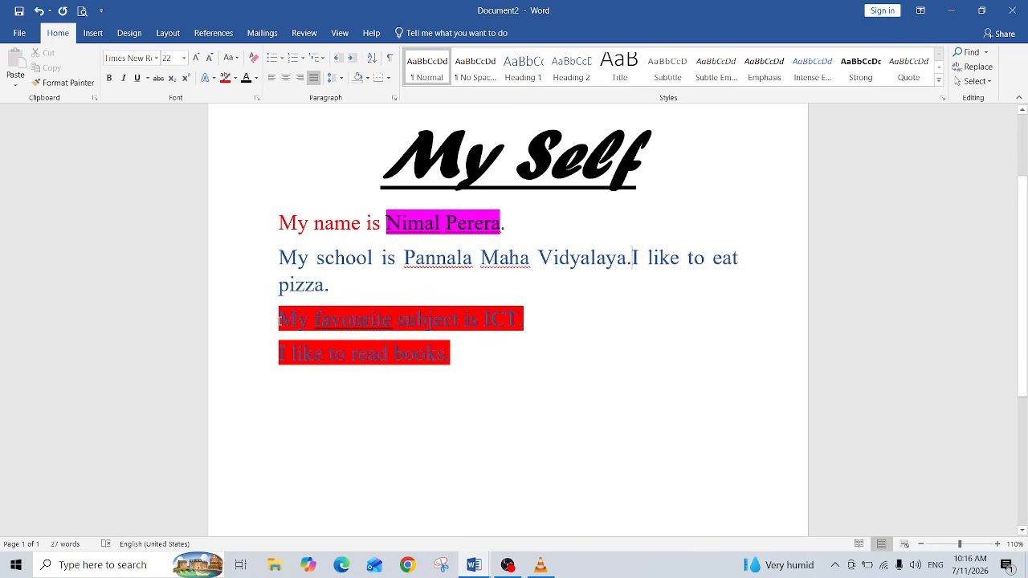
{"action": "left_click", "coordinate": [280, 319]}
{"action": "key", "text": "BackSpace"}
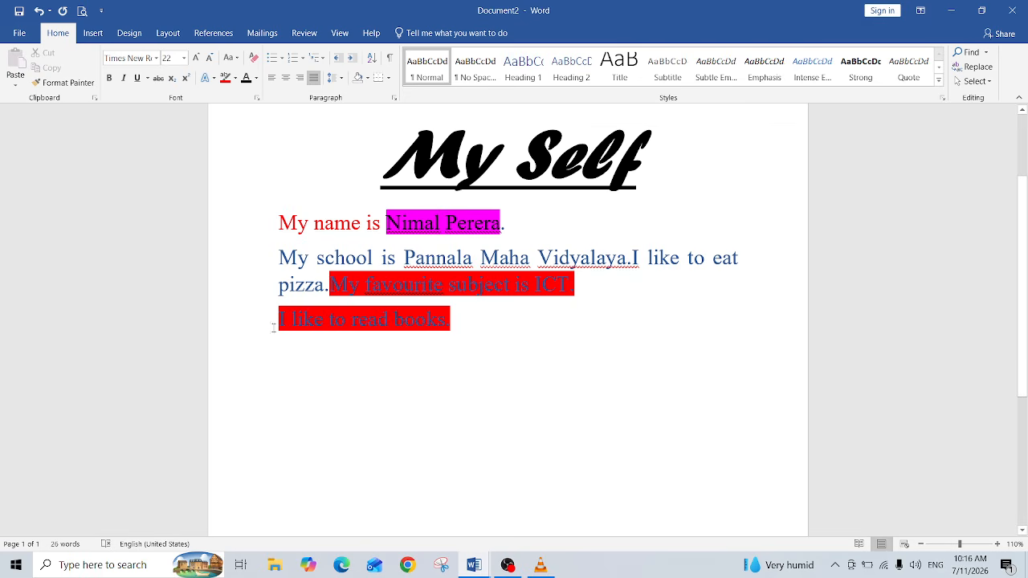
{"action": "left_click", "coordinate": [278, 320]}
{"action": "key", "text": "BackSpace"}
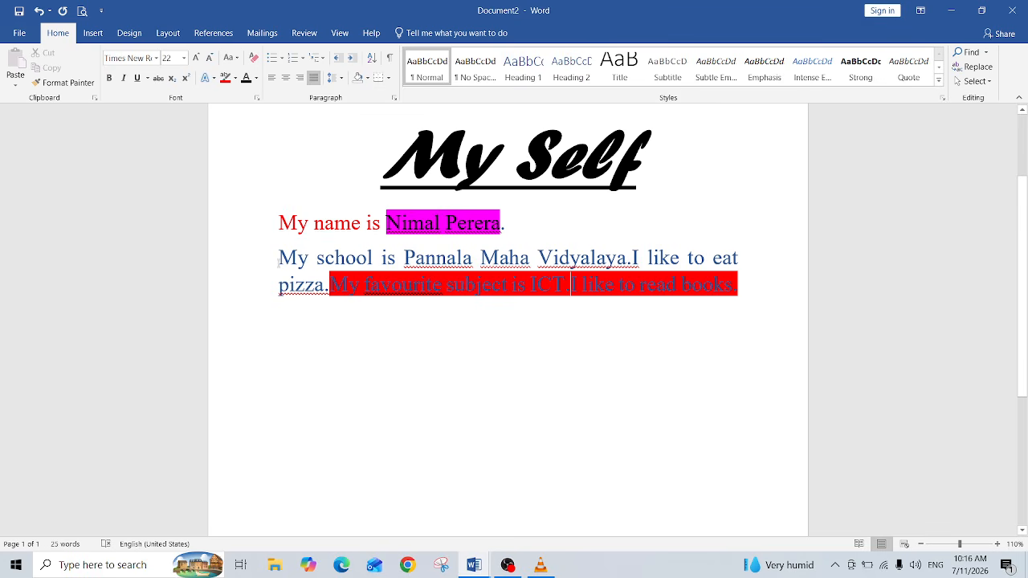
{"action": "key", "text": "BackSpace"}
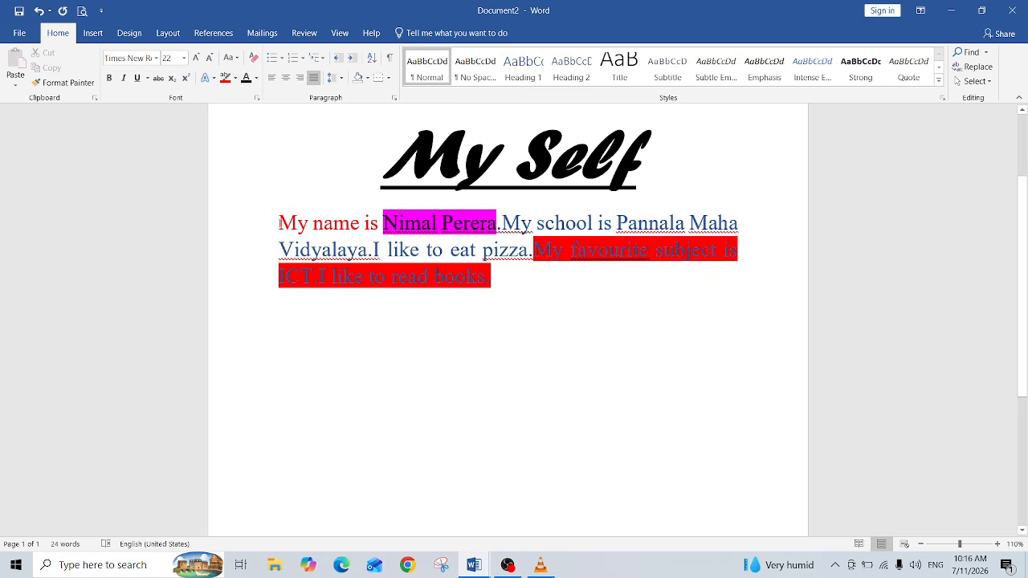
Step: Set the whole paragraph's font colour to black and highlight it in yellow
{"action": "left_click_drag", "start_coordinate": [278, 224], "coordinate": [509, 284]}
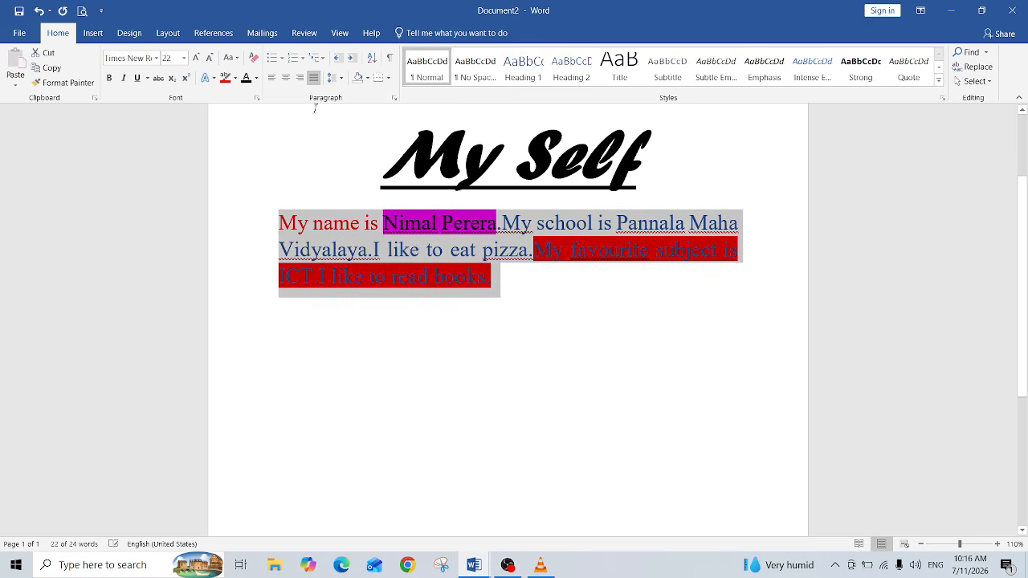
{"action": "left_click", "coordinate": [242, 79]}
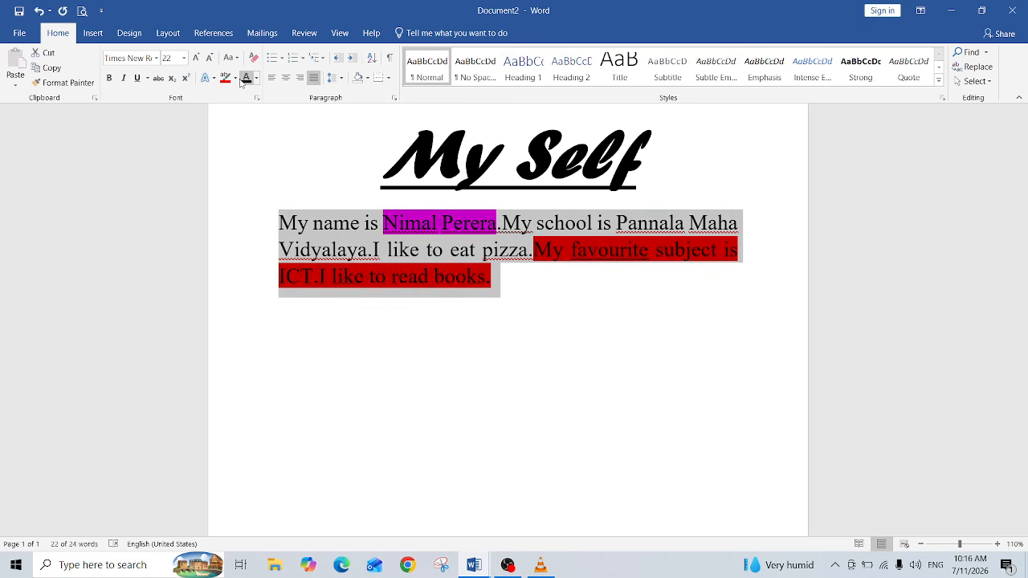
{"action": "left_click", "coordinate": [235, 78]}
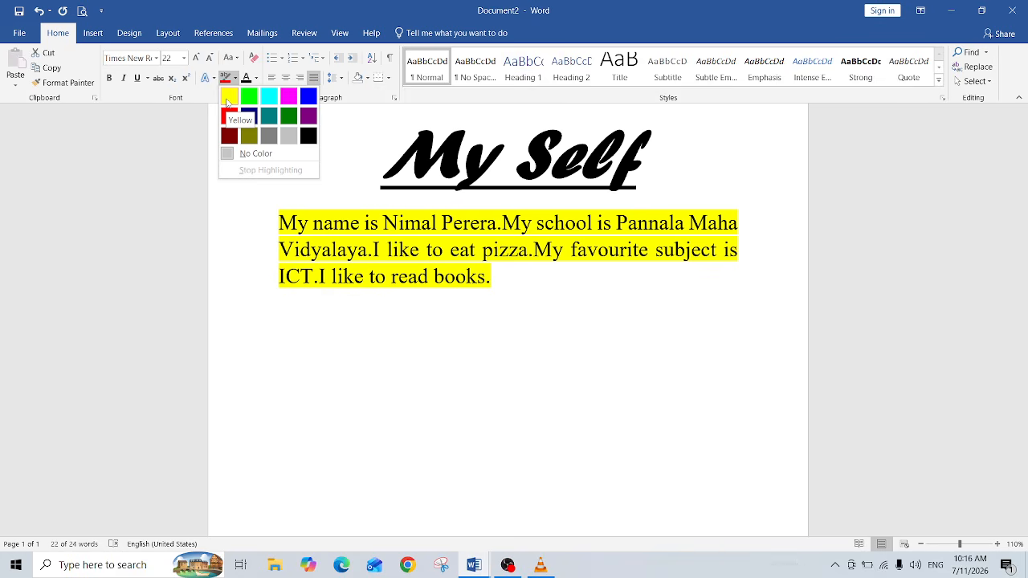
{"action": "left_click", "coordinate": [228, 99]}
{"action": "left_click", "coordinate": [540, 302]}
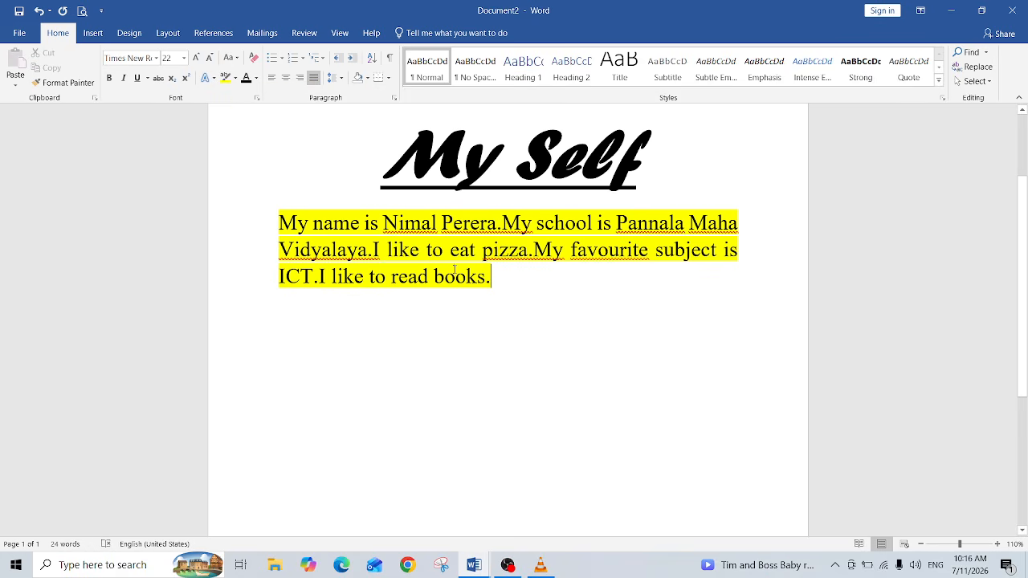
{"action": "left_click", "coordinate": [539, 302]}
Step: Insert a space after each full stop between the sentences in the paragraph
{"action": "left_click", "coordinate": [503, 223]}
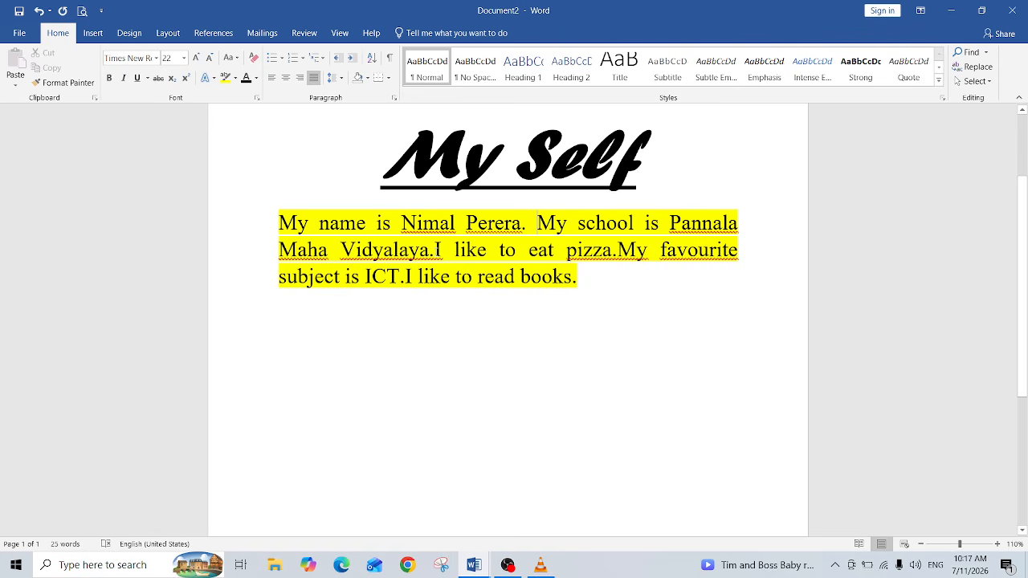
{"action": "left_click", "coordinate": [439, 251]}
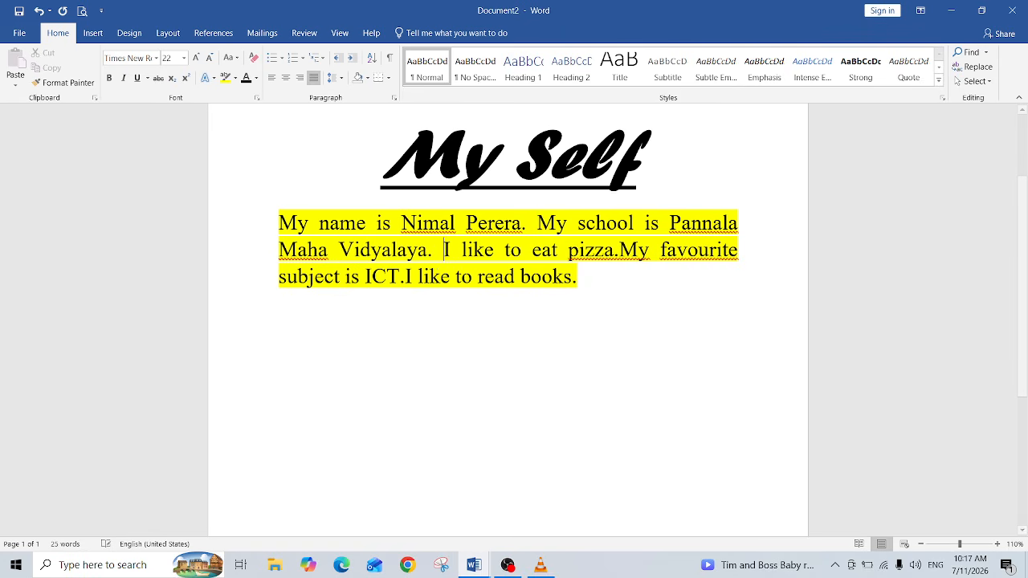
{"action": "left_click", "coordinate": [619, 251]}
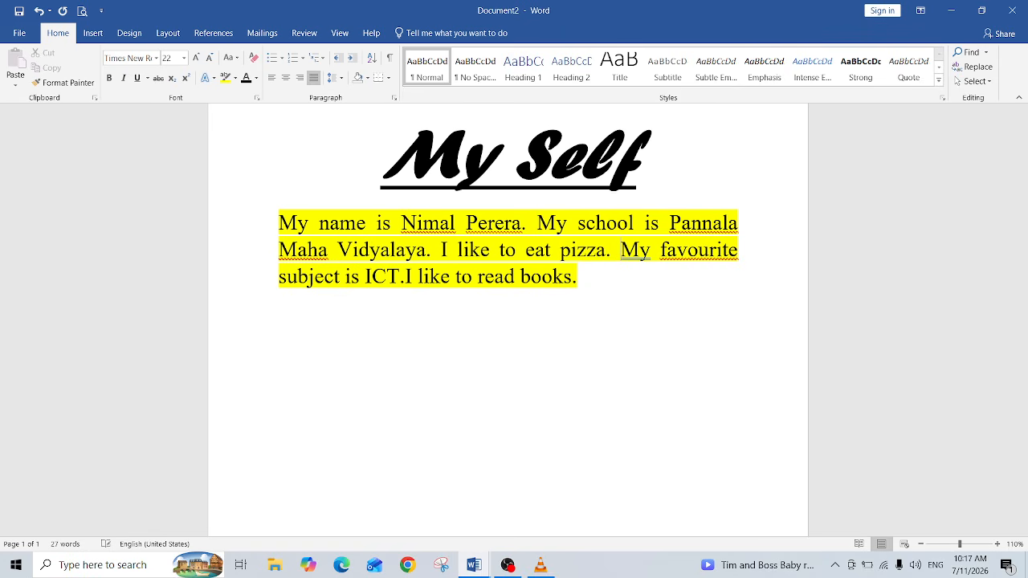
{"action": "left_click", "coordinate": [404, 279]}
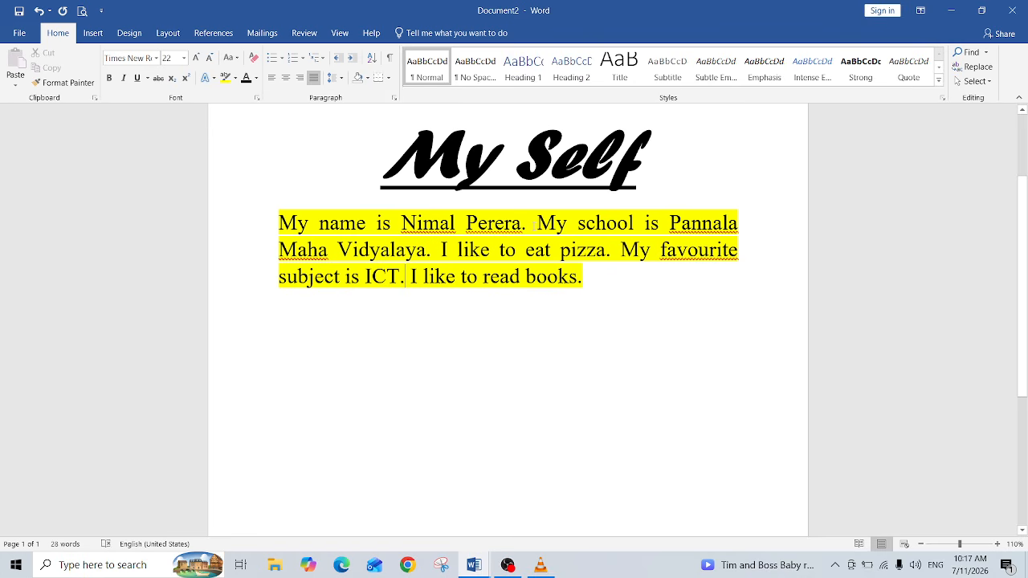
Step: Break the paragraph into separate lines so each of the five sentences starts on its own line
{"action": "left_click", "coordinate": [535, 224]}
{"action": "key", "text": "Return"}
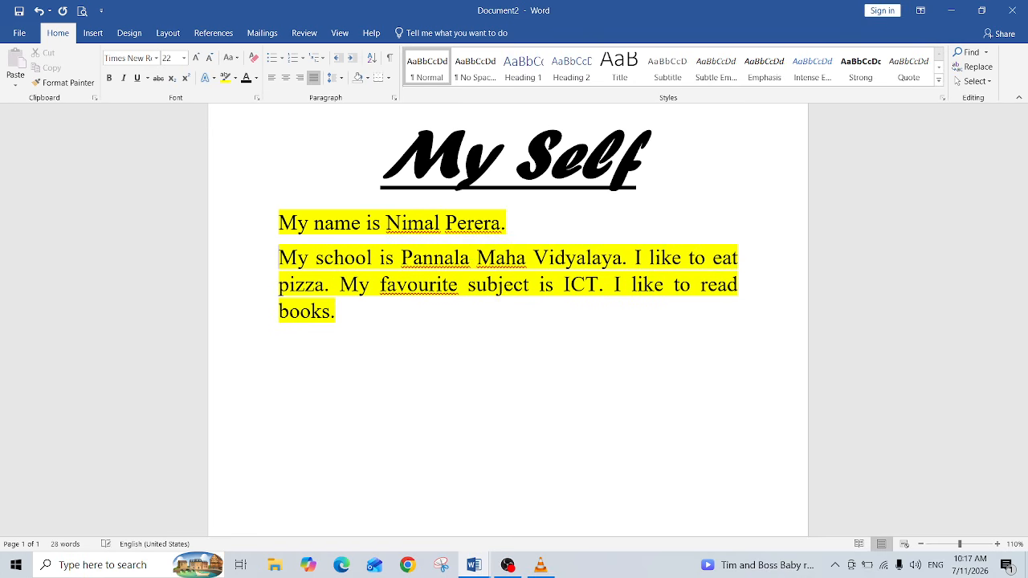
{"action": "left_click", "coordinate": [632, 257]}
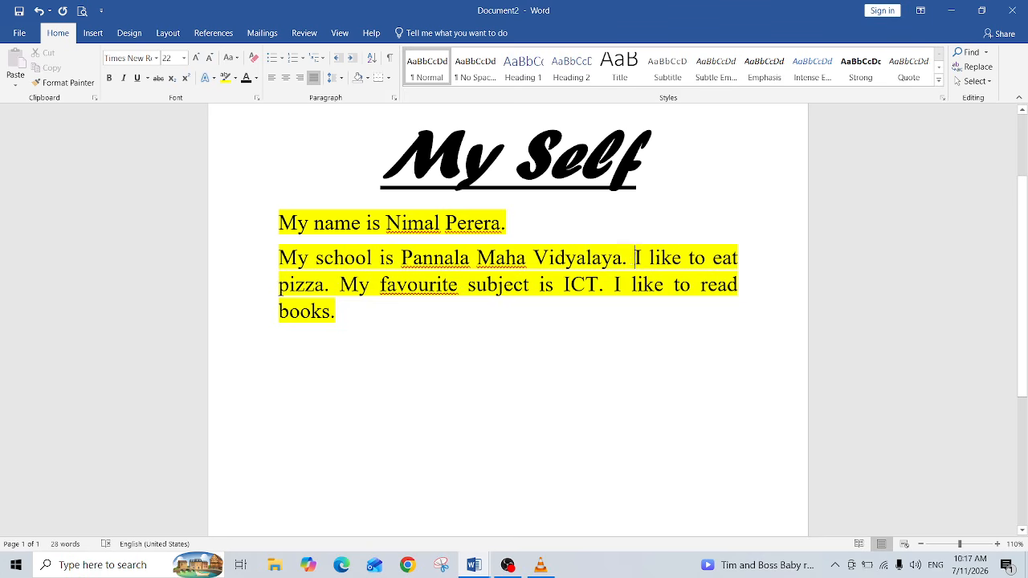
{"action": "key", "text": "Return"}
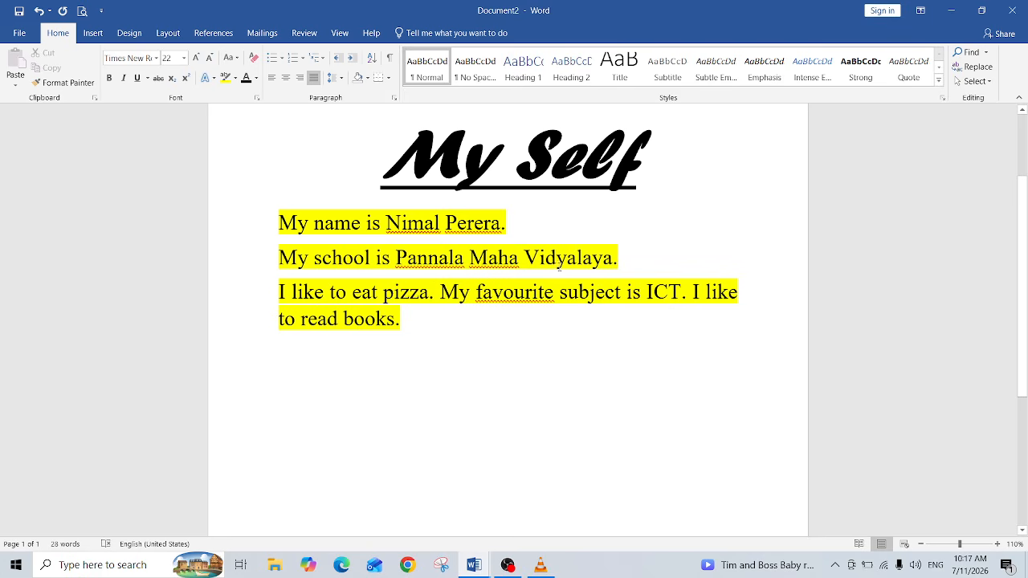
{"action": "left_click", "coordinate": [439, 293]}
{"action": "key", "text": "Return"}
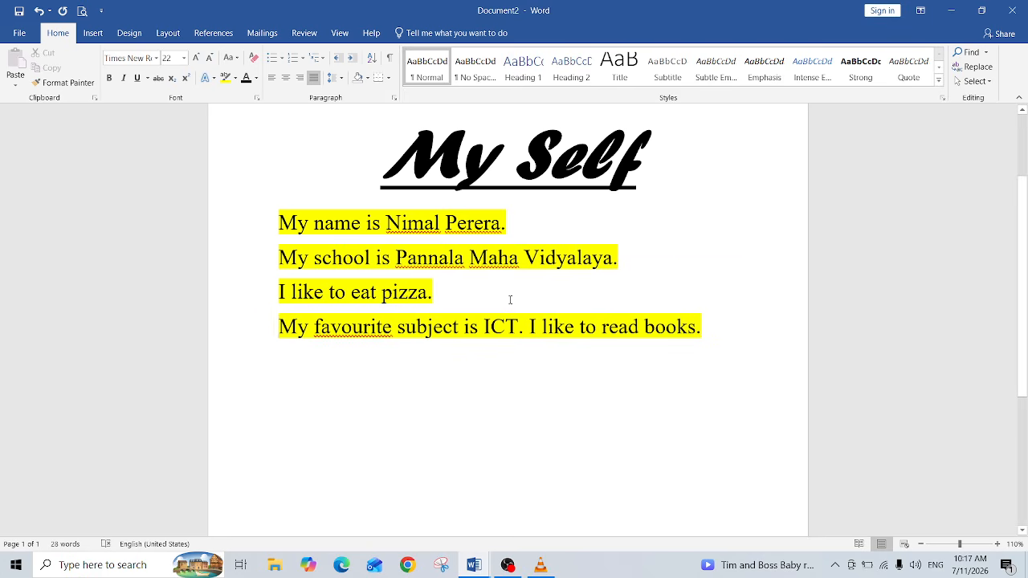
{"action": "left_click", "coordinate": [529, 325]}
{"action": "key", "text": "Return"}
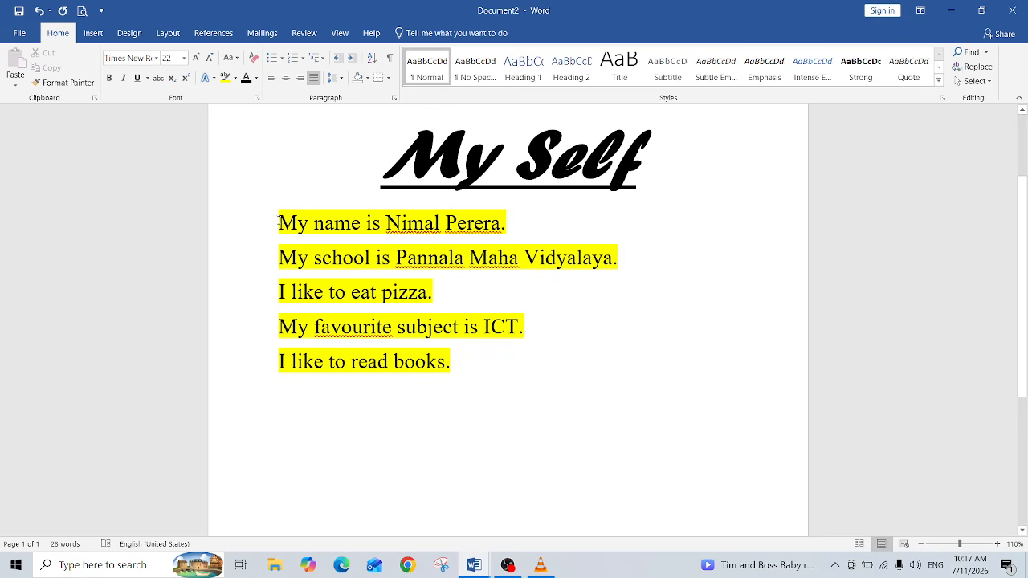
Step: Remove the highlighting from all five sentence lines
{"action": "left_click_drag", "start_coordinate": [267, 225], "coordinate": [464, 364]}
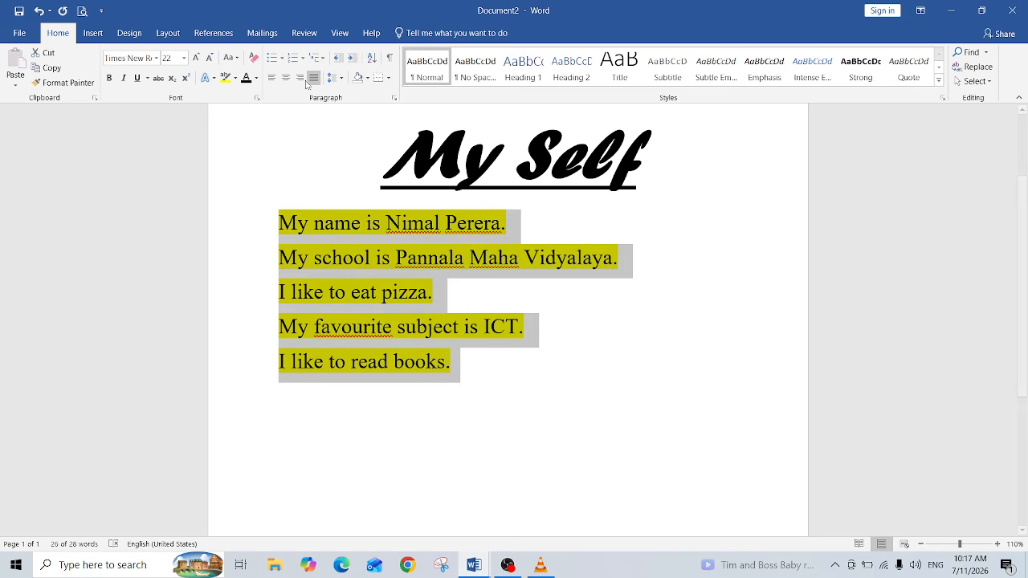
{"action": "left_click", "coordinate": [226, 78]}
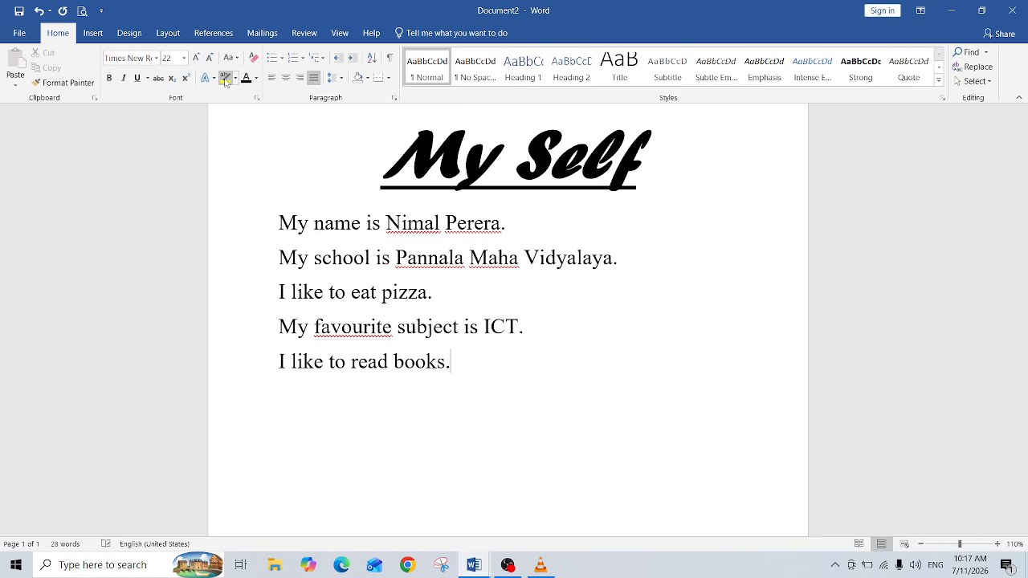
{"action": "left_click", "coordinate": [582, 359]}
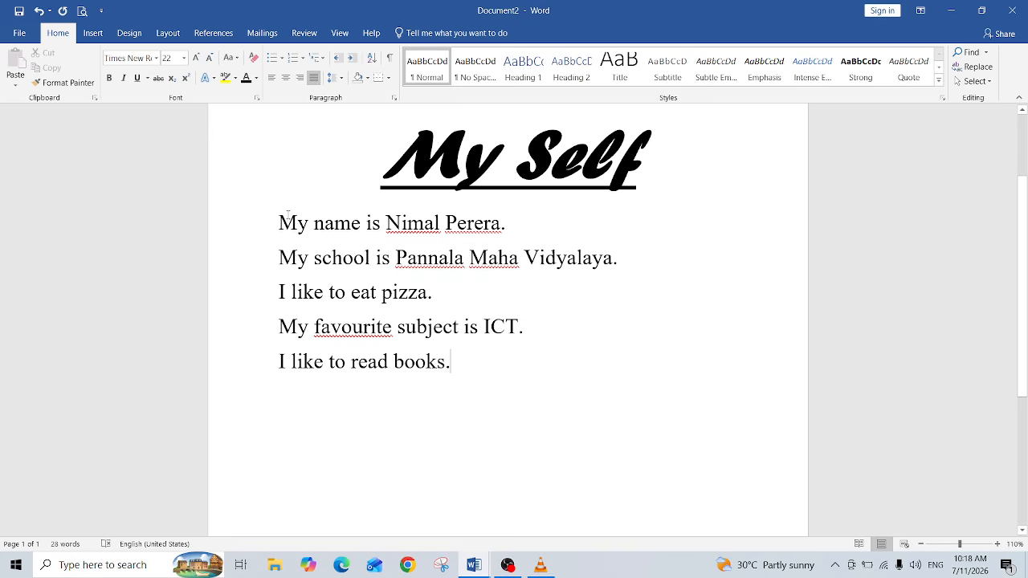
Step: Apply the colourful cross-shaped bullet to all five sentence lines
{"action": "left_click", "coordinate": [280, 223]}
{"action": "left_click_drag", "start_coordinate": [279, 224], "coordinate": [472, 366]}
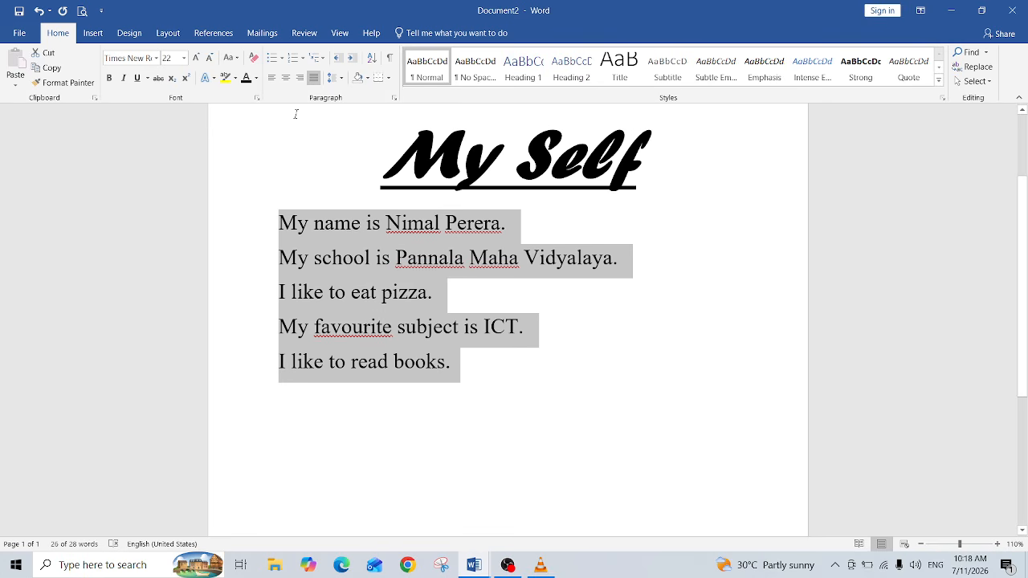
{"action": "left_click", "coordinate": [282, 58]}
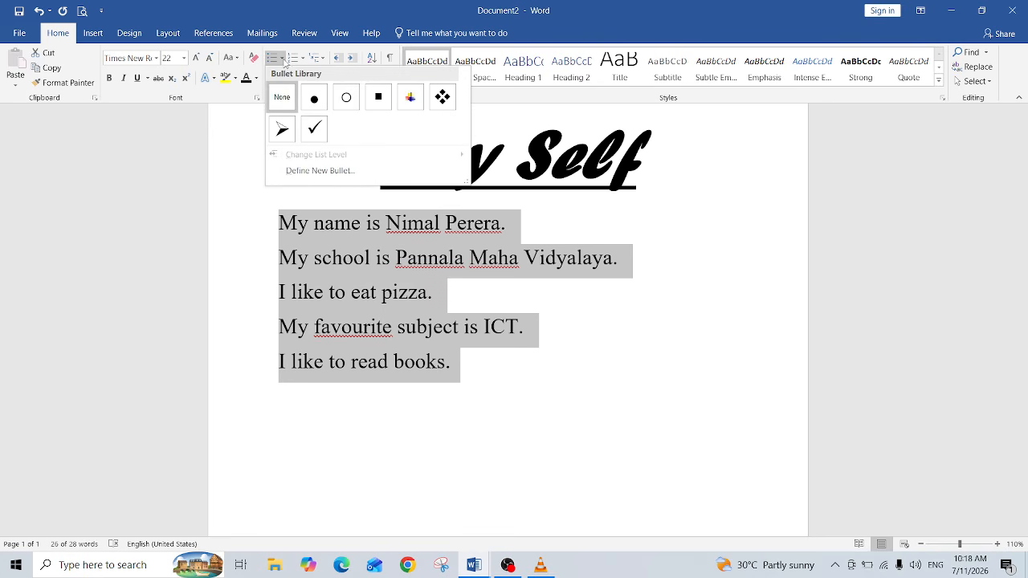
{"action": "left_click", "coordinate": [253, 150]}
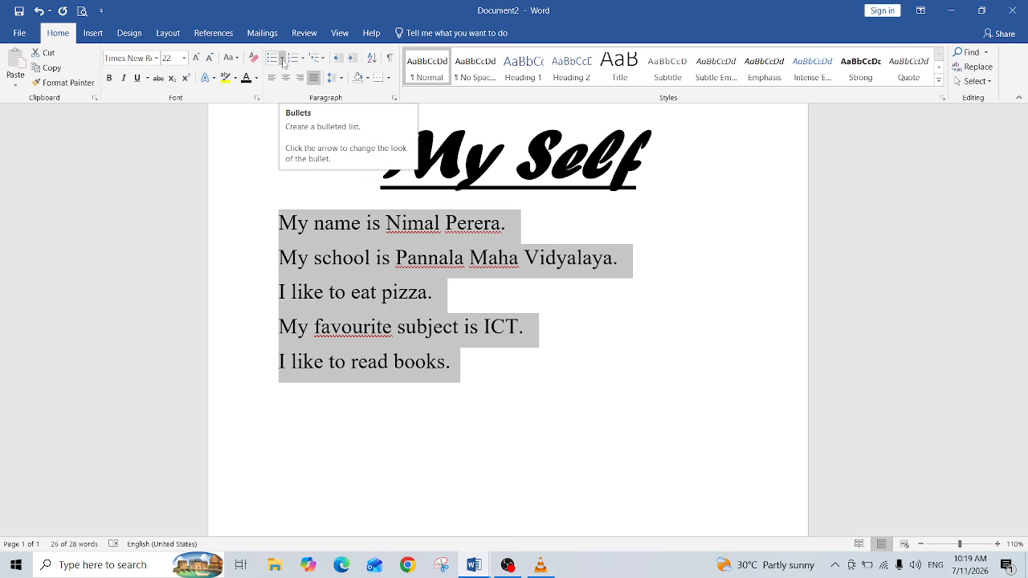
{"action": "left_click", "coordinate": [283, 63]}
{"action": "left_click", "coordinate": [283, 62]}
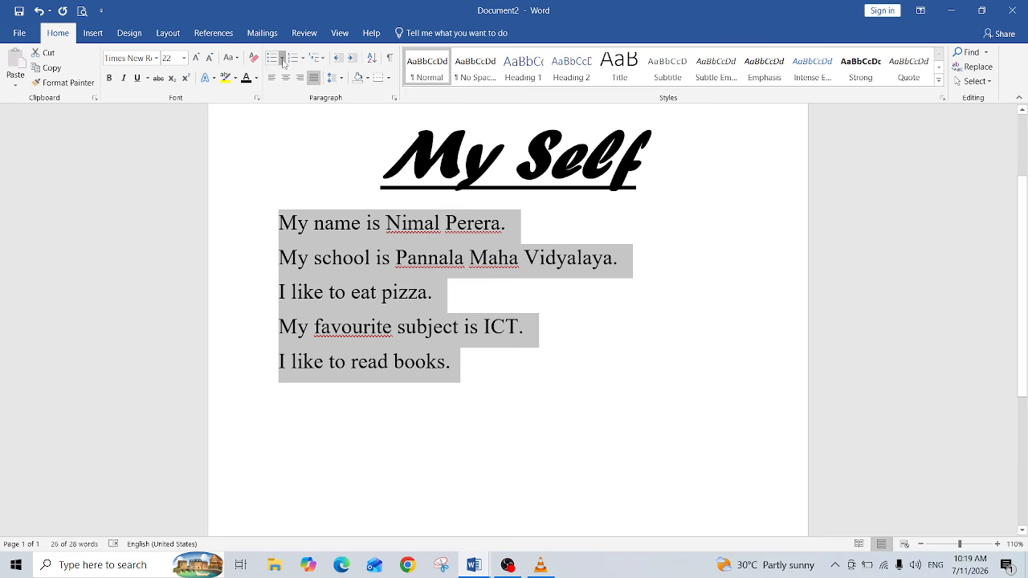
{"action": "left_click", "coordinate": [282, 62]}
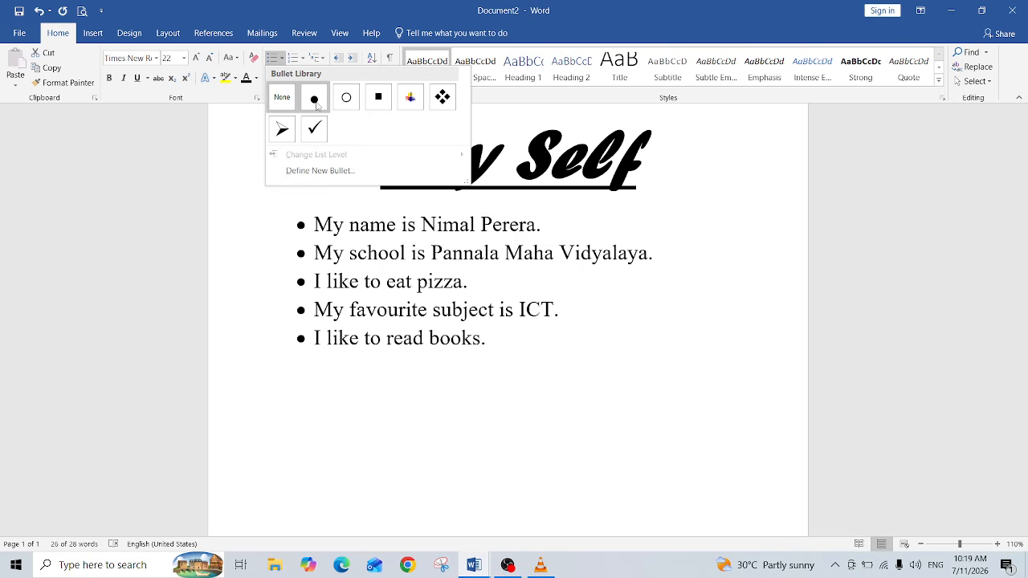
{"action": "left_click", "coordinate": [409, 98]}
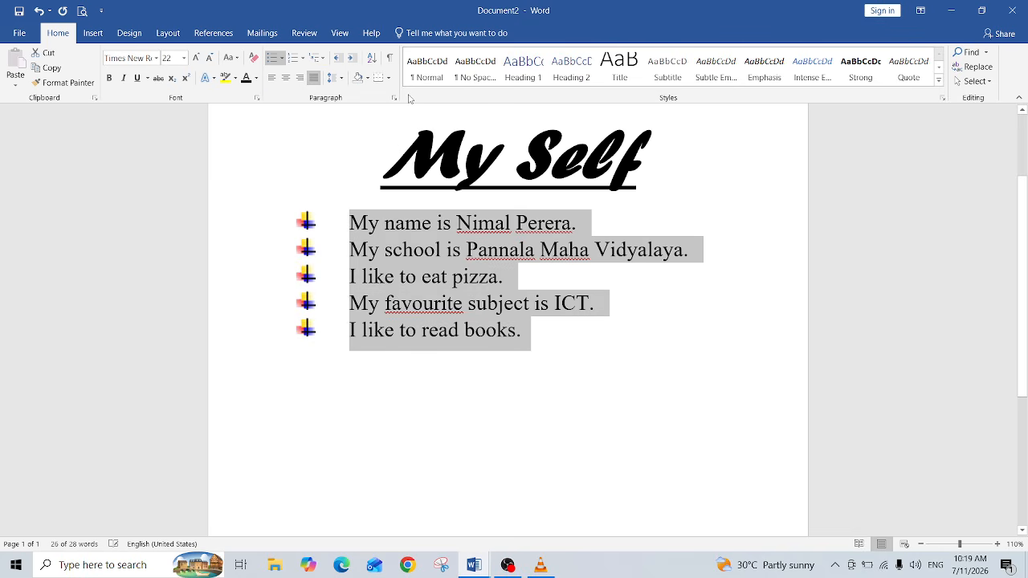
{"action": "left_click", "coordinate": [398, 399]}
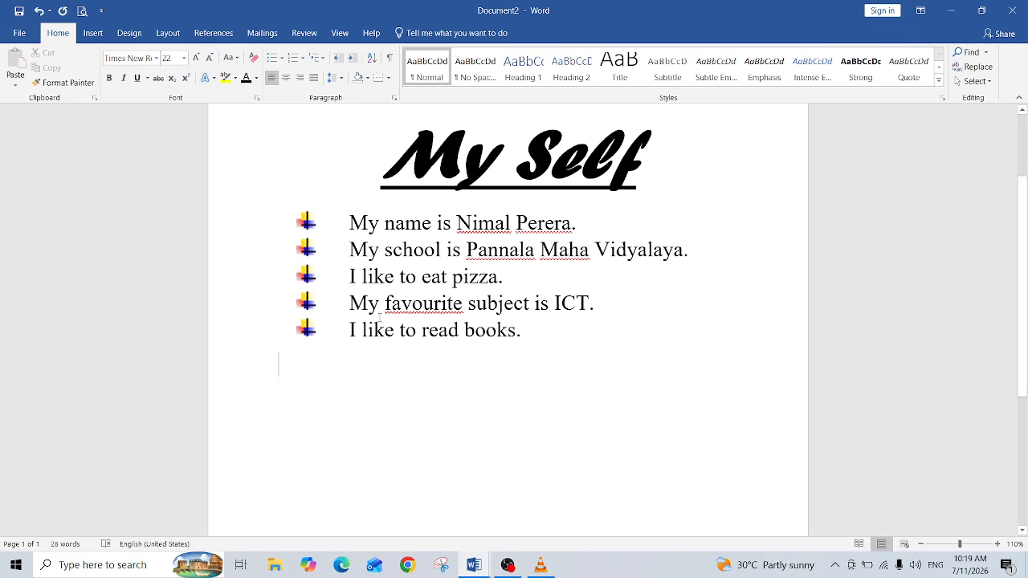
Step: Apply A., B., C. lettered numbering to the five sentence lines
{"action": "left_click_drag", "start_coordinate": [349, 223], "coordinate": [547, 326]}
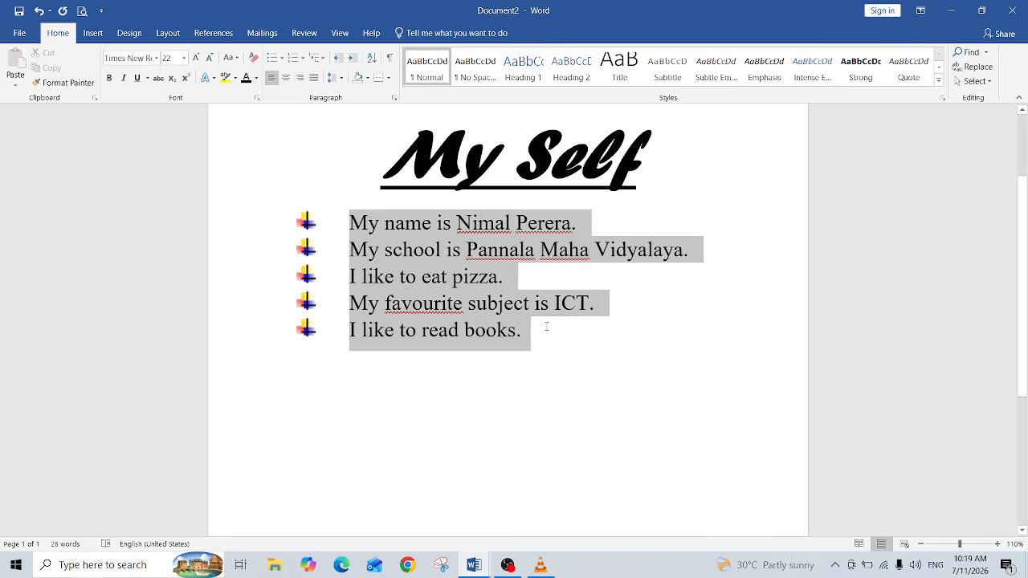
{"action": "left_click", "coordinate": [303, 62]}
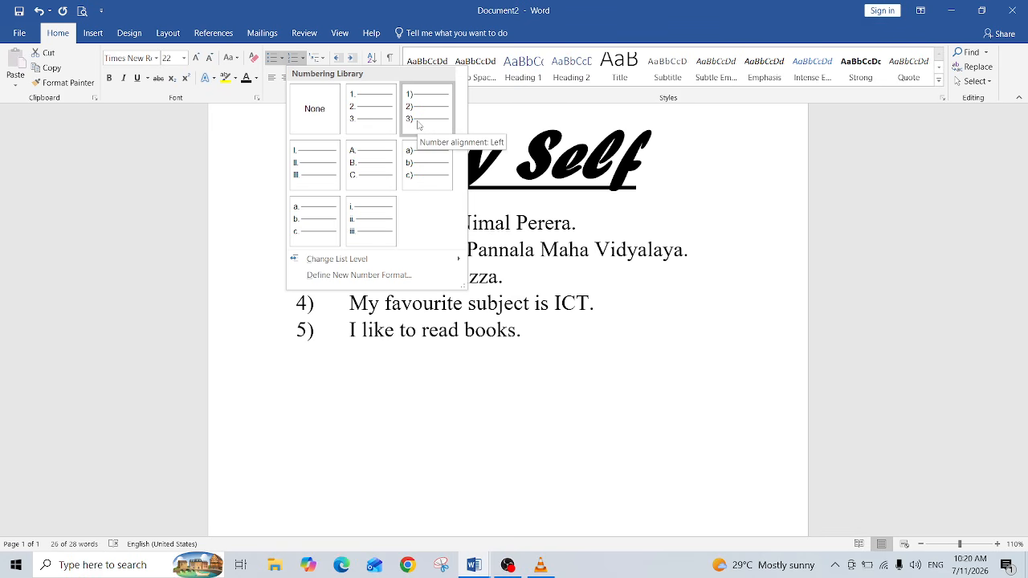
{"action": "left_click", "coordinate": [370, 158]}
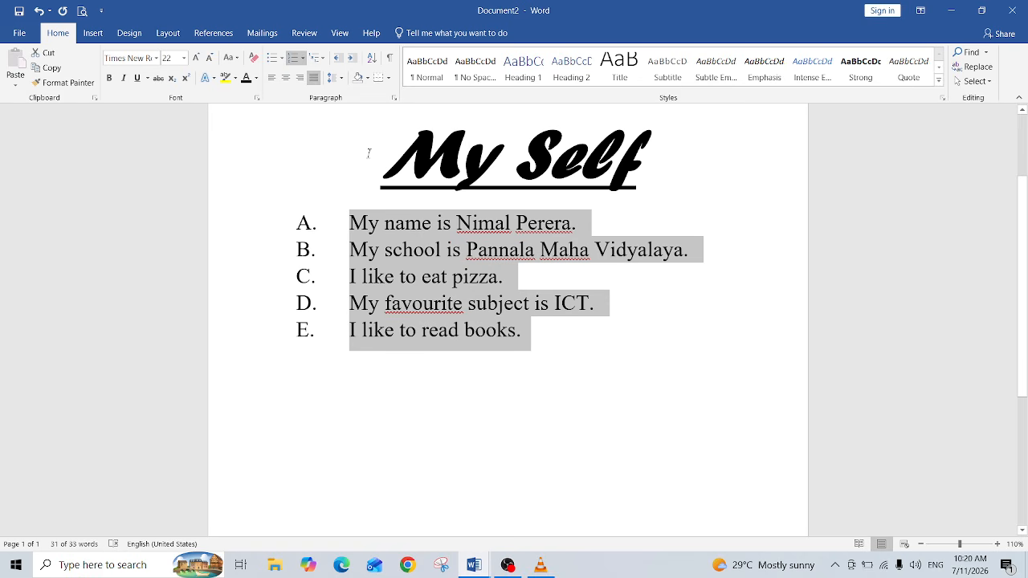
{"action": "left_click", "coordinate": [432, 424]}
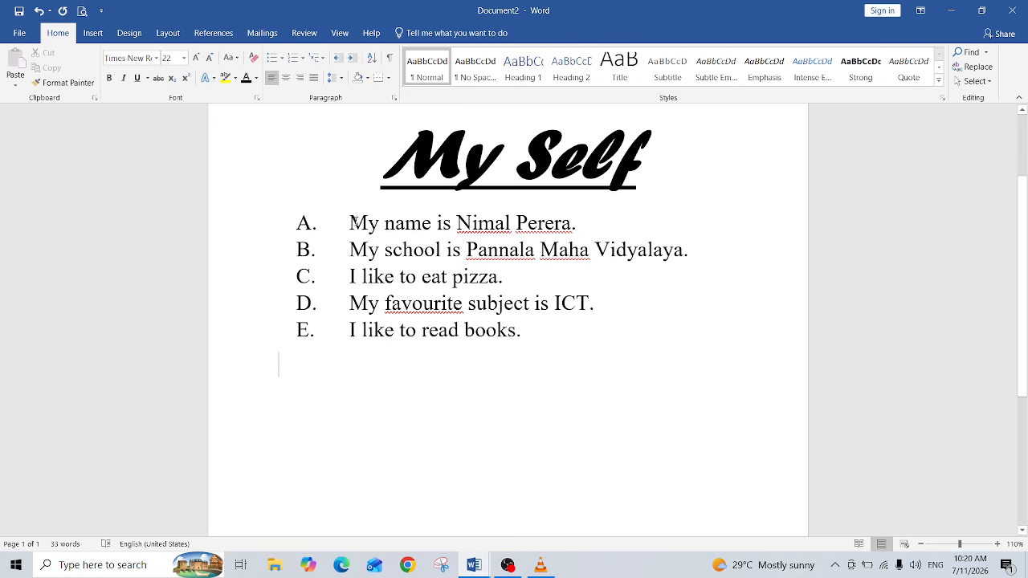
Step: Switch the five sentence lines back to the colourful cross-shaped bullets
{"action": "left_click_drag", "start_coordinate": [350, 223], "coordinate": [533, 322]}
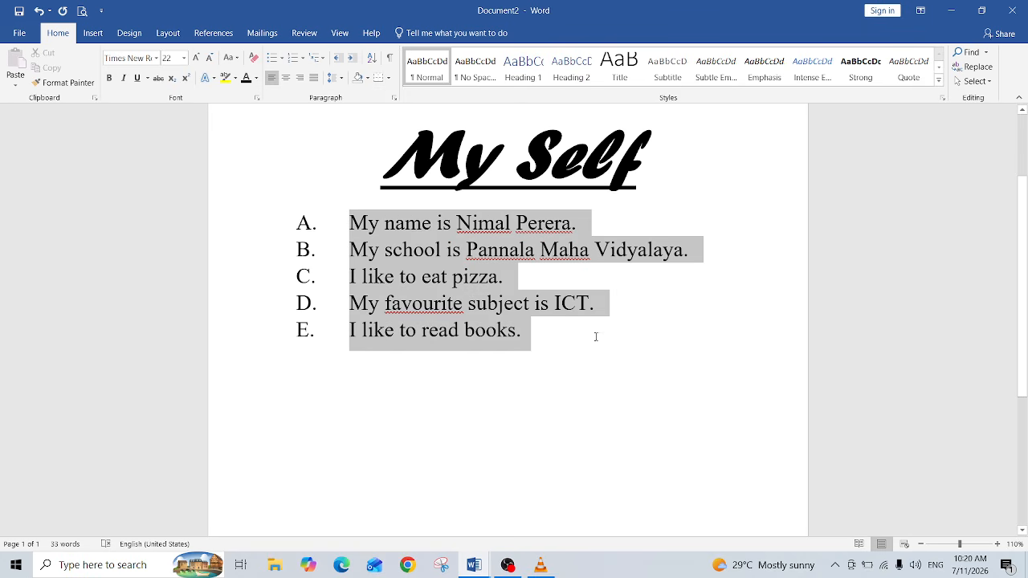
{"action": "left_click_drag", "start_coordinate": [652, 336], "coordinate": [682, 338]}
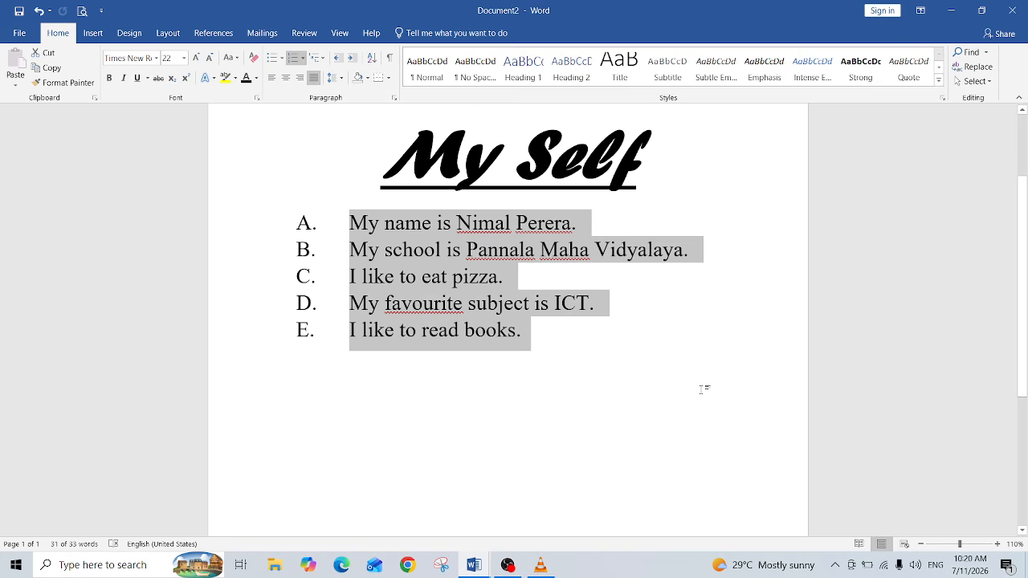
{"action": "left_click", "coordinate": [280, 59]}
{"action": "left_click", "coordinate": [282, 96]}
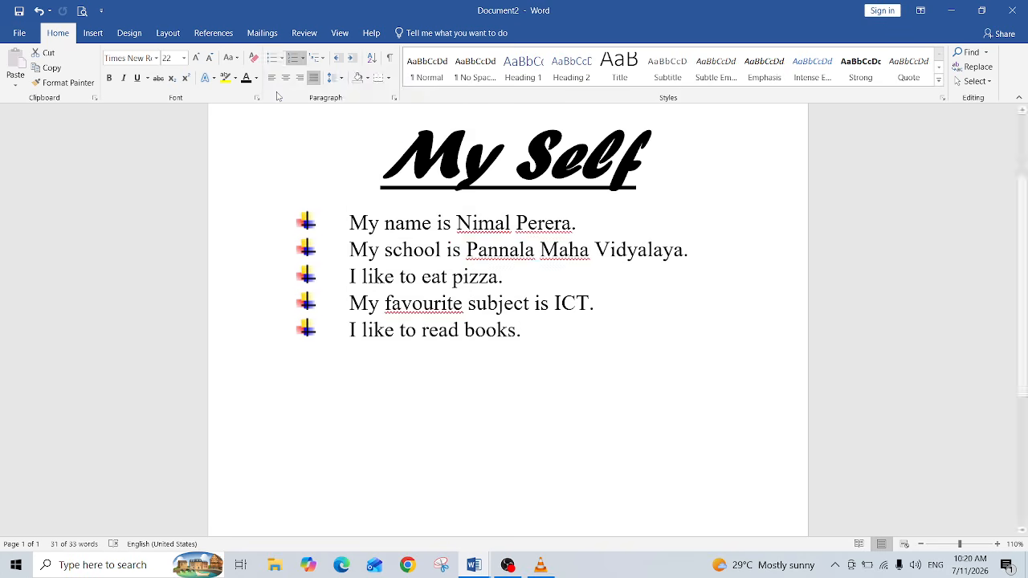
{"action": "left_click", "coordinate": [383, 427]}
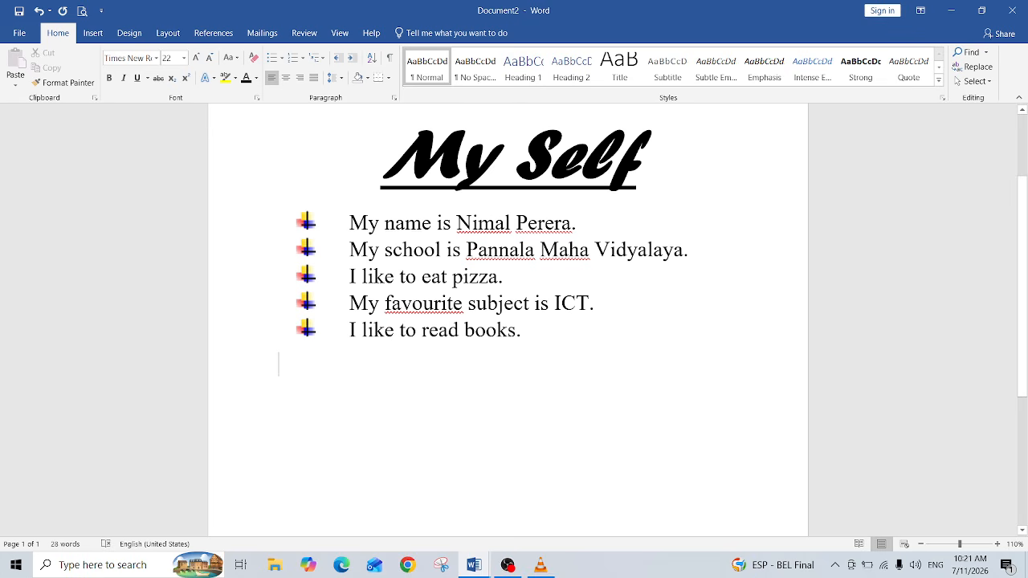
Step: Set the My Self title's font colour to red
{"action": "scroll", "coordinate": [413, 283], "scroll_direction": "up", "scroll_amount": 2}
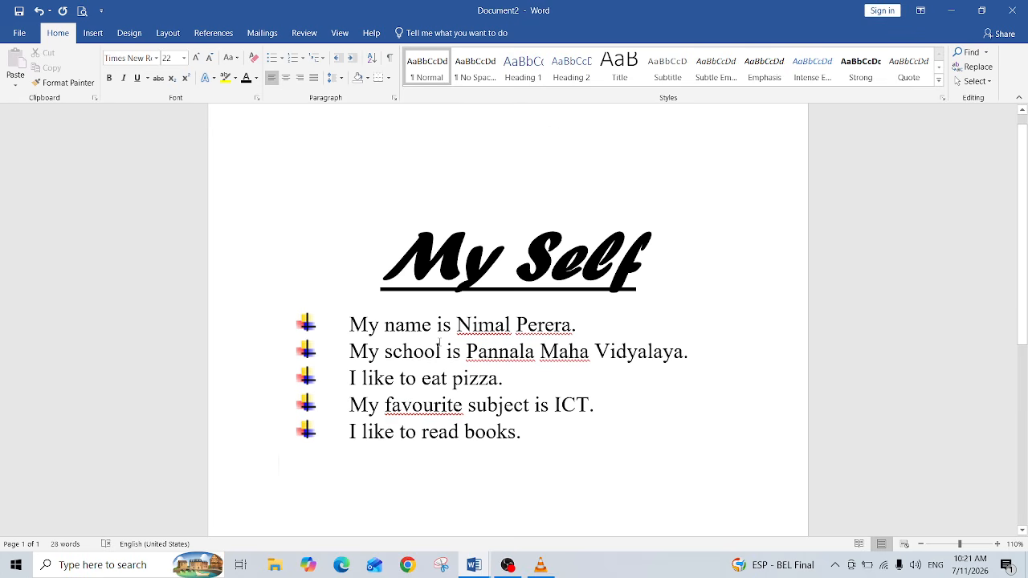
{"action": "left_click_drag", "start_coordinate": [399, 250], "coordinate": [660, 264]}
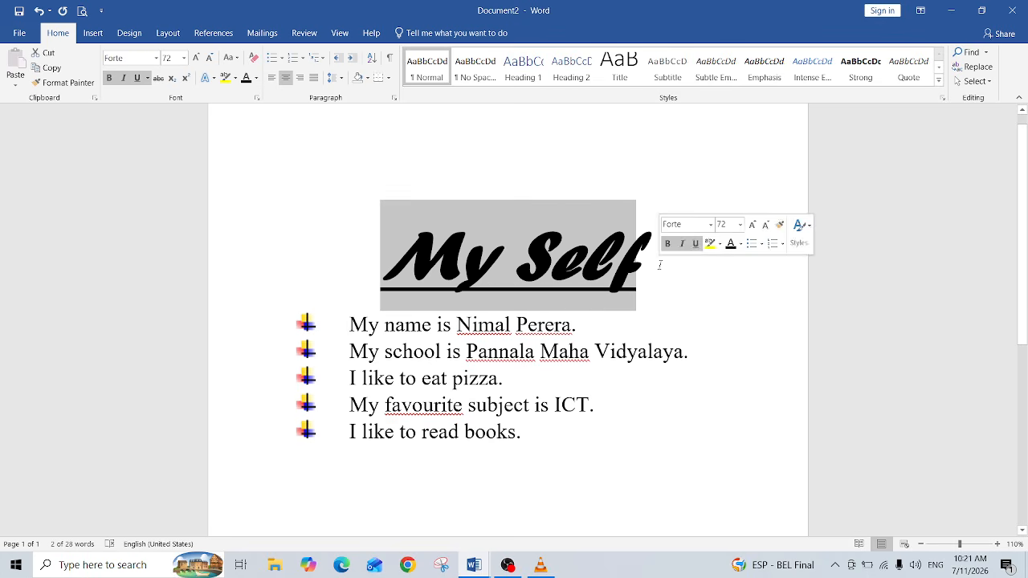
{"action": "left_click", "coordinate": [256, 79]}
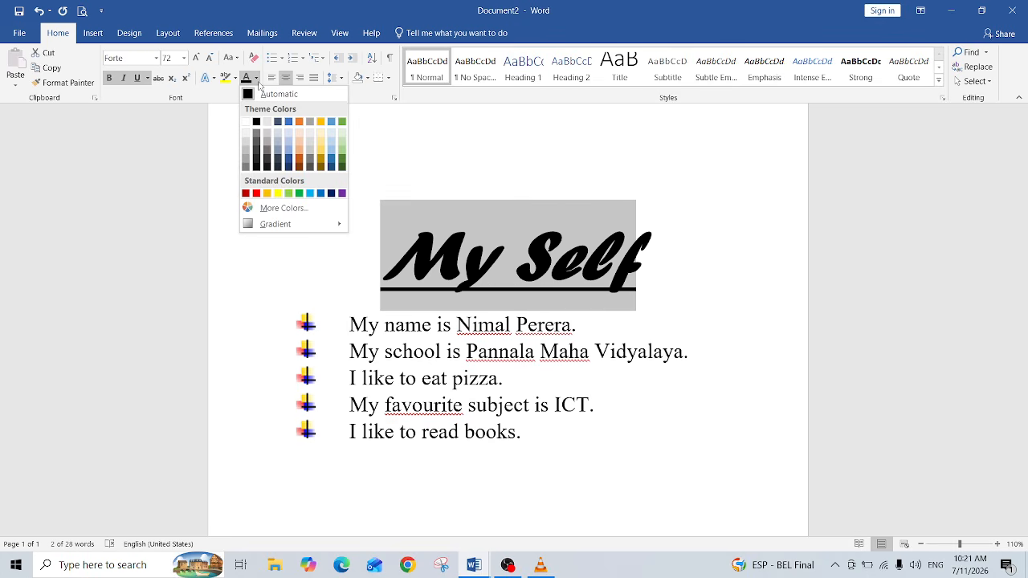
{"action": "left_click", "coordinate": [257, 193]}
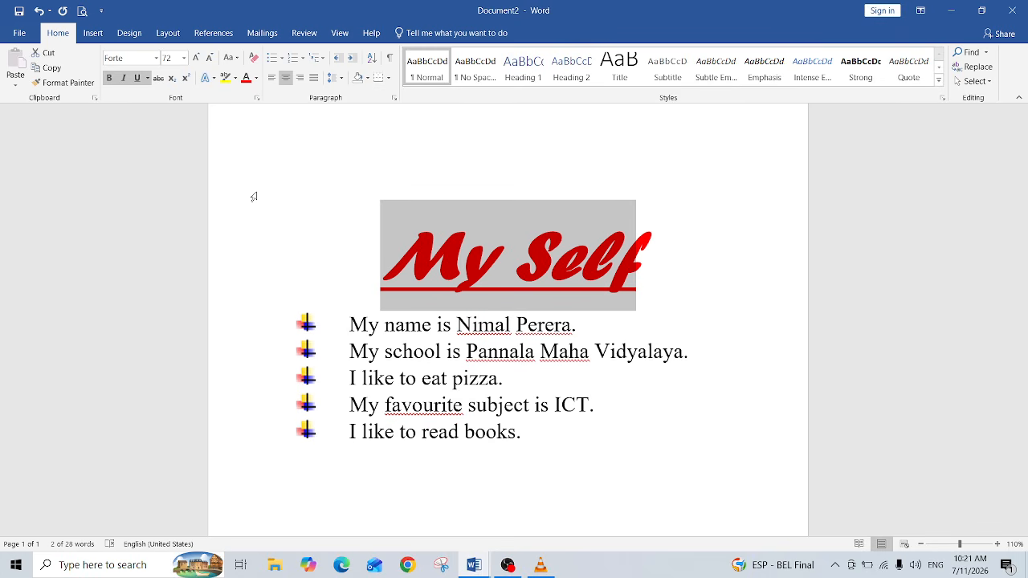
{"action": "left_click", "coordinate": [253, 196]}
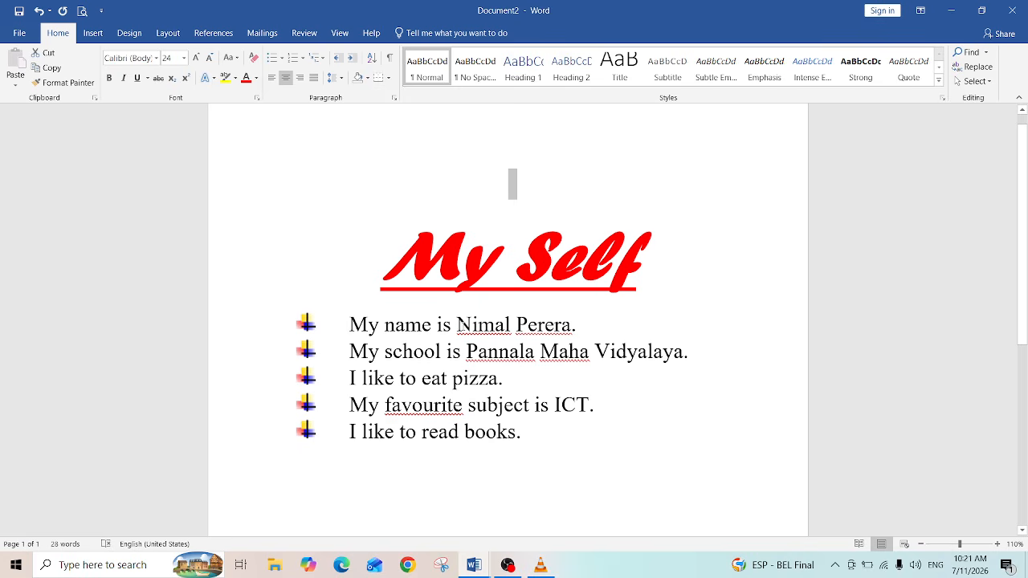
Step: Change the font of the student's name in the first line to Blackadder ITC
{"action": "left_click", "coordinate": [457, 325]}
{"action": "left_click_drag", "start_coordinate": [457, 325], "coordinate": [577, 325]}
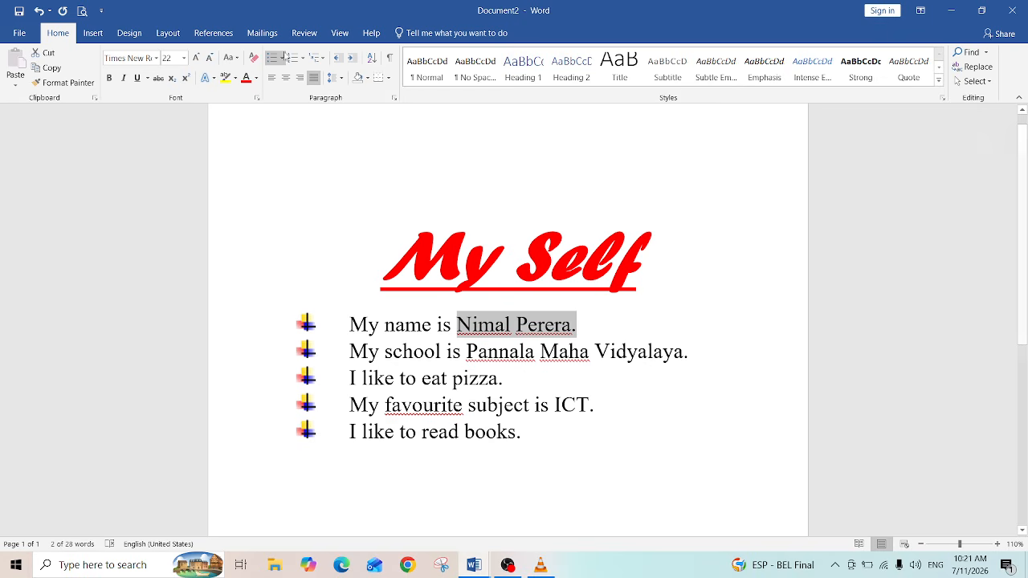
{"action": "left_click", "coordinate": [156, 59]}
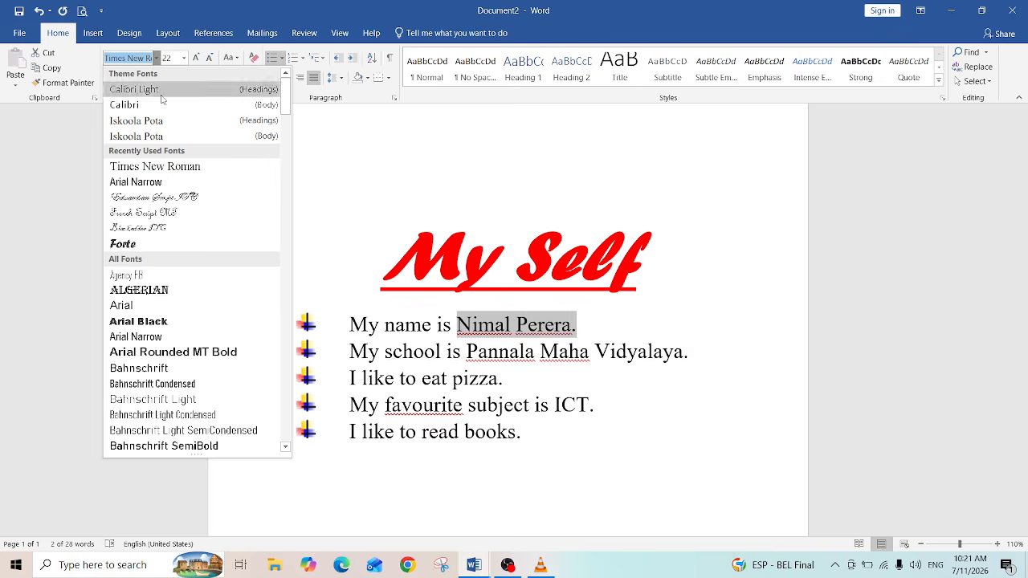
{"action": "left_click", "coordinate": [140, 231]}
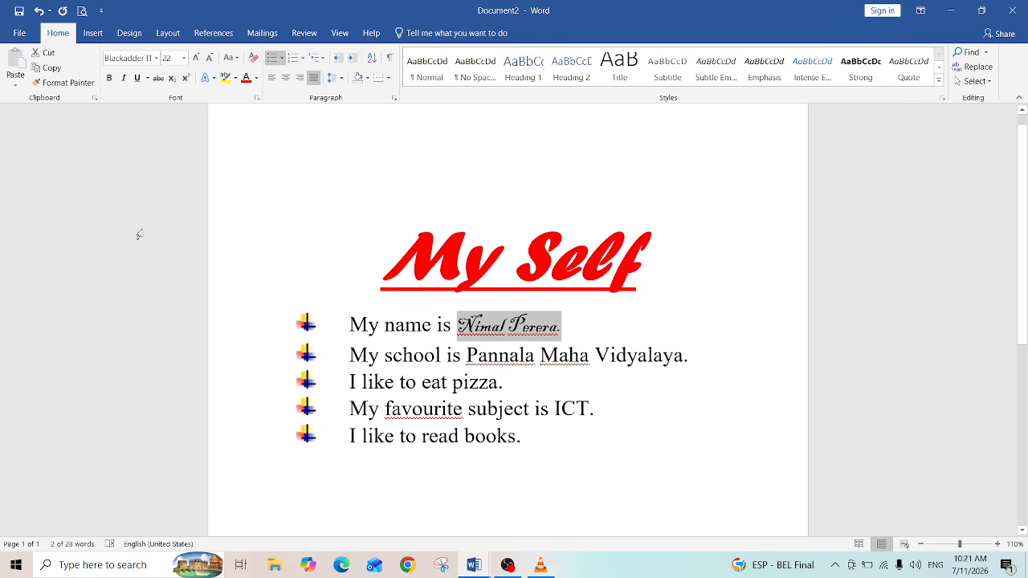
{"action": "left_click", "coordinate": [649, 323]}
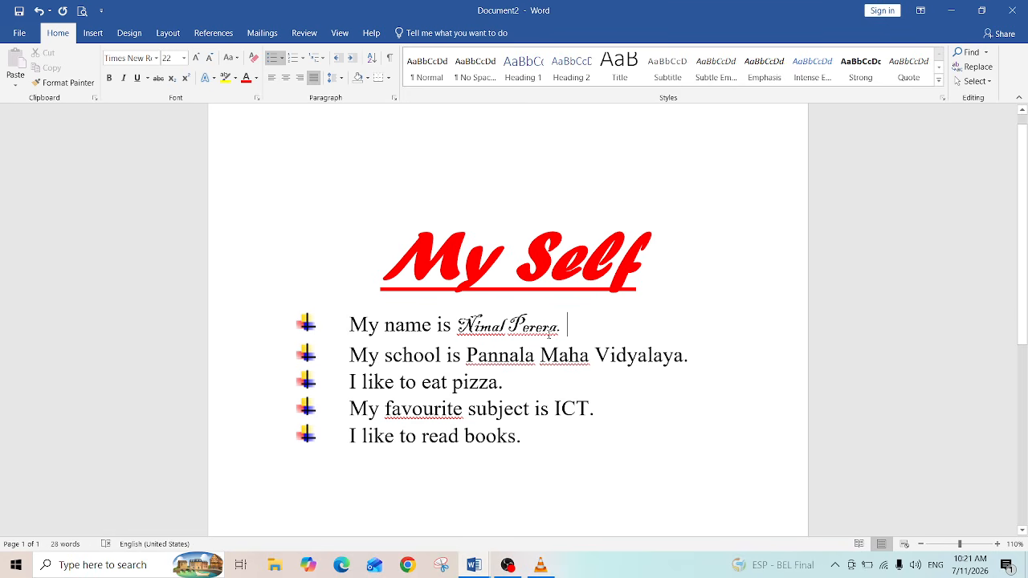
Step: Set the school name Pannala Maha Vidyalaya to Bahnschrift Condensed font and a dark blue font colour
{"action": "left_click", "coordinate": [467, 355]}
{"action": "left_click_drag", "start_coordinate": [505, 355], "coordinate": [683, 355]}
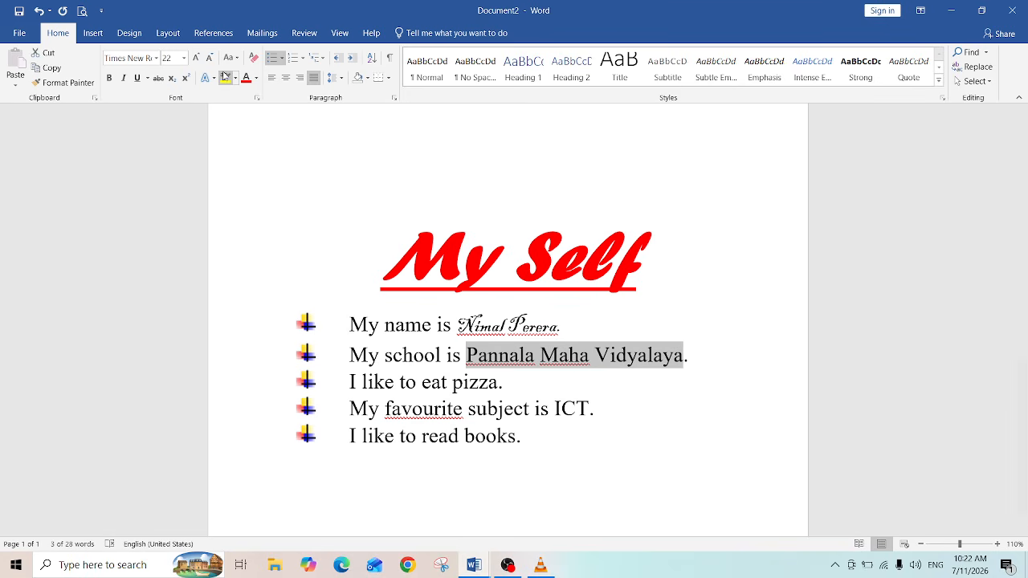
{"action": "left_click", "coordinate": [156, 58]}
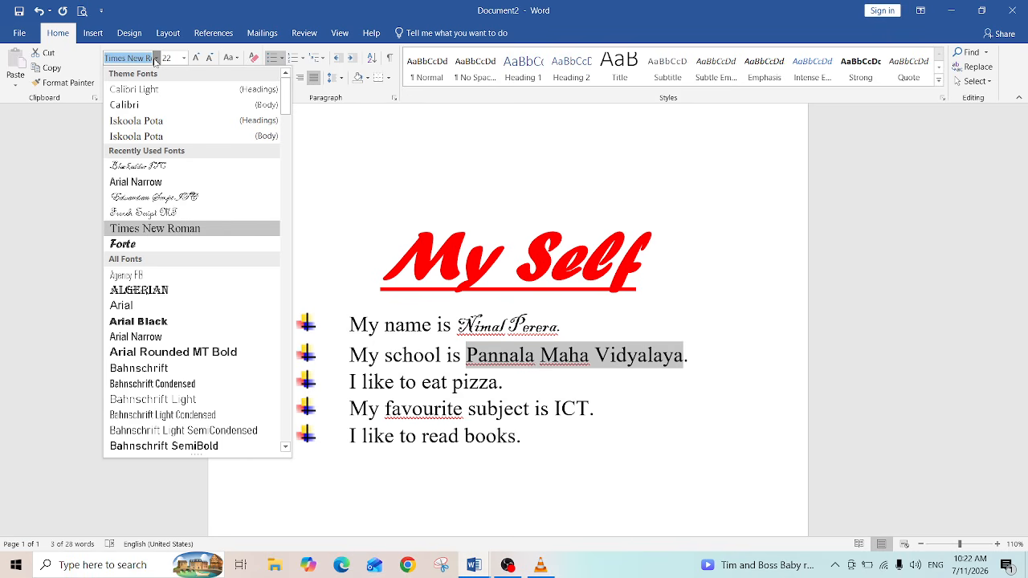
{"action": "left_click", "coordinate": [160, 386]}
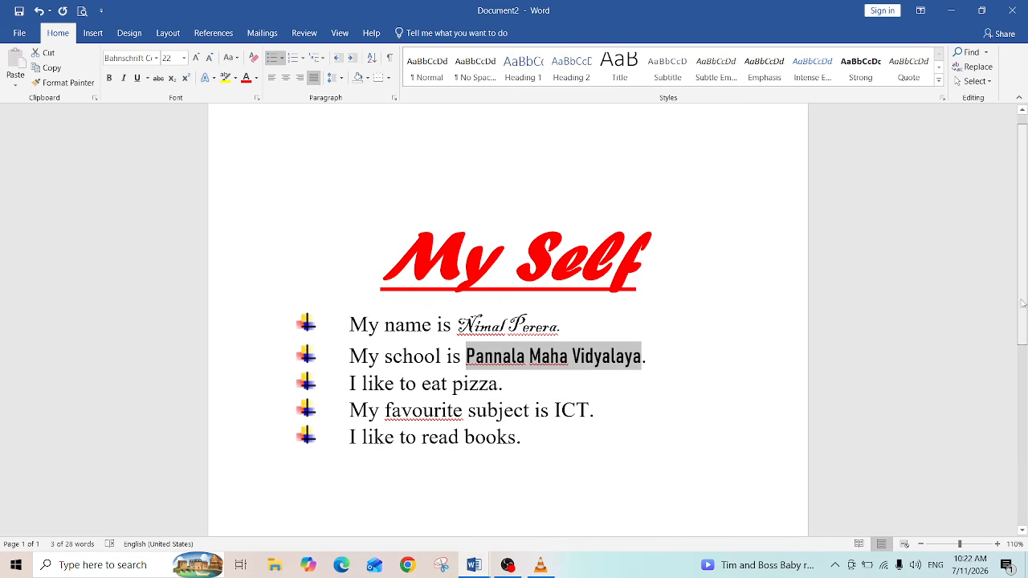
{"action": "left_click_drag", "start_coordinate": [1023, 304], "coordinate": [1025, 365]}
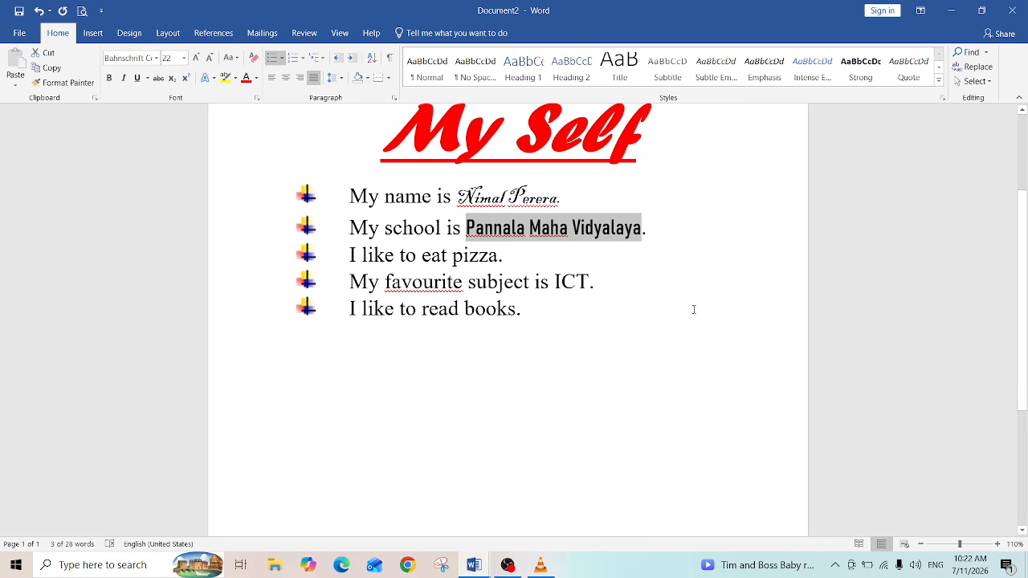
{"action": "left_click", "coordinate": [256, 79]}
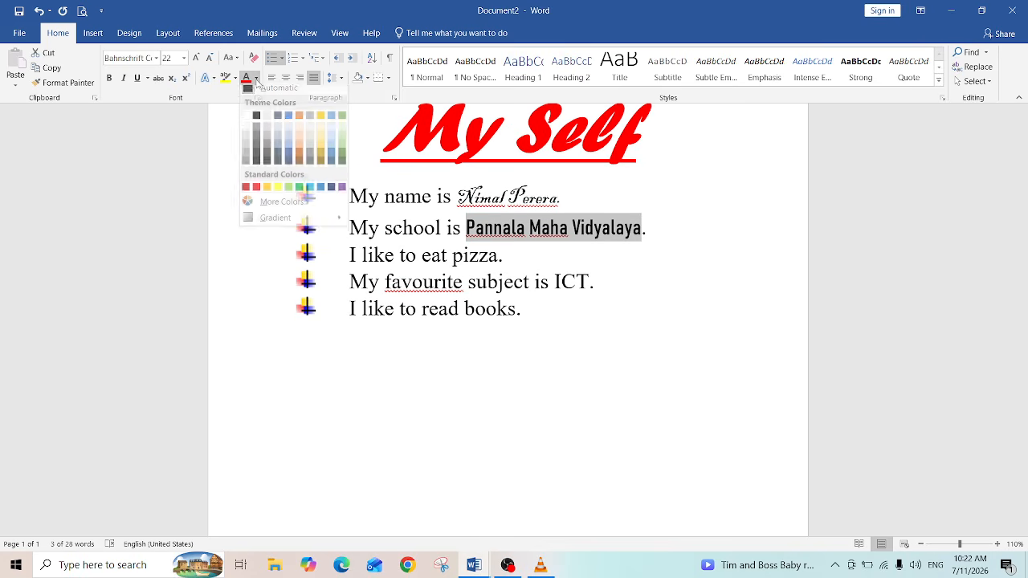
{"action": "left_click", "coordinate": [289, 160]}
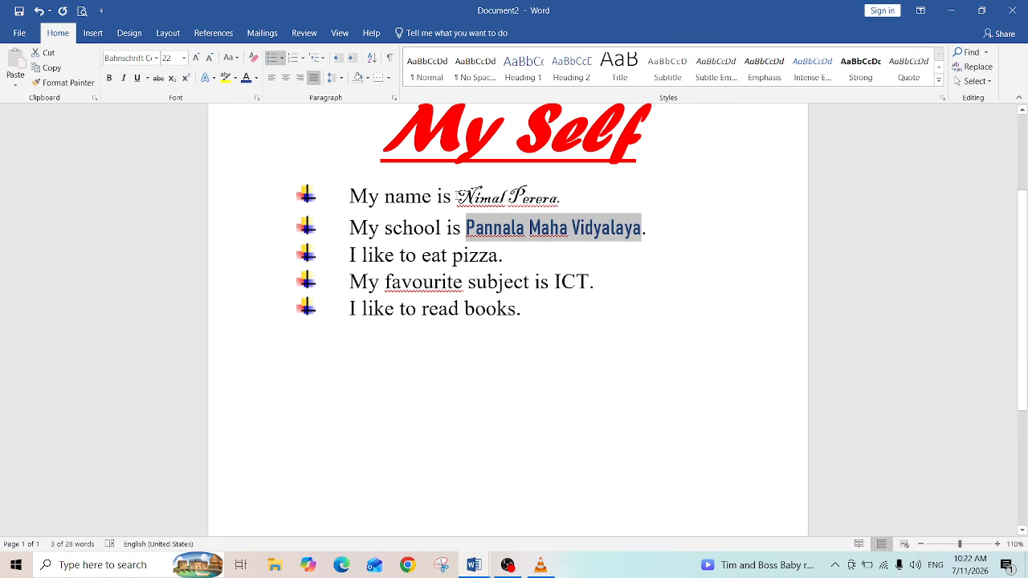
Step: Colour the student's name in the first line Orange, Accent 2, Darker 50%
{"action": "left_click_drag", "start_coordinate": [458, 197], "coordinate": [567, 198]}
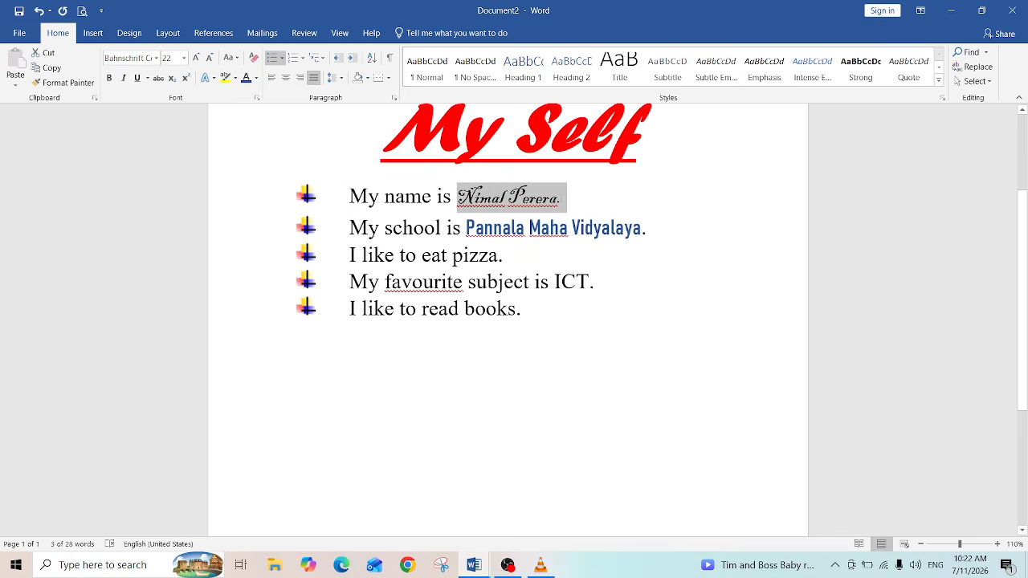
{"action": "left_click", "coordinate": [256, 78]}
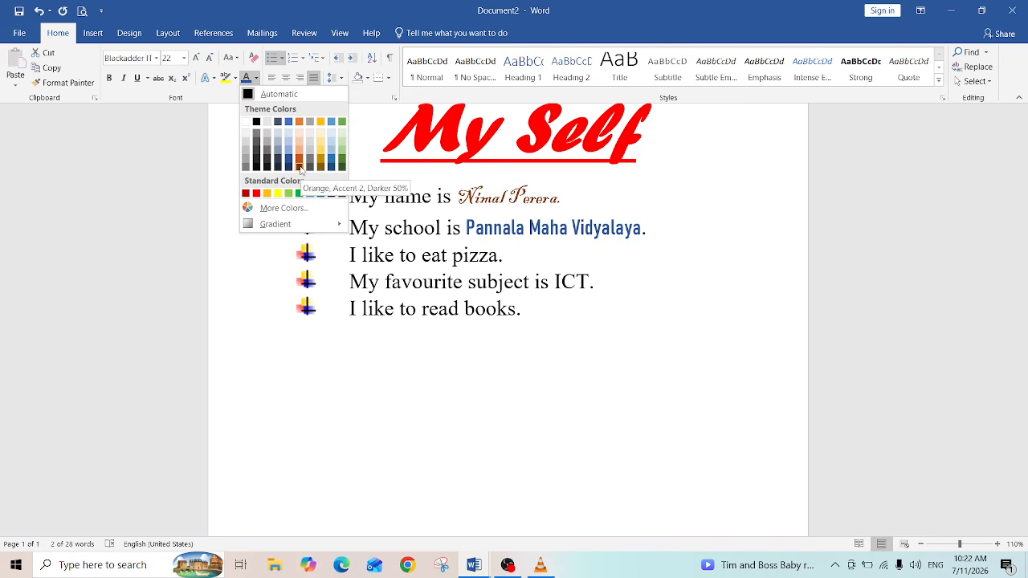
{"action": "left_click", "coordinate": [299, 165]}
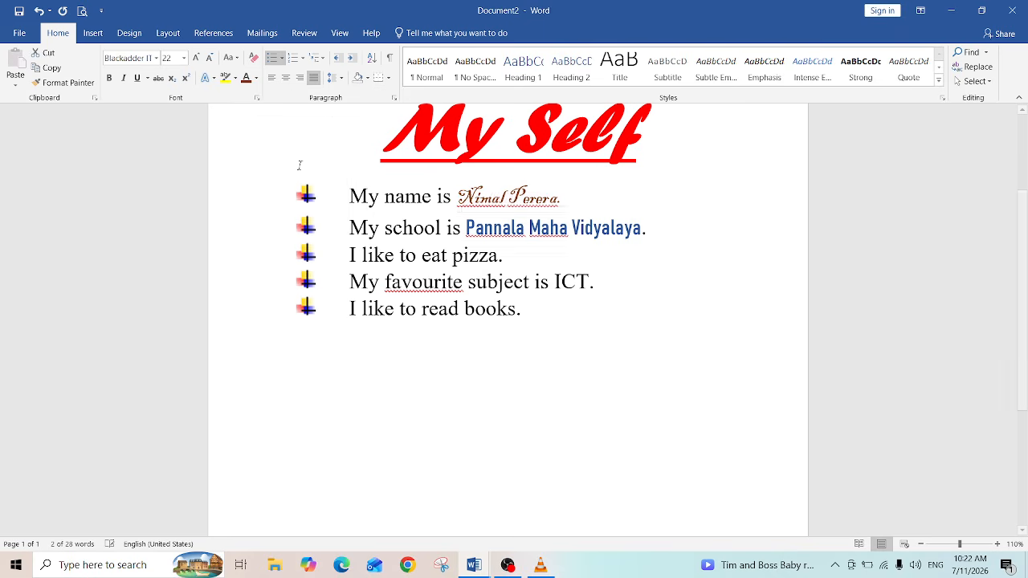
{"action": "left_click", "coordinate": [696, 247]}
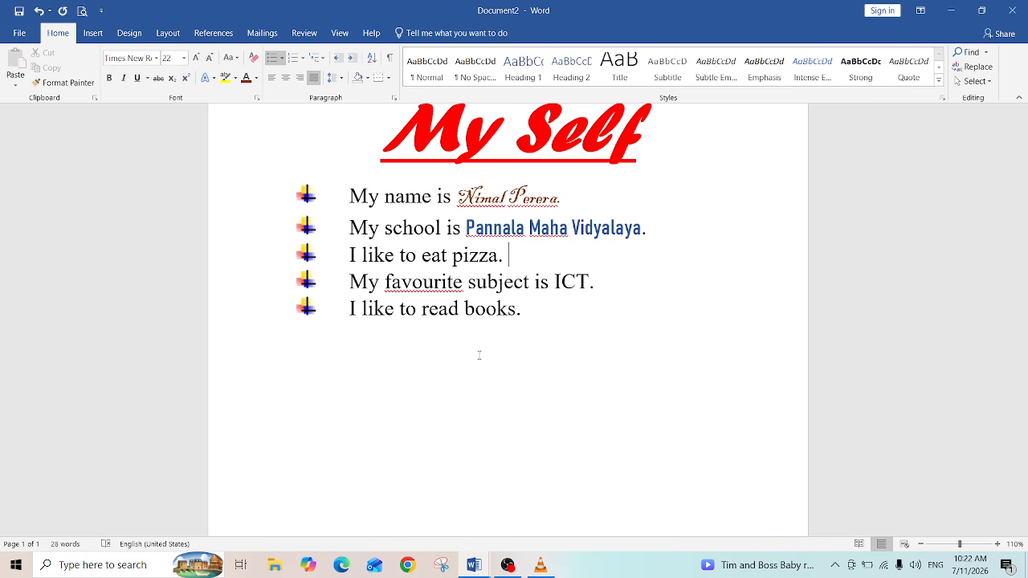
{"action": "left_click", "coordinate": [528, 316]}
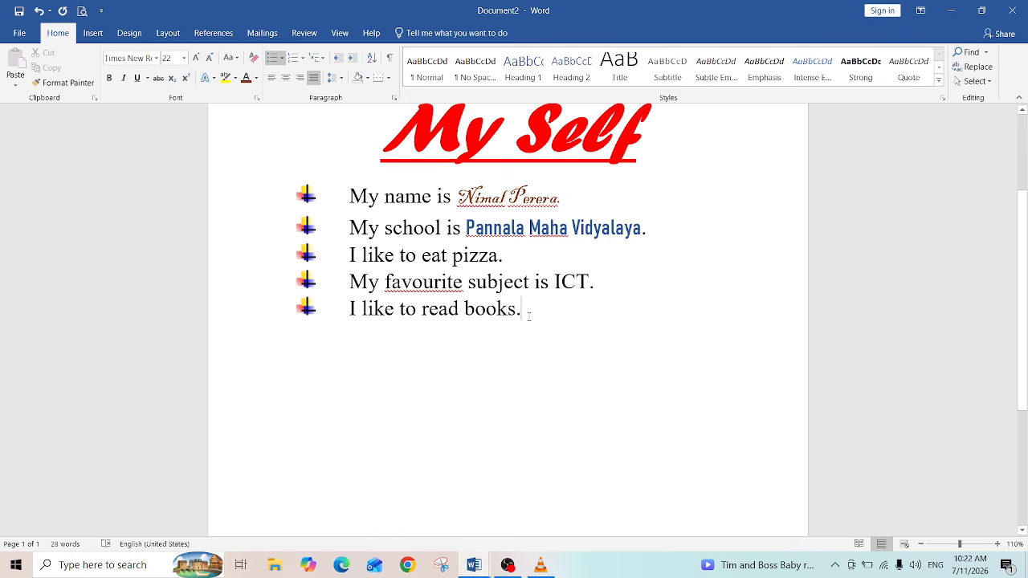
Step: Add an empty unbulleted paragraph below the last bullet point
{"action": "key", "text": "Return"}
{"action": "key", "text": "BackSpace"}
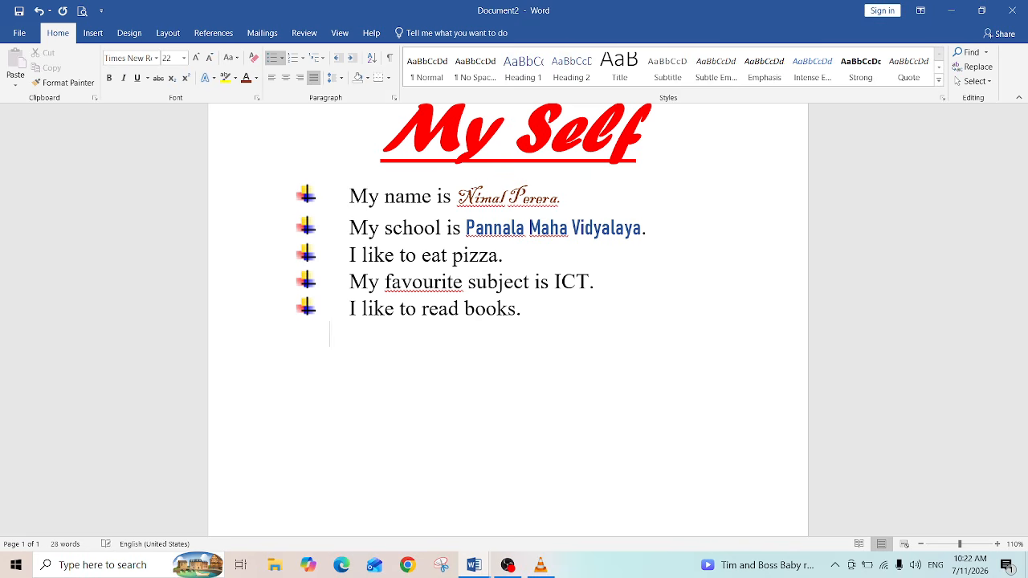
{"action": "key", "text": "BackSpace"}
{"action": "key", "text": "Return"}
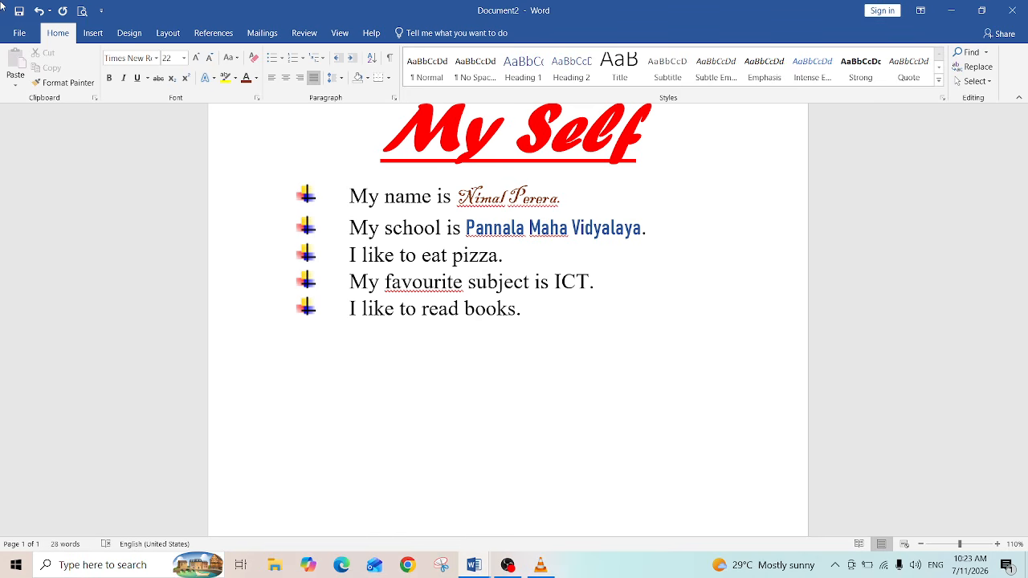
{"action": "left_click", "coordinate": [16, 36]}
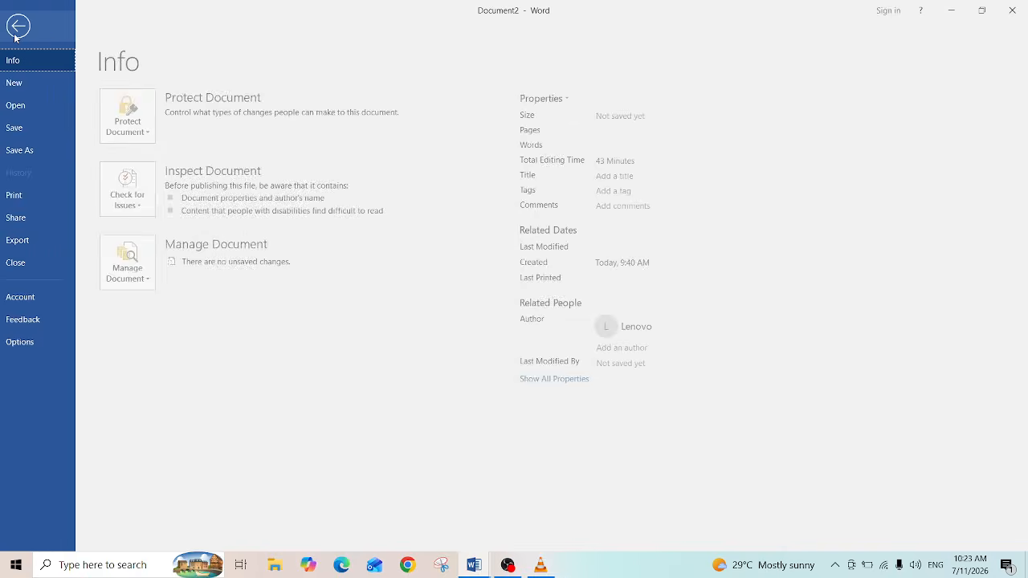
{"action": "left_click", "coordinate": [27, 26]}
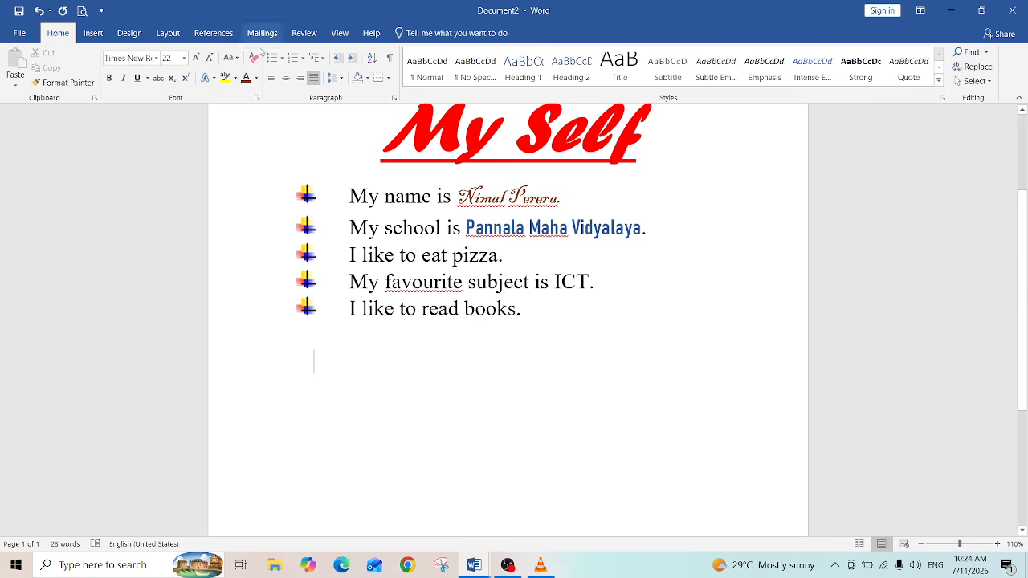
{"action": "left_click", "coordinate": [11, 36]}
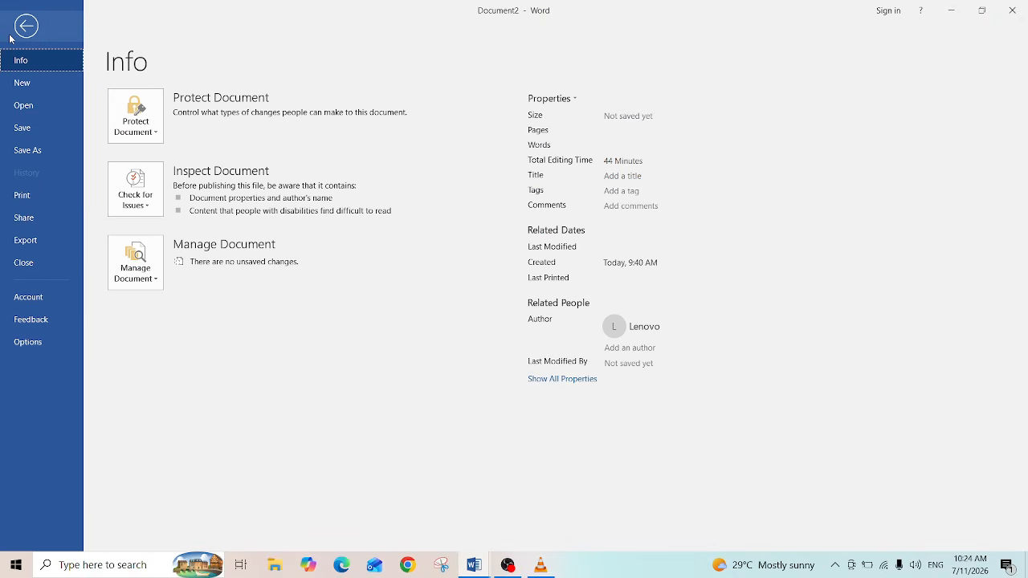
{"action": "left_click", "coordinate": [22, 131]}
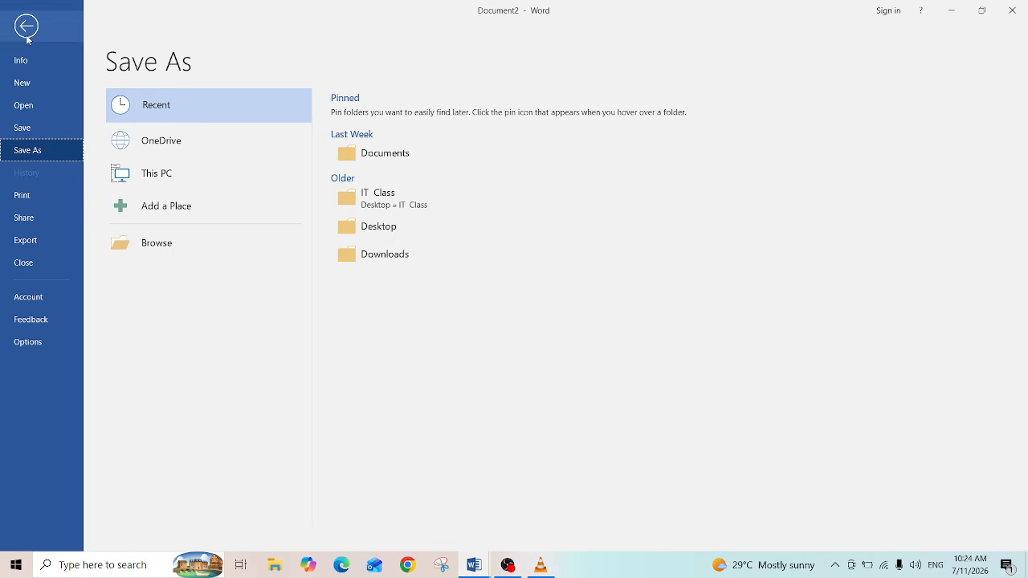
{"action": "left_click", "coordinate": [18, 64]}
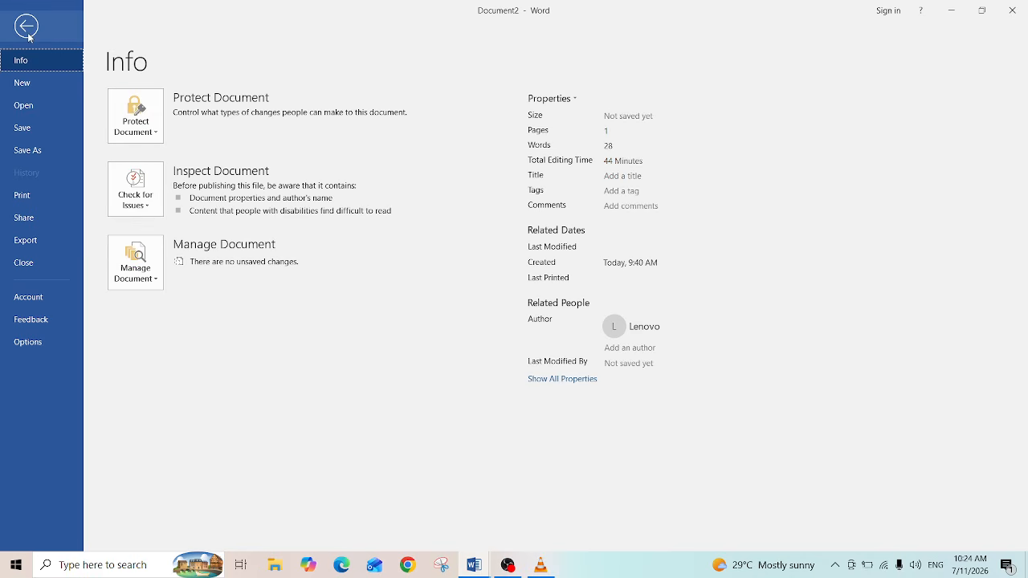
{"action": "left_click", "coordinate": [28, 35]}
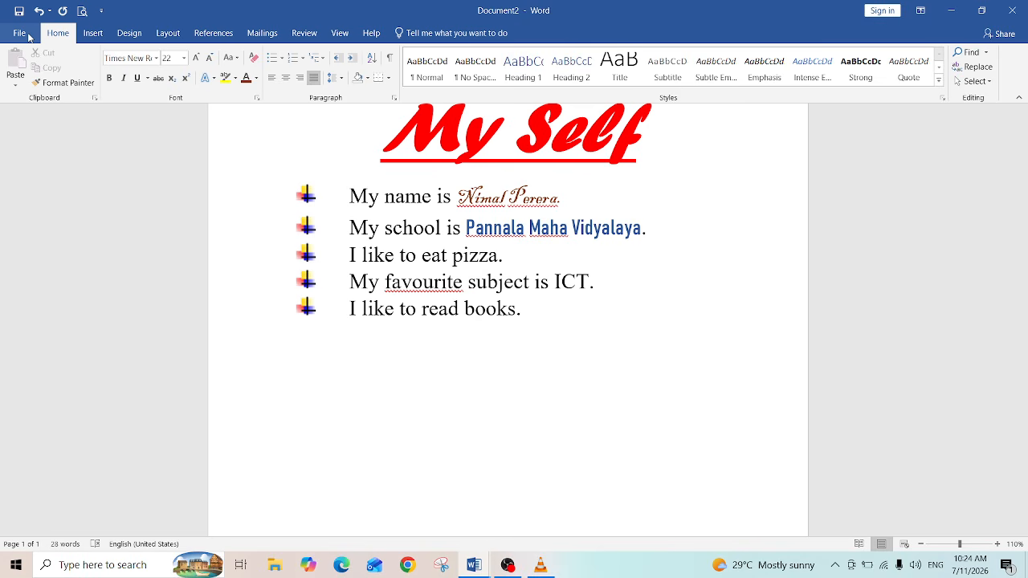
{"action": "left_click", "coordinate": [93, 34]}
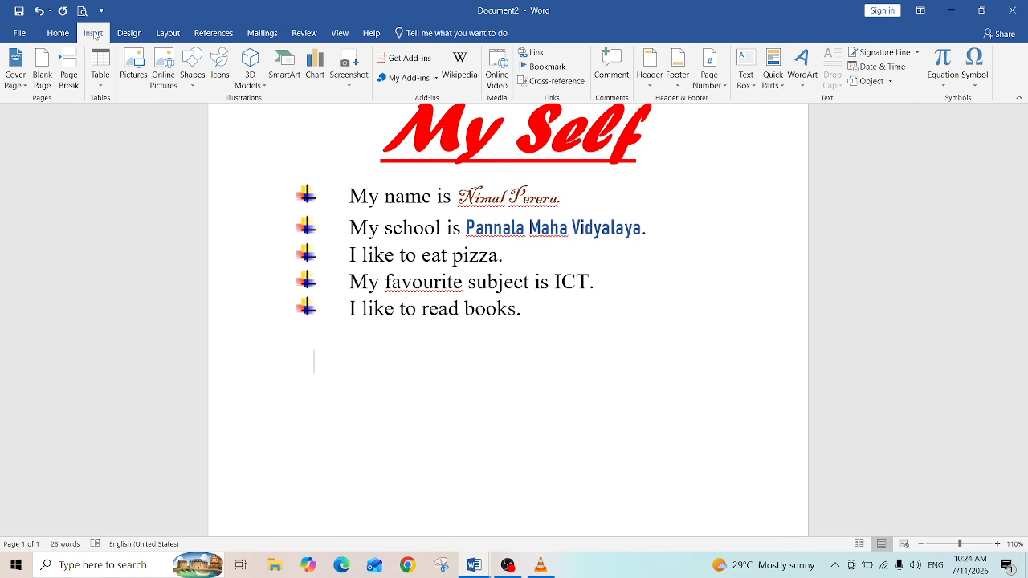
{"action": "left_click", "coordinate": [137, 80]}
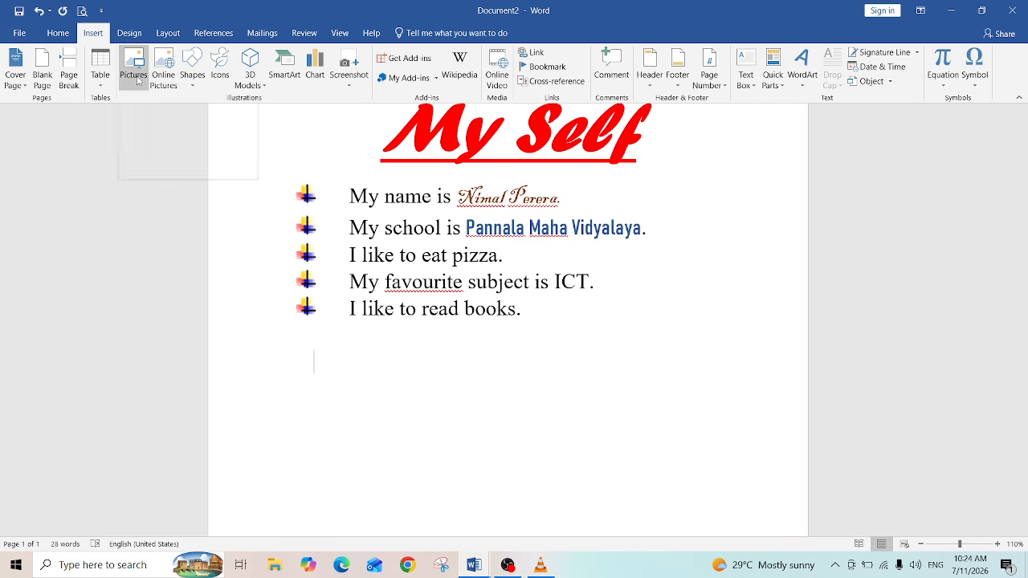
{"action": "left_click", "coordinate": [134, 72]}
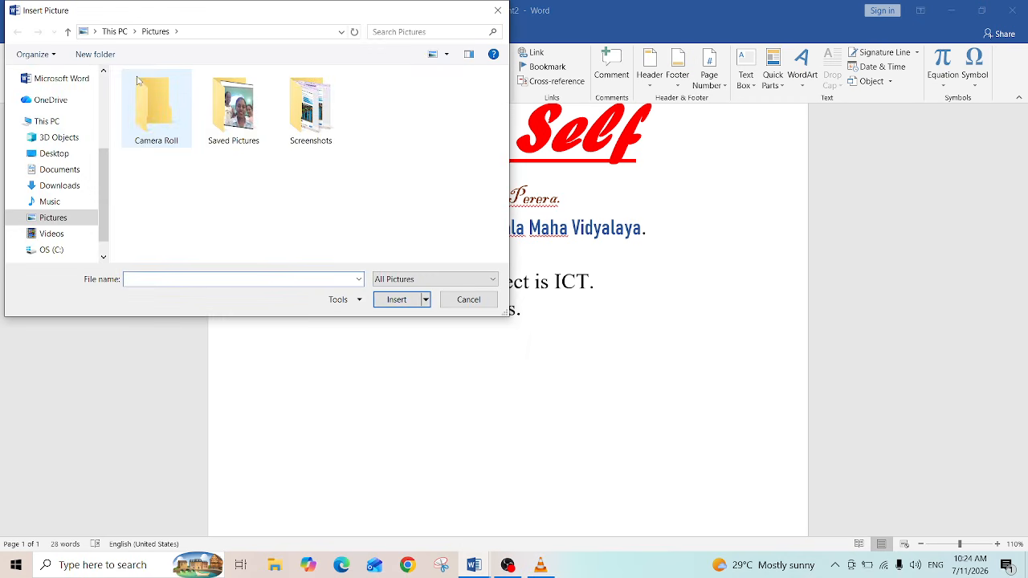
{"action": "left_click", "coordinate": [498, 10]}
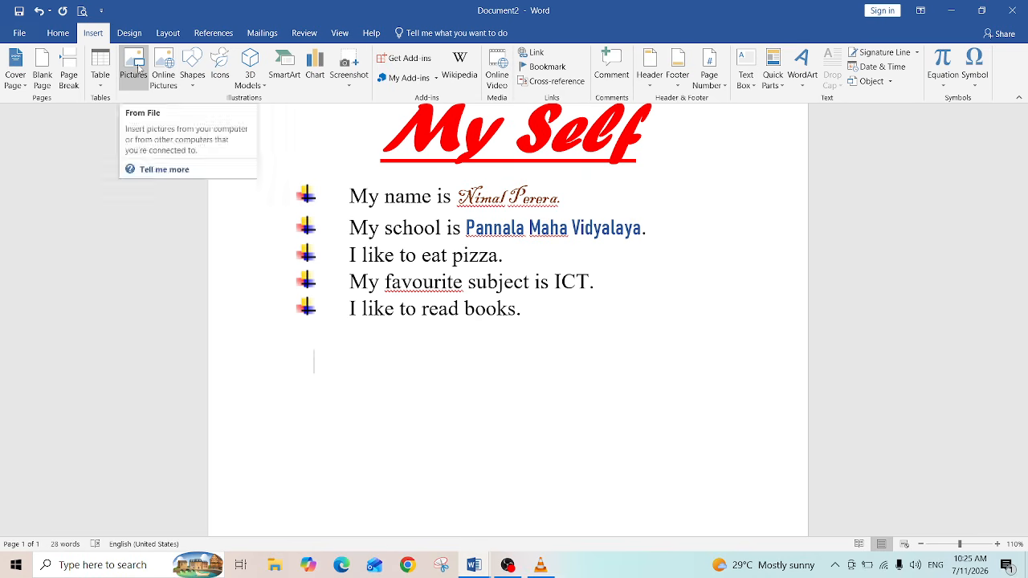
Step: Insert the screenshot picture from the Saved Pictures folder below the bulleted list
{"action": "left_click", "coordinate": [139, 67]}
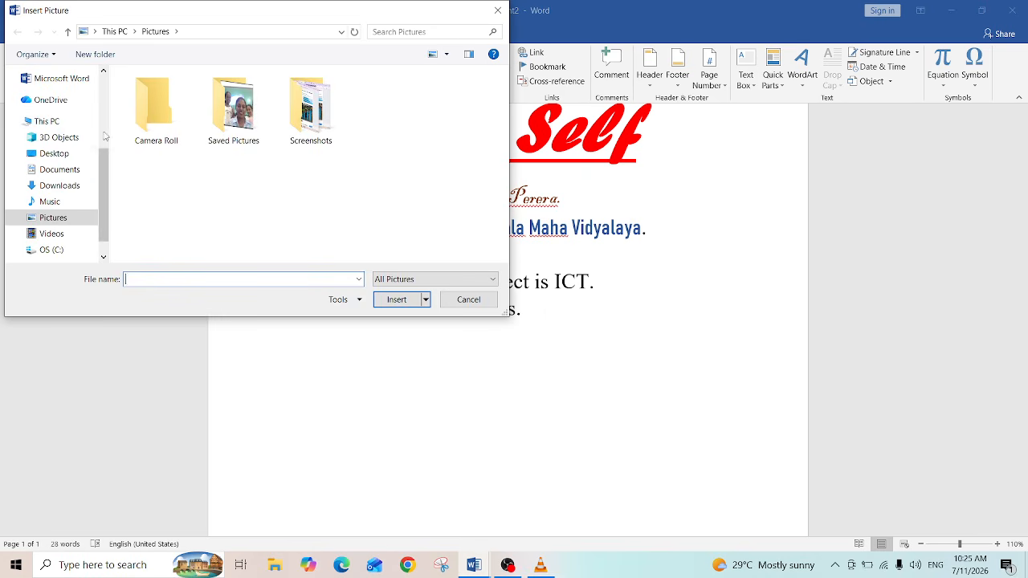
{"action": "left_click", "coordinate": [53, 221]}
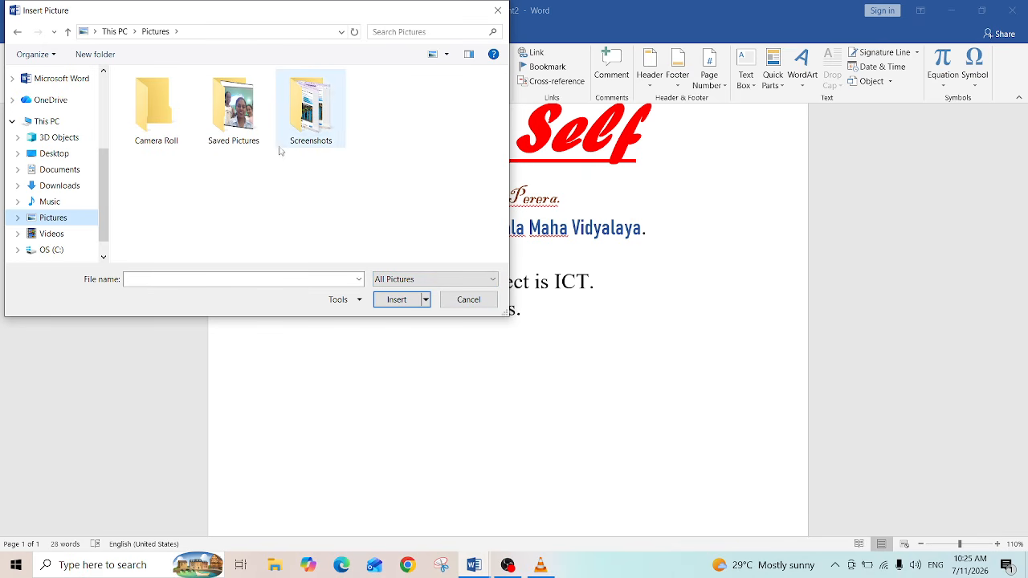
{"action": "double_click", "coordinate": [244, 131]}
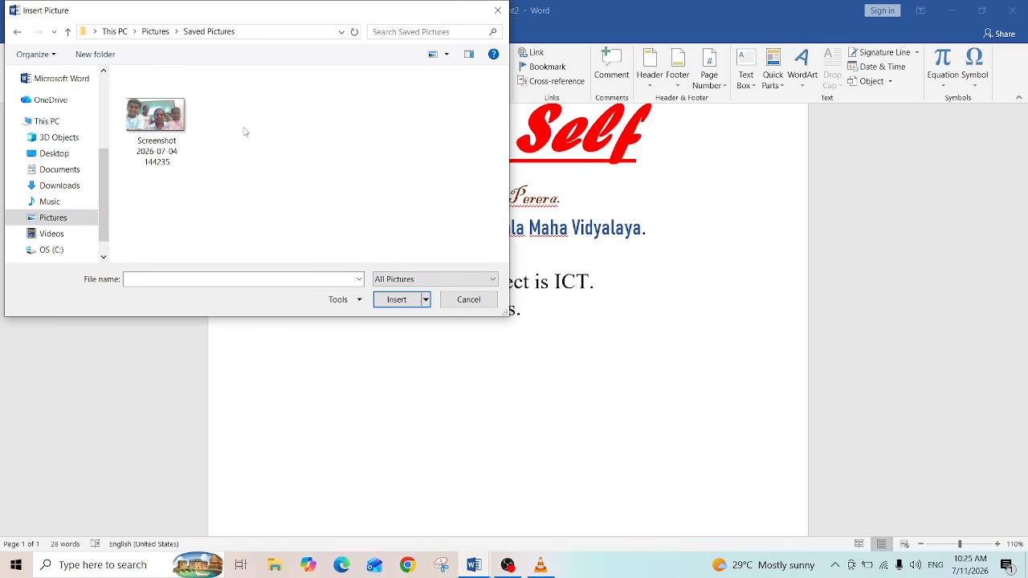
{"action": "double_click", "coordinate": [158, 119]}
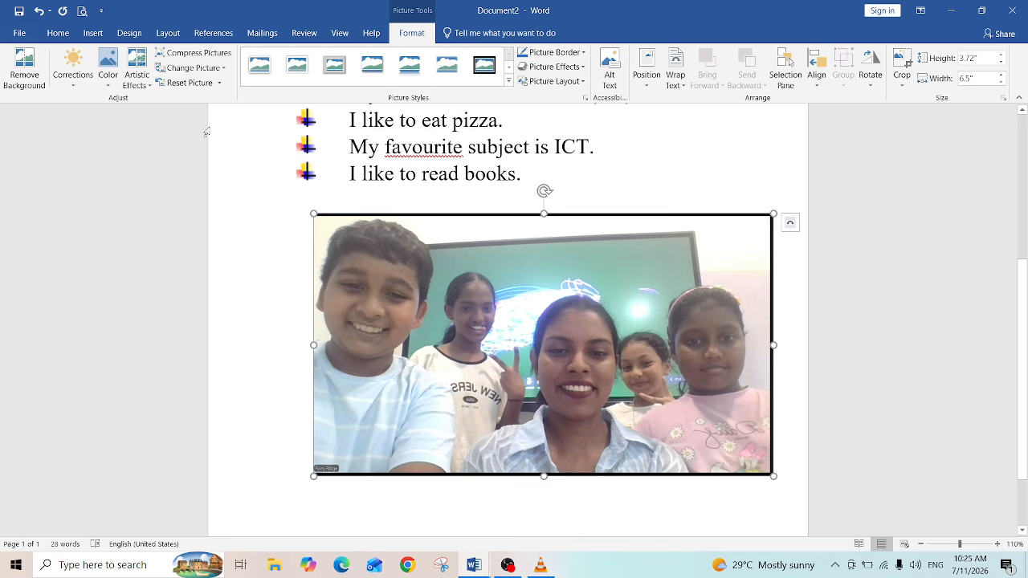
Step: Re-insert the same screenshot picture from the Saved Pictures folder over the selected picture
{"action": "left_click", "coordinate": [93, 33]}
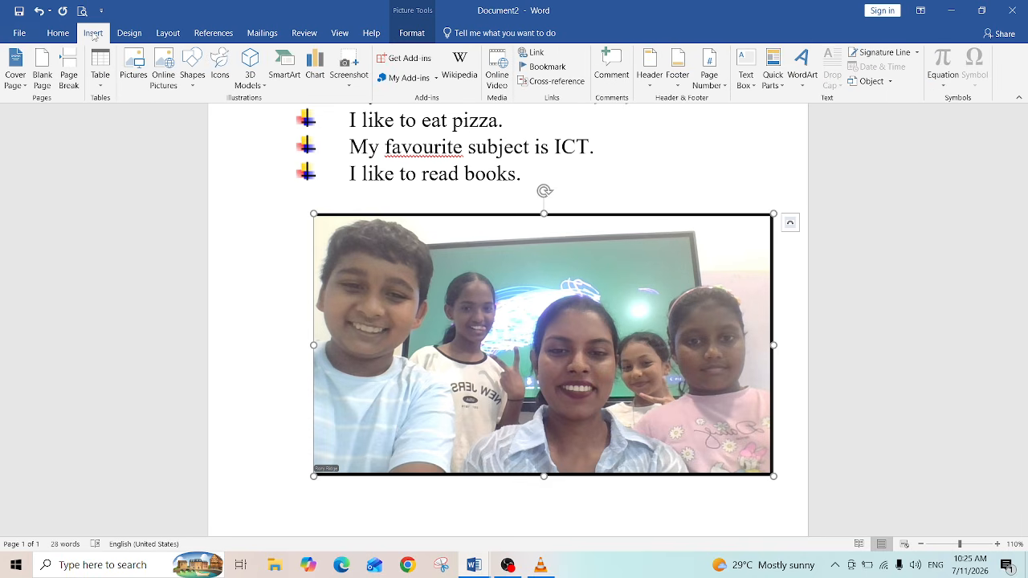
{"action": "left_click", "coordinate": [56, 33]}
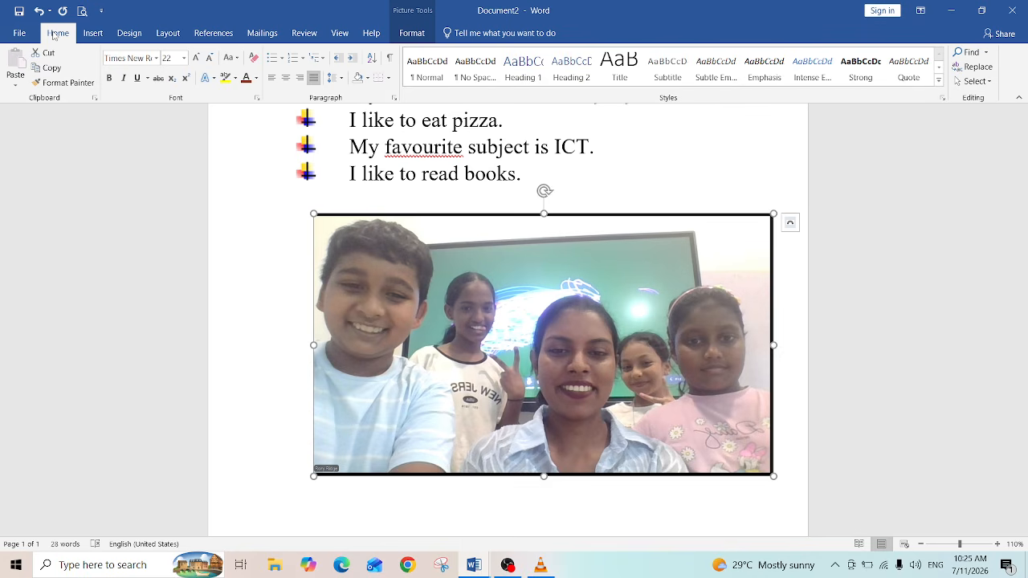
{"action": "left_click", "coordinate": [94, 34]}
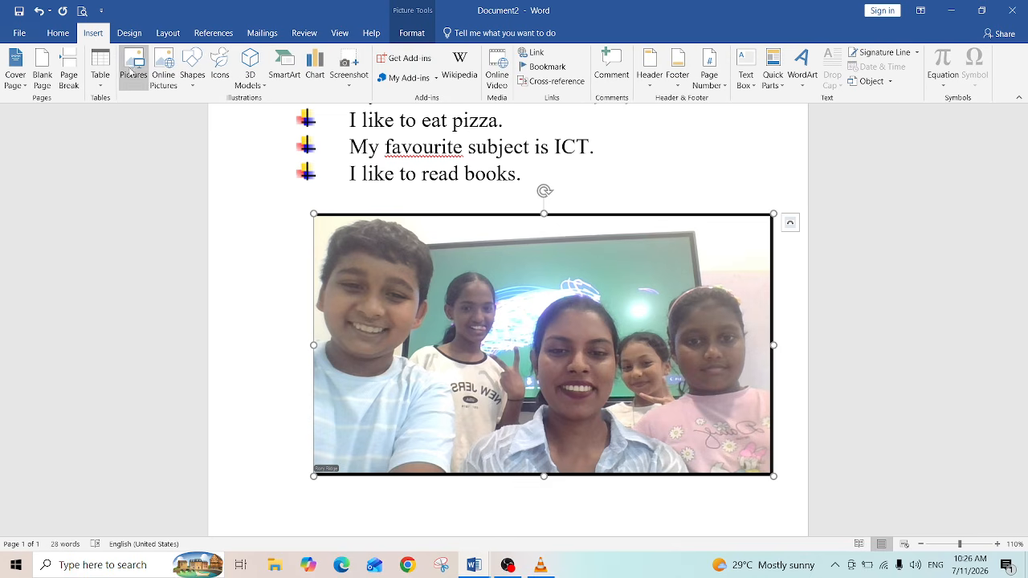
{"action": "left_click", "coordinate": [134, 72]}
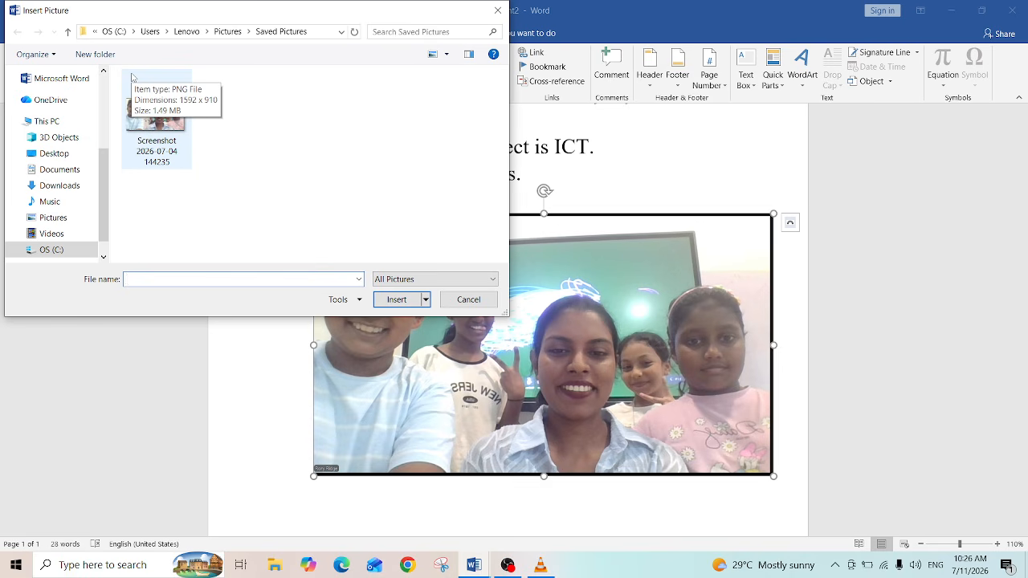
{"action": "left_click", "coordinate": [498, 11]}
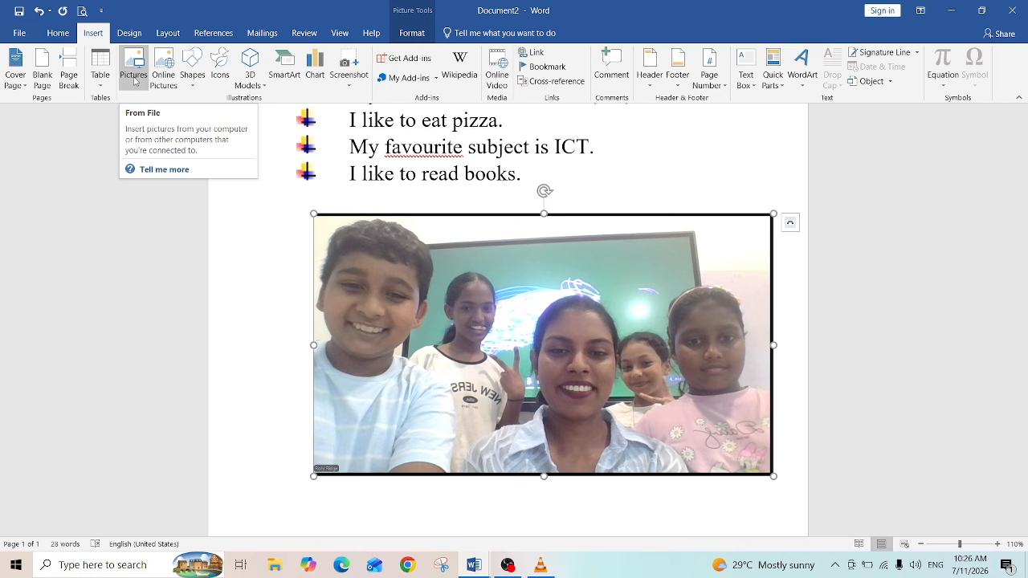
{"action": "left_click", "coordinate": [134, 80]}
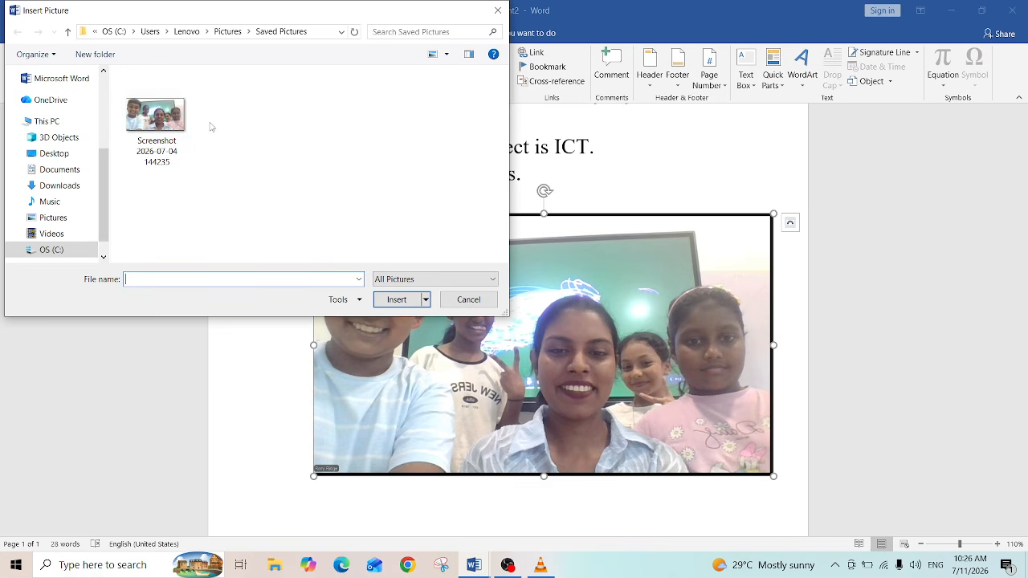
{"action": "left_click", "coordinate": [165, 126]}
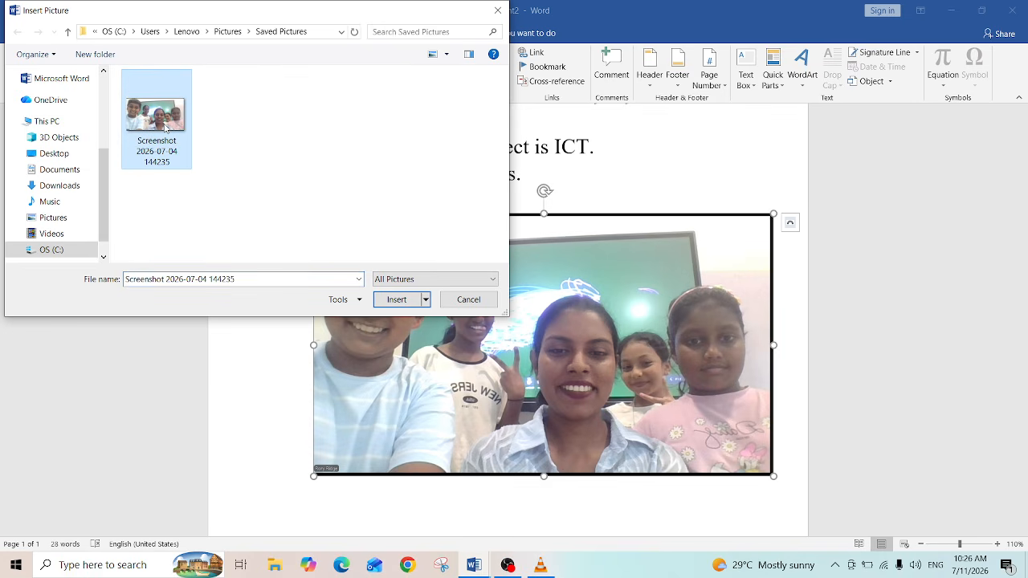
{"action": "left_click", "coordinate": [396, 300]}
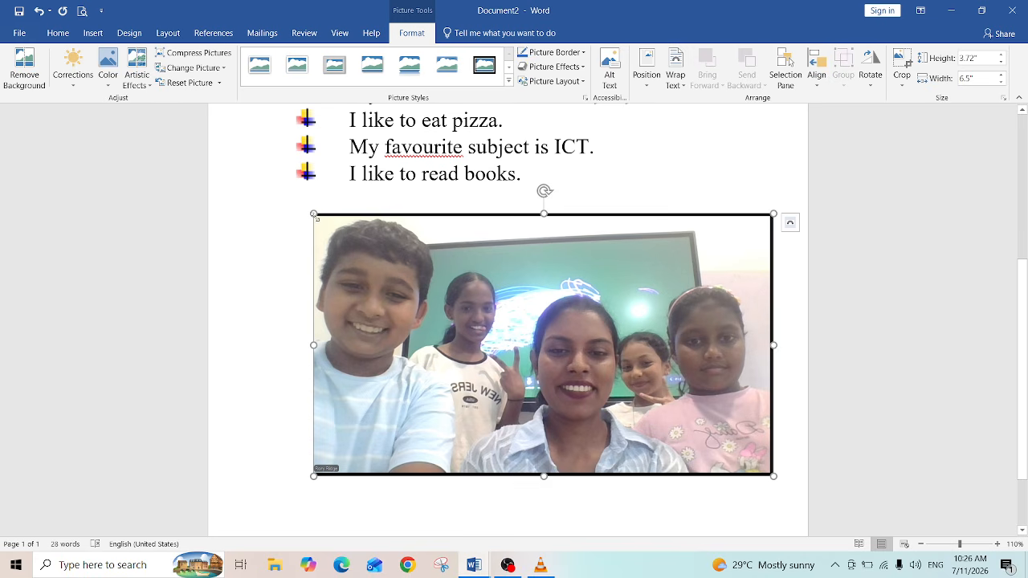
Step: Try resizing the picture by its corner handles and undo the flipped result
{"action": "mouse_move", "coordinate": [314, 215]}
{"action": "left_mouse_down"}
{"action": "mouse_move", "coordinate": [265, 202]}
{"action": "mouse_move", "coordinate": [401, 273]}
{"action": "mouse_move", "coordinate": [349, 237]}
{"action": "mouse_move", "coordinate": [319, 235]}
{"action": "left_mouse_up"}
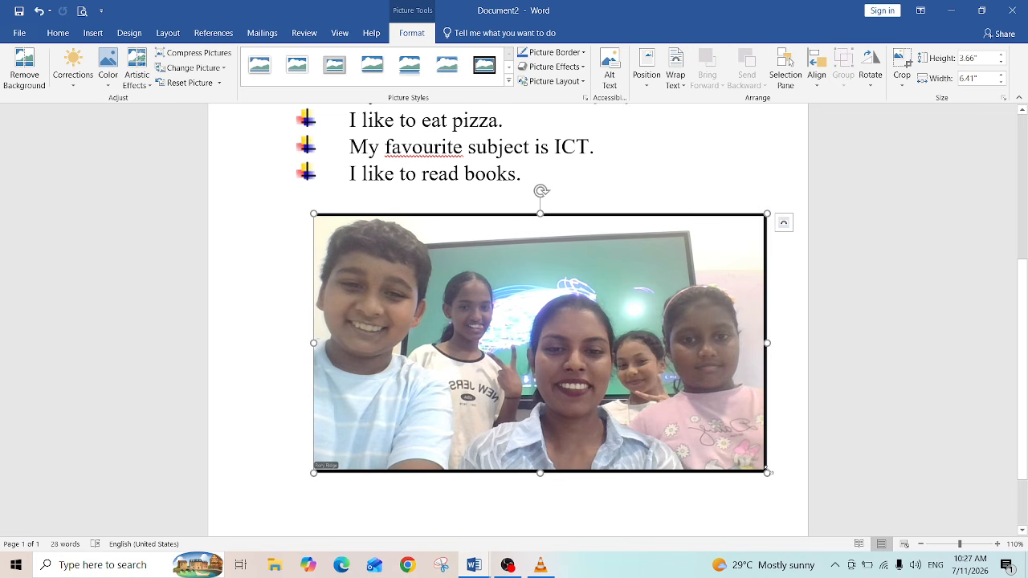
{"action": "left_click_drag", "start_coordinate": [768, 473], "coordinate": [618, 388]}
{"action": "left_click_drag", "start_coordinate": [609, 315], "coordinate": [553, 209]}
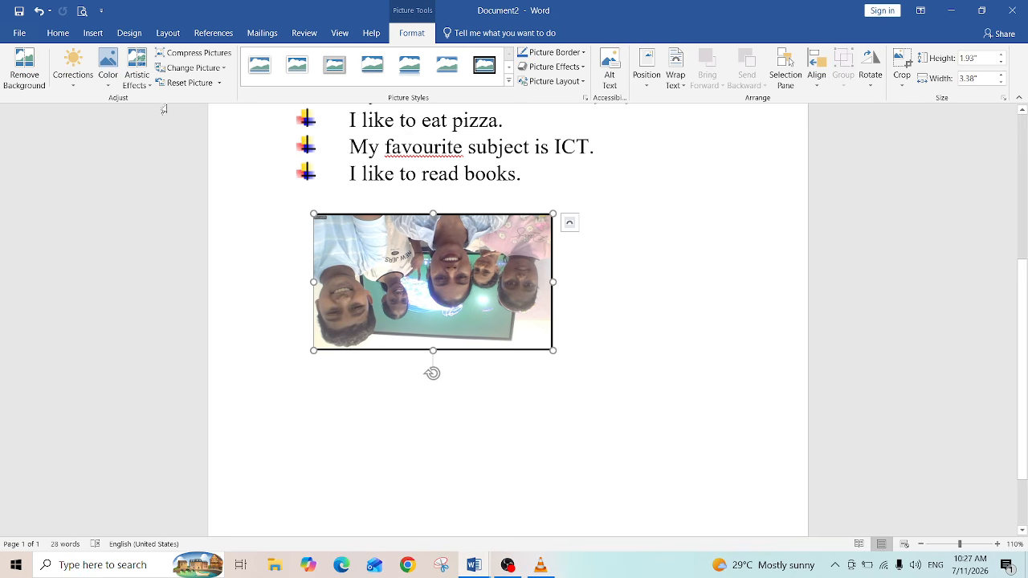
{"action": "left_click", "coordinate": [37, 13]}
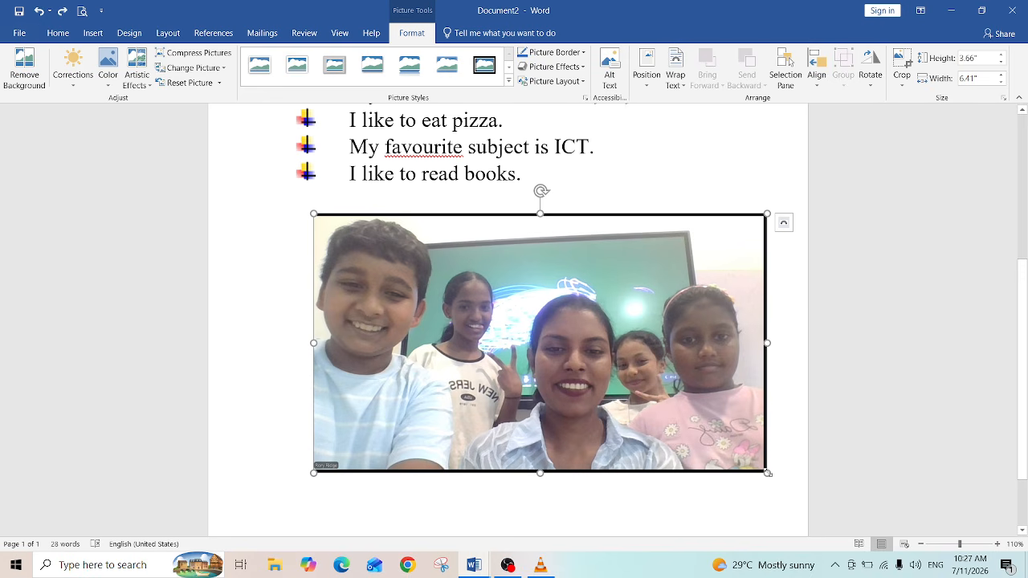
Step: Resize the picture to about 1.46 in high by 2.56 in wide
{"action": "left_click_drag", "start_coordinate": [767, 473], "coordinate": [367, 258]}
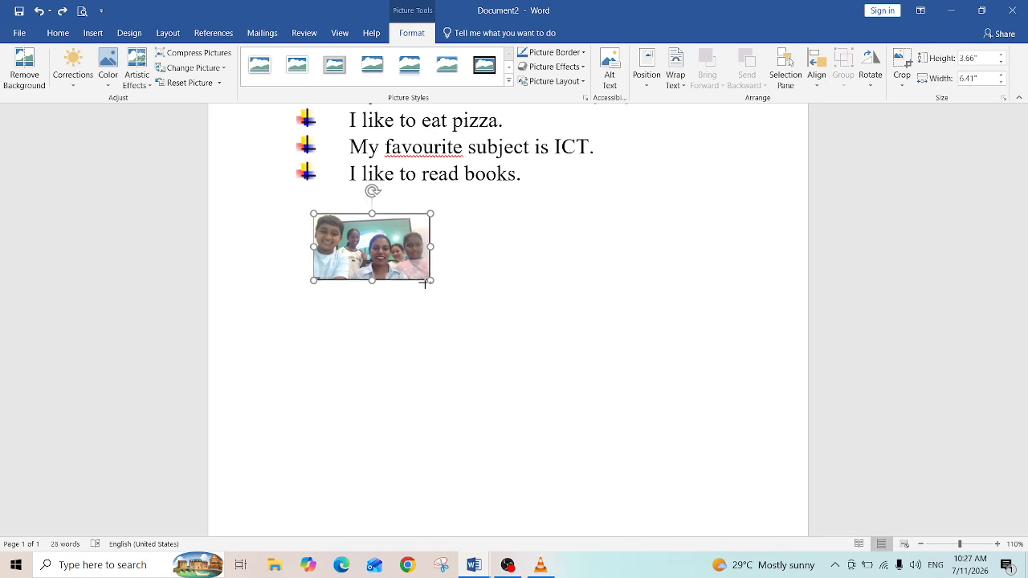
{"action": "left_click_drag", "start_coordinate": [443, 294], "coordinate": [494, 317]}
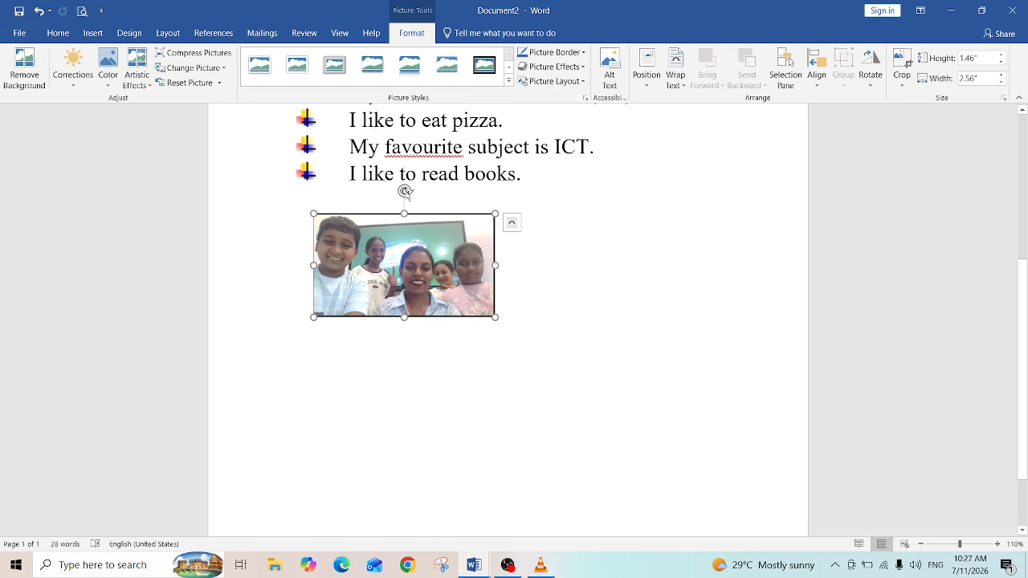
Step: Rotate the picture with its rotation handle, then undo and redo the rotation back to straight
{"action": "left_click_drag", "start_coordinate": [404, 191], "coordinate": [400, 233]}
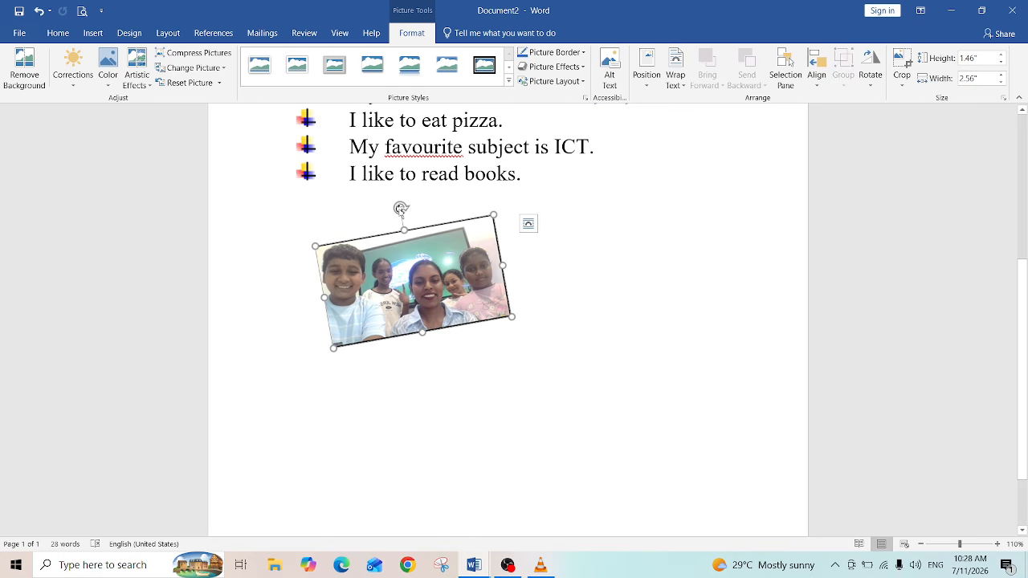
{"action": "mouse_move", "coordinate": [401, 209]}
{"action": "left_mouse_down"}
{"action": "mouse_move", "coordinate": [417, 197]}
{"action": "mouse_move", "coordinate": [410, 193]}
{"action": "left_mouse_up"}
{"action": "key", "text": "ctrl+z"}
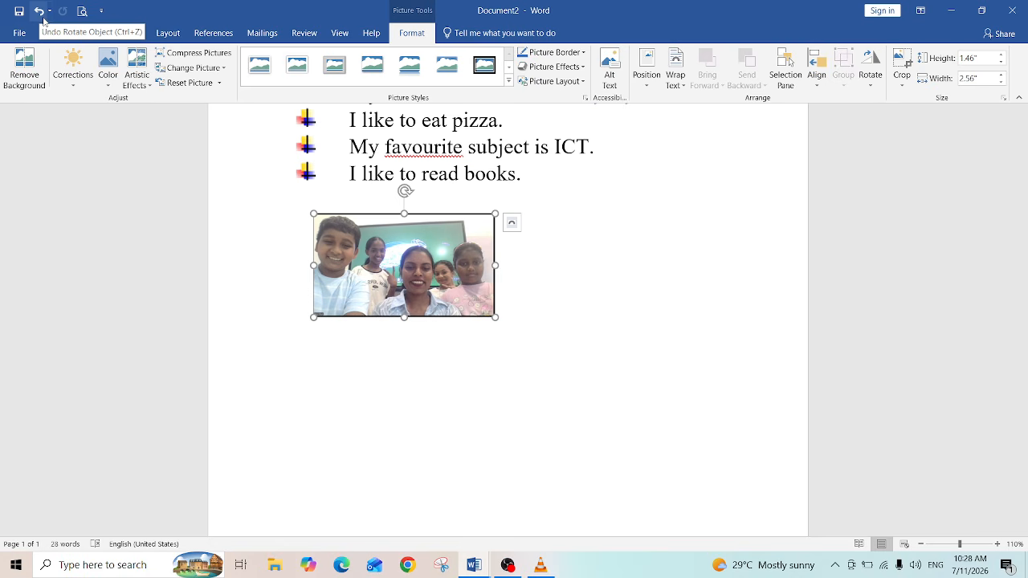
{"action": "left_click", "coordinate": [44, 20]}
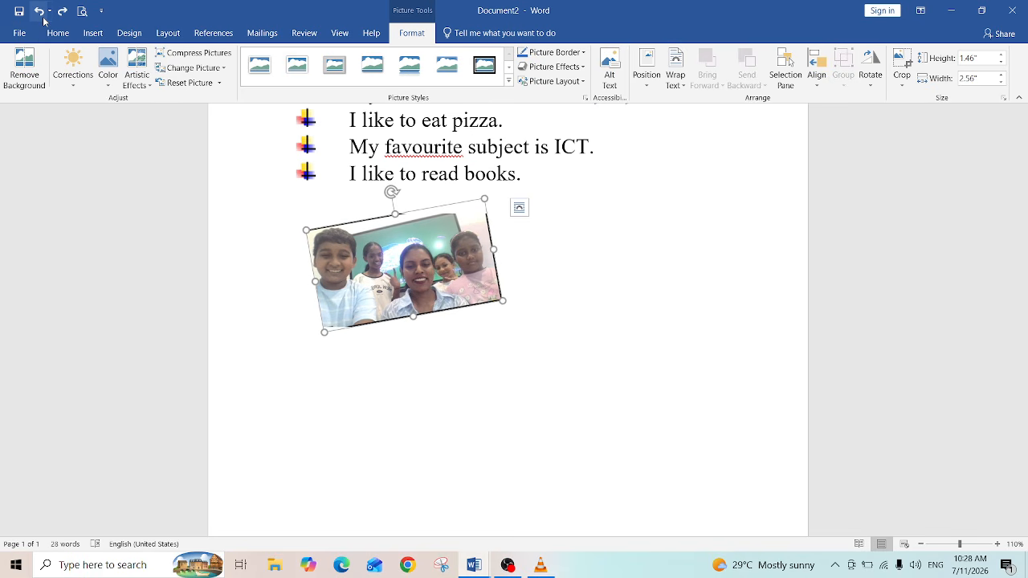
{"action": "left_click", "coordinate": [39, 16]}
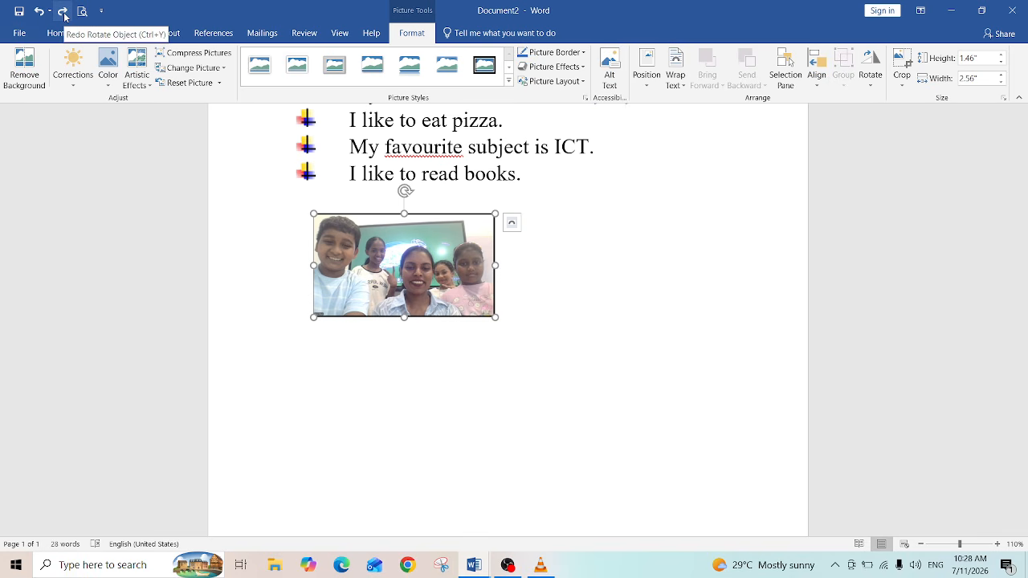
{"action": "left_click", "coordinate": [63, 12]}
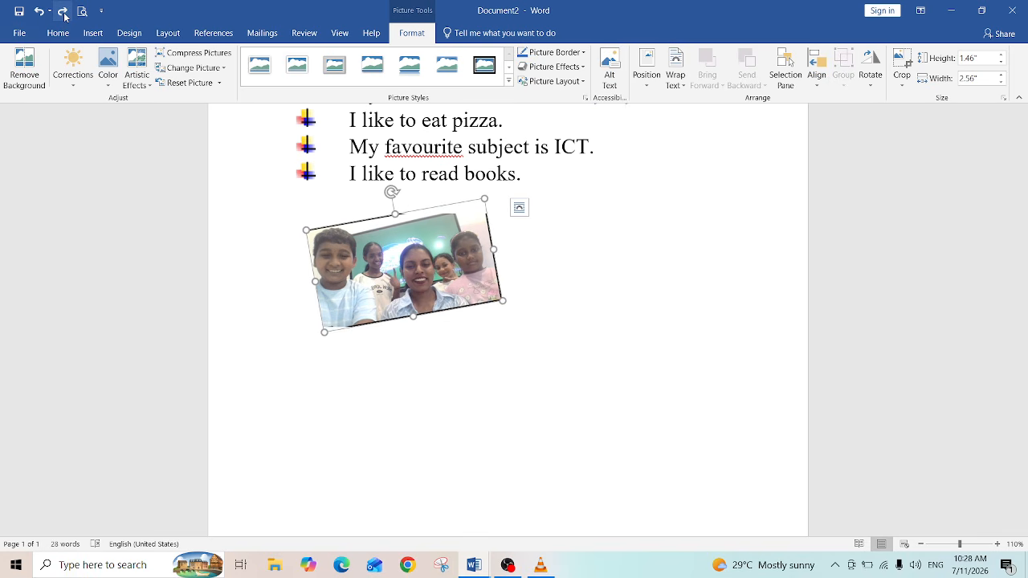
{"action": "left_click", "coordinate": [63, 12]}
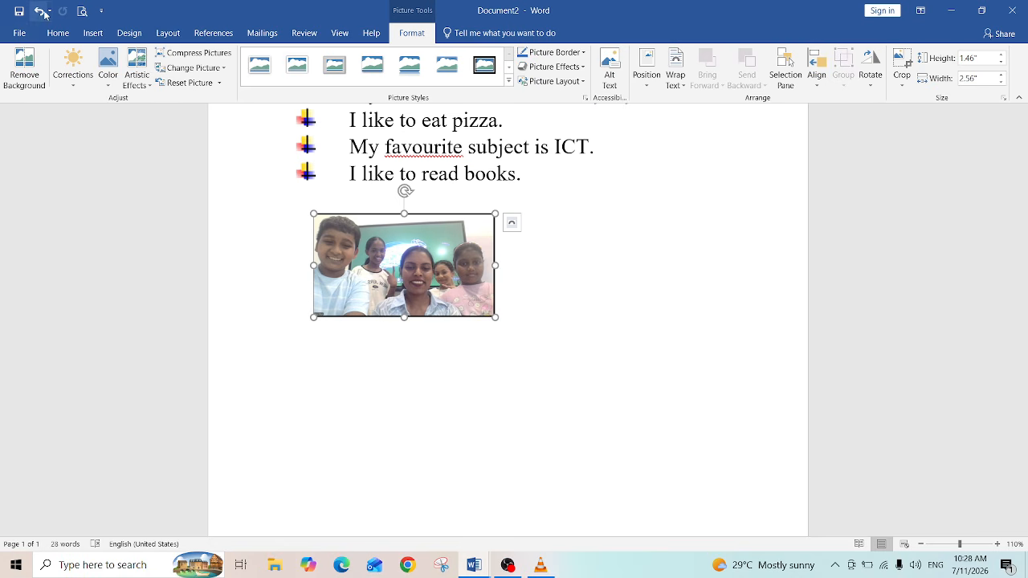
Step: Undo the last three picture changes, back to the larger size, and redo all three again
{"action": "left_click", "coordinate": [39, 11]}
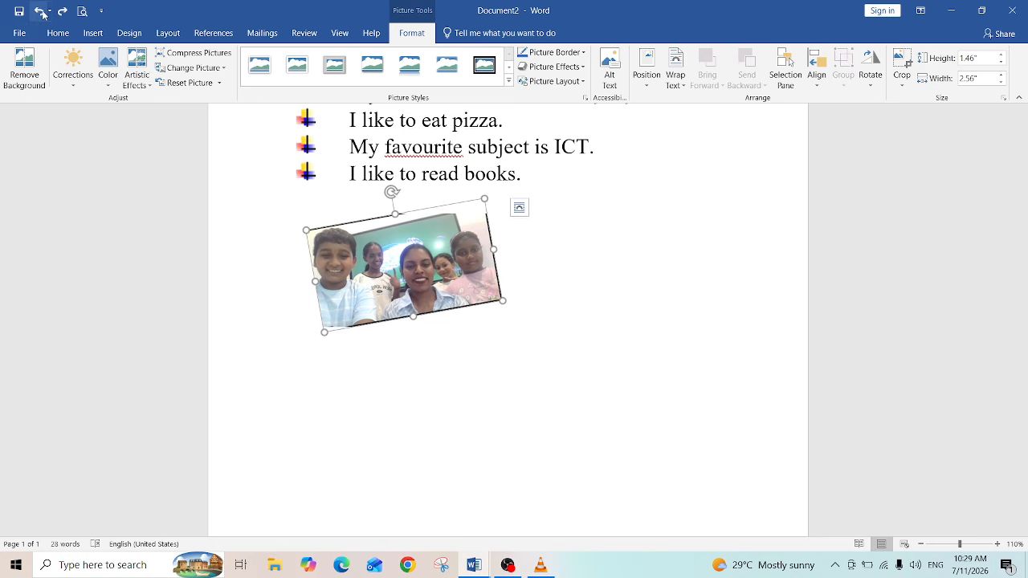
{"action": "left_click", "coordinate": [38, 11]}
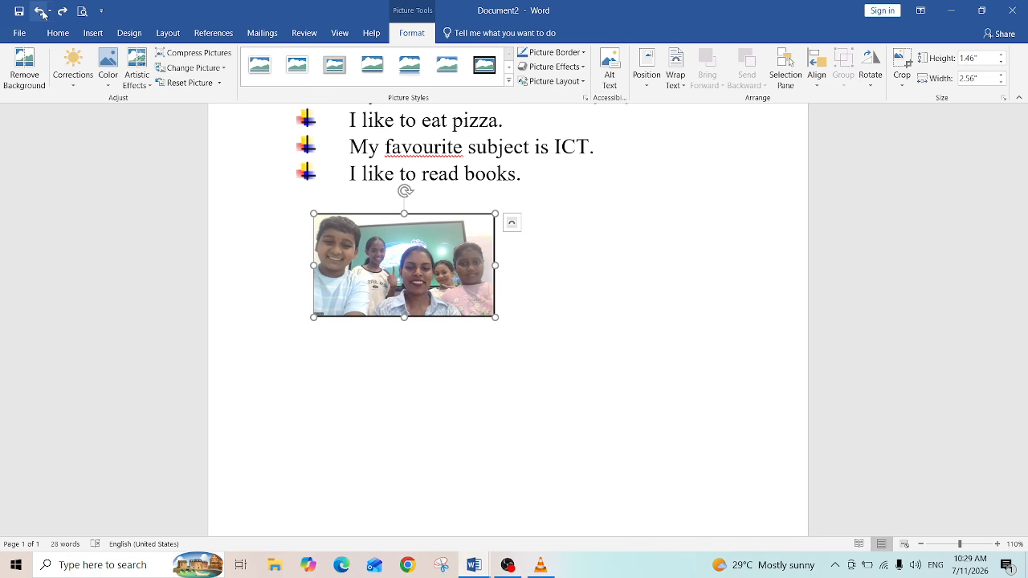
{"action": "left_click", "coordinate": [38, 11]}
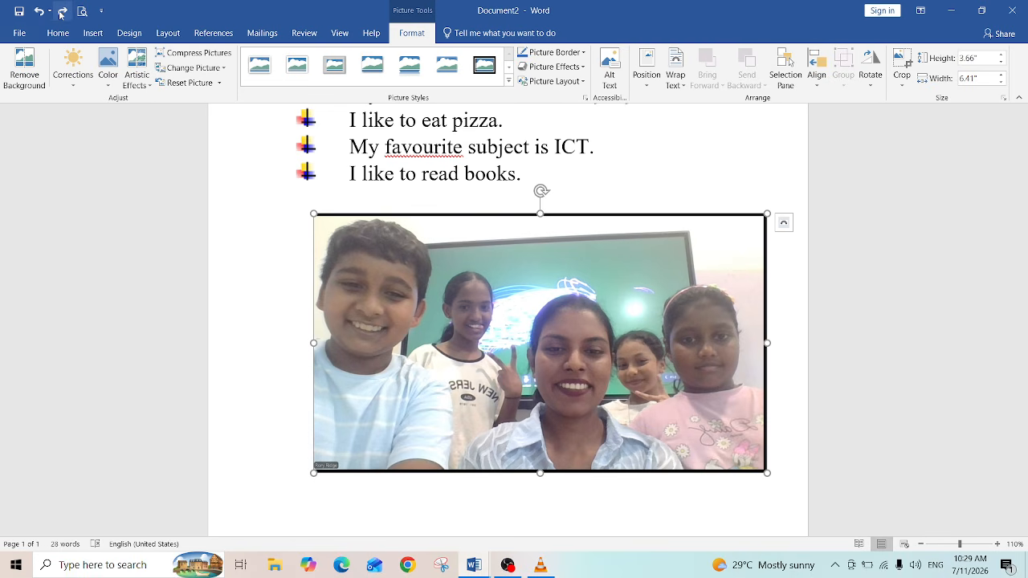
{"action": "left_click", "coordinate": [62, 11]}
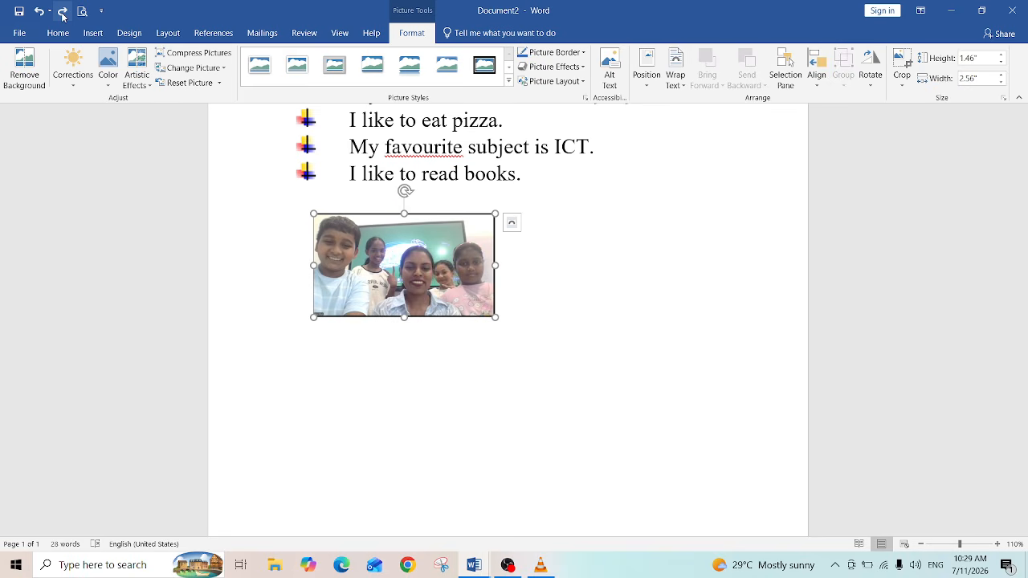
{"action": "left_click", "coordinate": [62, 11]}
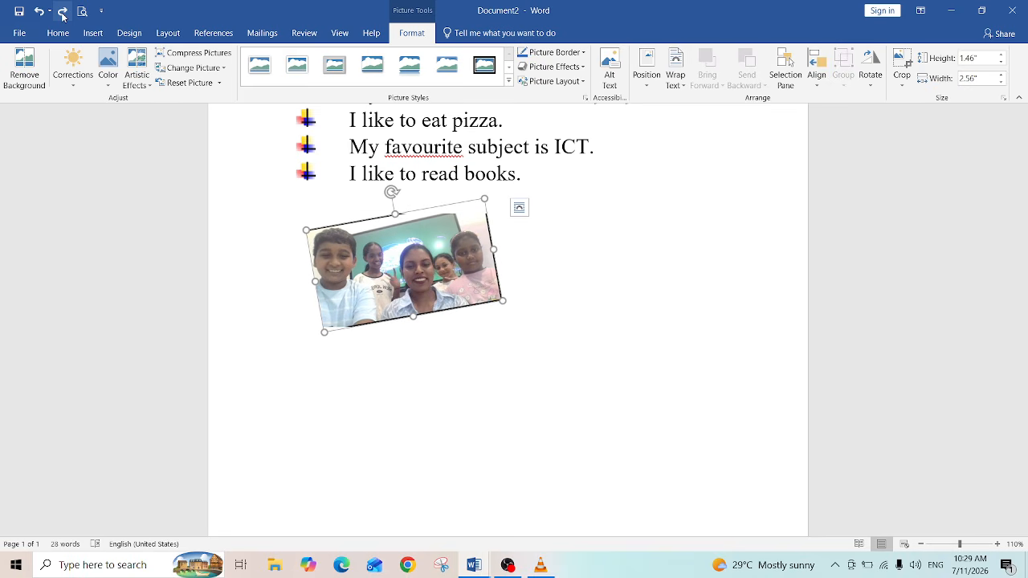
{"action": "left_click", "coordinate": [62, 11]}
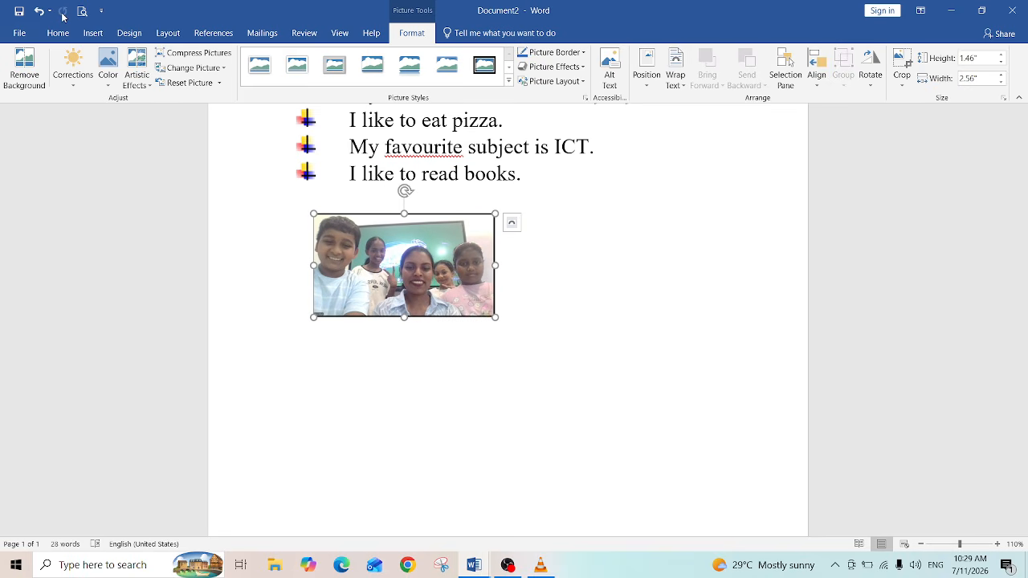
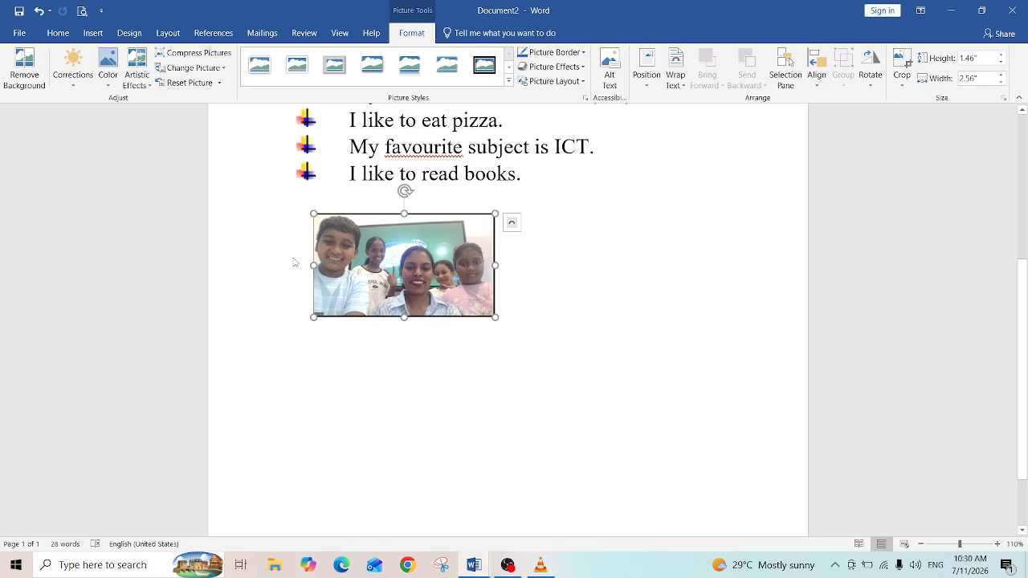
Step: Start a new empty paragraph below the picture
{"action": "left_click", "coordinate": [314, 384]}
{"action": "key", "text": "Return"}
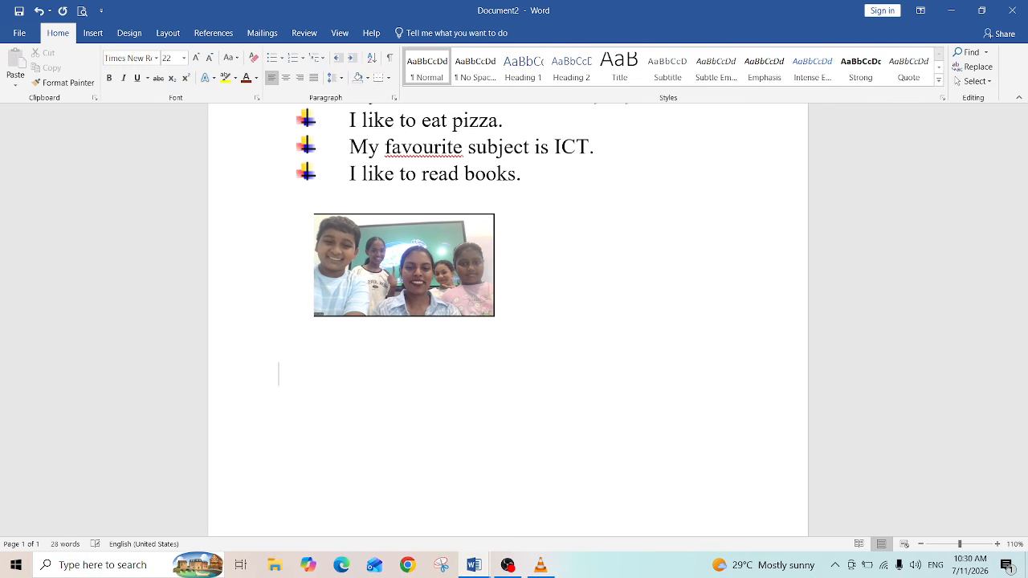
{"action": "left_click", "coordinate": [95, 34]}
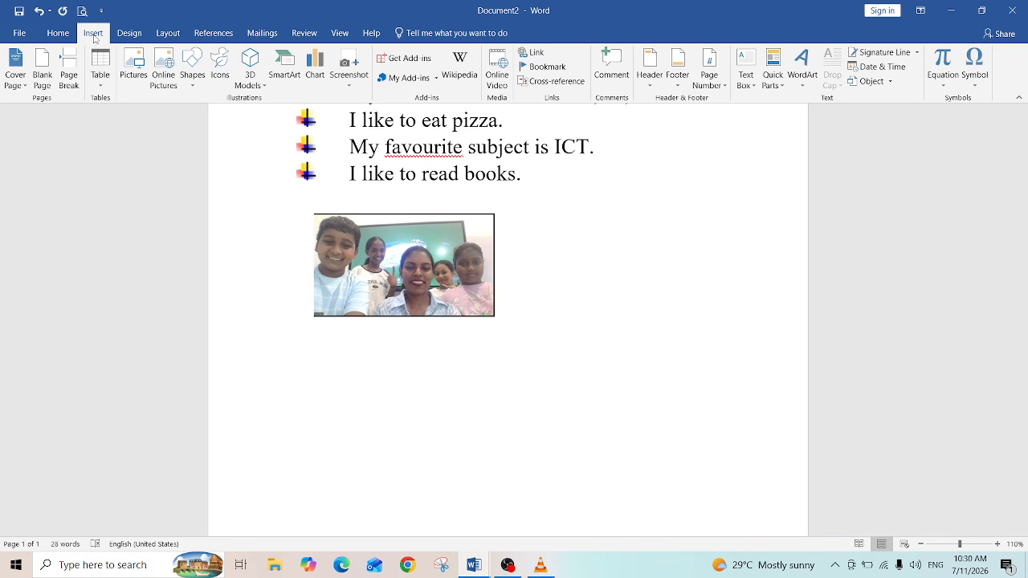
{"action": "left_click", "coordinate": [99, 88]}
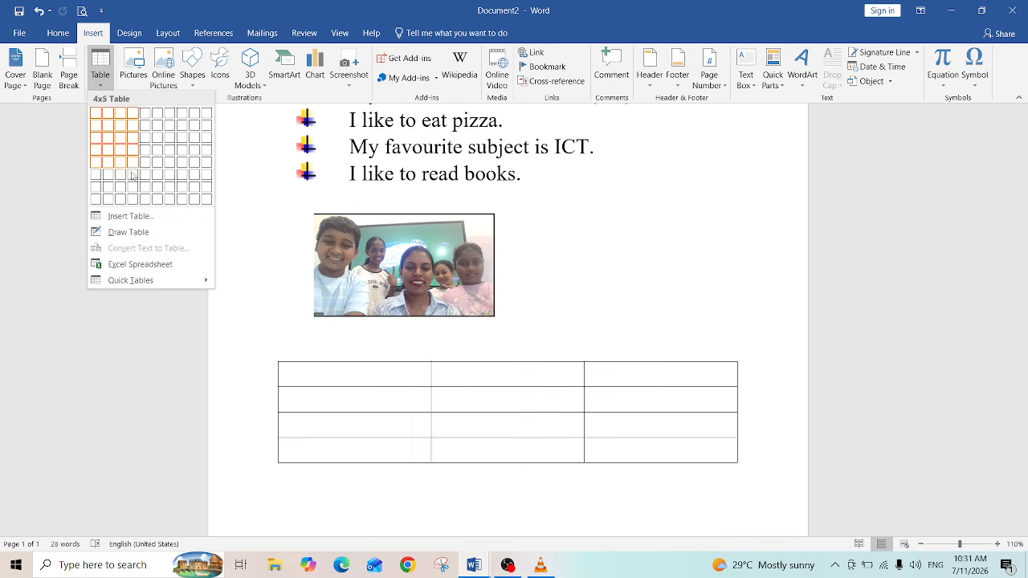
{"action": "left_click", "coordinate": [145, 217]}
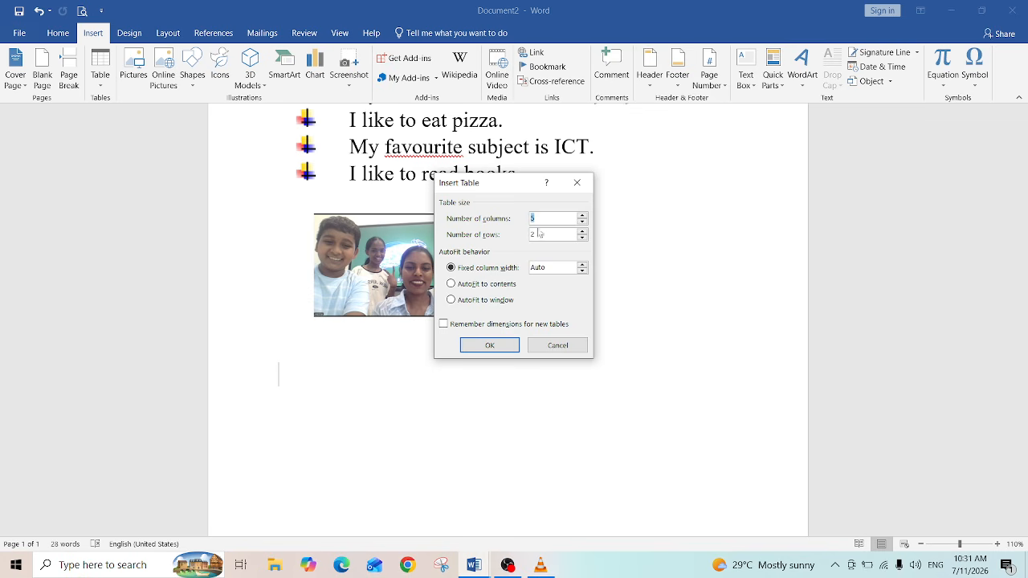
{"action": "left_click", "coordinate": [582, 187]}
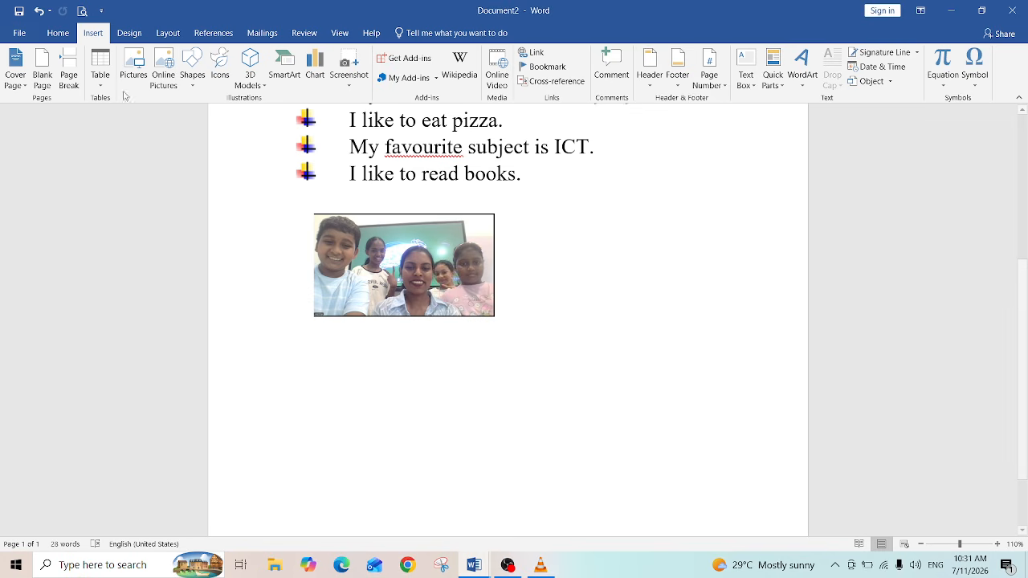
Step: Insert a table with 5 columns and 9 rows below the picture
{"action": "left_click", "coordinate": [97, 82]}
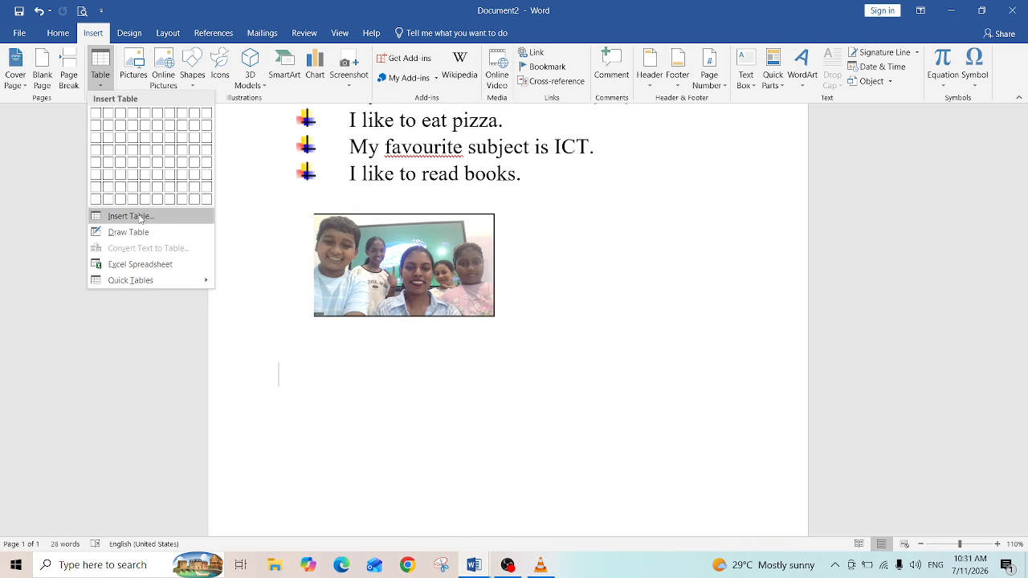
{"action": "left_click", "coordinate": [131, 216]}
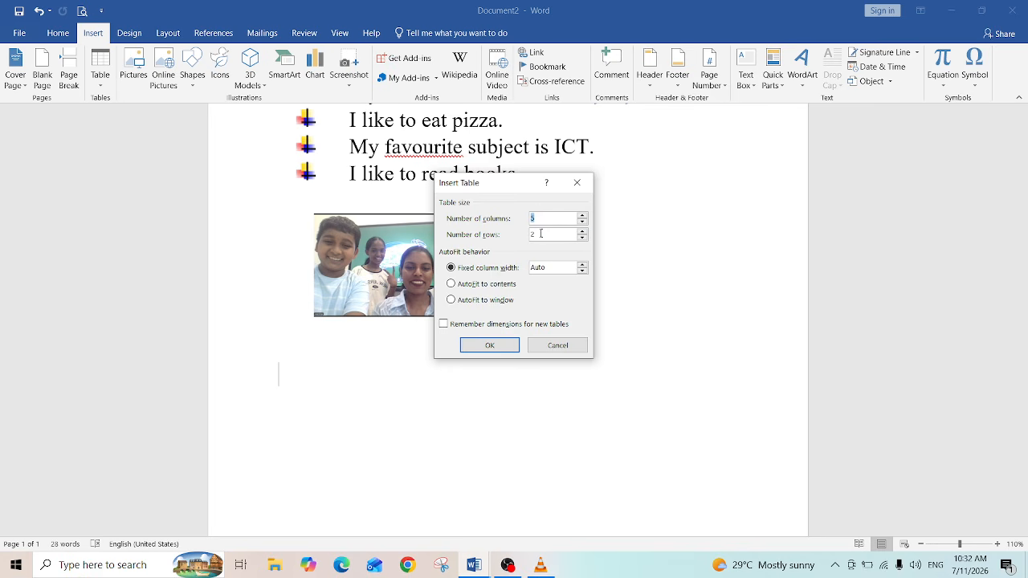
{"action": "left_click", "coordinate": [540, 232]}
{"action": "left_click_drag", "start_coordinate": [541, 233], "coordinate": [523, 236]}
{"action": "type", "text": "9"}
{"action": "left_click", "coordinate": [497, 347]}
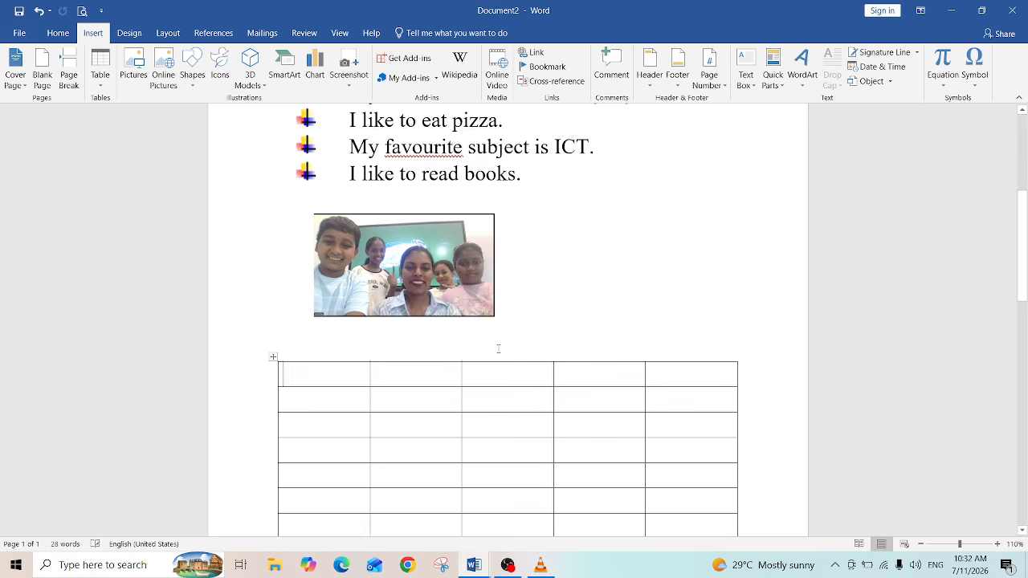
Step: Add several blank lines above the table to push it further down the page
{"action": "left_click_drag", "start_coordinate": [1024, 288], "coordinate": [1025, 332]}
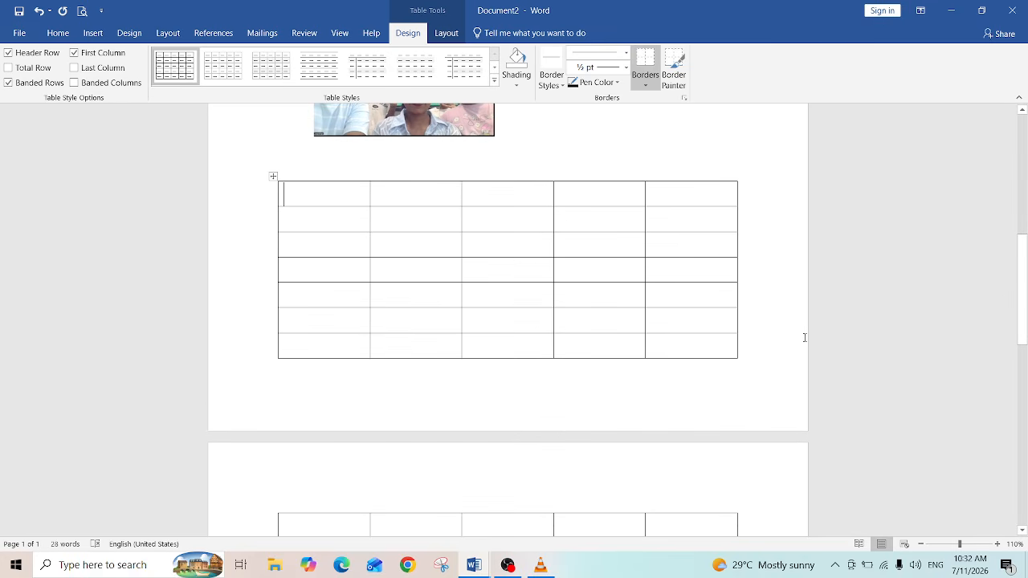
{"action": "left_click", "coordinate": [518, 149]}
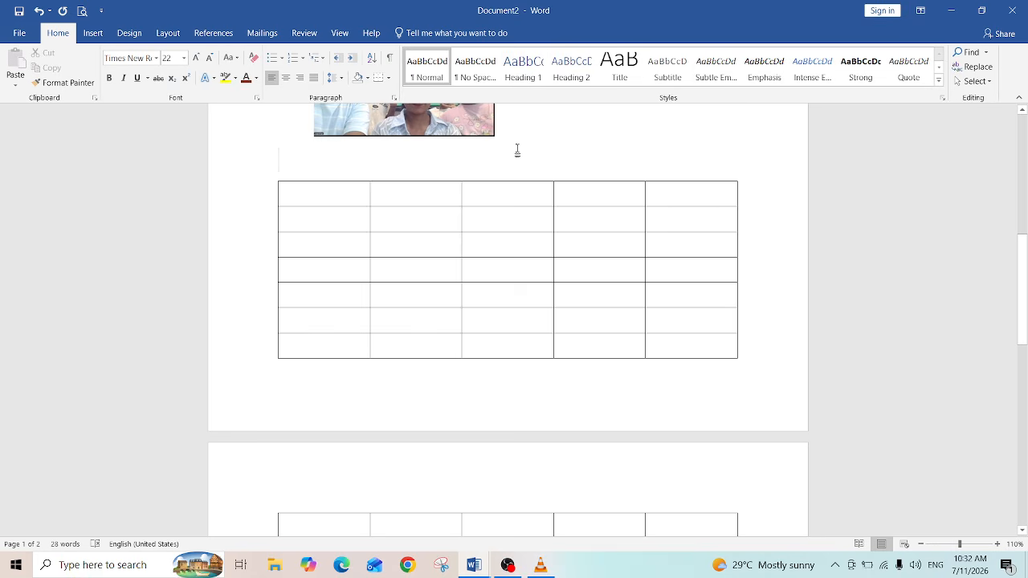
{"action": "key", "text": "Return"}
{"action": "key", "text": "Return"}
{"action": "key", "text": "Return"}
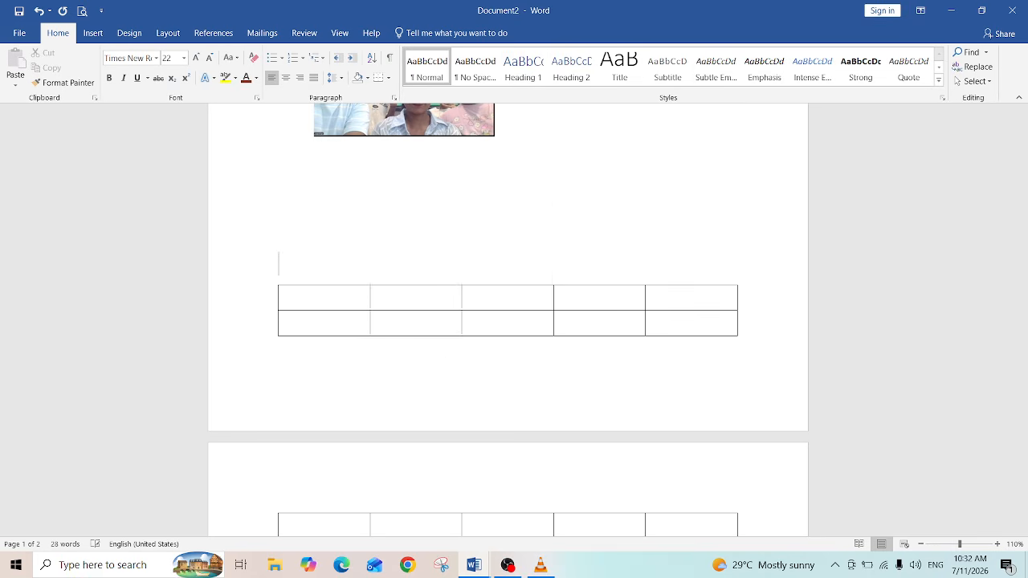
{"action": "key", "text": "Return"}
{"action": "key", "text": "Return"}
{"action": "key", "text": "Return"}
{"action": "key", "text": "Return"}
{"action": "key", "text": "Return"}
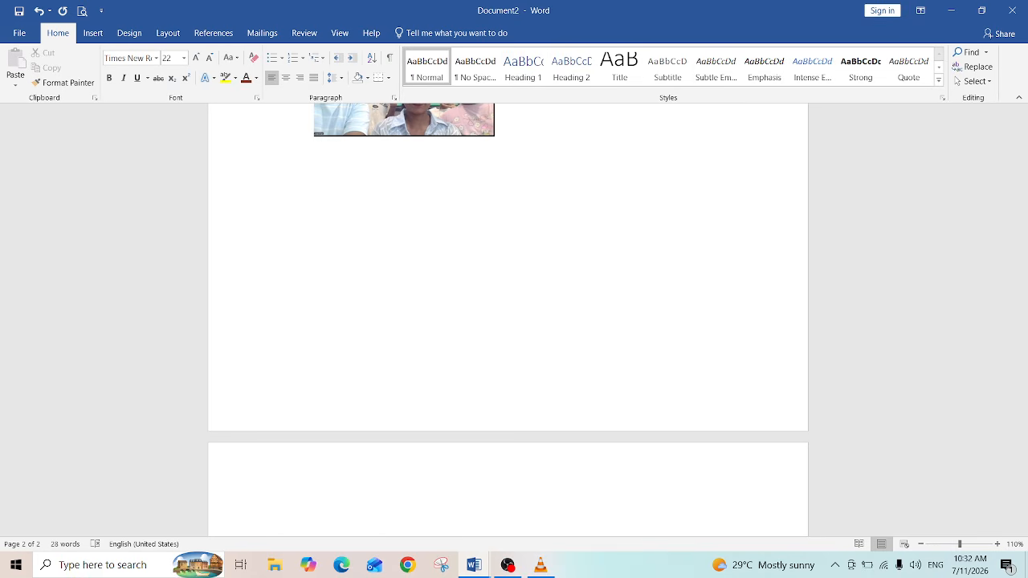
{"action": "key", "text": "BackSpace"}
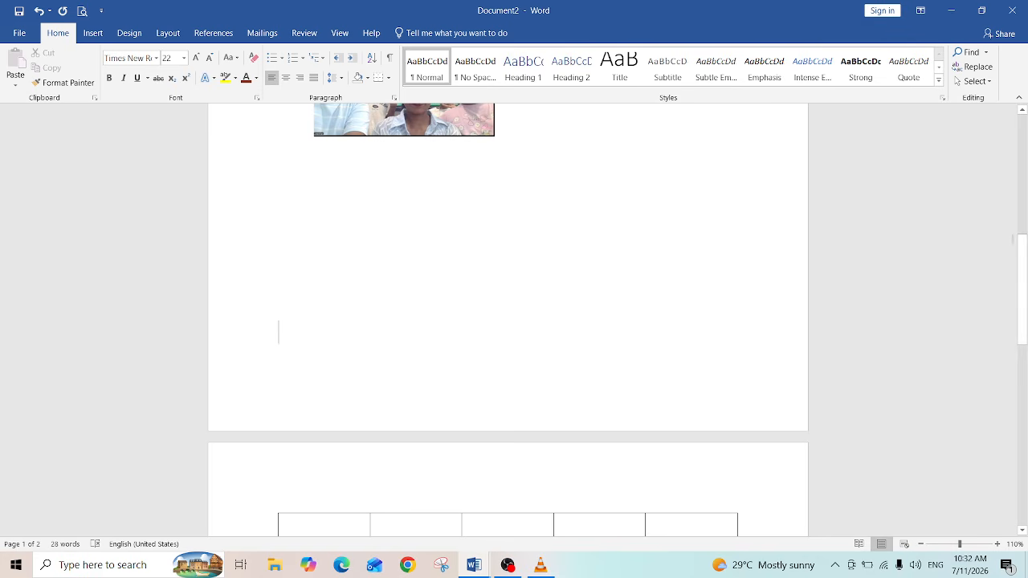
Step: Enlarge the picture by its corner handle to nearly the full text width
{"action": "mouse_move", "coordinate": [1026, 275]}
{"action": "left_mouse_down"}
{"action": "mouse_move", "coordinate": [1021, 315]}
{"action": "mouse_move", "coordinate": [988, 179]}
{"action": "mouse_move", "coordinate": [1024, 266]}
{"action": "left_mouse_up"}
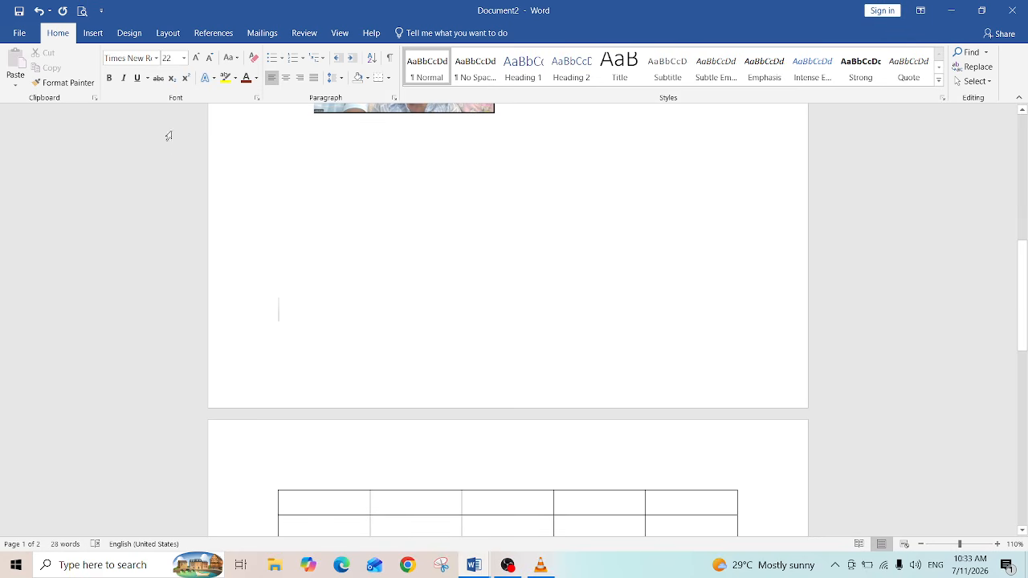
{"action": "left_click", "coordinate": [418, 114]}
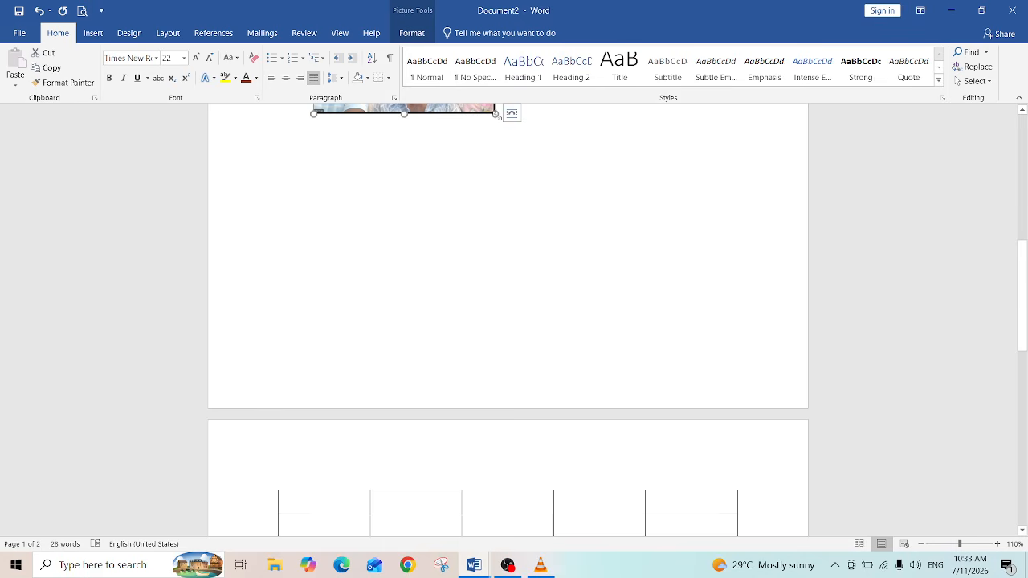
{"action": "left_click_drag", "start_coordinate": [1023, 268], "coordinate": [1023, 200]}
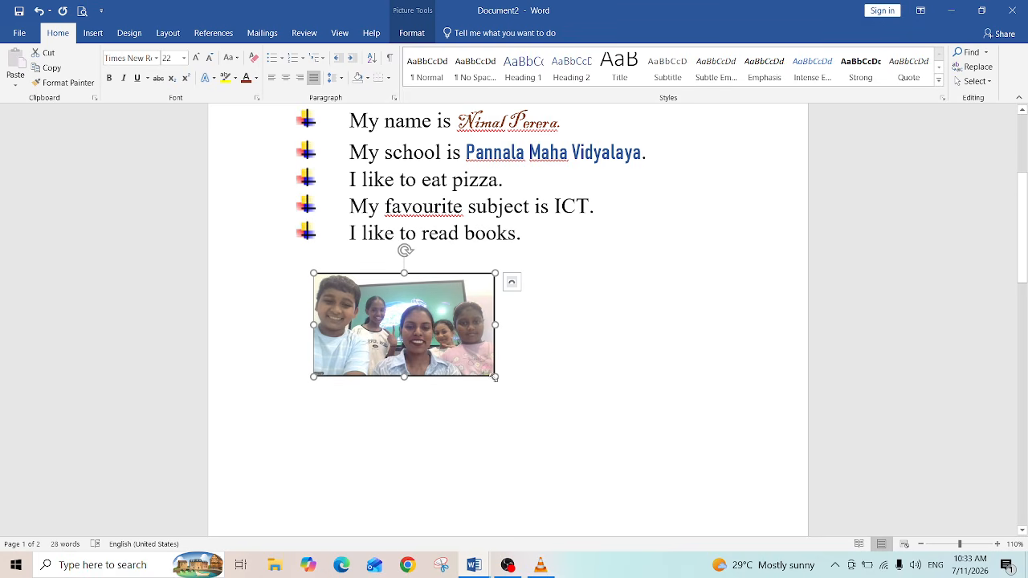
{"action": "left_click_drag", "start_coordinate": [494, 377], "coordinate": [722, 439]}
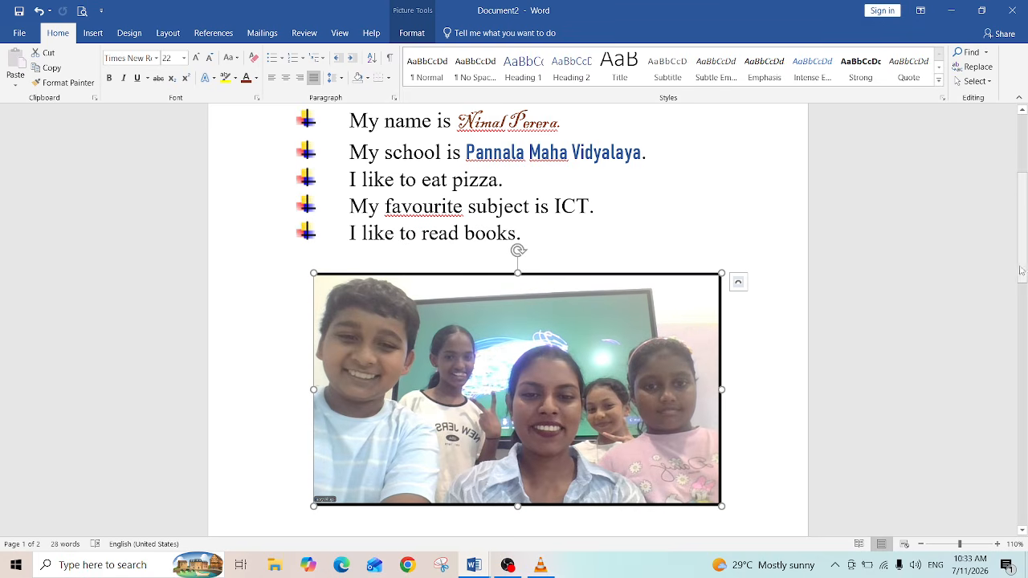
Step: Delete the extra blank lines between the picture and the table
{"action": "left_click_drag", "start_coordinate": [1025, 266], "coordinate": [1026, 372]}
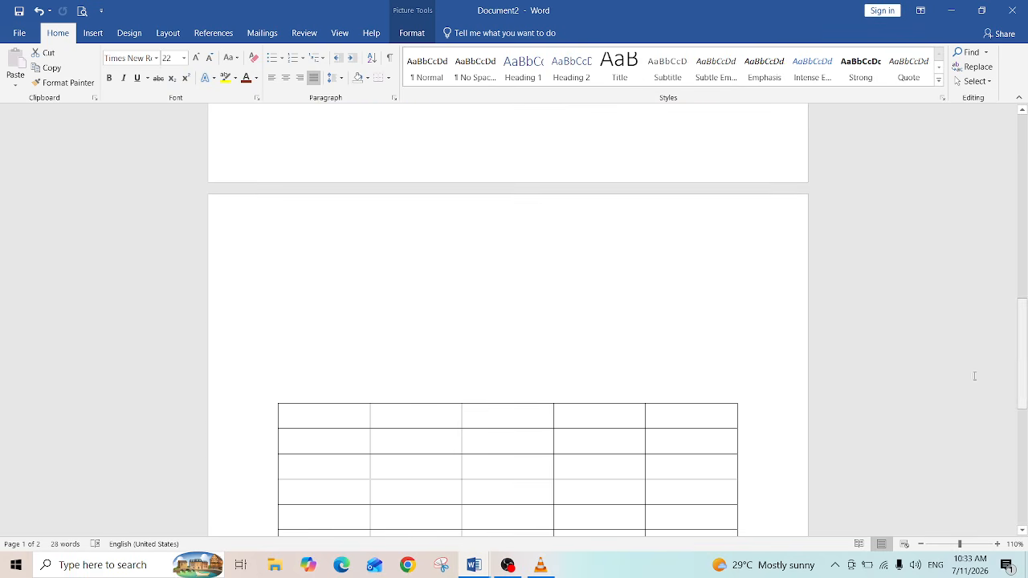
{"action": "left_click", "coordinate": [324, 346]}
{"action": "key", "text": "BackSpace"}
{"action": "key", "text": "BackSpace"}
{"action": "key", "text": "BackSpace"}
{"action": "key", "text": "BackSpace"}
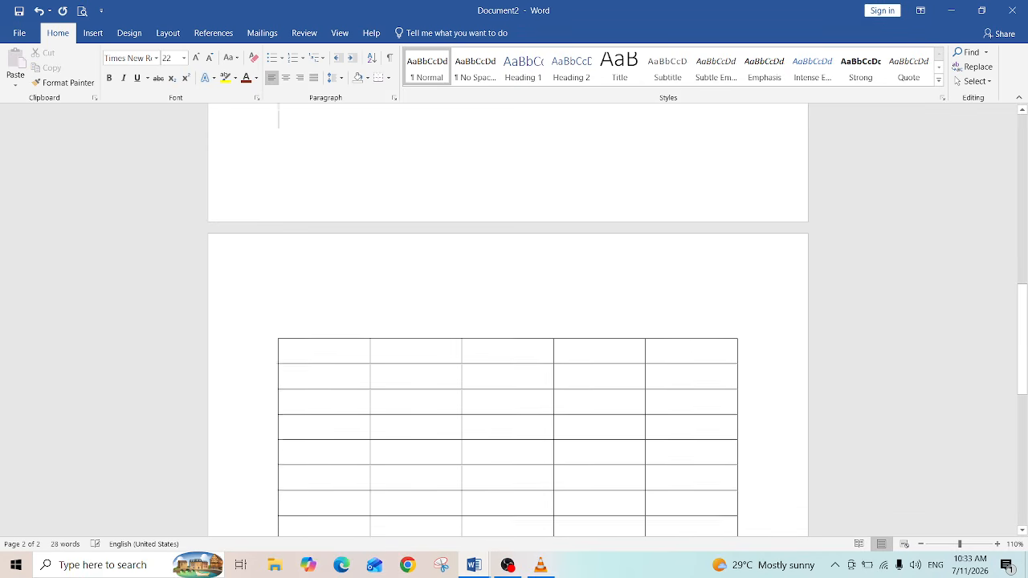
{"action": "key", "text": "BackSpace"}
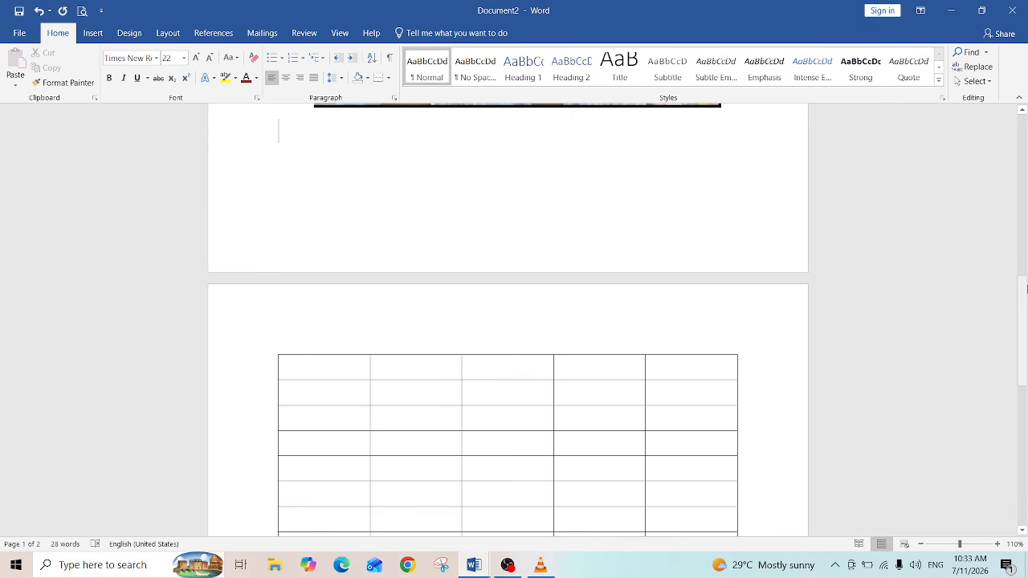
{"action": "left_click_drag", "start_coordinate": [1025, 323], "coordinate": [1027, 374]}
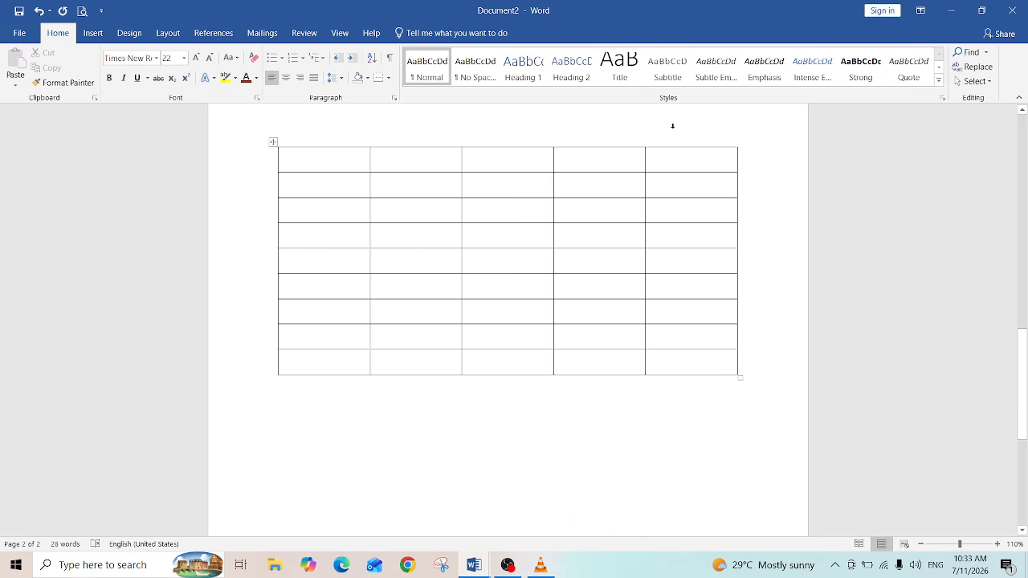
Step: Fill the table's first row with the headings Monday, Tuesday, Wednesday, Thursday and Friday
{"action": "left_click", "coordinate": [296, 160]}
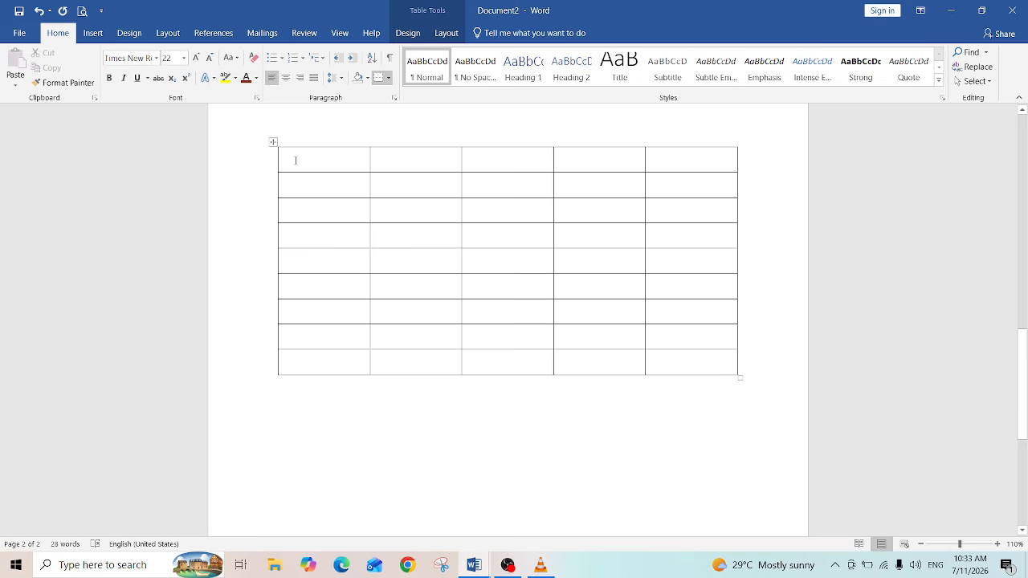
{"action": "type", "text": "Monday"}
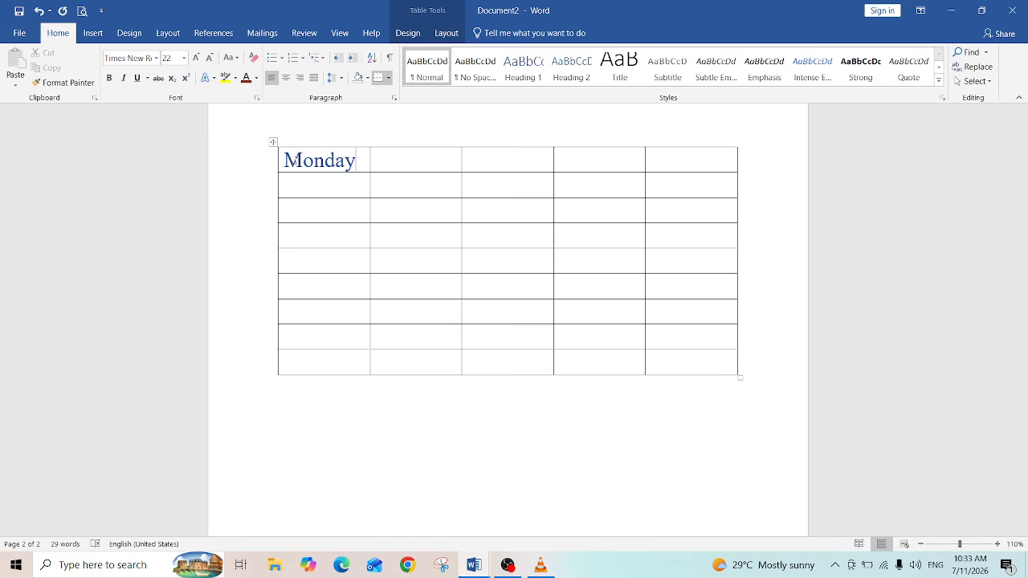
{"action": "key", "text": "Tab"}
{"action": "type", "text": "Tuesday"}
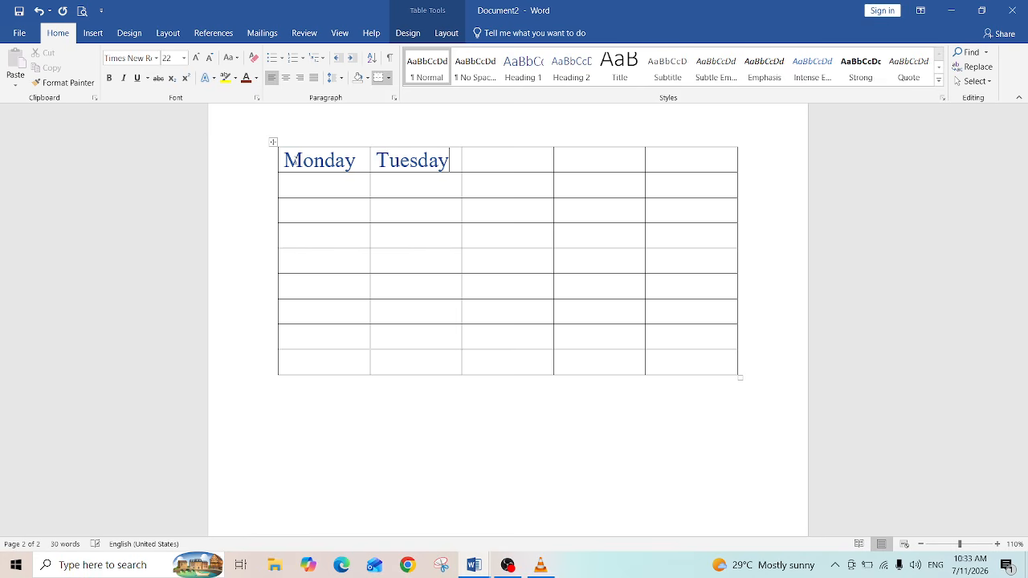
{"action": "key", "text": "Tab"}
{"action": "type", "text": "Wedne"}
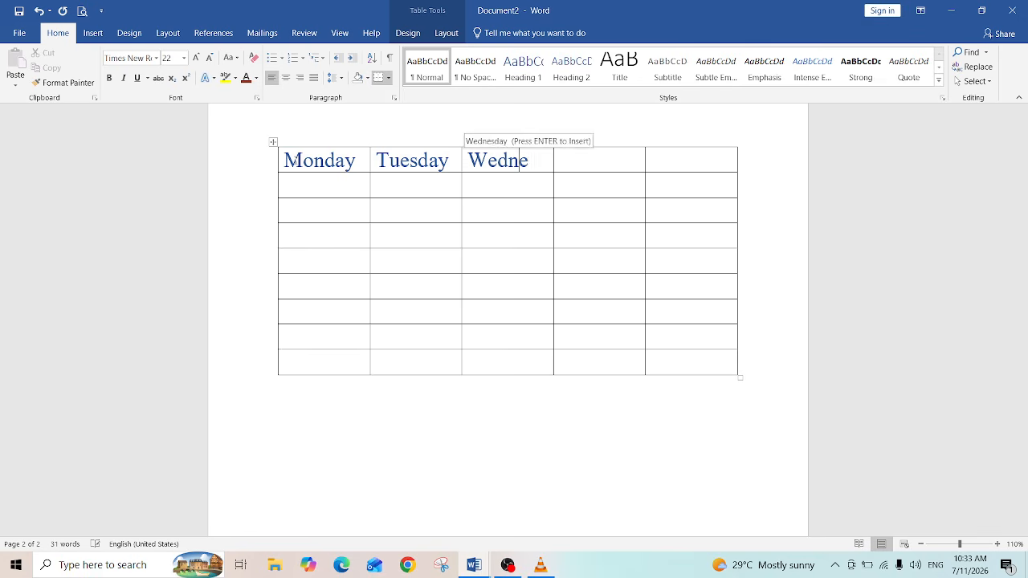
{"action": "type", "text": "sday"}
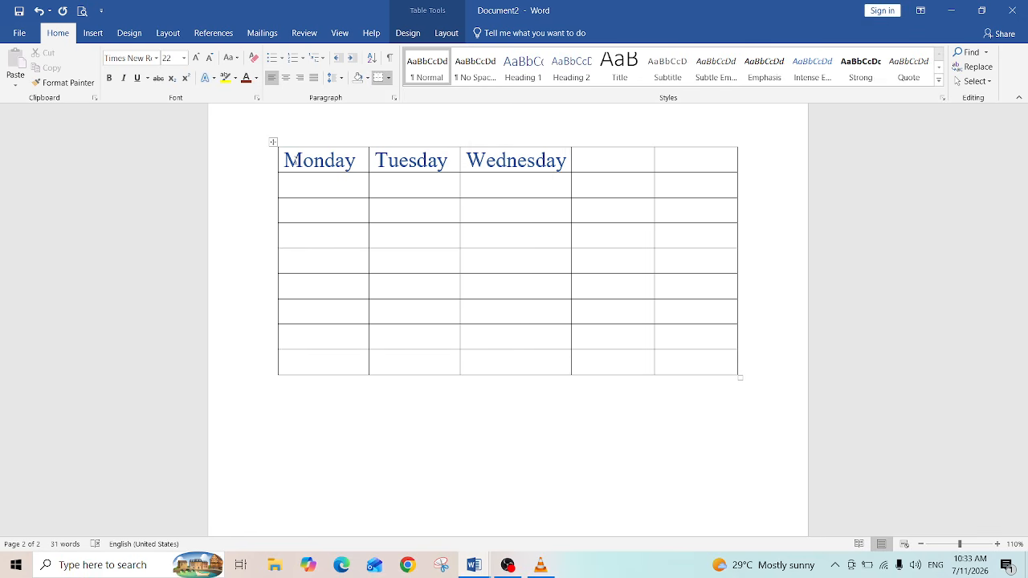
{"action": "key", "text": "Tab"}
{"action": "type", "text": "Thu"}
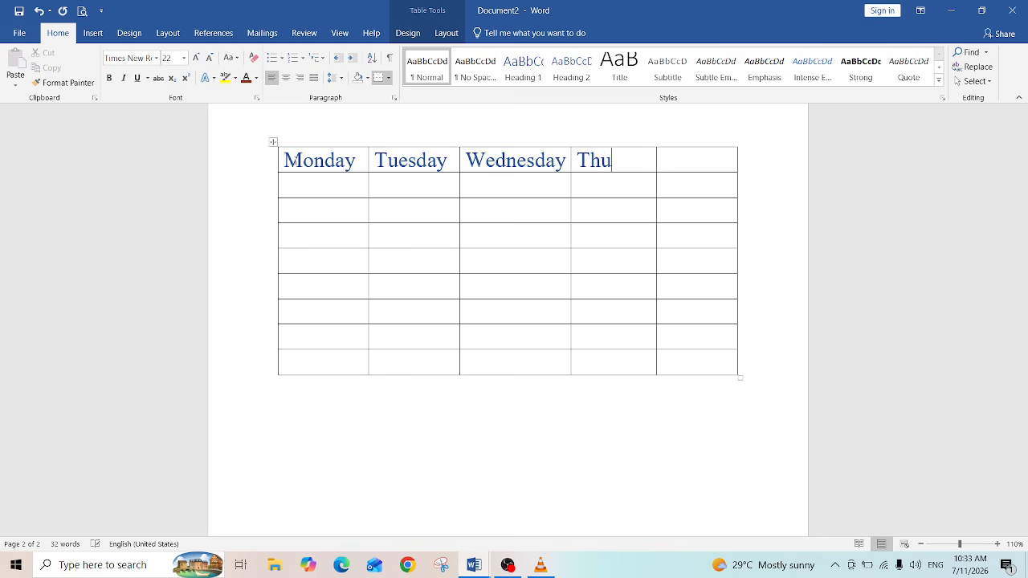
{"action": "type", "text": "rsday"}
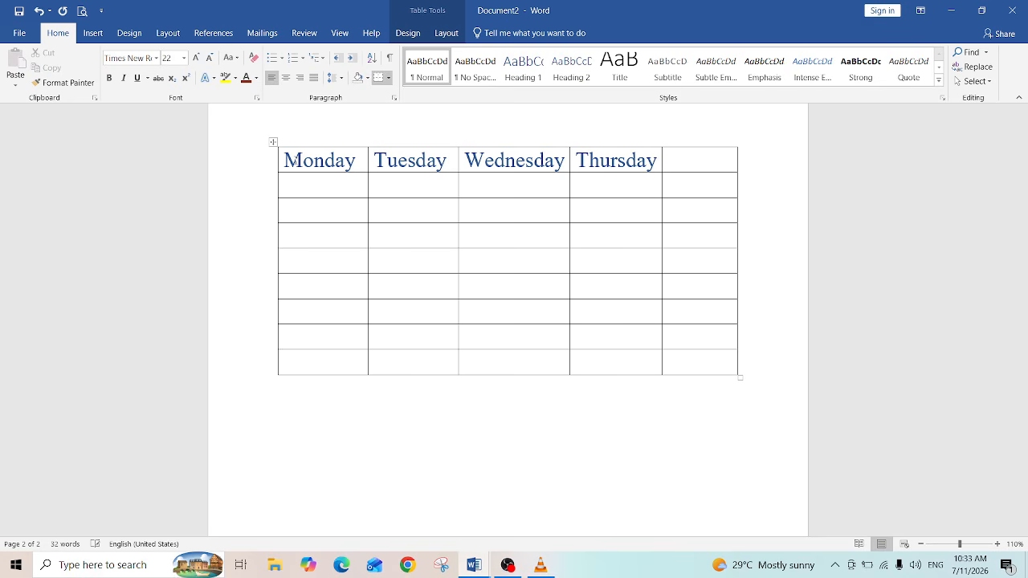
{"action": "key", "text": "Tab"}
{"action": "type", "text": "Fr"}
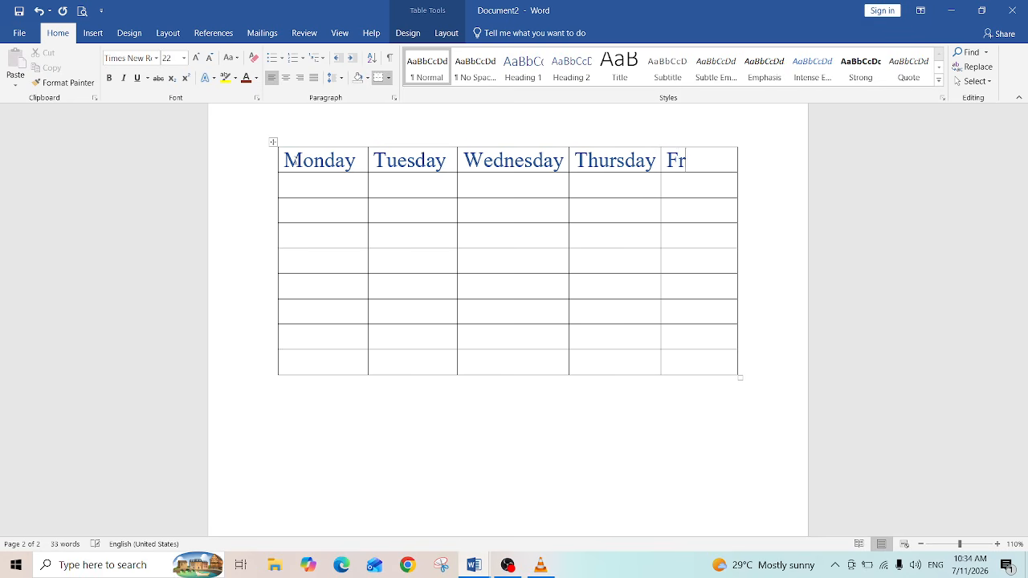
{"action": "type", "text": "iday"}
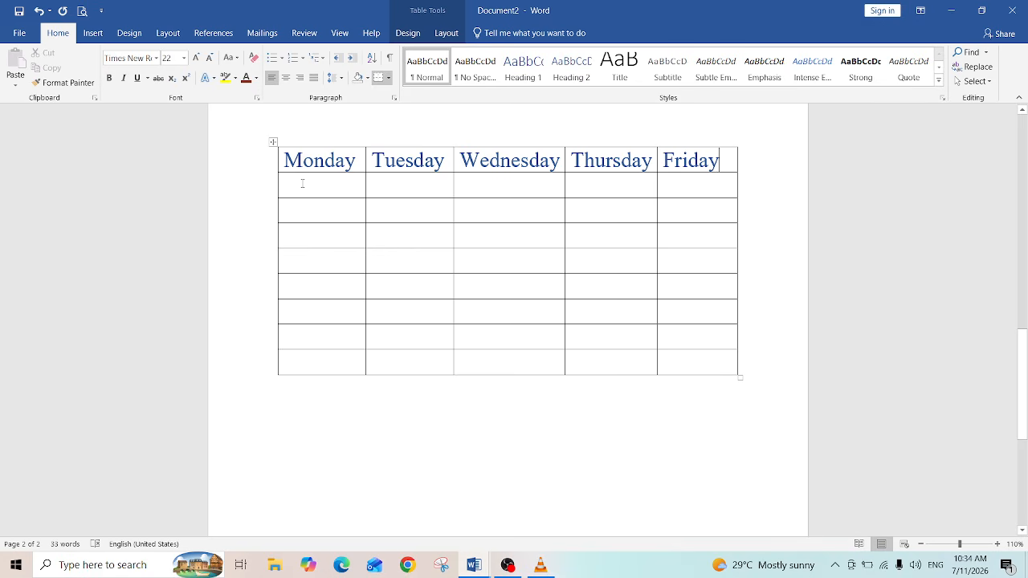
Step: Set the font colour to red and enter Sinhala in the first cell of the second row
{"action": "left_click", "coordinate": [302, 183]}
{"action": "left_click", "coordinate": [256, 78]}
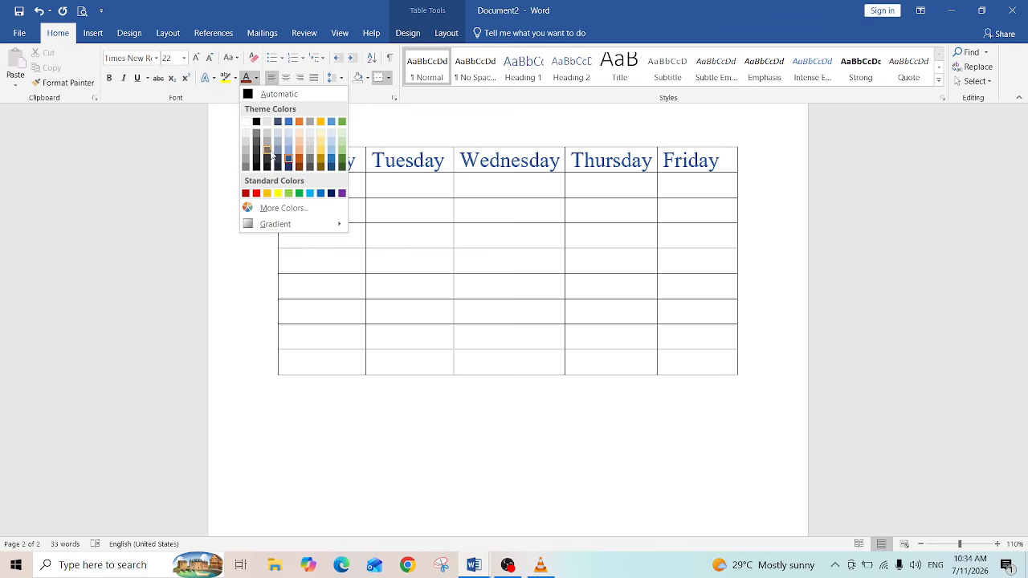
{"action": "left_click", "coordinate": [255, 193]}
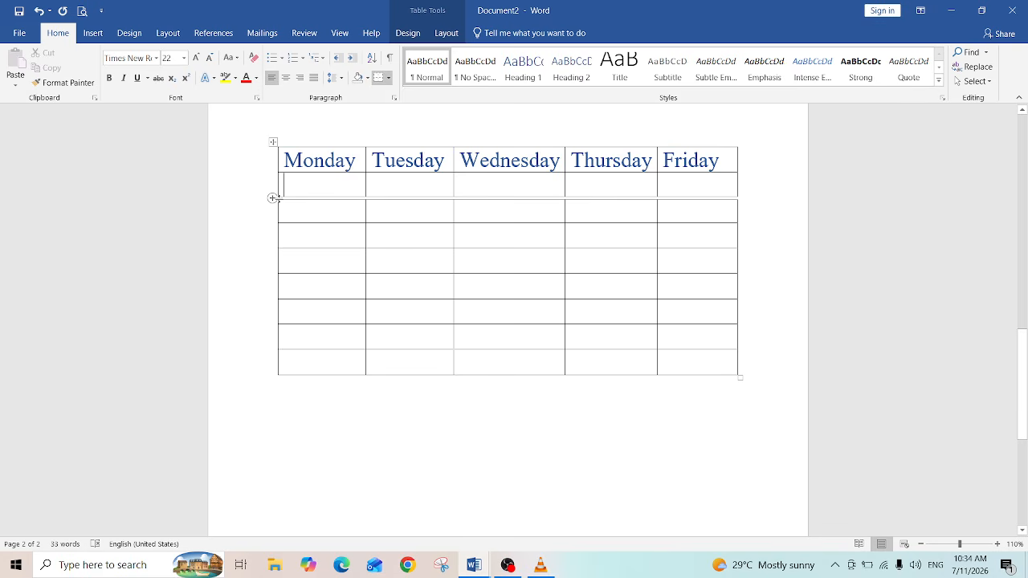
{"action": "type", "text": "S"}
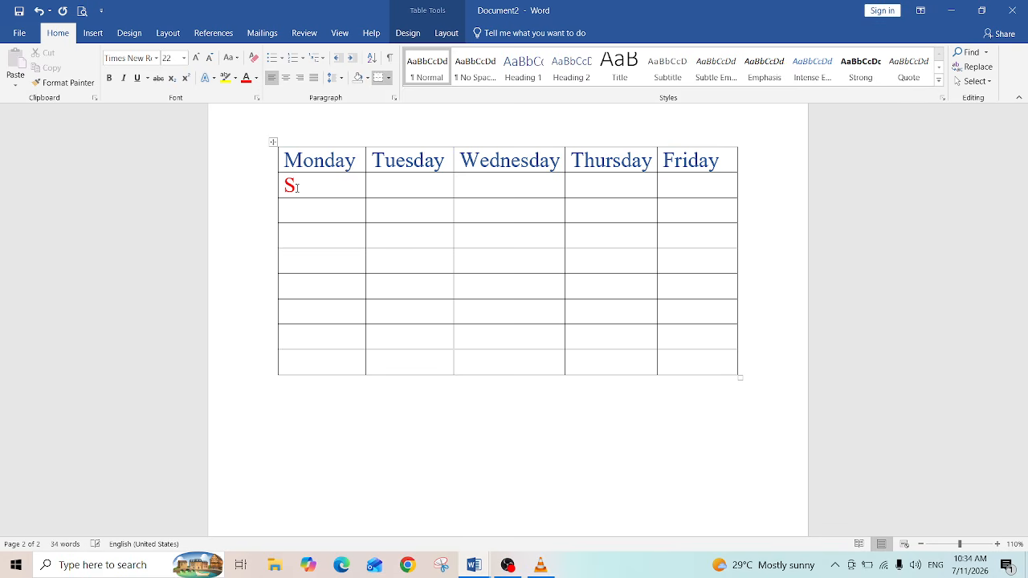
{"action": "type", "text": "inhala"}
{"action": "left_click", "coordinate": [296, 212]}
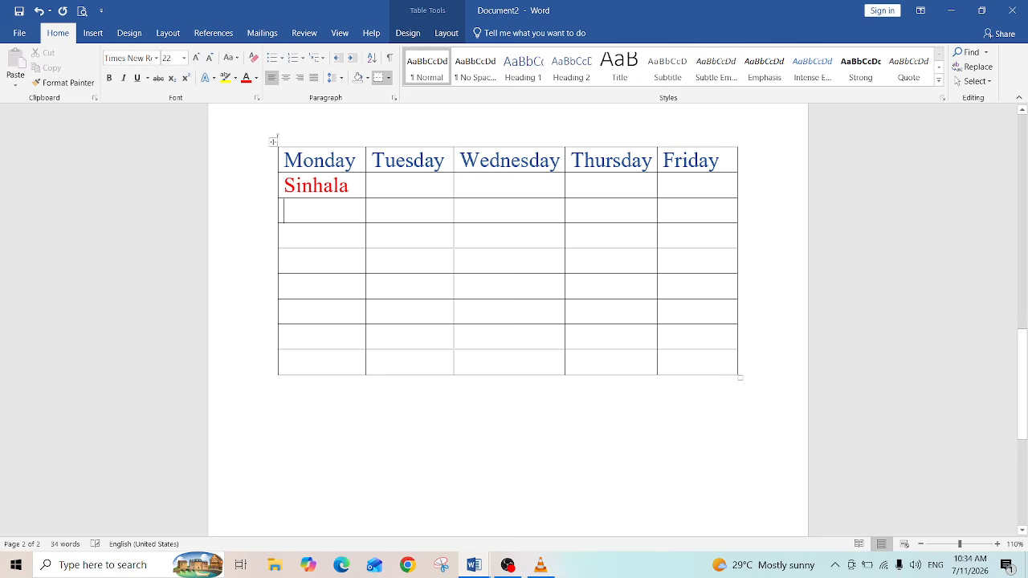
Step: Set the font colour to a light blue and enter Tamil in the first cell of the third row
{"action": "left_click", "coordinate": [255, 80]}
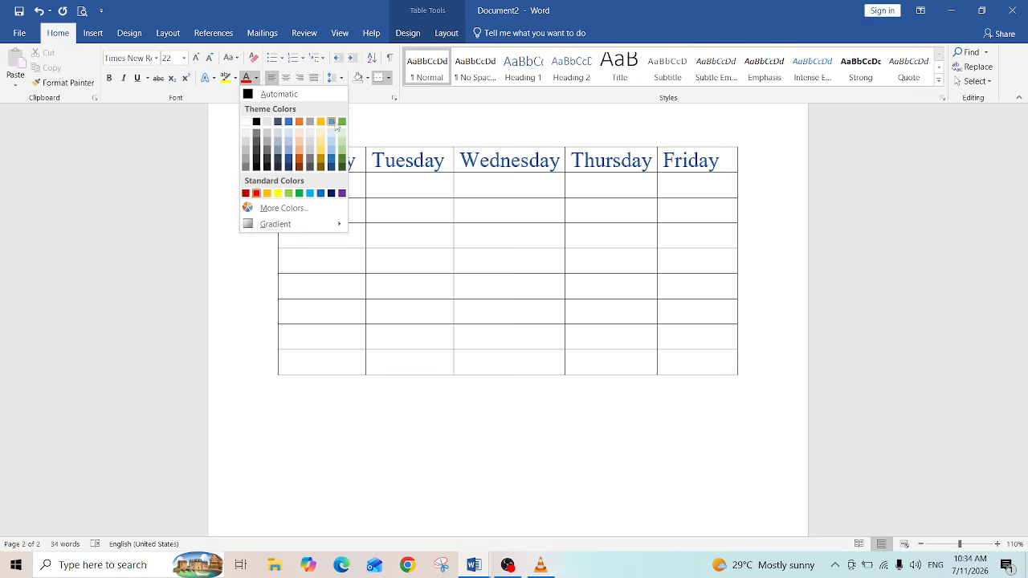
{"action": "left_click", "coordinate": [335, 125]}
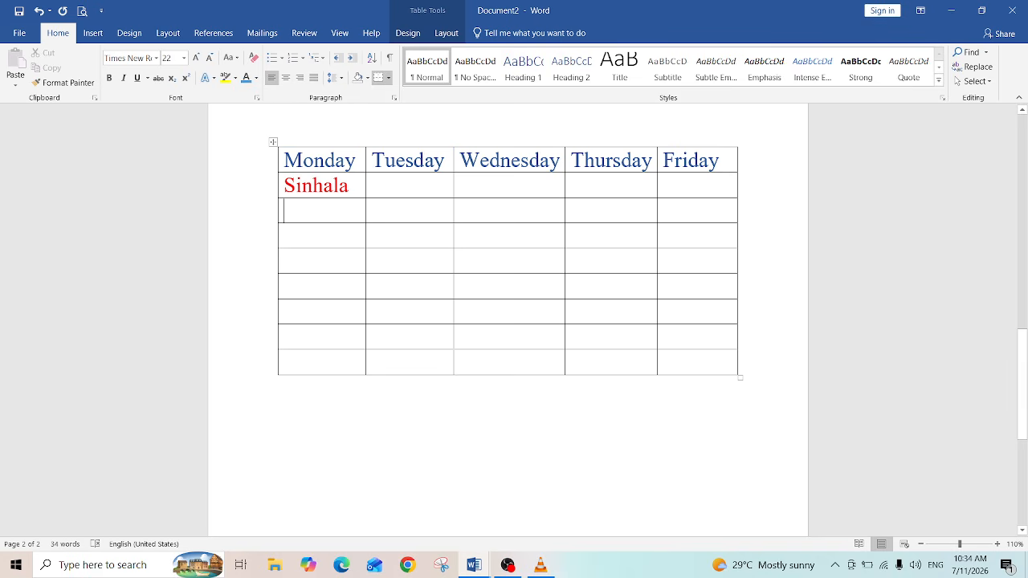
{"action": "type", "text": "Tamil"}
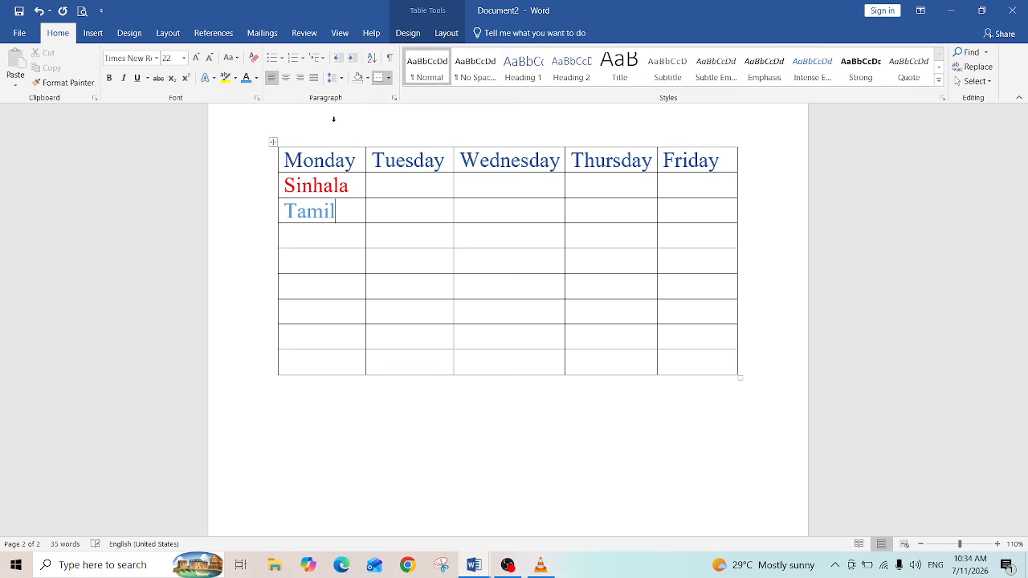
Step: Set the font colour to green and enter Maths in the first cell of the fourth row
{"action": "left_click", "coordinate": [320, 237]}
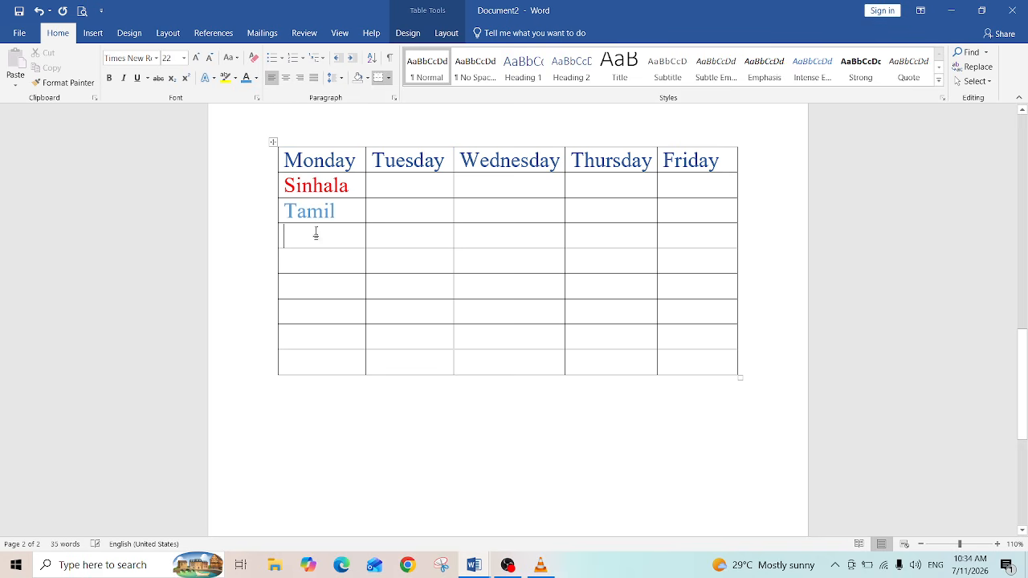
{"action": "left_click", "coordinate": [256, 85]}
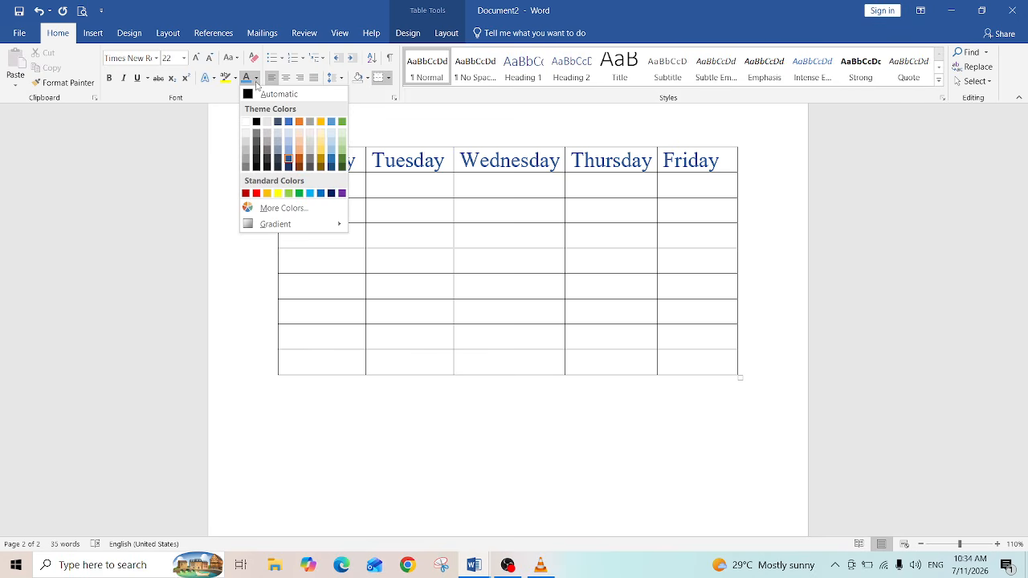
{"action": "left_click", "coordinate": [341, 161]}
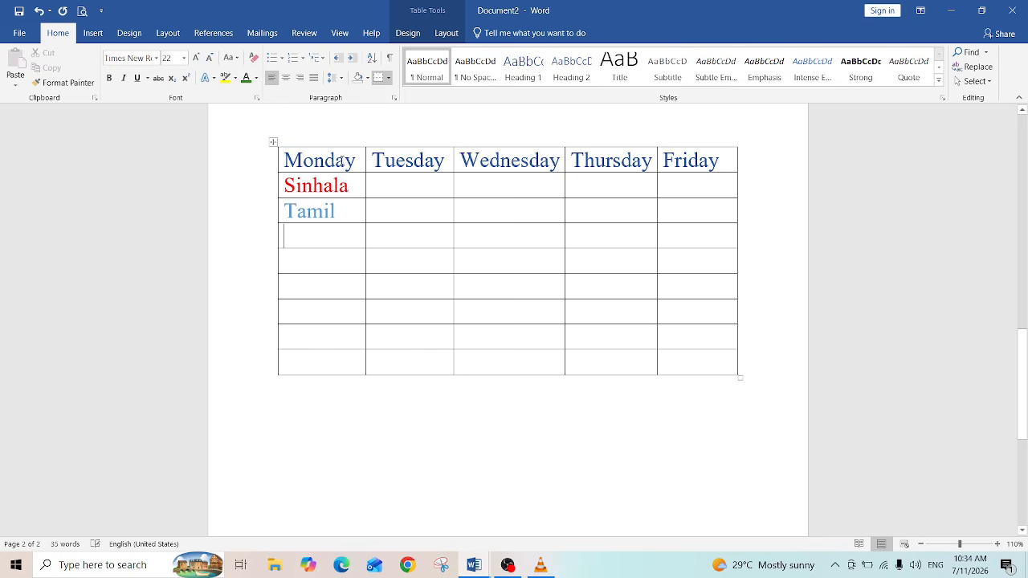
{"action": "type", "text": "Maths"}
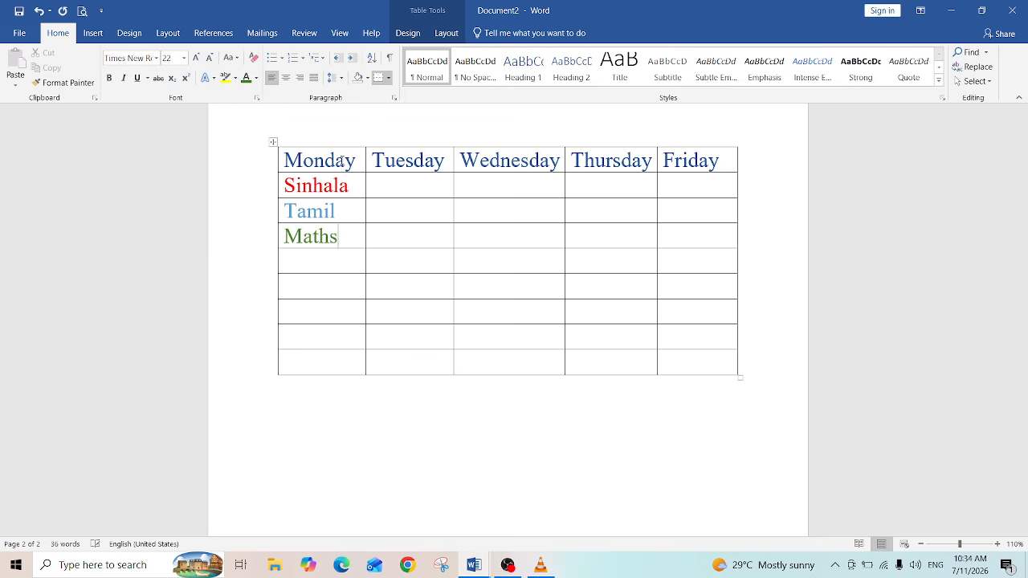
Step: Set the font colour to dark orange and enter Bhuddism in the first cell of the fifth row
{"action": "left_click", "coordinate": [306, 262]}
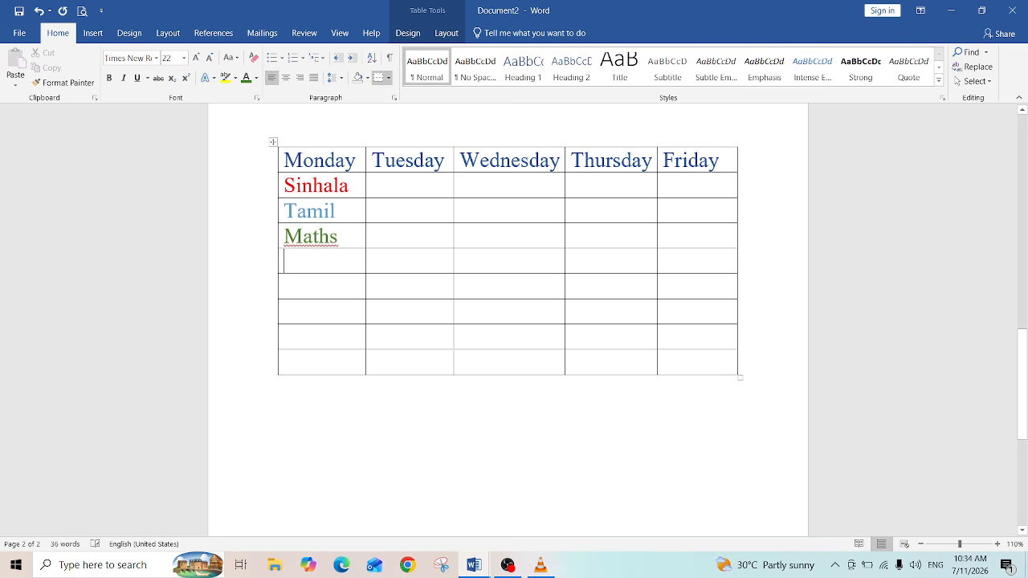
{"action": "left_click", "coordinate": [256, 77]}
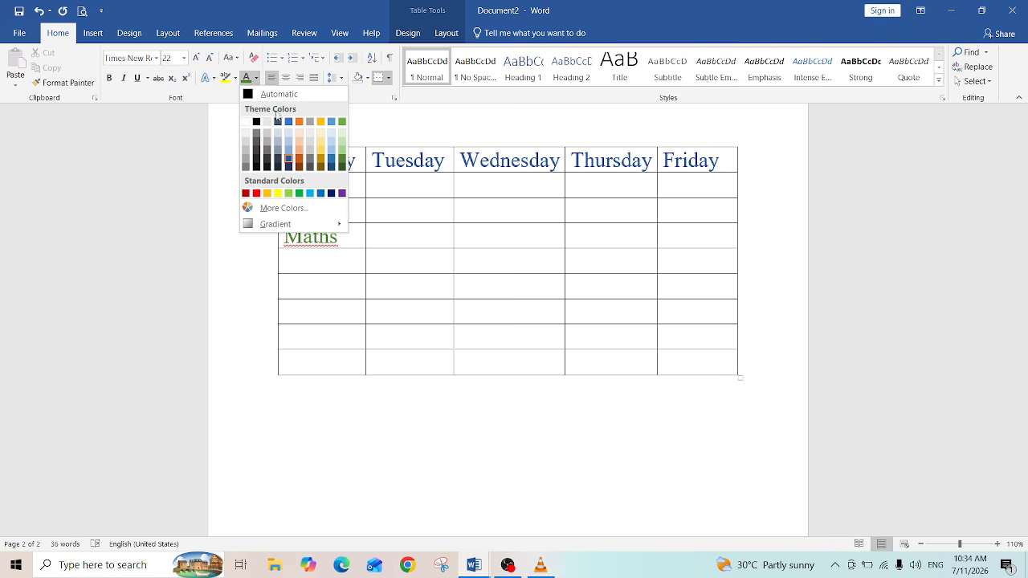
{"action": "left_click", "coordinate": [299, 165]}
{"action": "type", "text": "Bhu"}
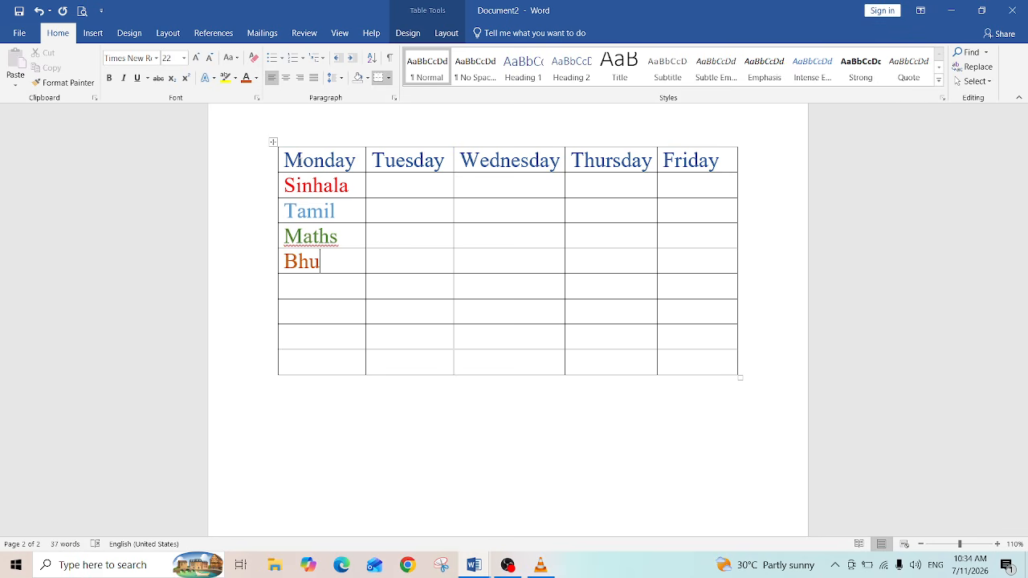
{"action": "type", "text": "ddism"}
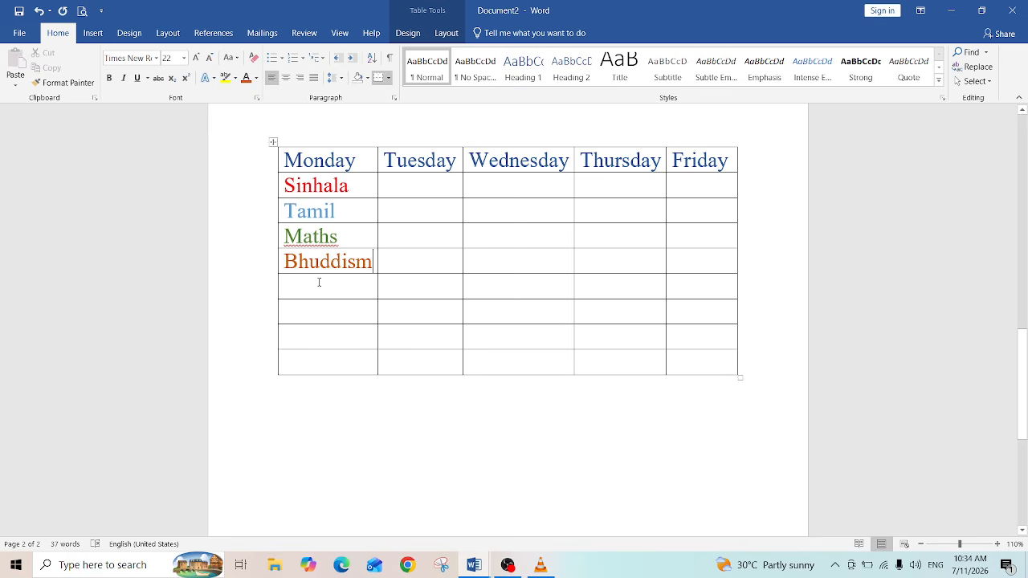
Step: Correct the misspelled Bhuddism to Buddhism using the spelling suggestion
{"action": "left_click", "coordinate": [302, 289]}
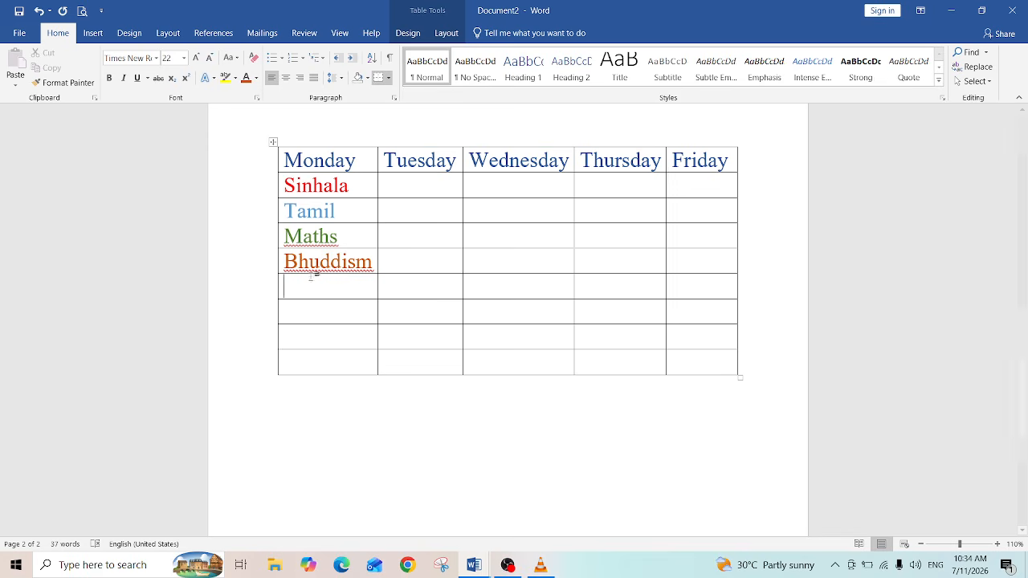
{"action": "right_click", "coordinate": [319, 268]}
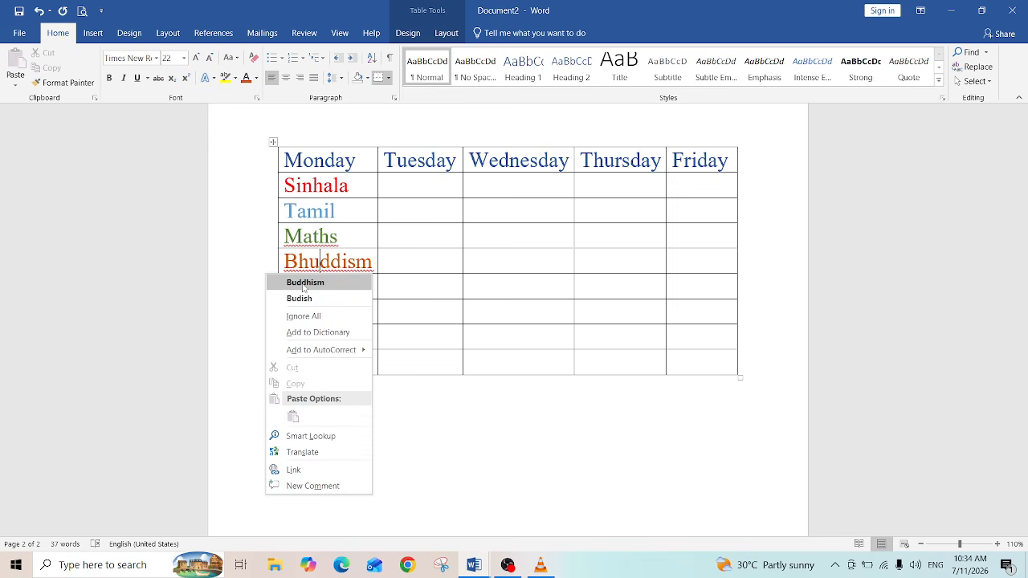
{"action": "left_click", "coordinate": [304, 283]}
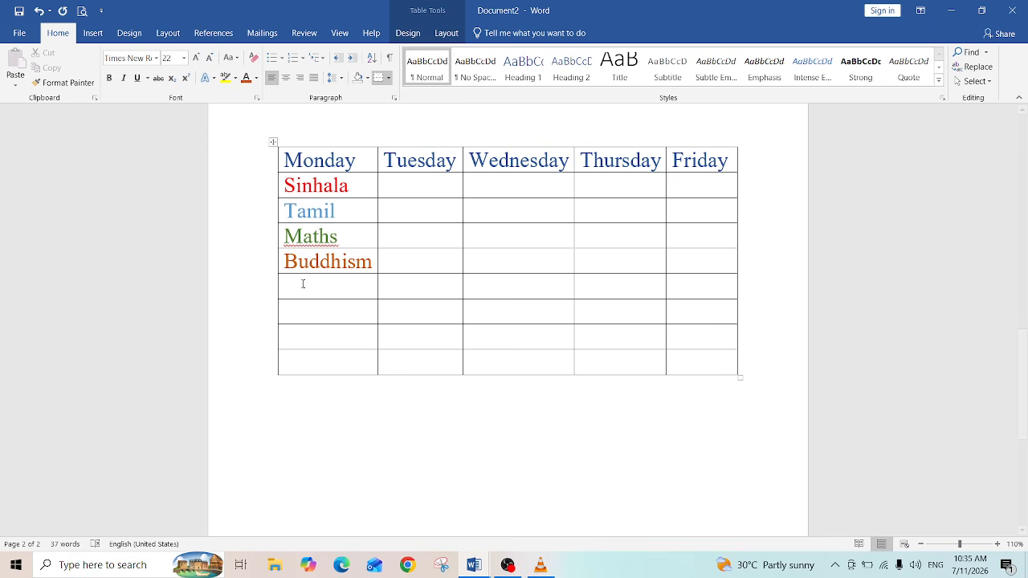
Step: Add a new blank paragraph below the table
{"action": "left_click", "coordinate": [303, 284]}
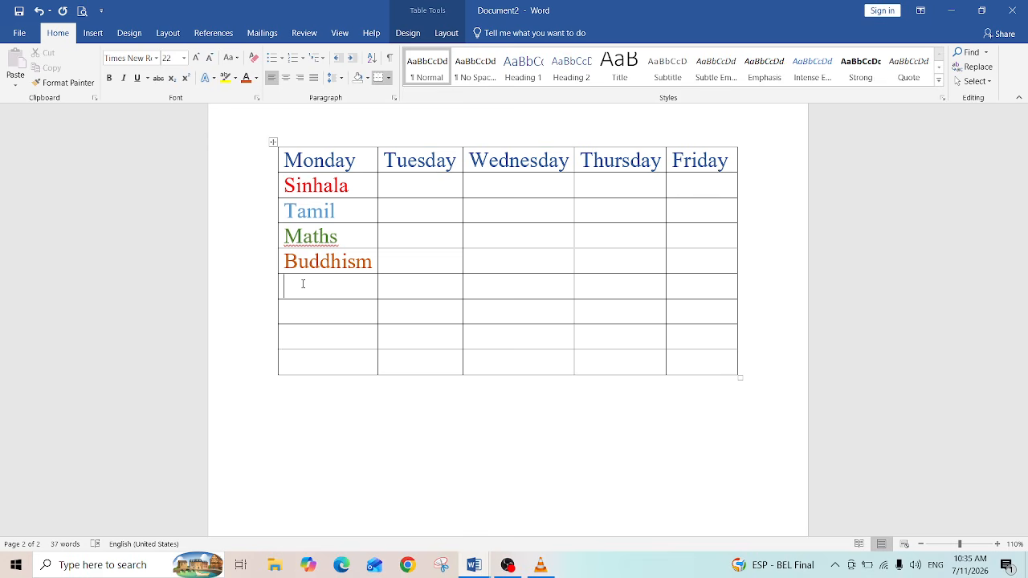
{"action": "left_click", "coordinate": [298, 422]}
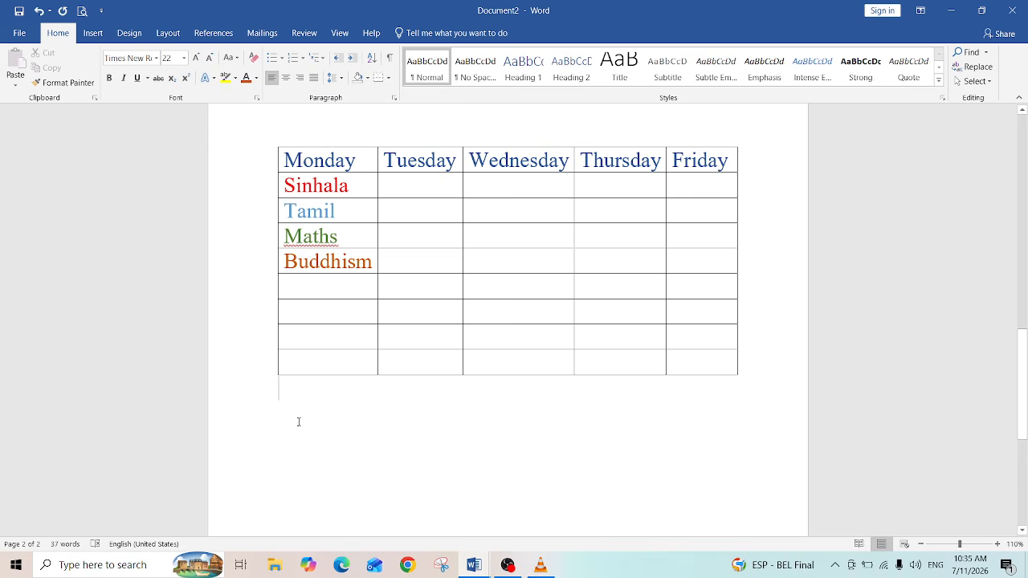
{"action": "key", "text": "Return"}
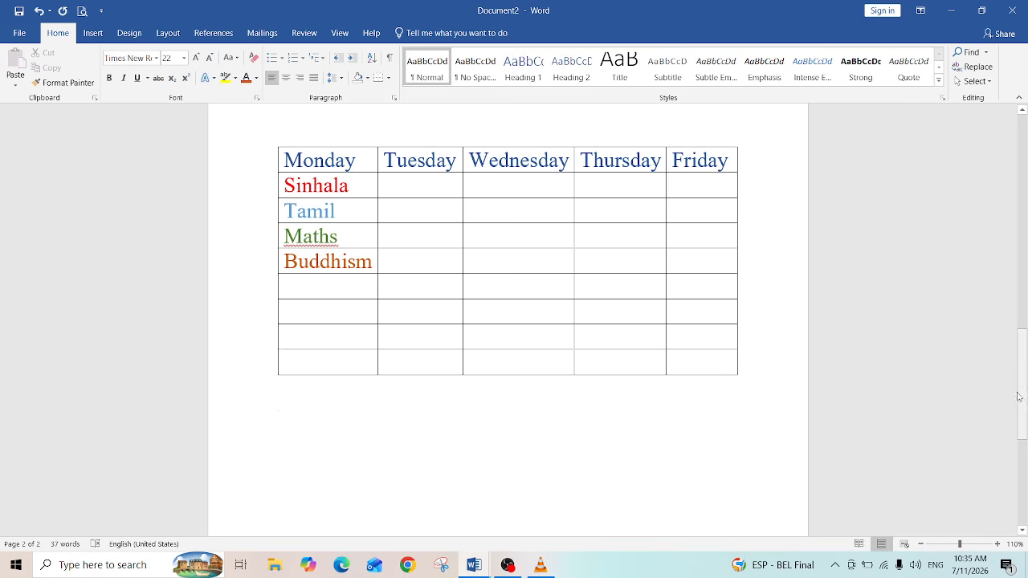
{"action": "left_click_drag", "start_coordinate": [1023, 399], "coordinate": [1027, 453]}
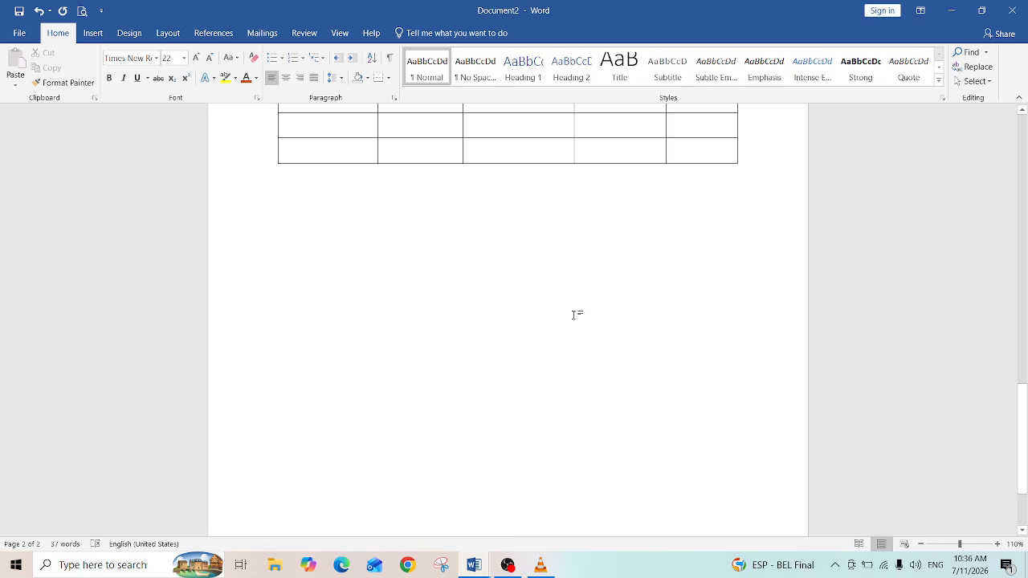
Step: Insert a WordArt in the black outlined style below the table
{"action": "left_click", "coordinate": [92, 34]}
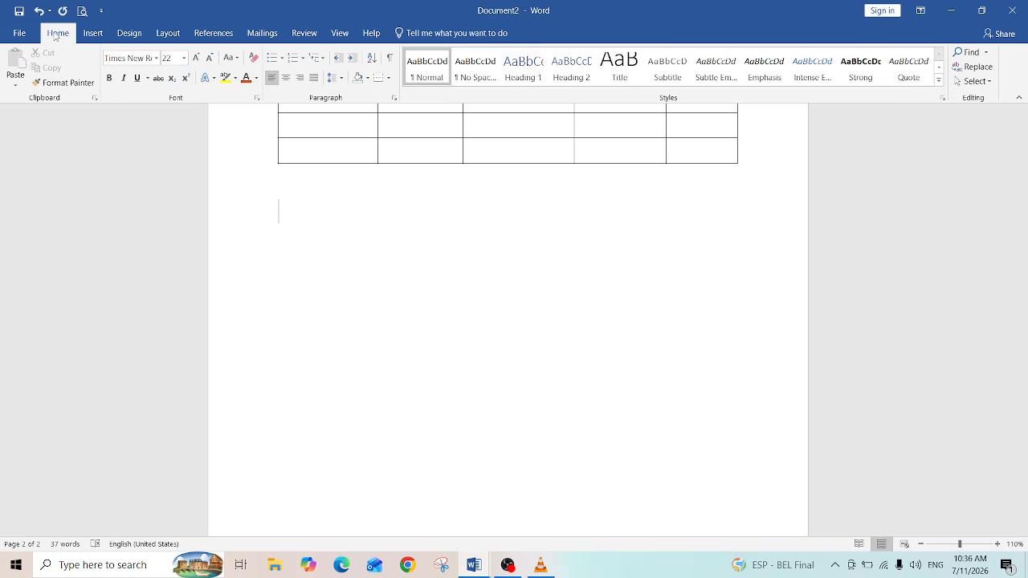
{"action": "left_click", "coordinate": [96, 32]}
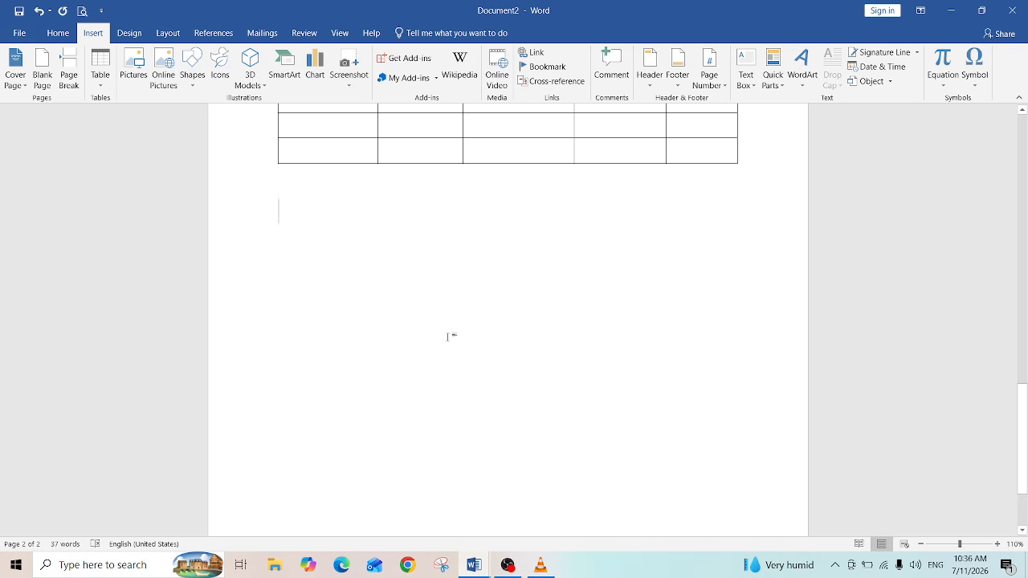
{"action": "left_click", "coordinate": [806, 83]}
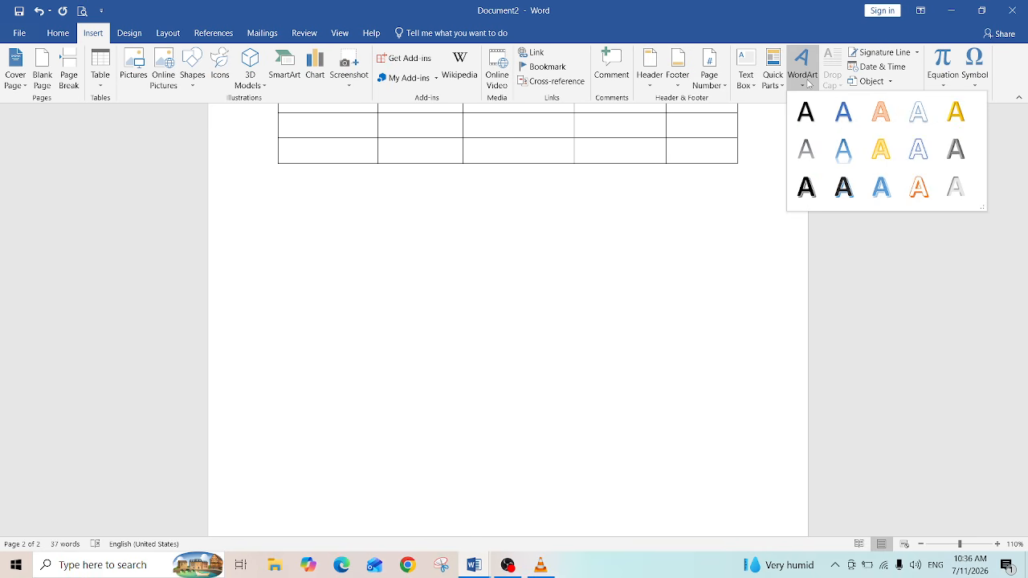
{"action": "left_click", "coordinate": [769, 132]}
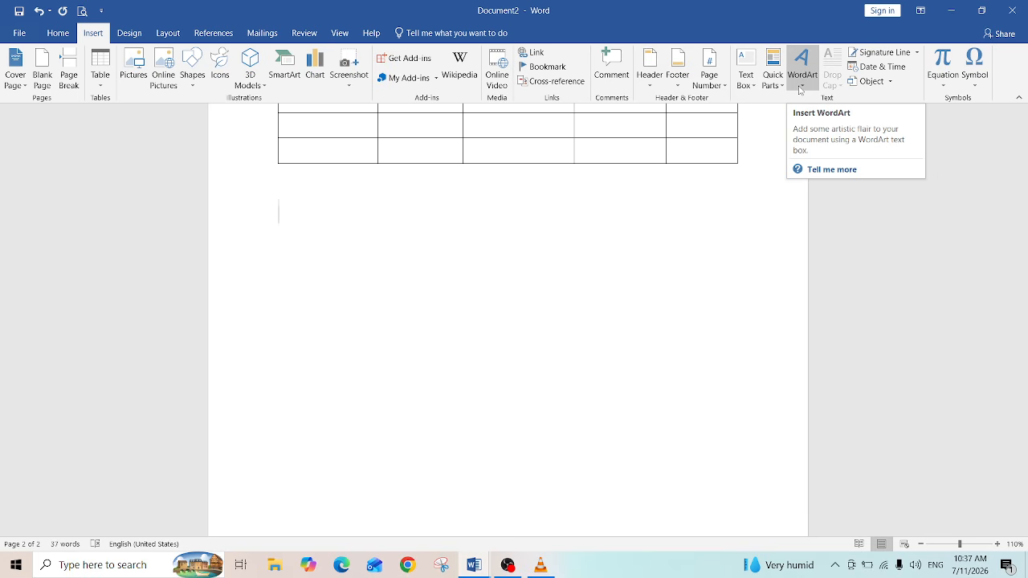
{"action": "left_click", "coordinate": [799, 89]}
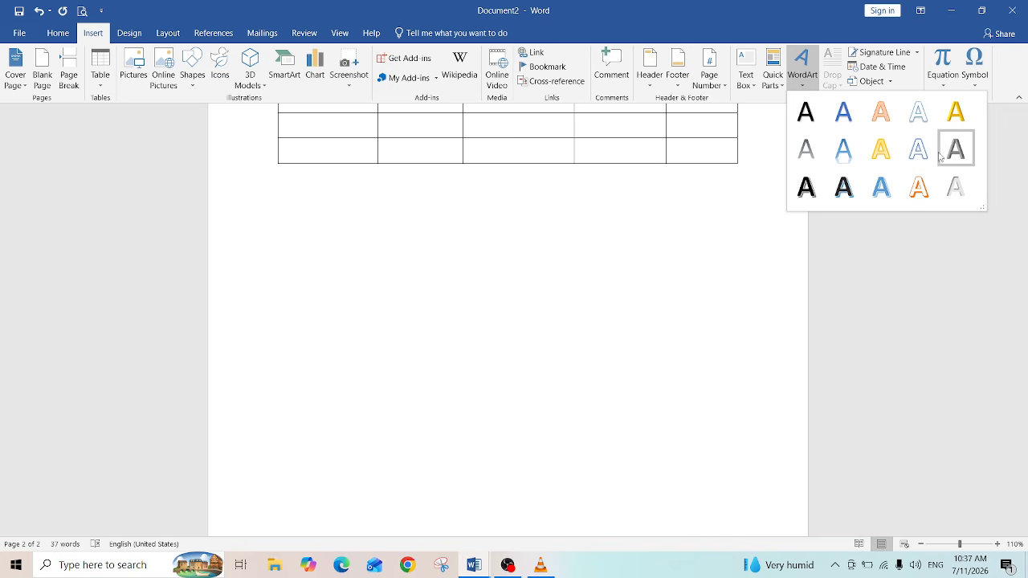
{"action": "left_click", "coordinate": [843, 186]}
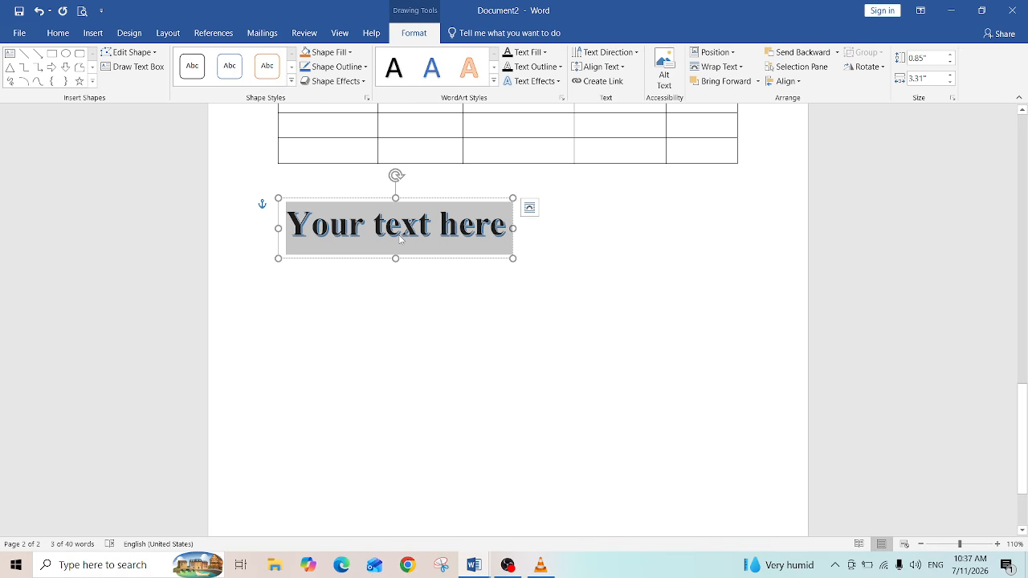
Step: Replace the WordArt placeholder text with Sri Lanka and deselect it
{"action": "type", "text": "S"}
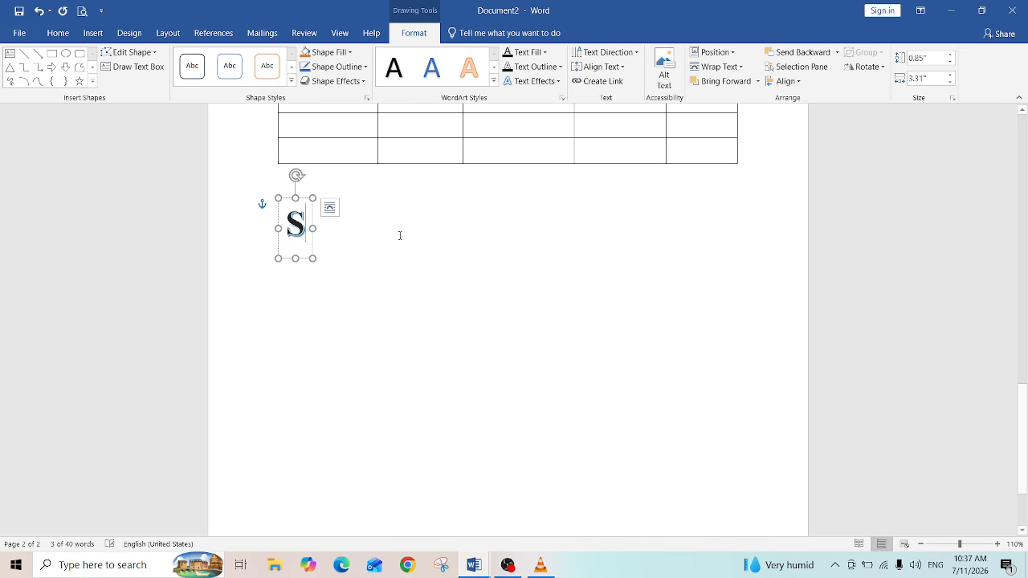
{"action": "type", "text": "ri"}
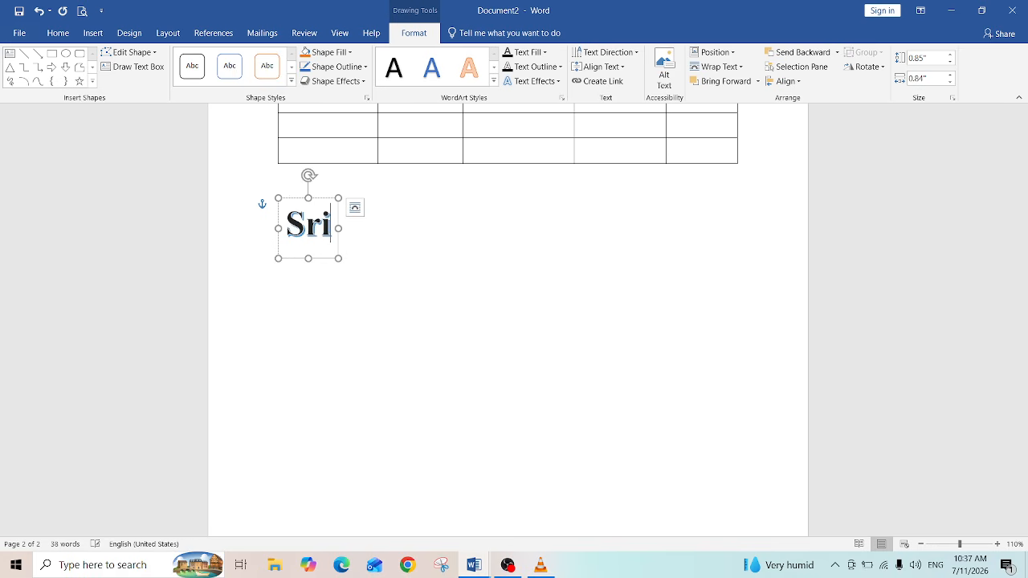
{"action": "type", "text": " Lanka"}
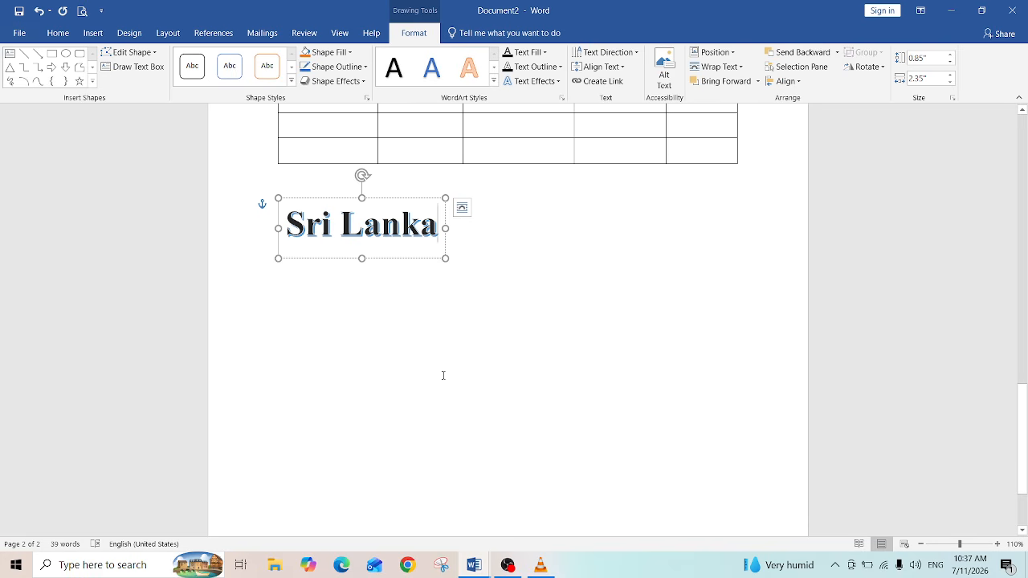
{"action": "left_click", "coordinate": [542, 275]}
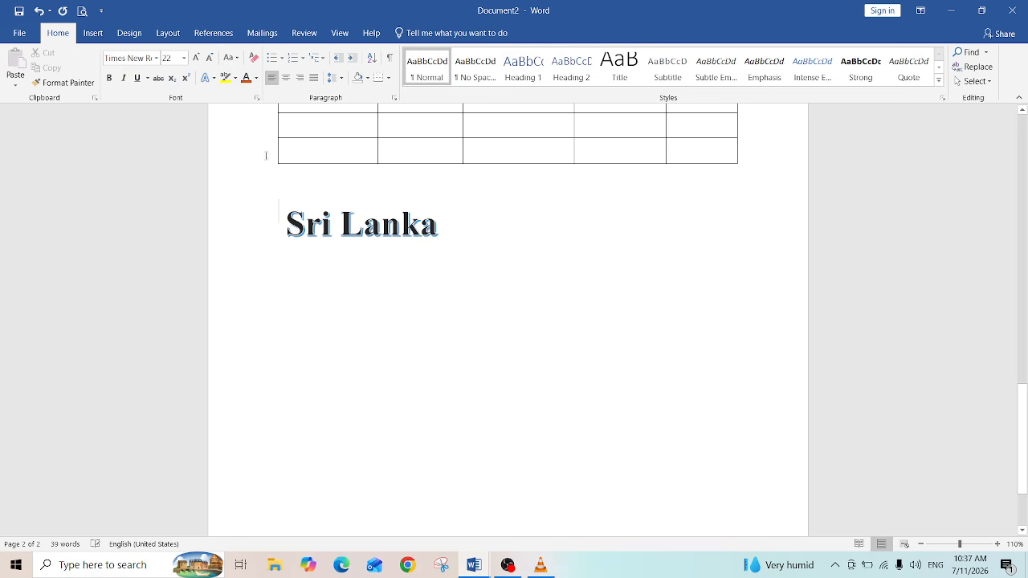
Step: Insert a second WordArt in the gold style and move it below and to the right of Sri Lanka
{"action": "left_click", "coordinate": [92, 35]}
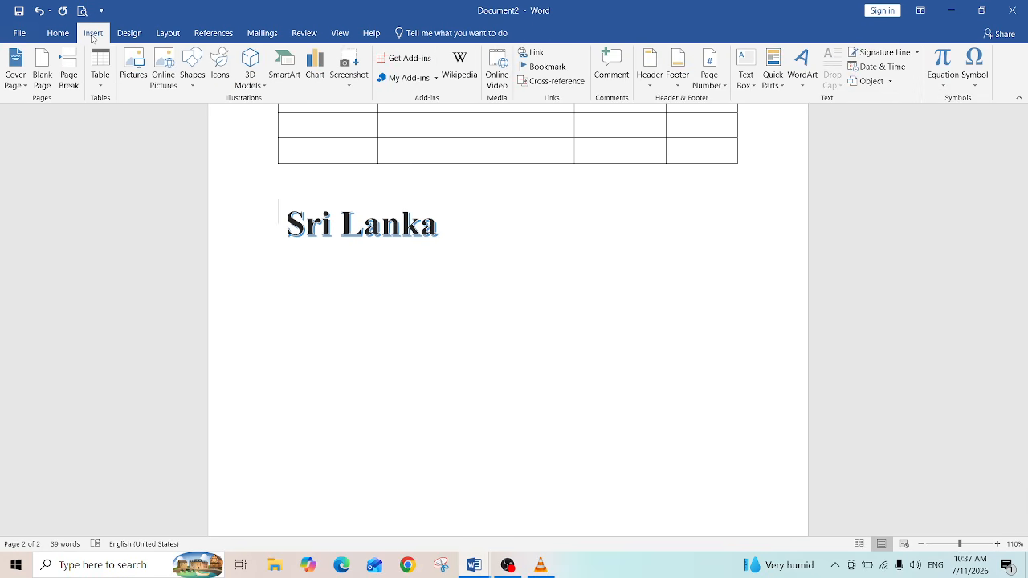
{"action": "left_click", "coordinate": [801, 82]}
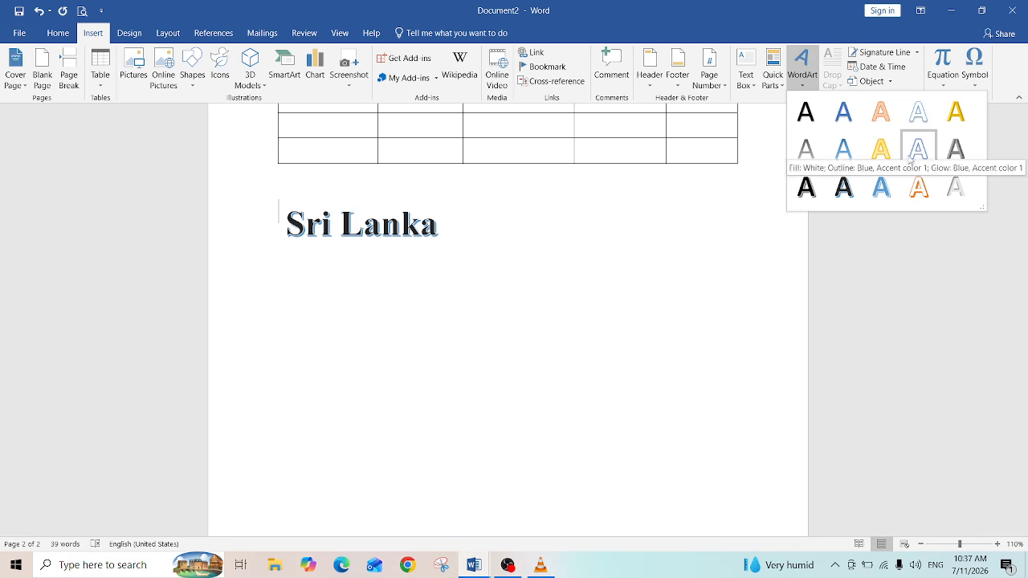
{"action": "left_click", "coordinate": [881, 153]}
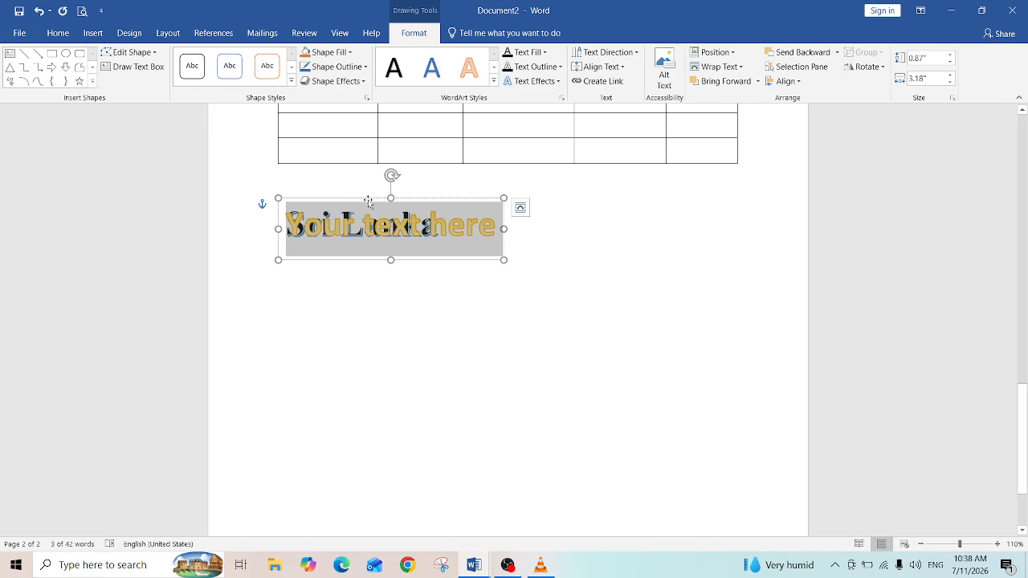
{"action": "left_click_drag", "start_coordinate": [369, 197], "coordinate": [523, 252]}
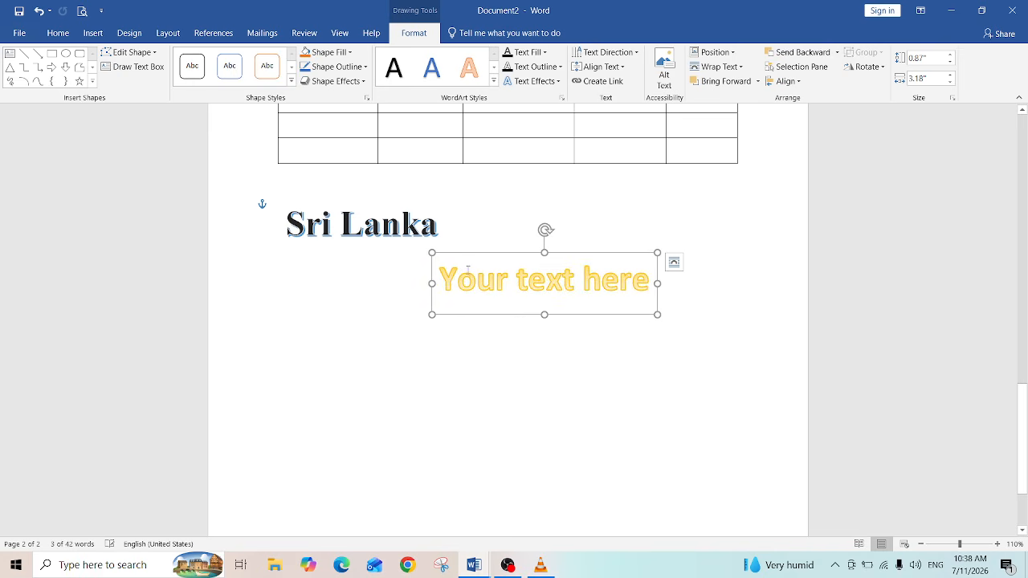
Step: Replace the gold WordArt's placeholder text with Sri Lanka and deselect it
{"action": "left_click", "coordinate": [445, 280]}
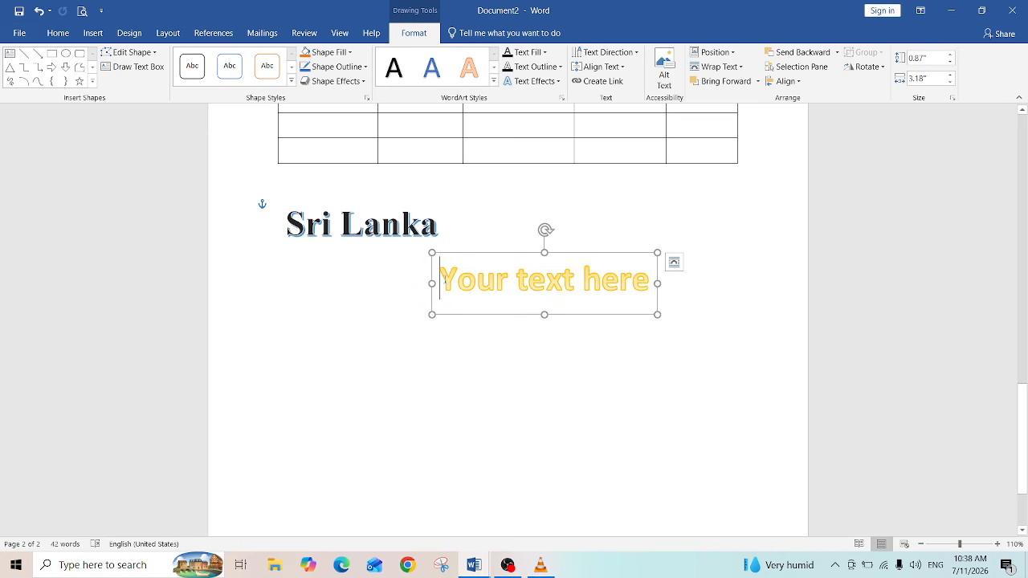
{"action": "type", "text": "S"}
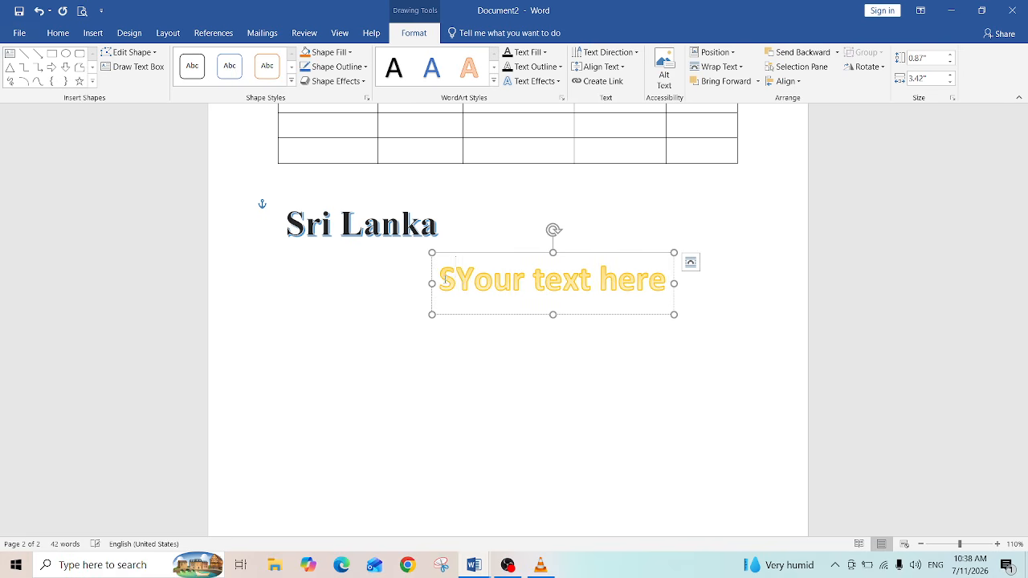
{"action": "mouse_move", "coordinate": [441, 281]}
{"action": "left_mouse_down"}
{"action": "mouse_move", "coordinate": [667, 281]}
{"action": "mouse_move", "coordinate": [457, 273]}
{"action": "left_mouse_up"}
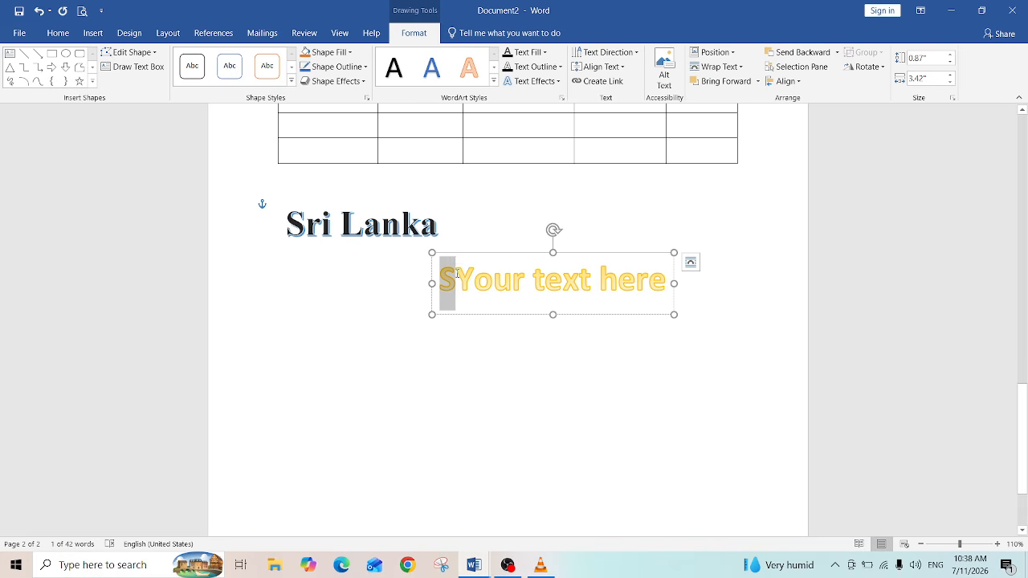
{"action": "left_click", "coordinate": [457, 274]}
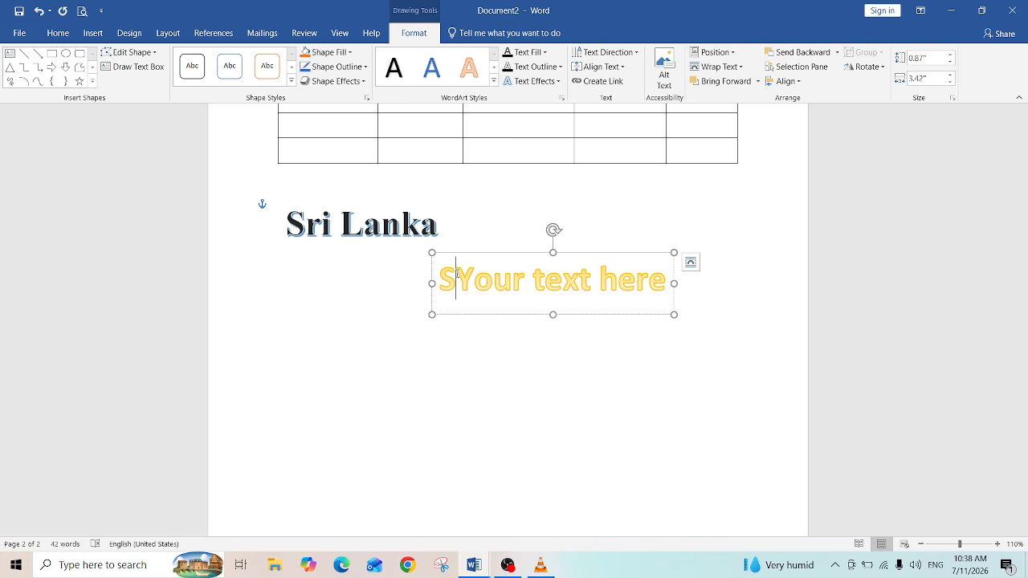
{"action": "left_click_drag", "start_coordinate": [457, 274], "coordinate": [643, 293]}
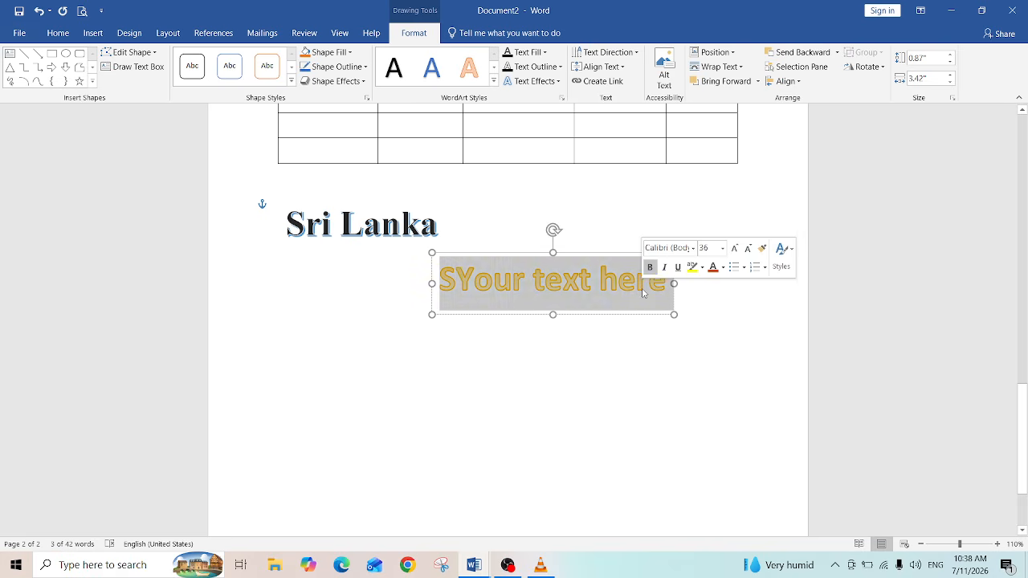
{"action": "key", "text": "Delete"}
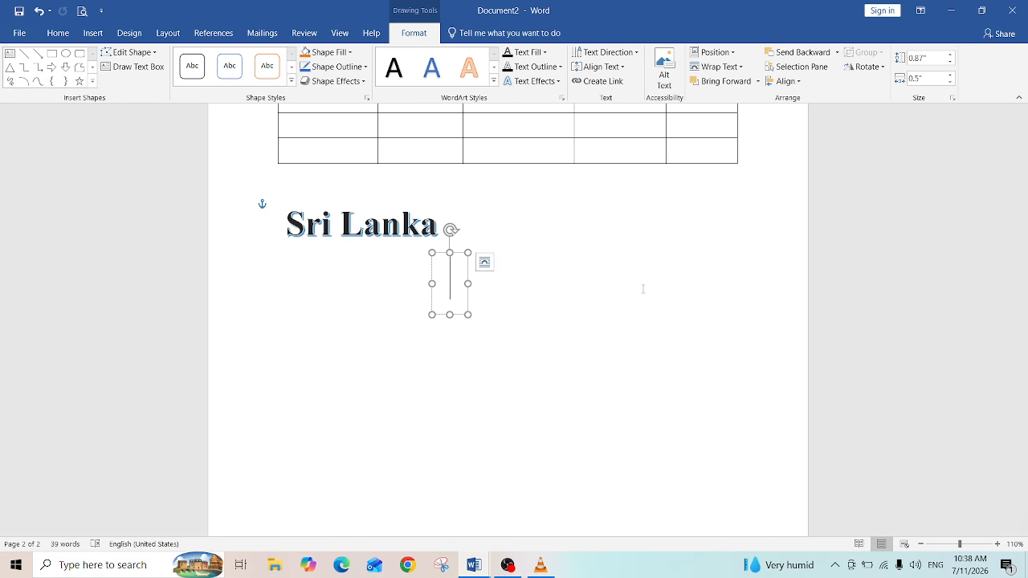
{"action": "type", "text": "S"}
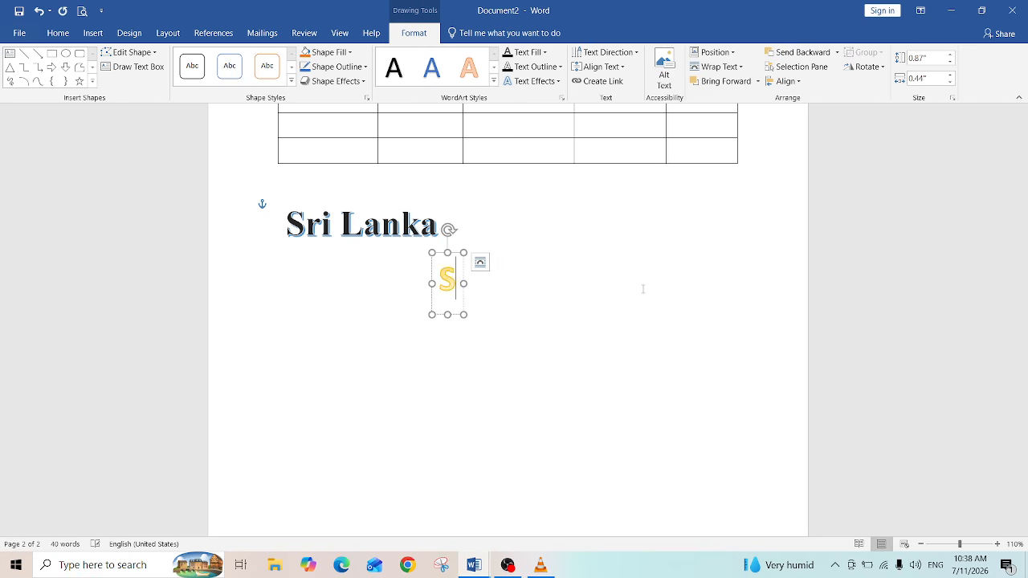
{"action": "type", "text": "ri"}
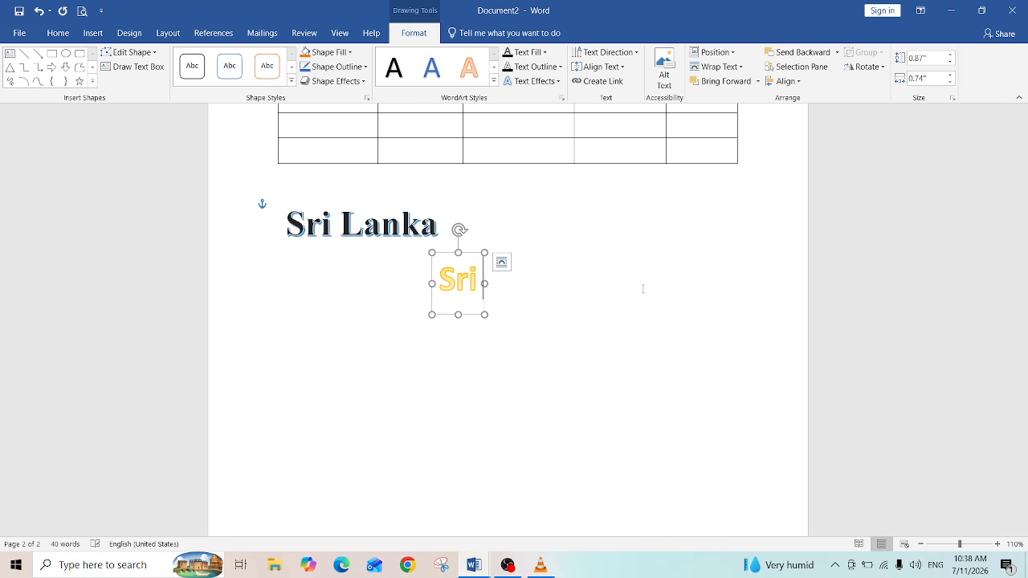
{"action": "type", "text": " Lanka"}
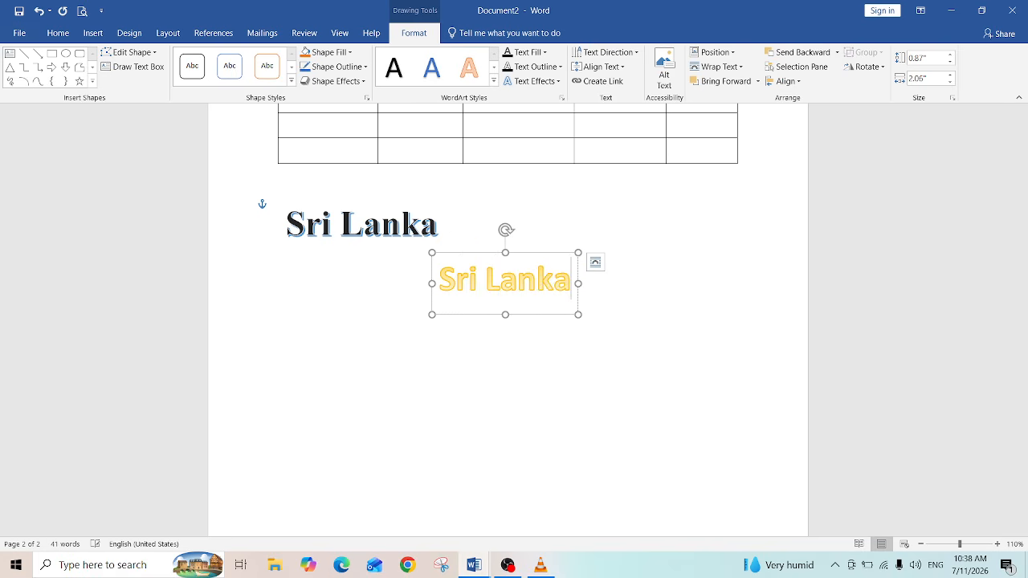
{"action": "left_click", "coordinate": [554, 420]}
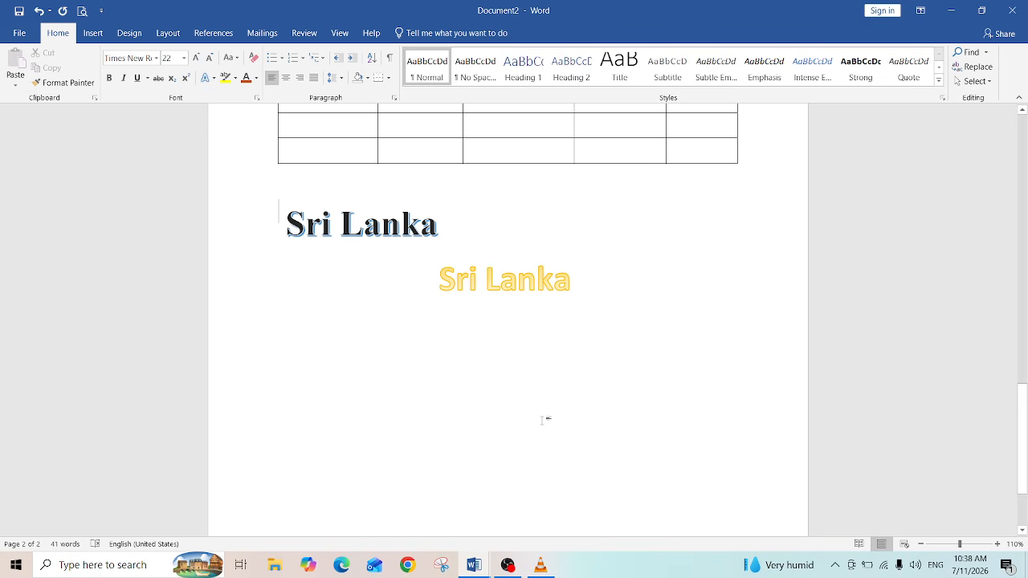
{"action": "double_click", "coordinate": [543, 421]}
{"action": "left_click", "coordinate": [500, 285]}
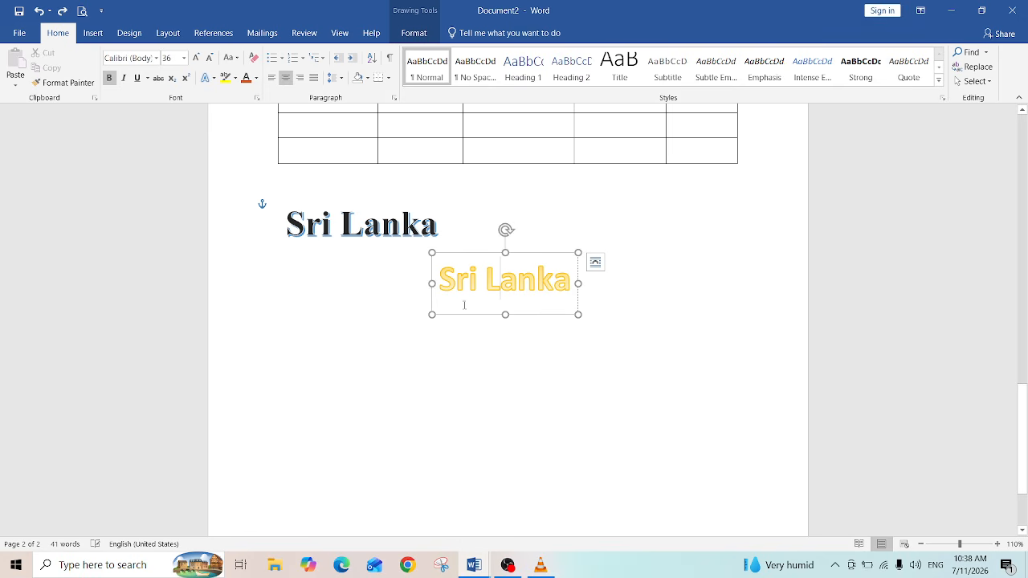
{"action": "left_click", "coordinate": [452, 252]}
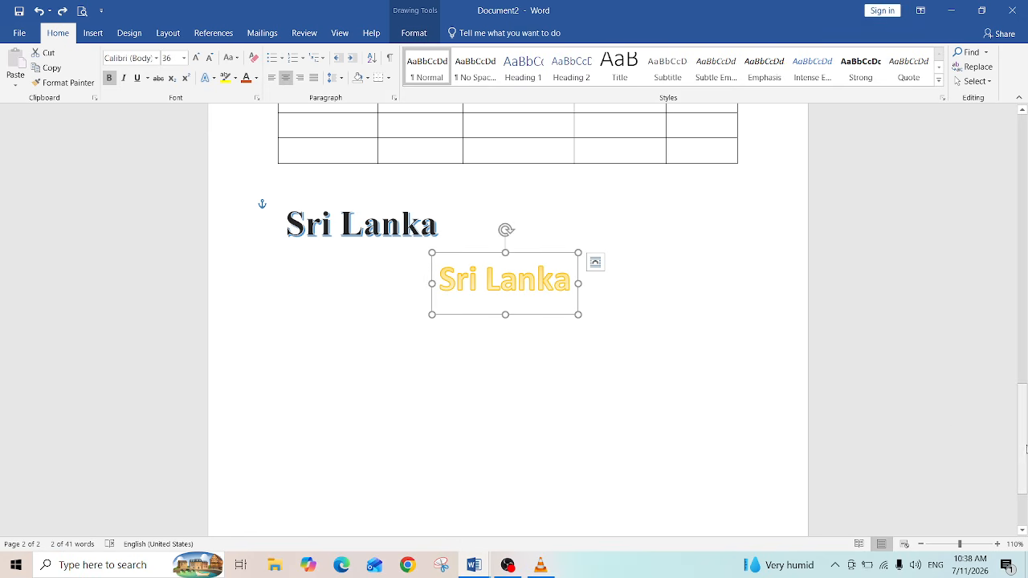
Step: Delete the original My Self title at the top of the document and insert an empty line there
{"action": "left_click_drag", "start_coordinate": [1025, 447], "coordinate": [1018, 163]}
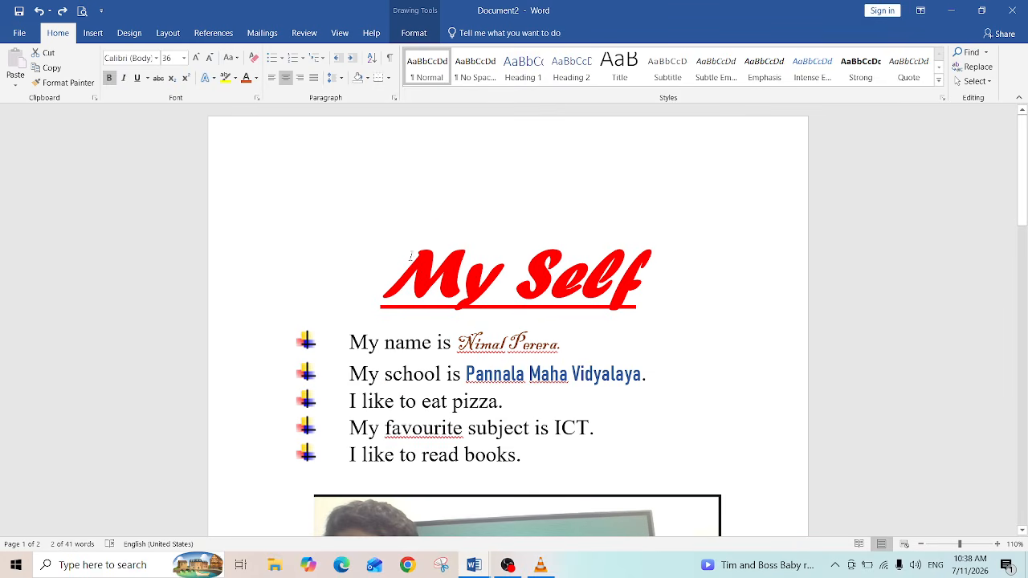
{"action": "left_click_drag", "start_coordinate": [411, 255], "coordinate": [718, 275]}
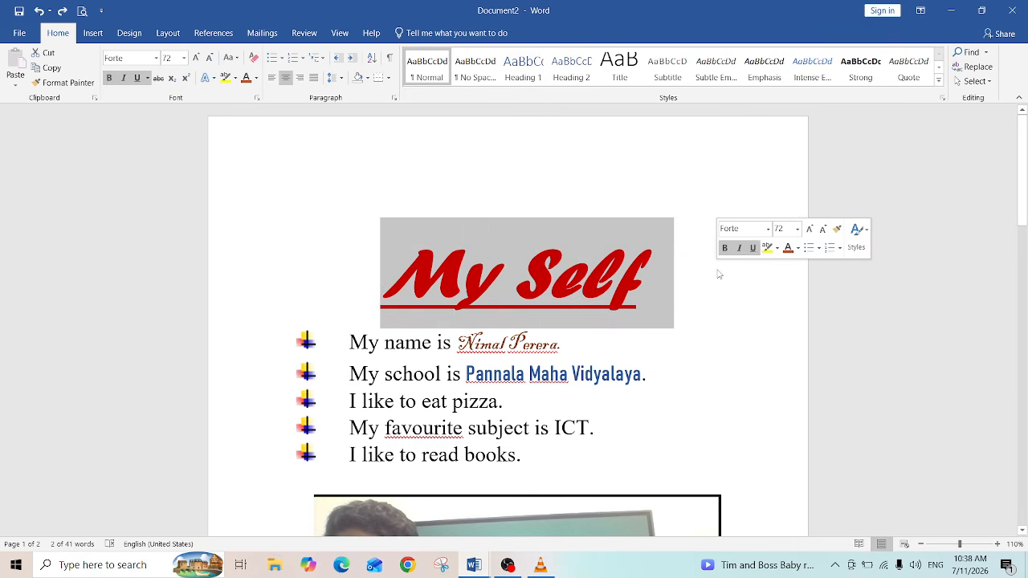
{"action": "key", "text": "Delete"}
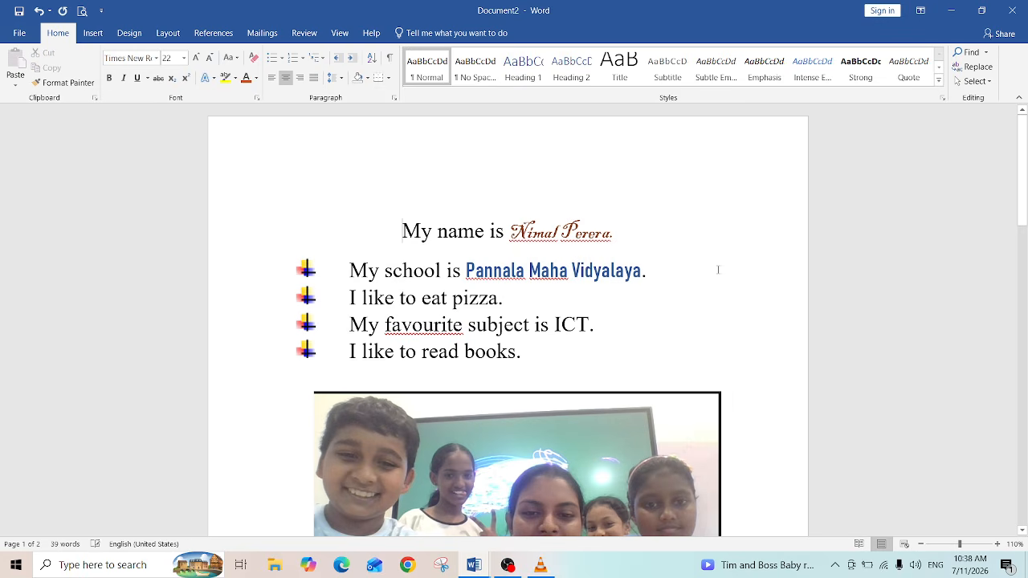
{"action": "key", "text": "Return"}
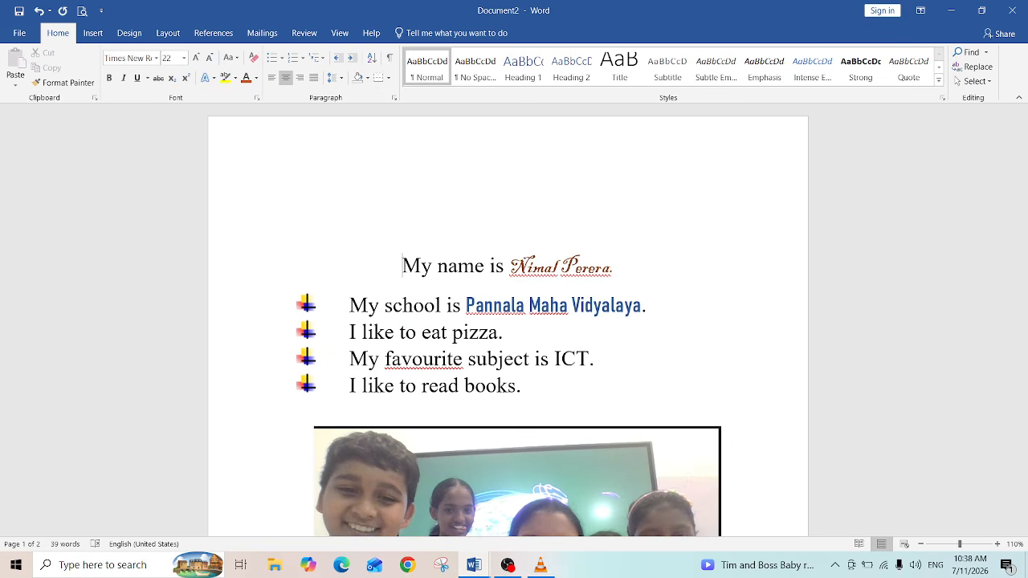
Step: Insert a WordArt in the blue gradient style at the top of the page reading My Self
{"action": "left_click", "coordinate": [405, 204]}
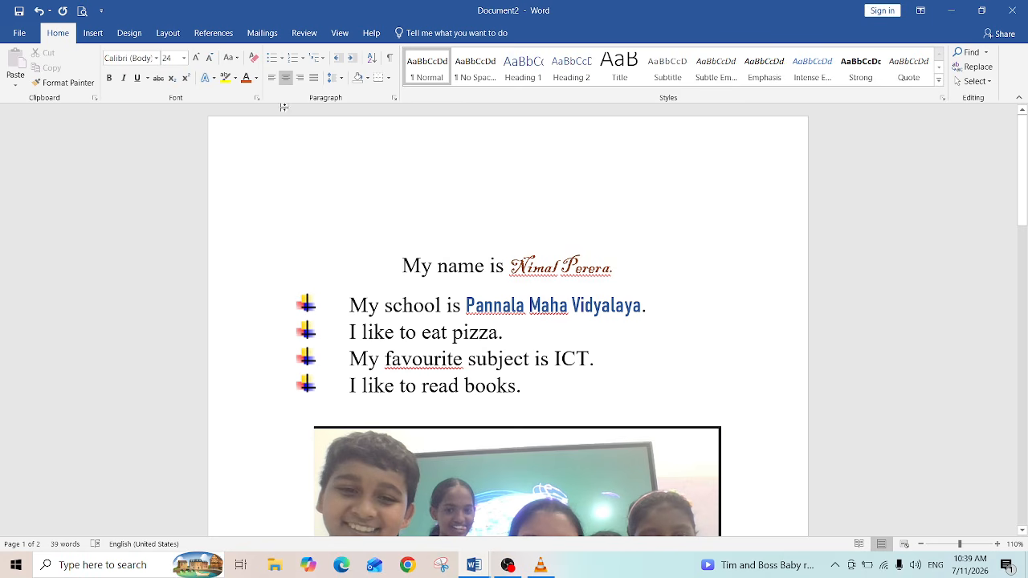
{"action": "left_click", "coordinate": [93, 33]}
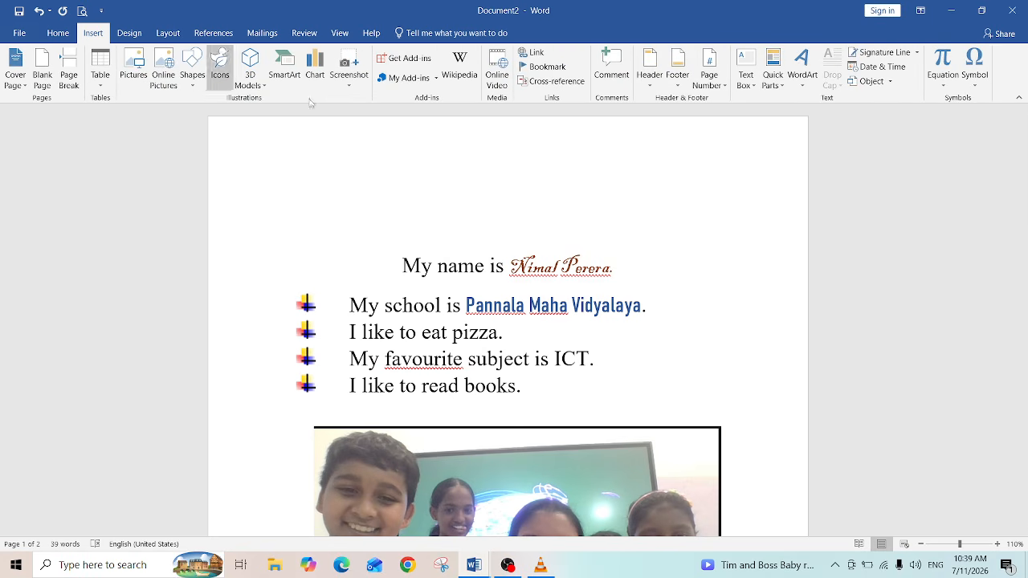
{"action": "left_click", "coordinate": [801, 77]}
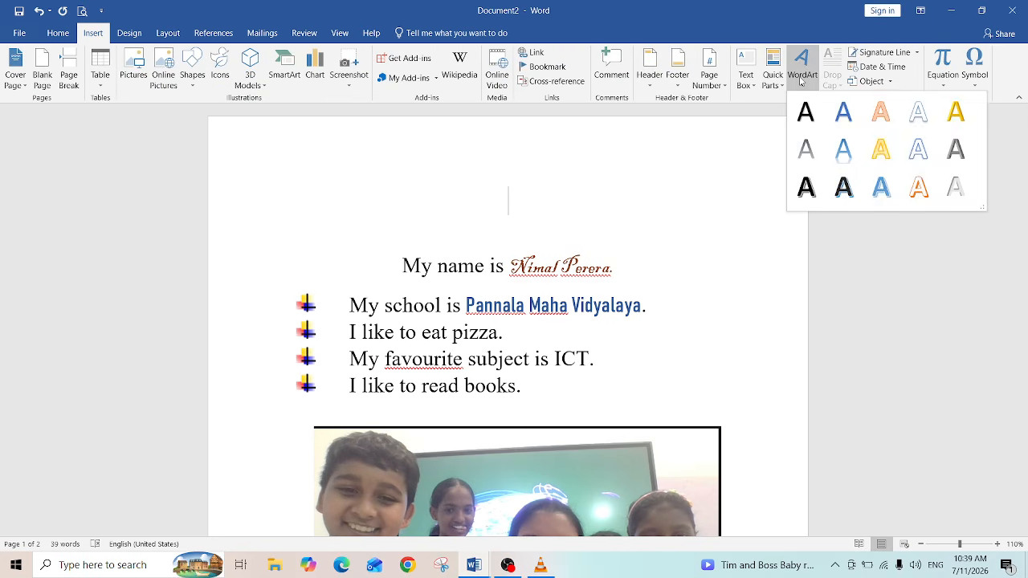
{"action": "left_click", "coordinate": [841, 146]}
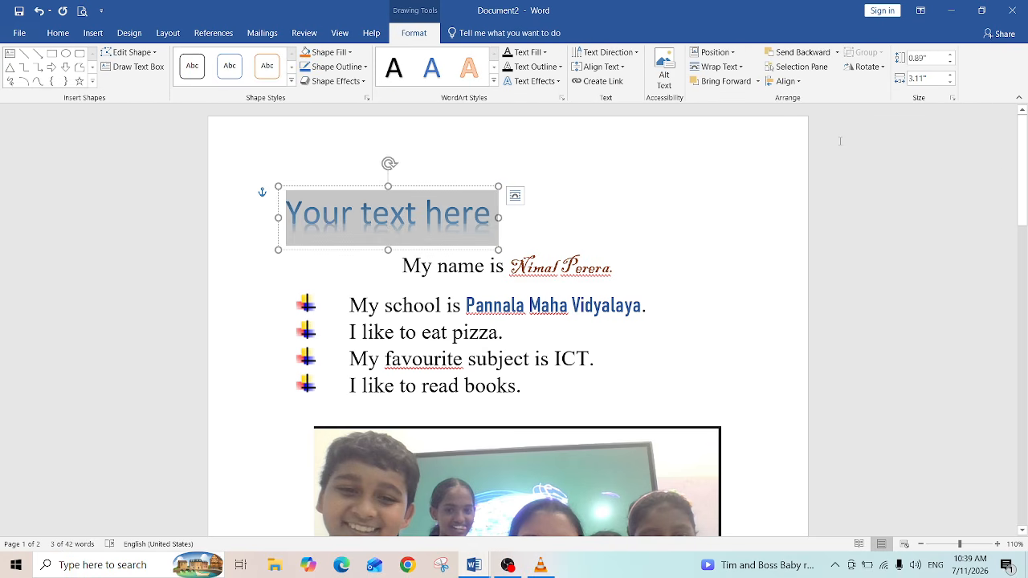
{"action": "type", "text": "M"}
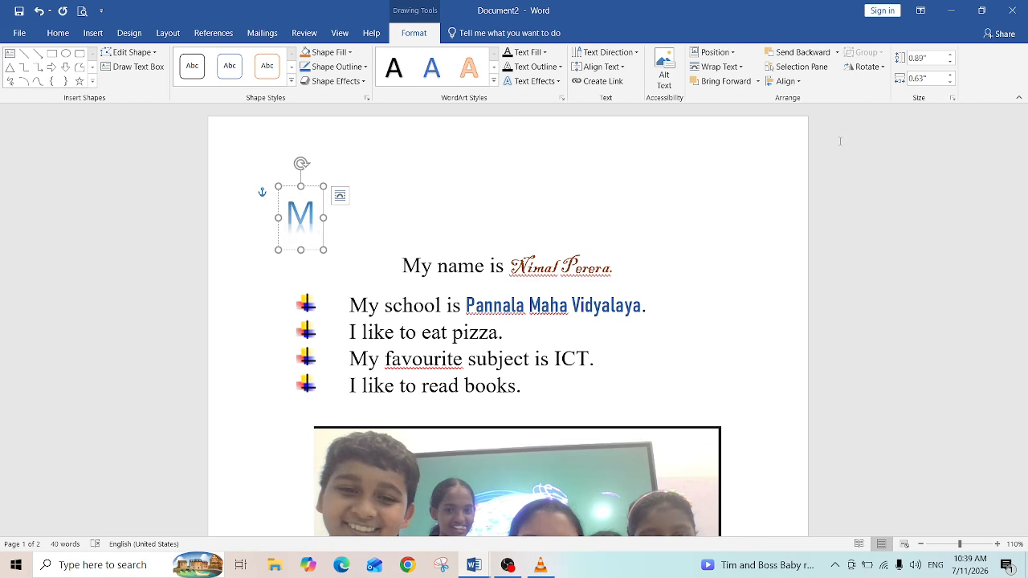
{"action": "type", "text": "y Self"}
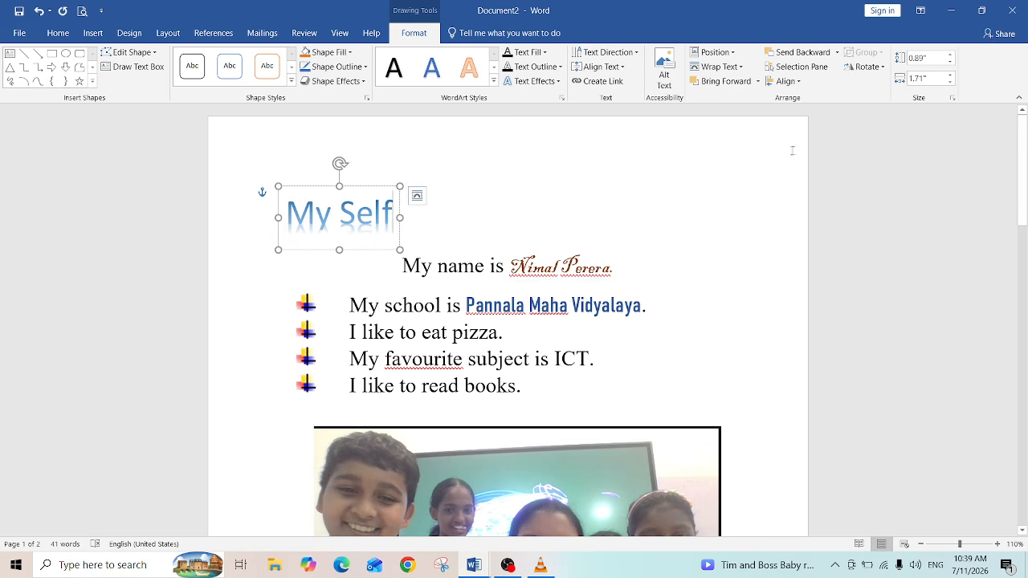
{"action": "left_click", "coordinate": [527, 212]}
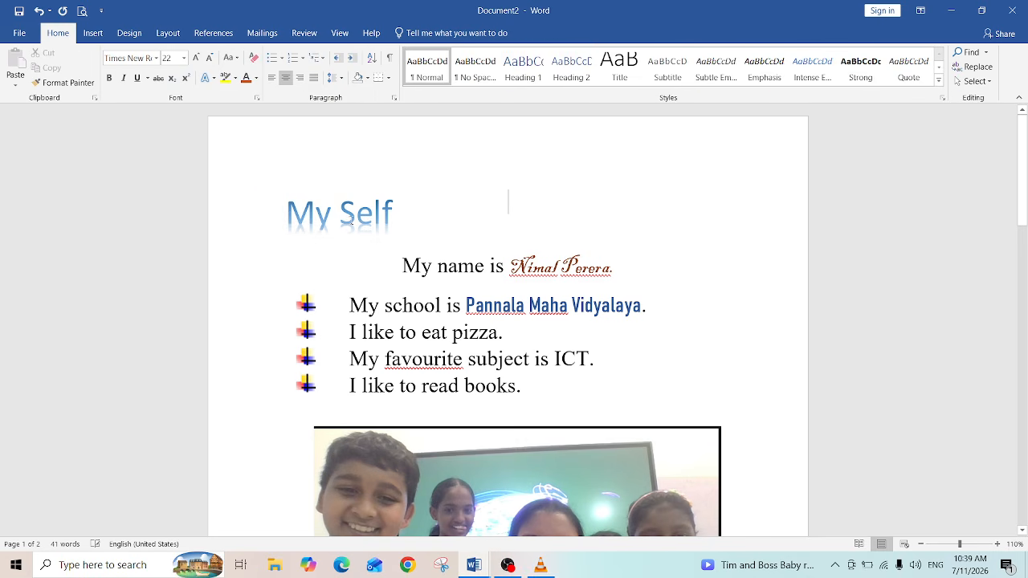
Step: Move the My Self WordArt to the centre of the page above the My name line
{"action": "left_click", "coordinate": [299, 207]}
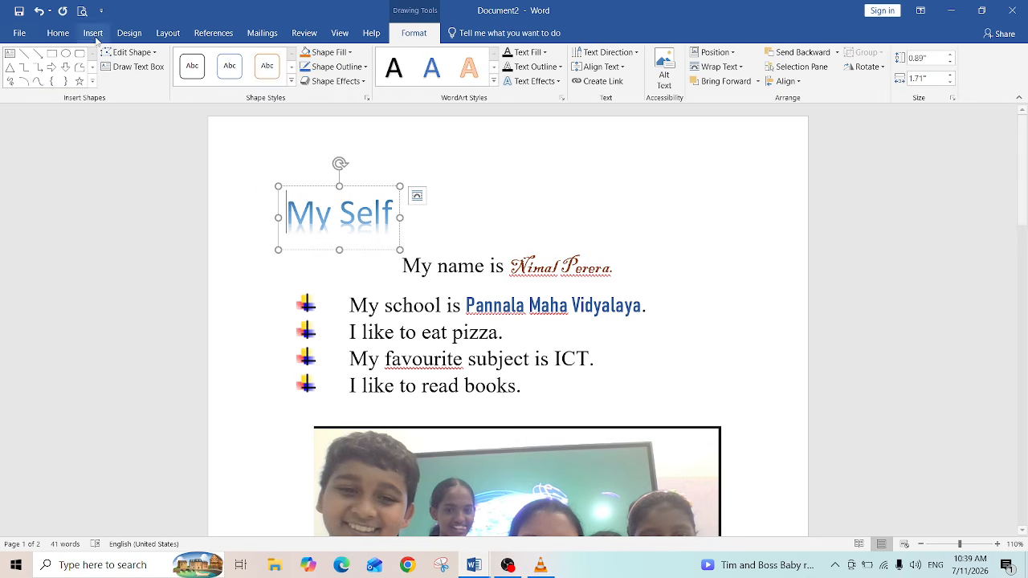
{"action": "left_click", "coordinate": [61, 37]}
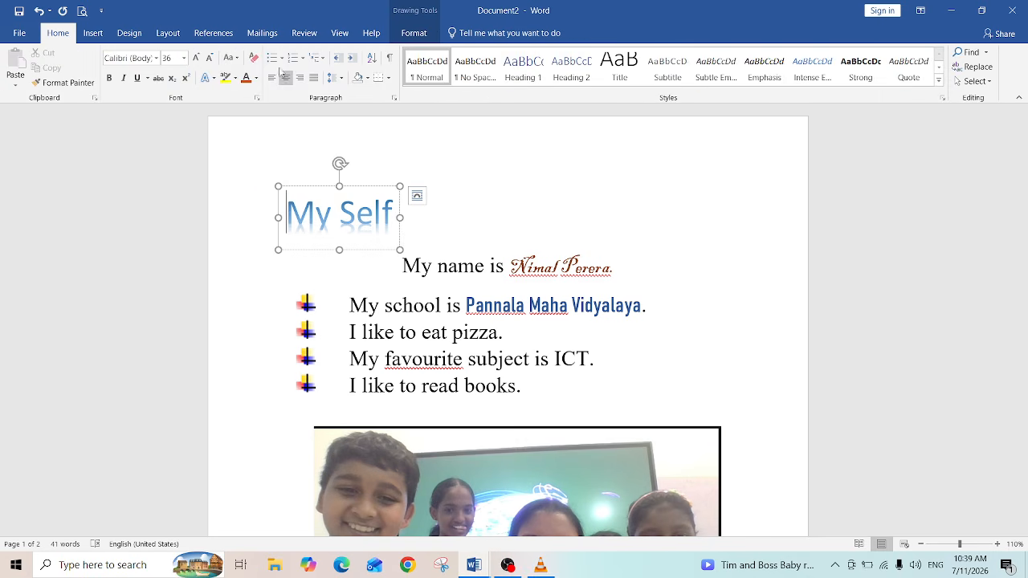
{"action": "left_click", "coordinate": [260, 211]}
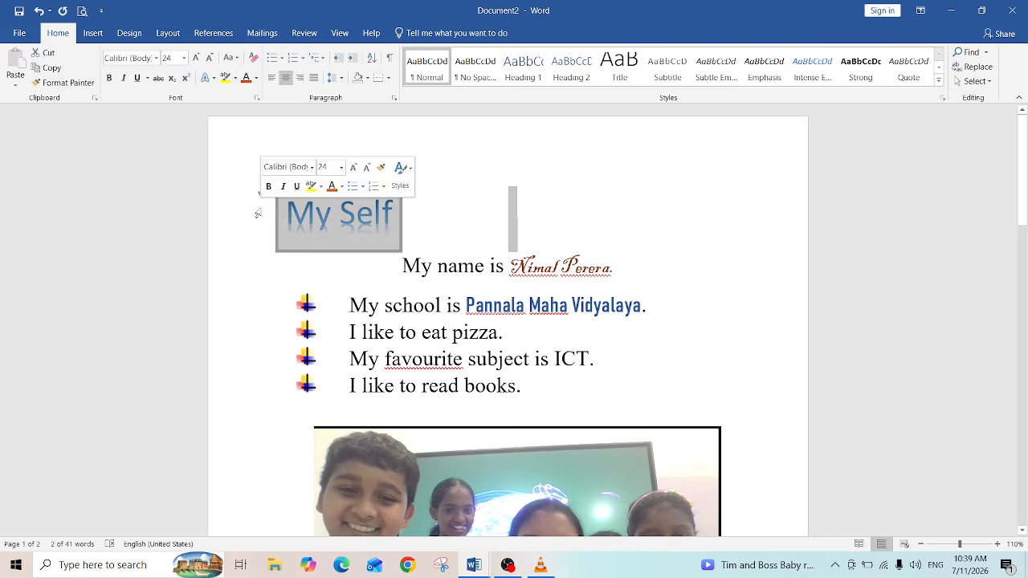
{"action": "left_click", "coordinate": [273, 77]}
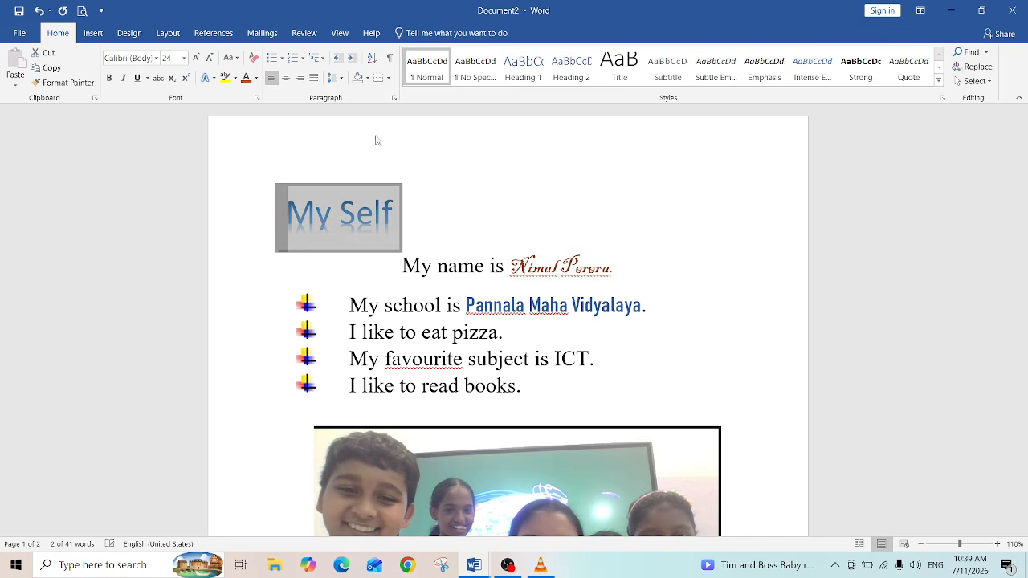
{"action": "left_click", "coordinate": [494, 228]}
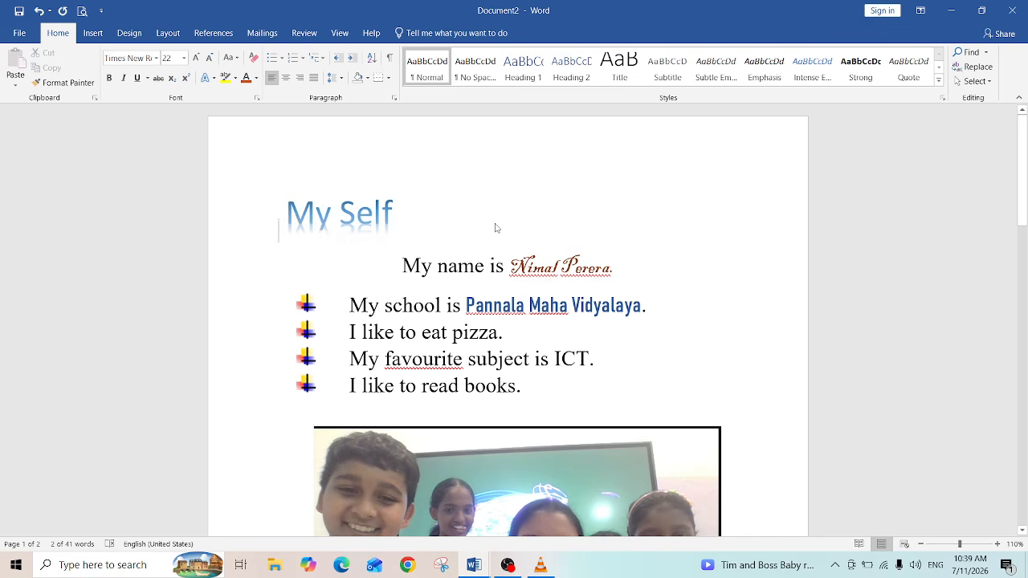
{"action": "left_click", "coordinate": [286, 213]}
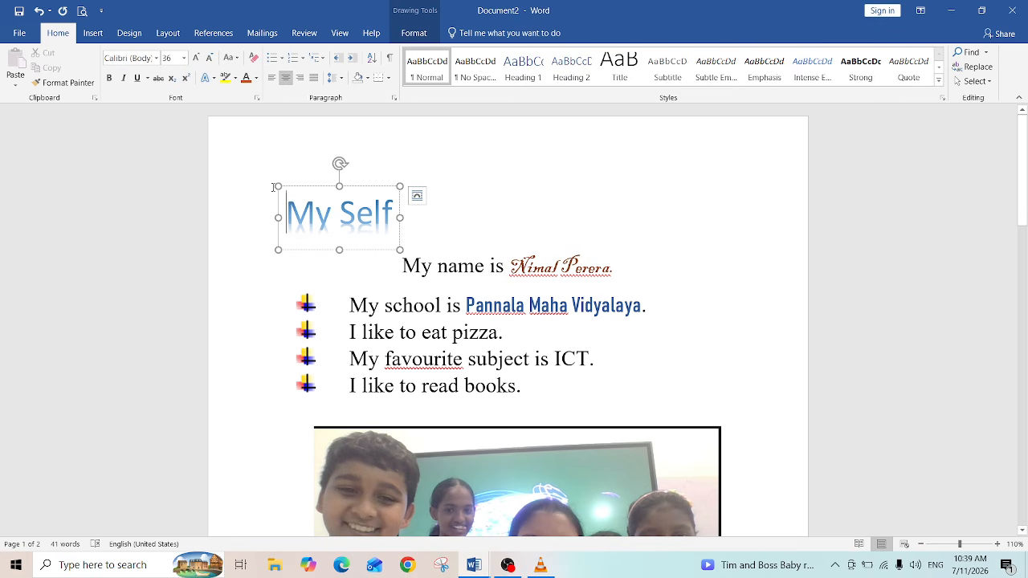
{"action": "left_click_drag", "start_coordinate": [290, 190], "coordinate": [481, 175]}
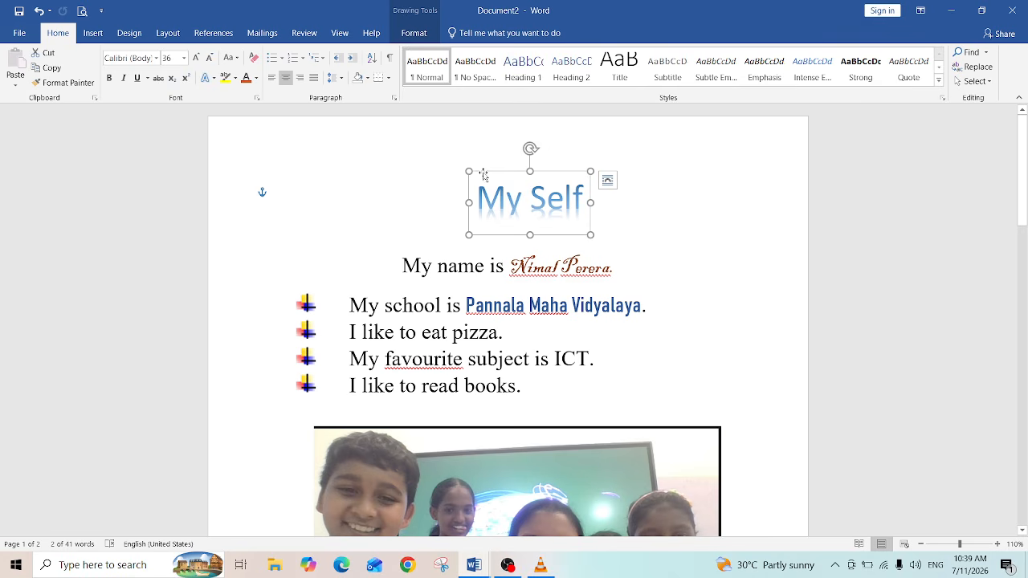
{"action": "left_click_drag", "start_coordinate": [485, 174], "coordinate": [448, 172]}
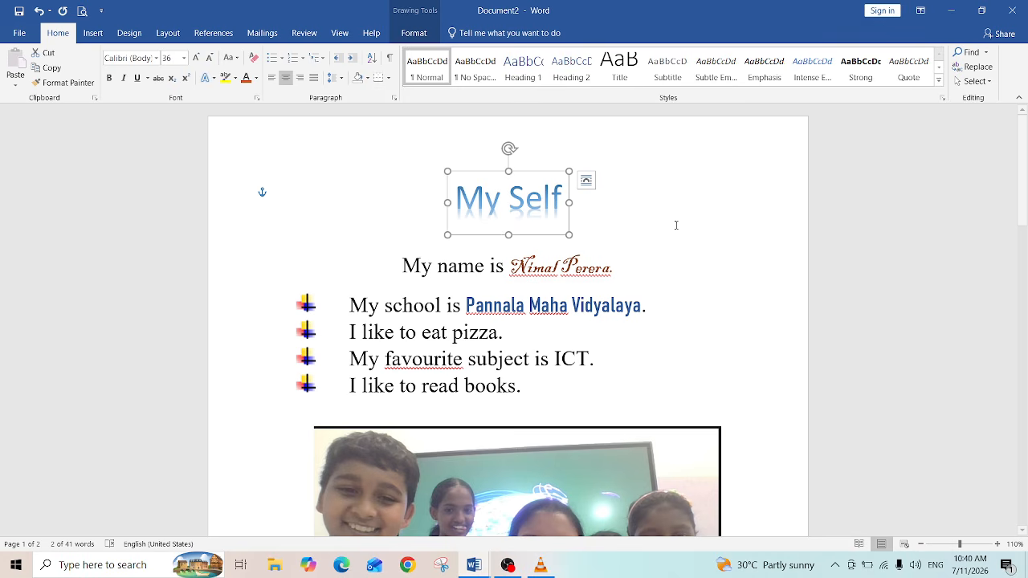
Step: Add two empty lines above the weekday timetable table, pushing it onto the second page
{"action": "left_click_drag", "start_coordinate": [1022, 210], "coordinate": [1020, 324]}
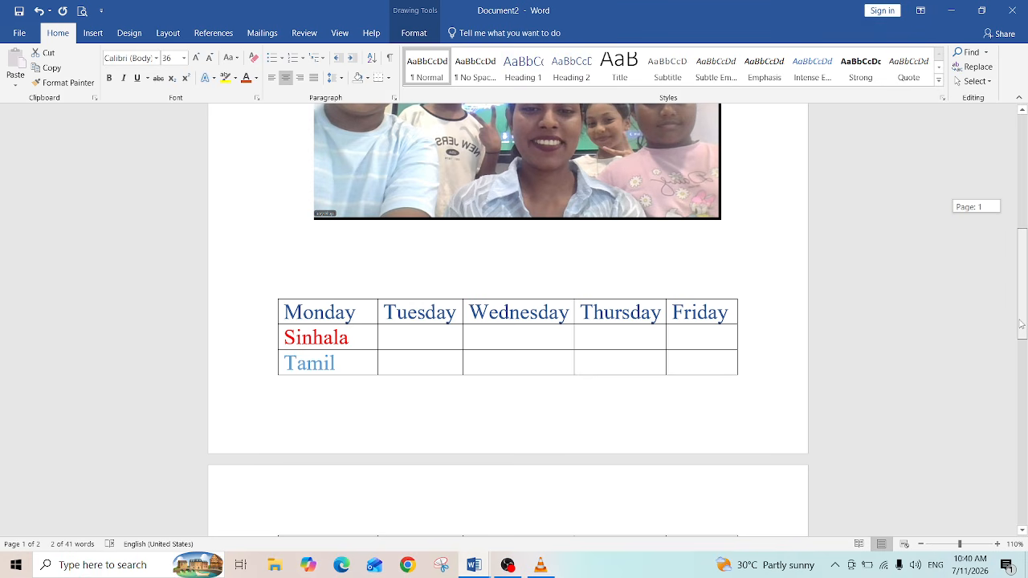
{"action": "left_click_drag", "start_coordinate": [1021, 324], "coordinate": [1021, 325]}
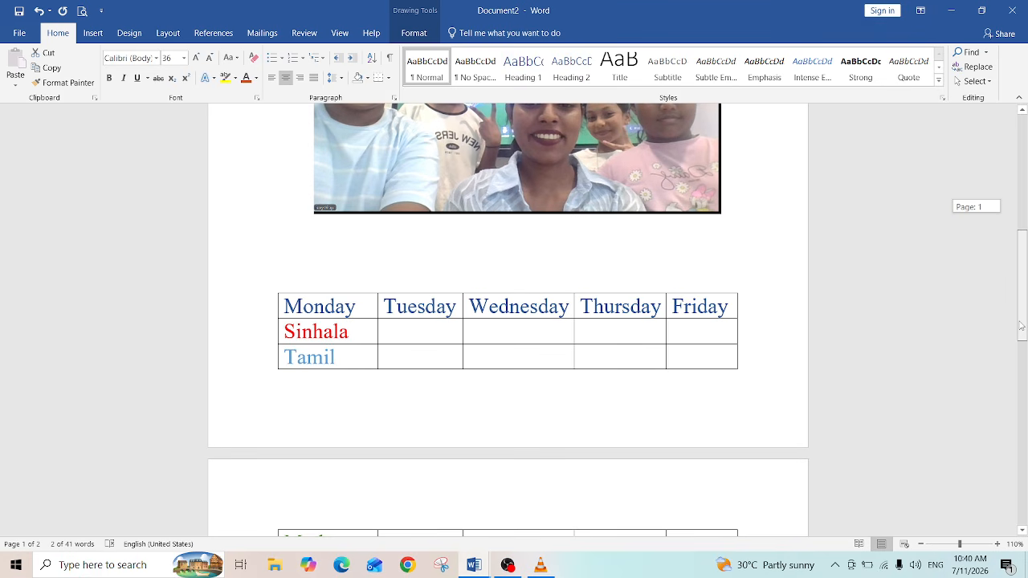
{"action": "left_click_drag", "start_coordinate": [1021, 324], "coordinate": [1023, 324]}
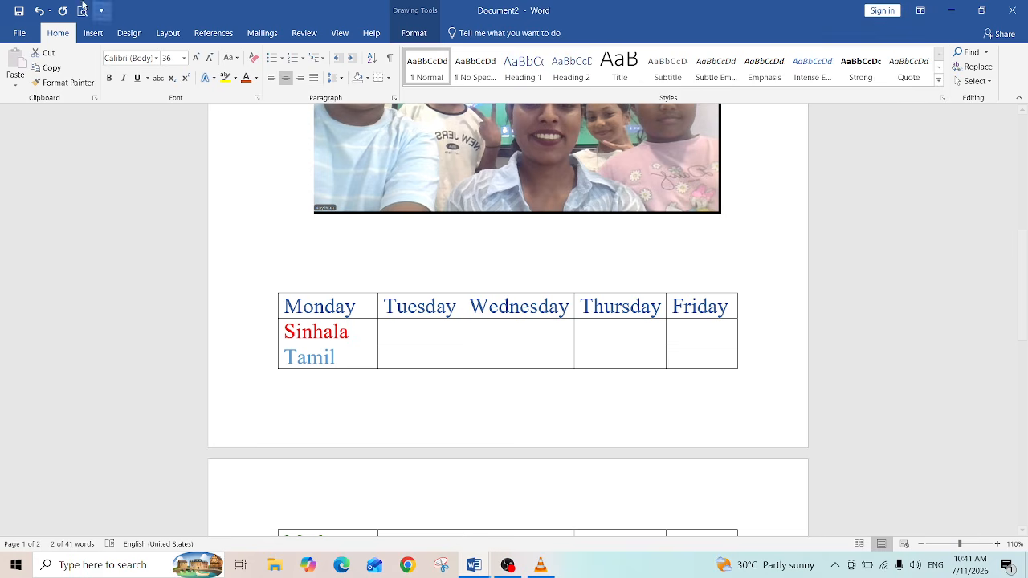
{"action": "left_click", "coordinate": [92, 35]}
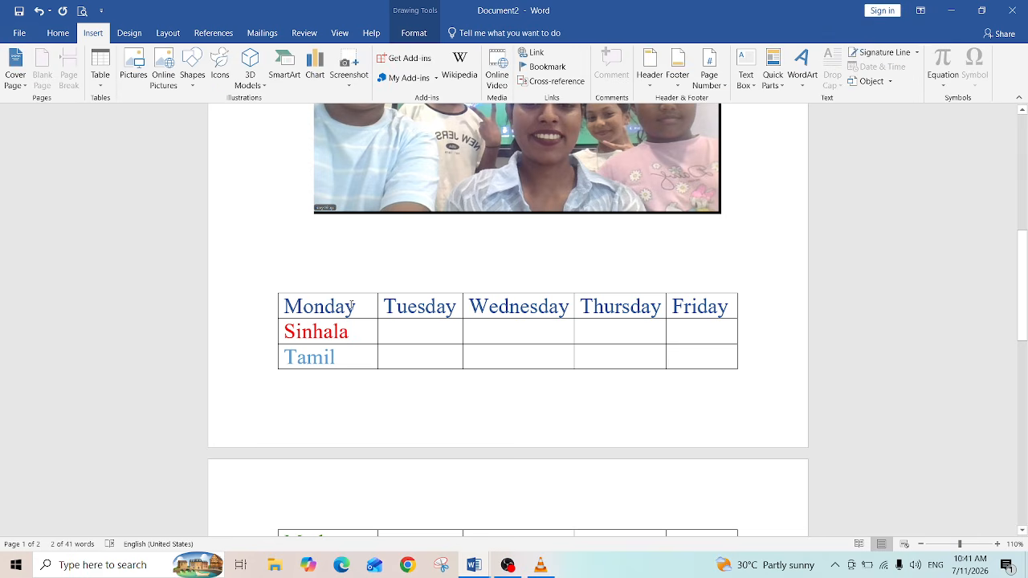
{"action": "left_click", "coordinate": [301, 298]}
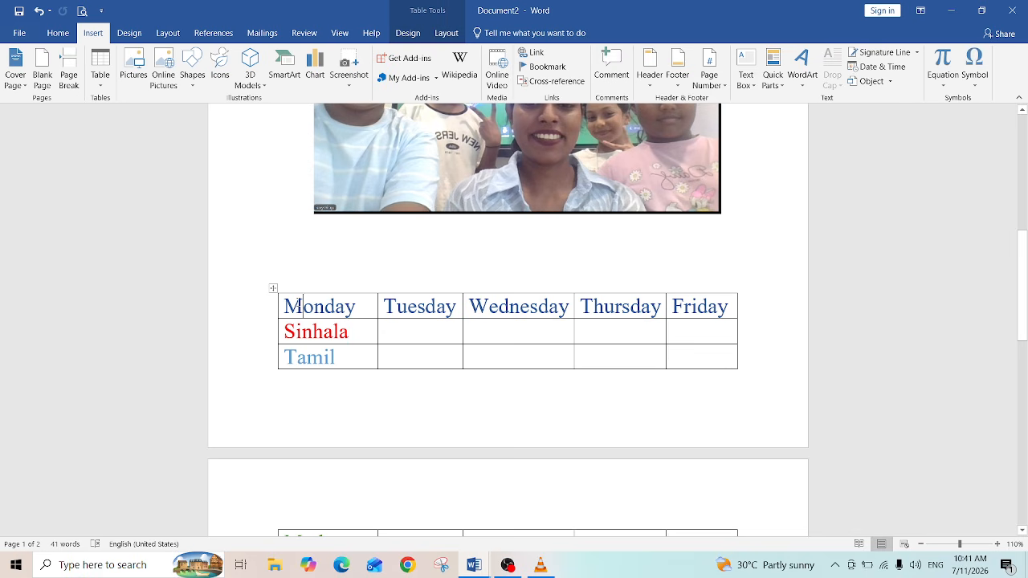
{"action": "left_click", "coordinate": [273, 289]}
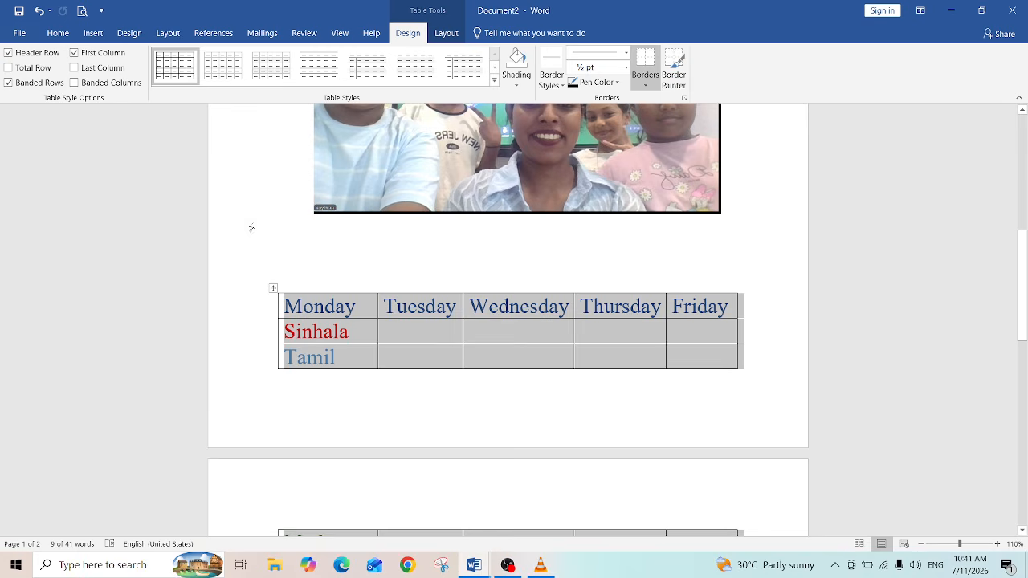
{"action": "left_click", "coordinate": [283, 243]}
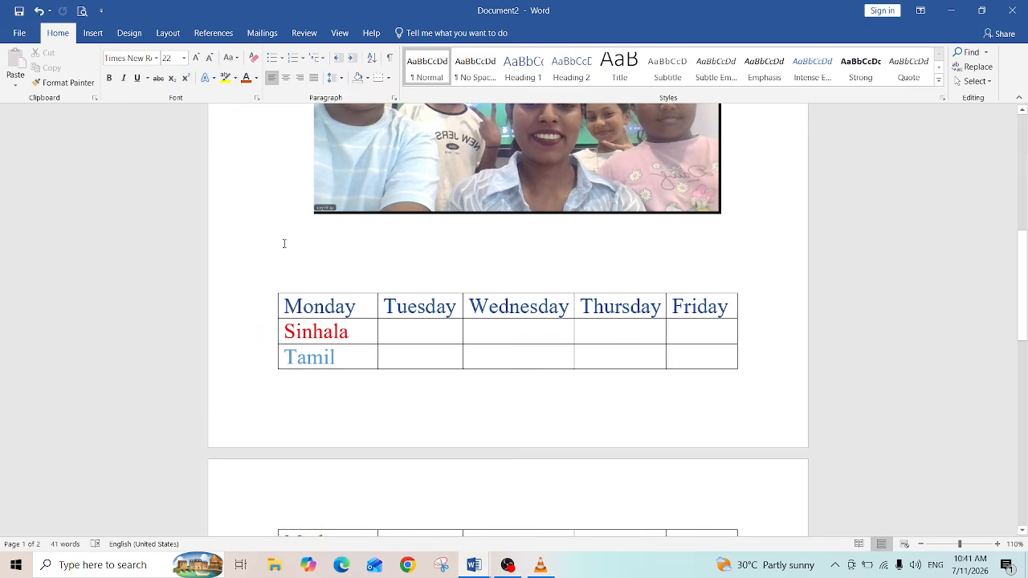
{"action": "key", "text": "Return"}
{"action": "key", "text": "Return"}
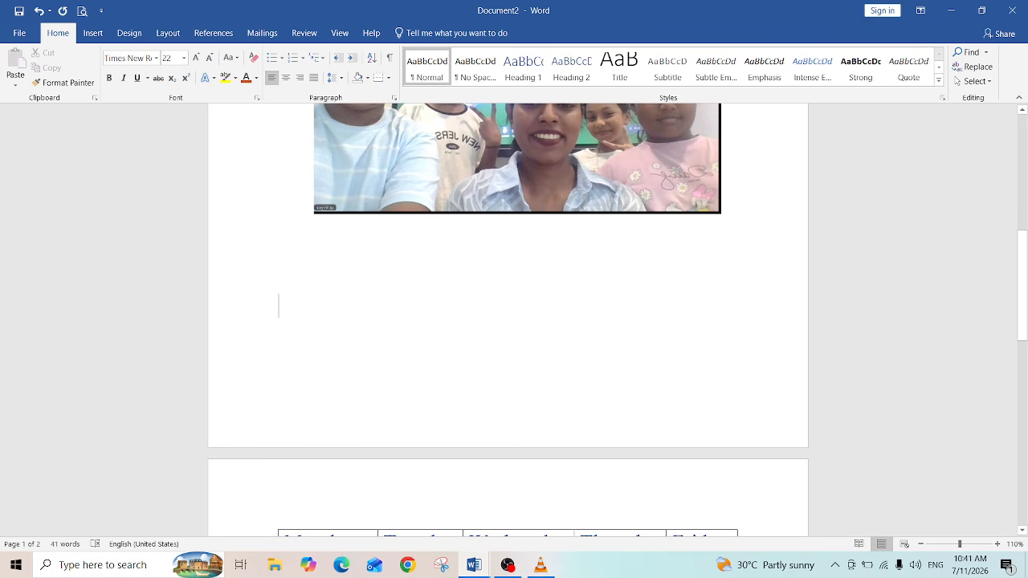
{"action": "left_click_drag", "start_coordinate": [1023, 288], "coordinate": [1026, 359]}
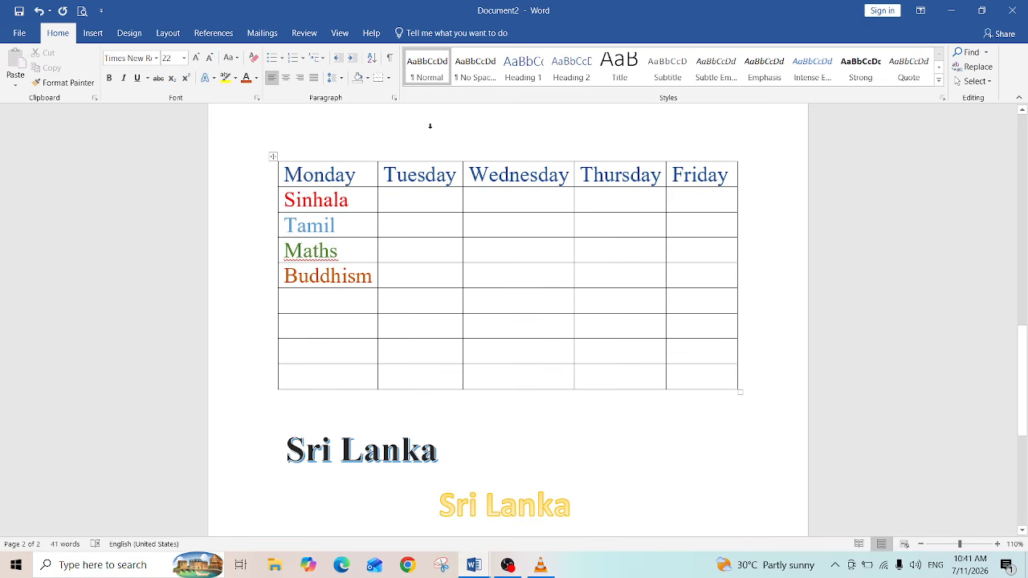
{"action": "left_click", "coordinate": [368, 201]}
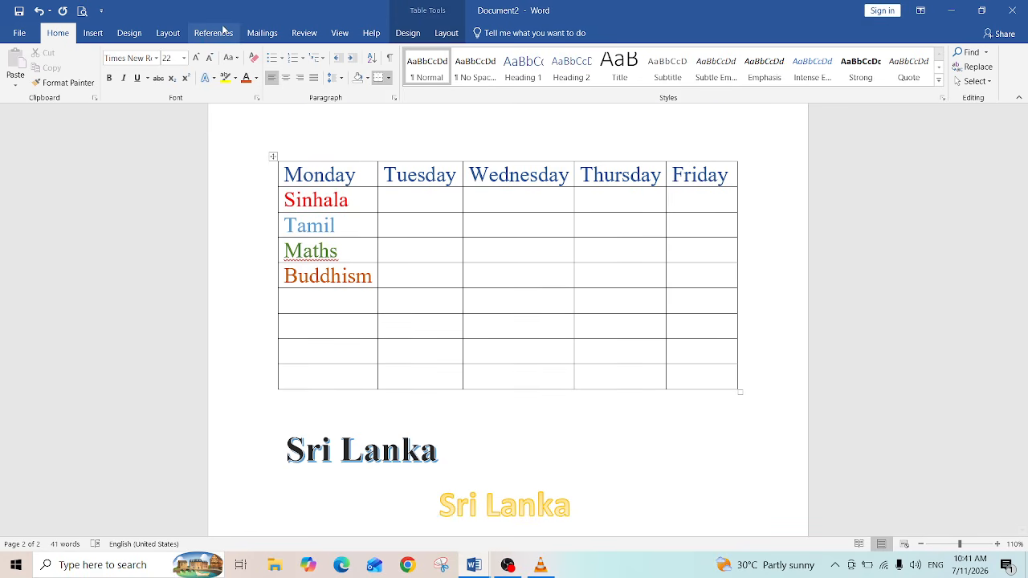
{"action": "left_click", "coordinate": [93, 35]}
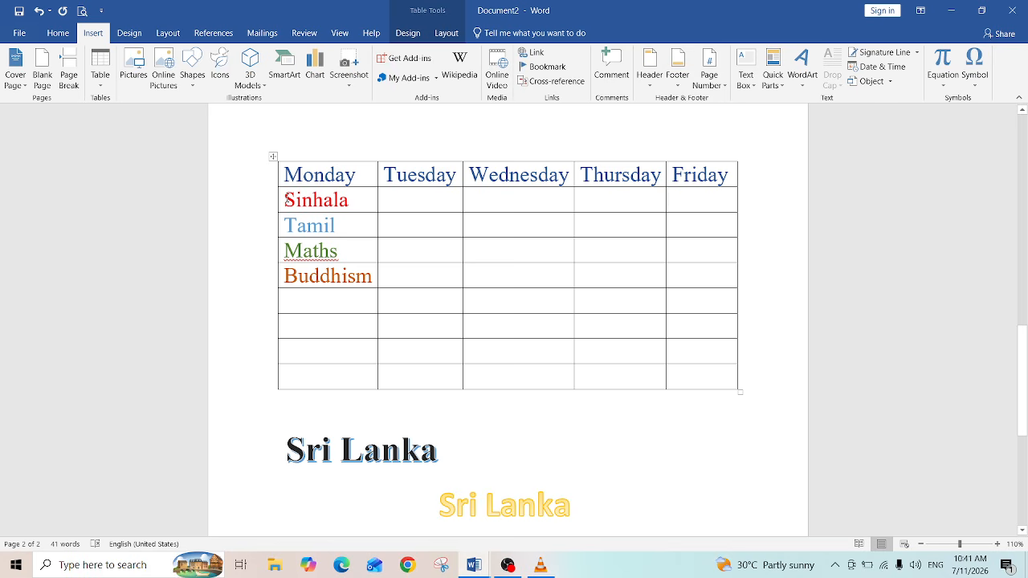
{"action": "right_click", "coordinate": [359, 200]}
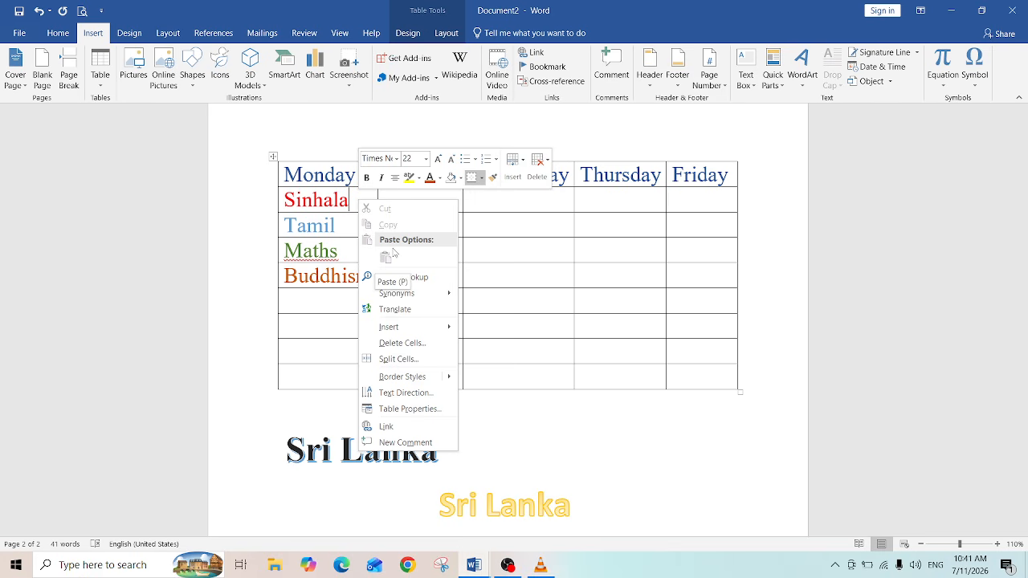
{"action": "key", "text": "Escape"}
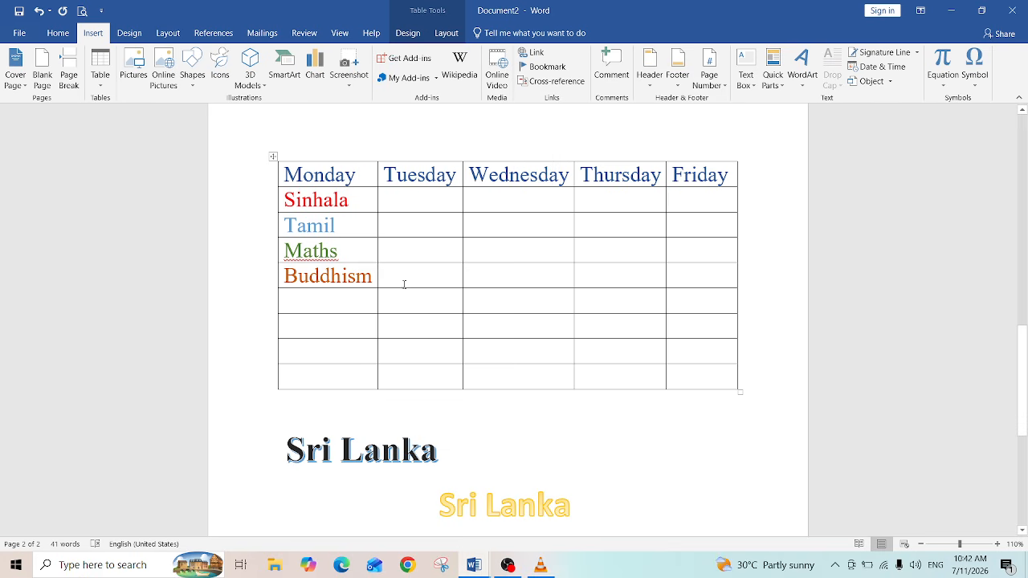
Step: Shade the first cell of the table's seventh row light blue
{"action": "left_click", "coordinate": [378, 201]}
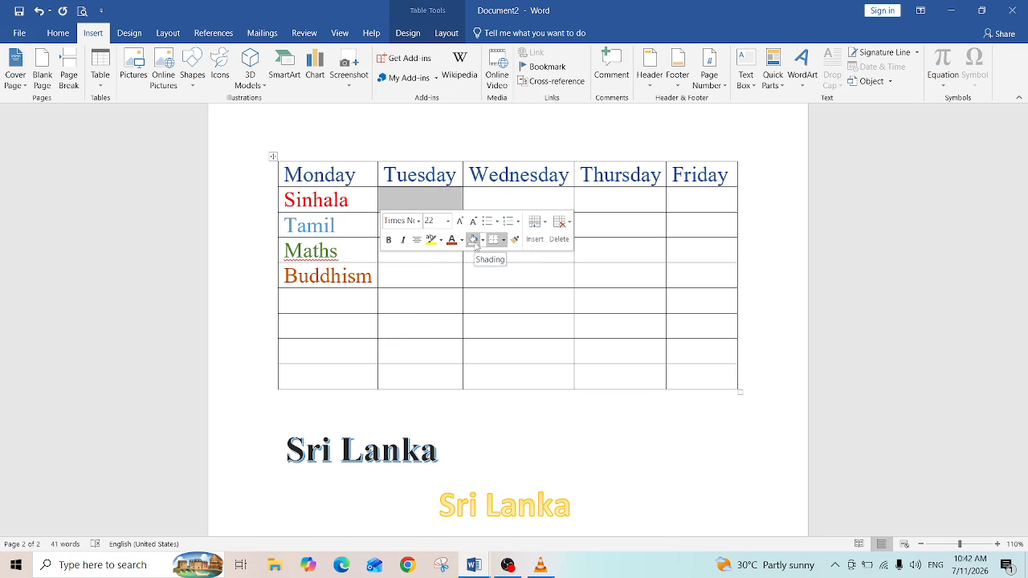
{"action": "left_click", "coordinate": [404, 274]}
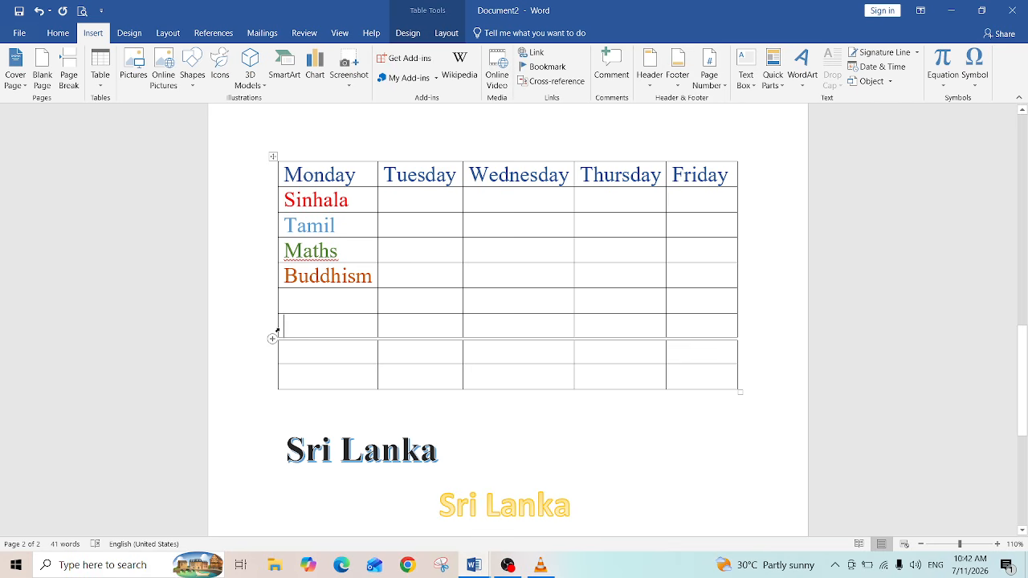
{"action": "left_click", "coordinate": [278, 330]}
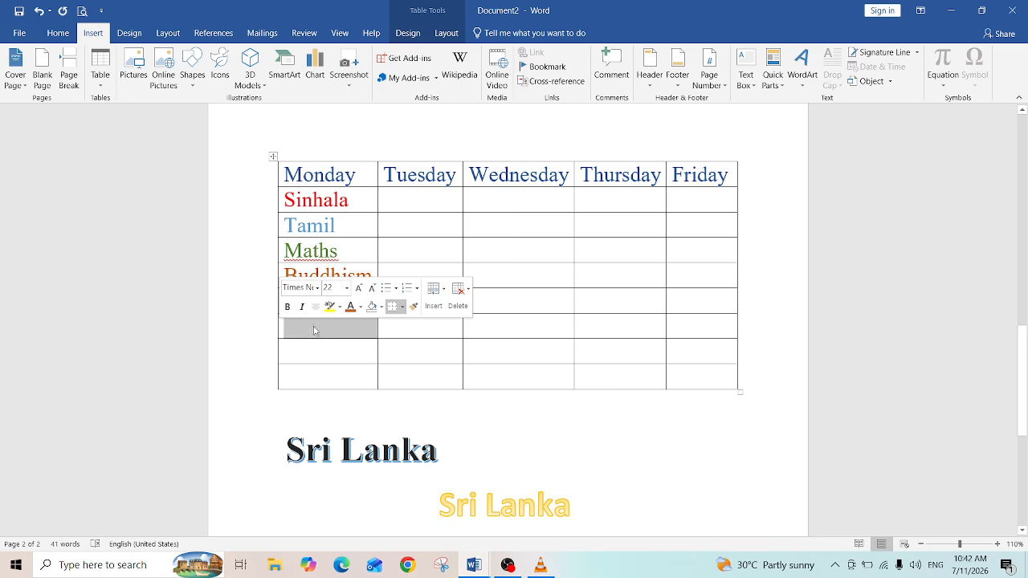
{"action": "left_click", "coordinate": [381, 308]}
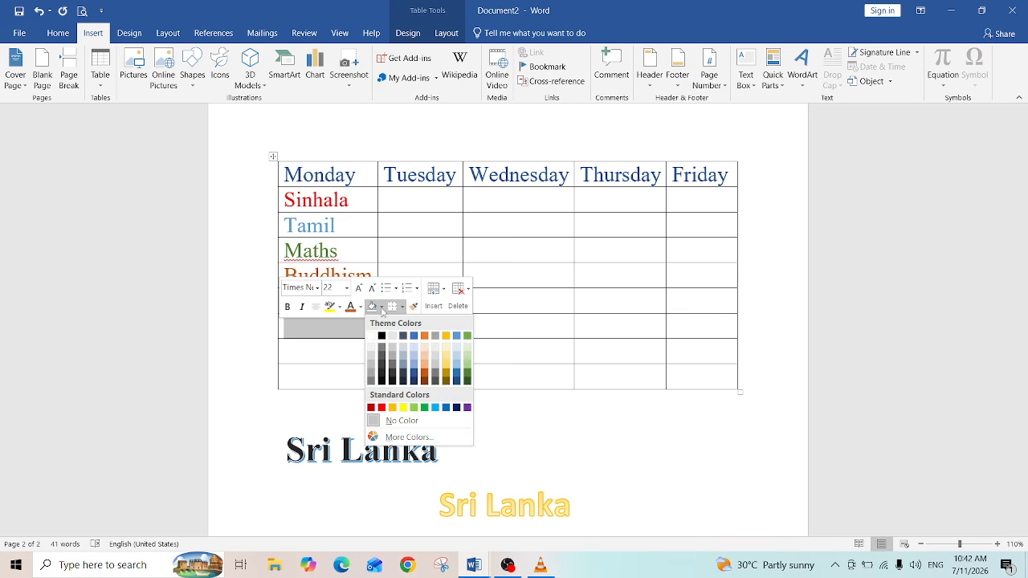
{"action": "left_click", "coordinate": [435, 408]}
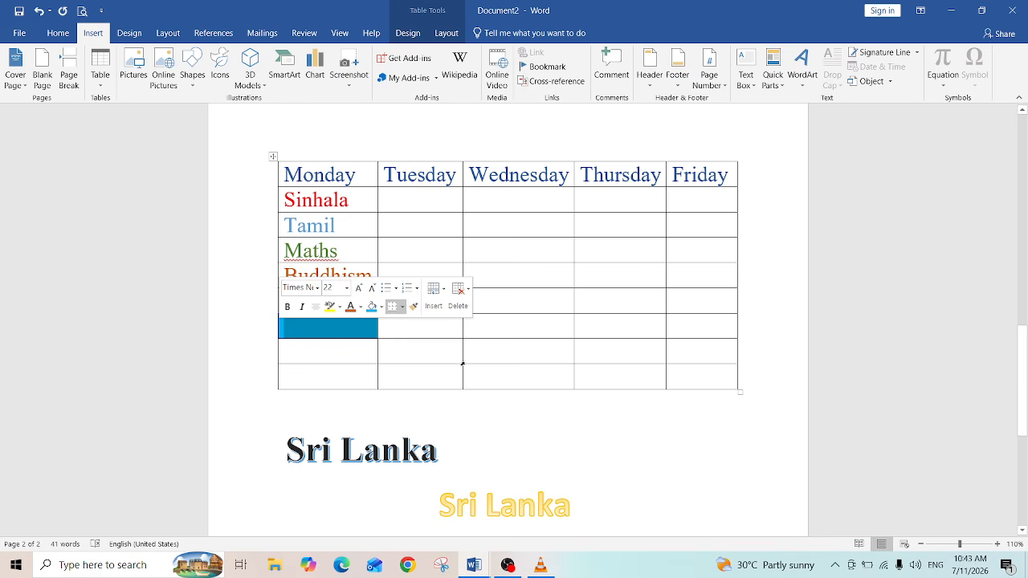
Step: Shade the Wednesday column cell in the eighth row yellow
{"action": "left_click", "coordinate": [464, 364]}
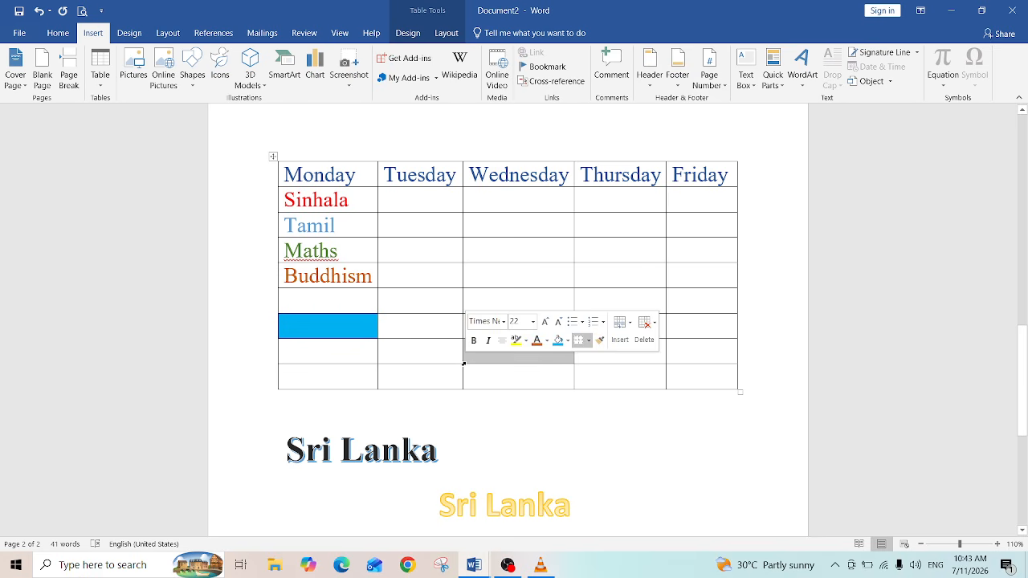
{"action": "left_click", "coordinate": [569, 343]}
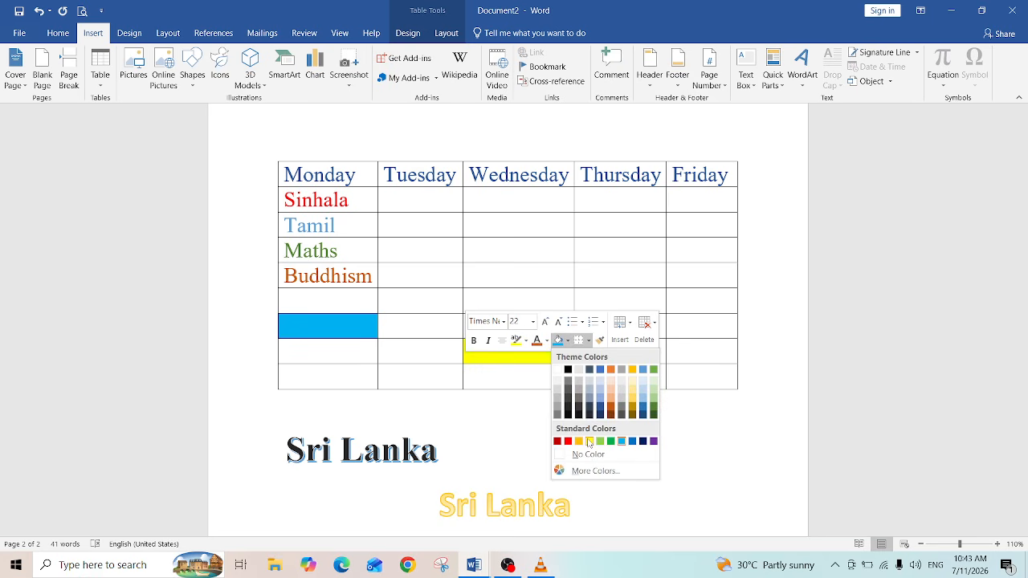
{"action": "left_click", "coordinate": [589, 441]}
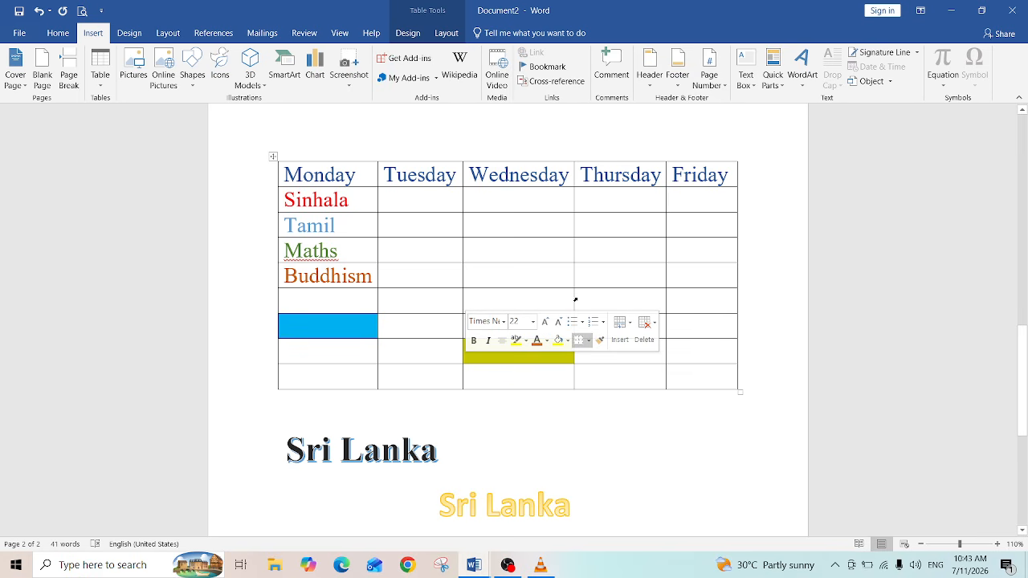
Step: Shade the Thursday column cell in the sixth row red
{"action": "left_click", "coordinate": [575, 300]}
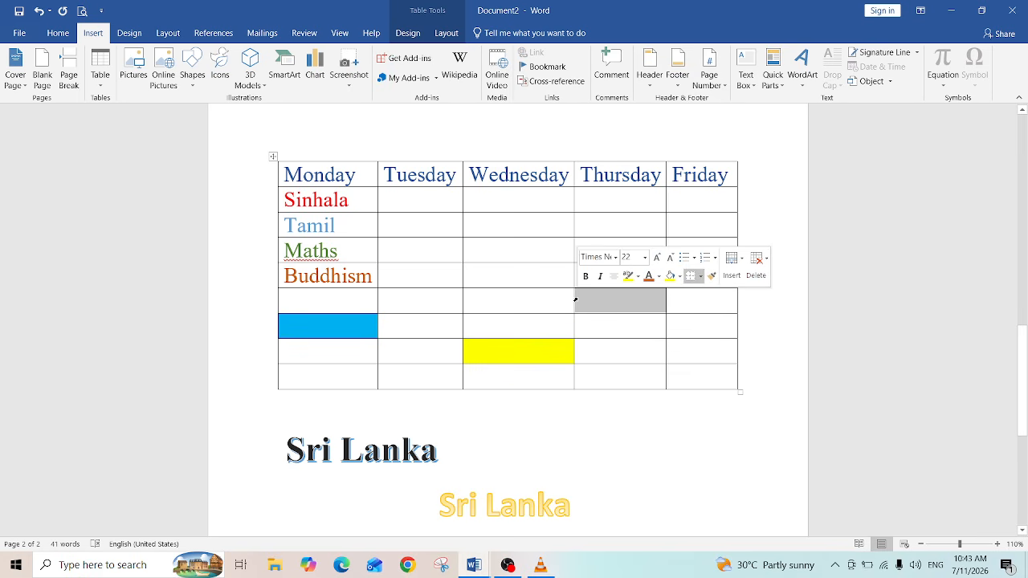
{"action": "left_click", "coordinate": [679, 277]}
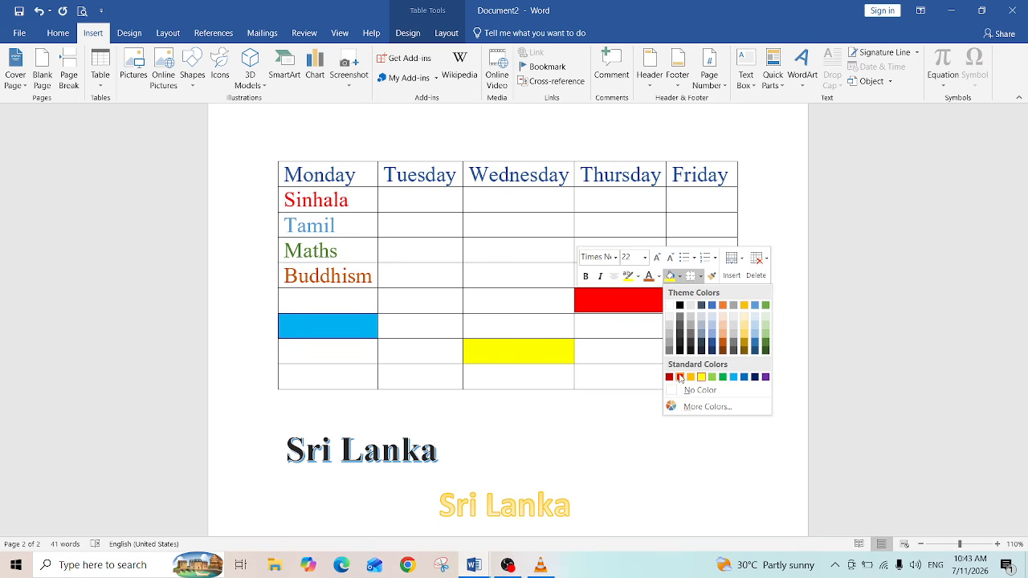
{"action": "key", "text": "Escape"}
{"action": "left_click", "coordinate": [537, 261]}
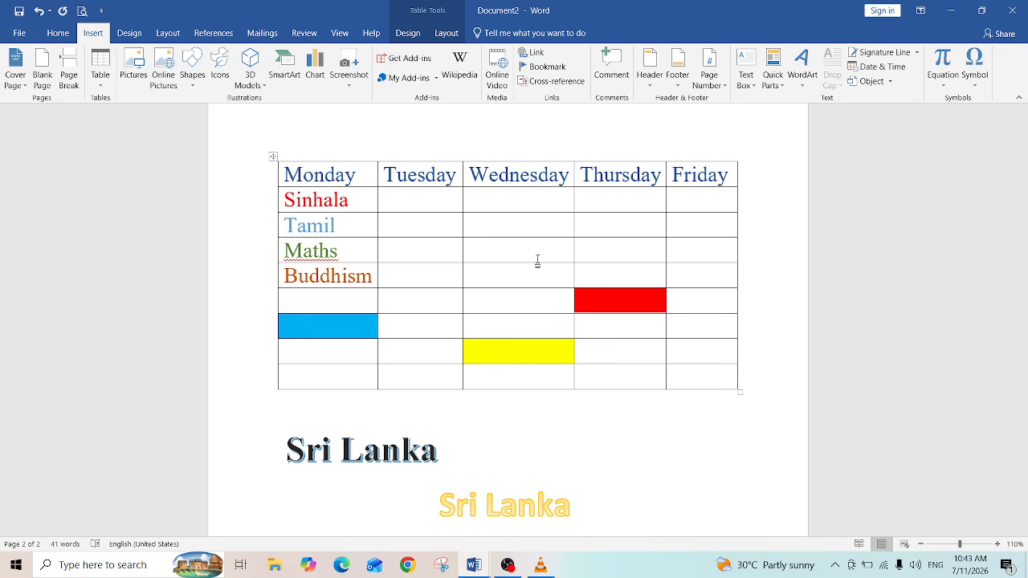
Step: Shade the Wednesday column cell in the seventh row dark blue
{"action": "left_click", "coordinate": [518, 424]}
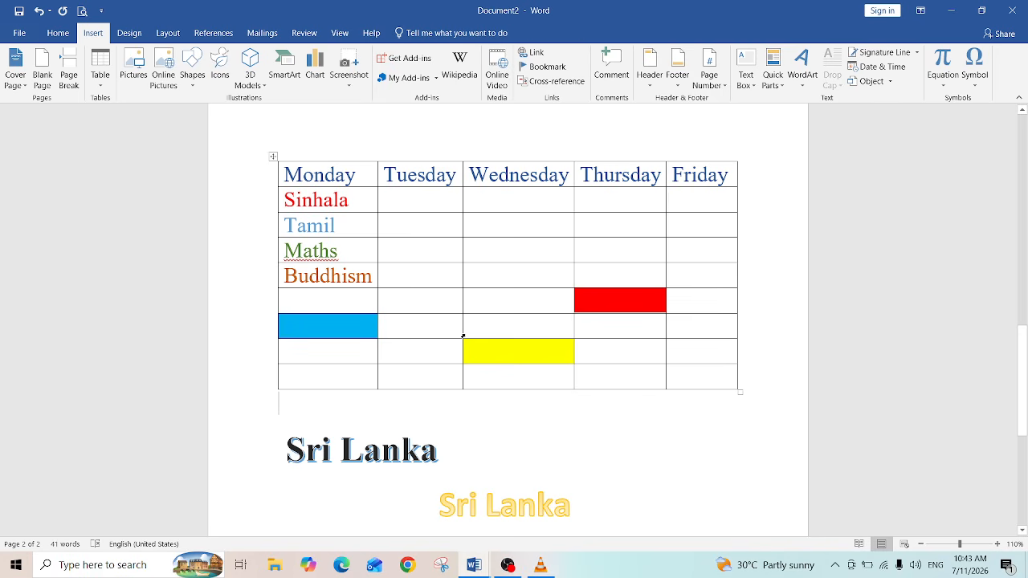
{"action": "left_click", "coordinate": [463, 336]}
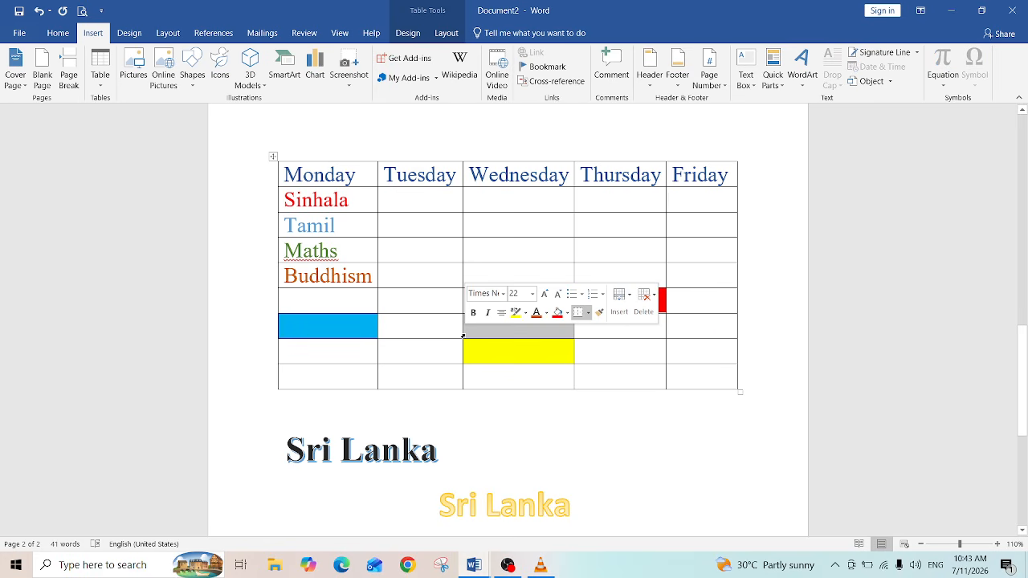
{"action": "left_click", "coordinate": [568, 315]}
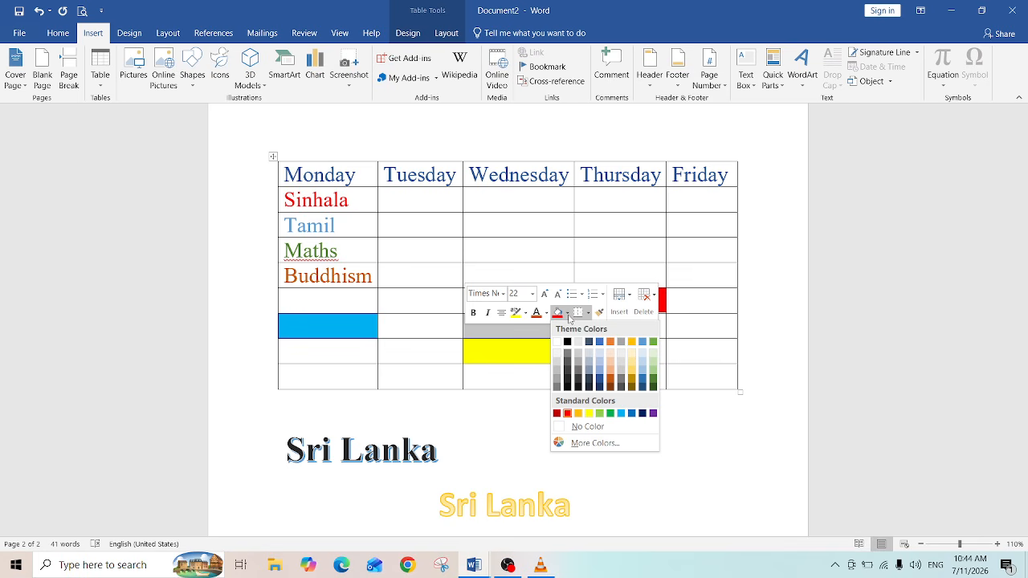
{"action": "left_click", "coordinate": [645, 414]}
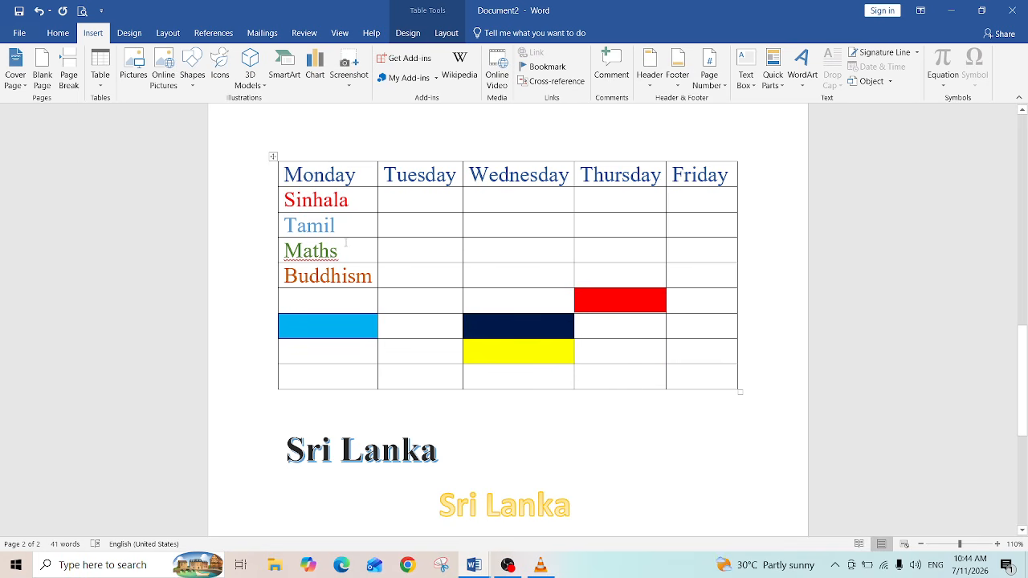
Step: Shade the Maths cell of the timetable yellow
{"action": "left_click", "coordinate": [281, 252]}
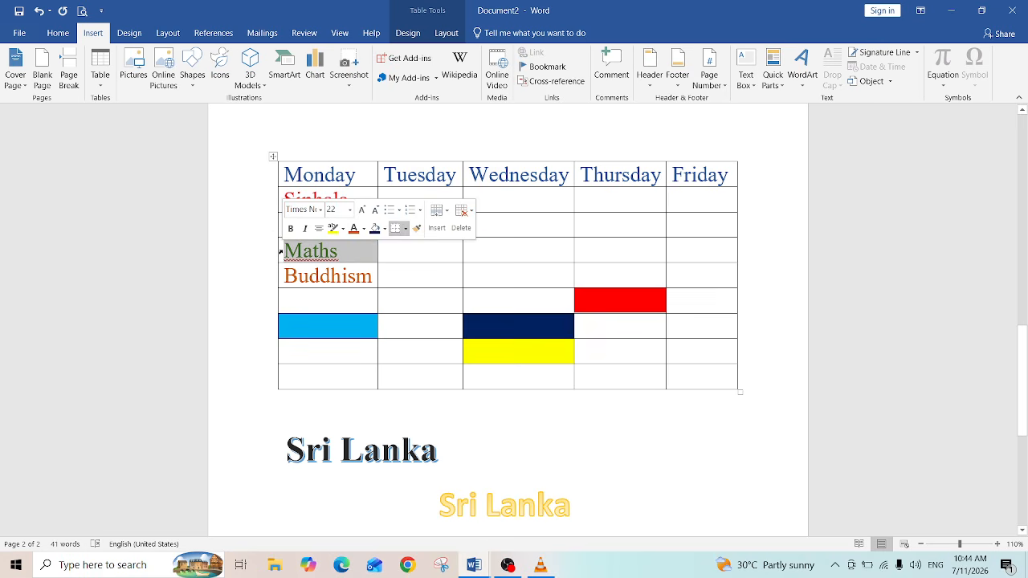
{"action": "left_click", "coordinate": [384, 229]}
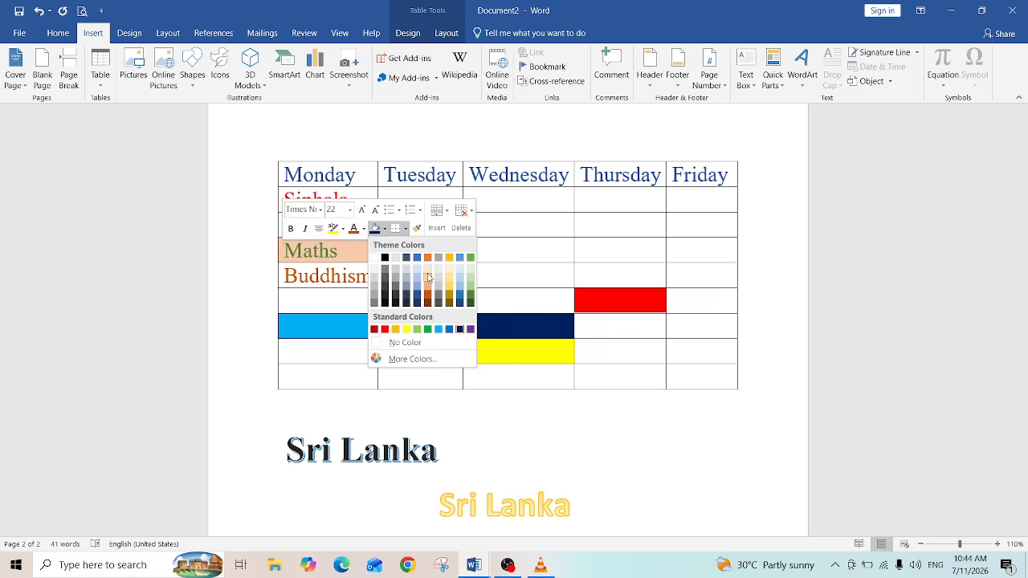
{"action": "left_click", "coordinate": [407, 330]}
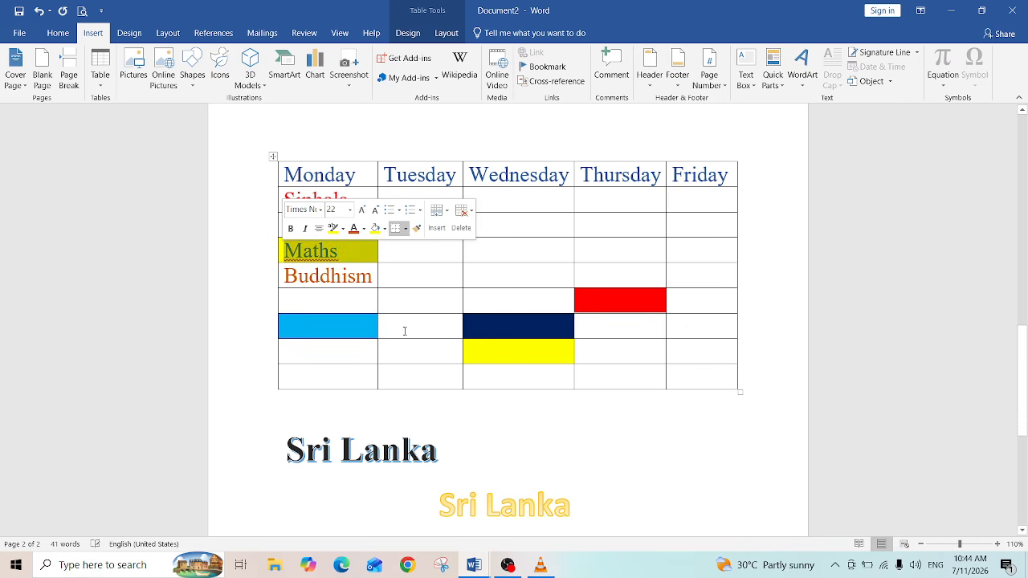
{"action": "left_click", "coordinate": [330, 275]}
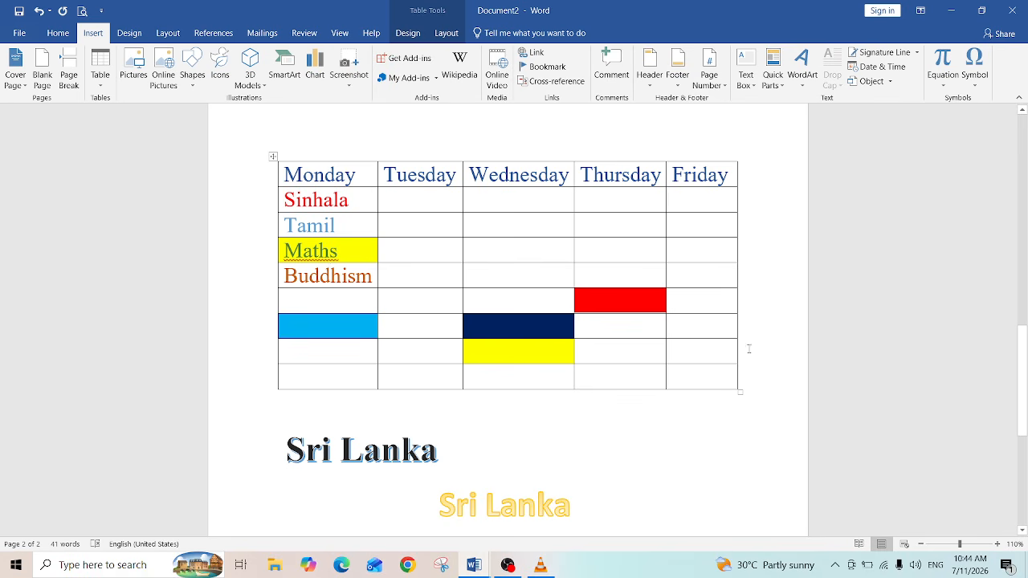
{"action": "left_click", "coordinate": [744, 70]}
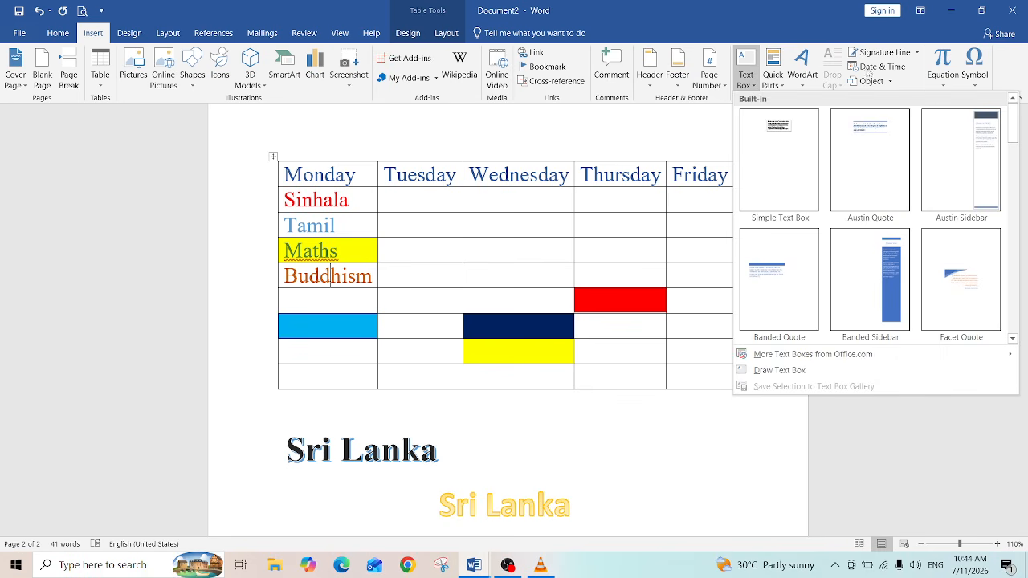
{"action": "left_click", "coordinate": [626, 131]}
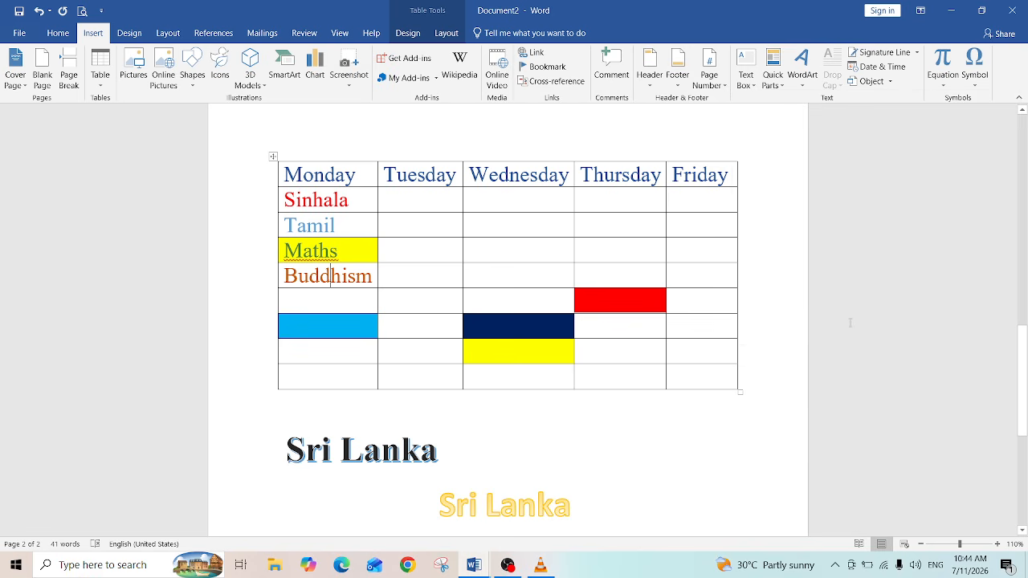
{"action": "left_click_drag", "start_coordinate": [1025, 357], "coordinate": [1025, 442]}
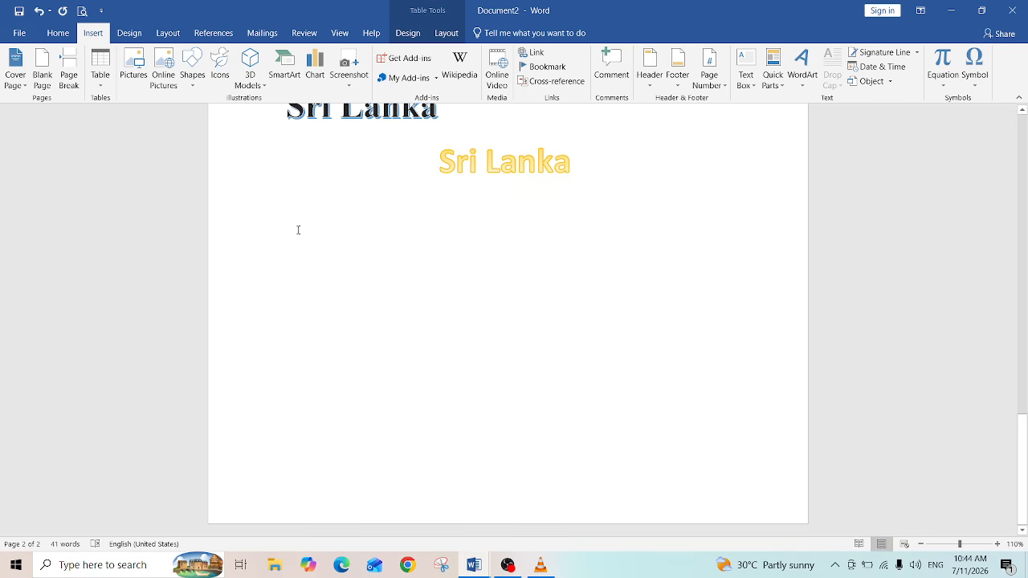
{"action": "left_click", "coordinate": [273, 212]}
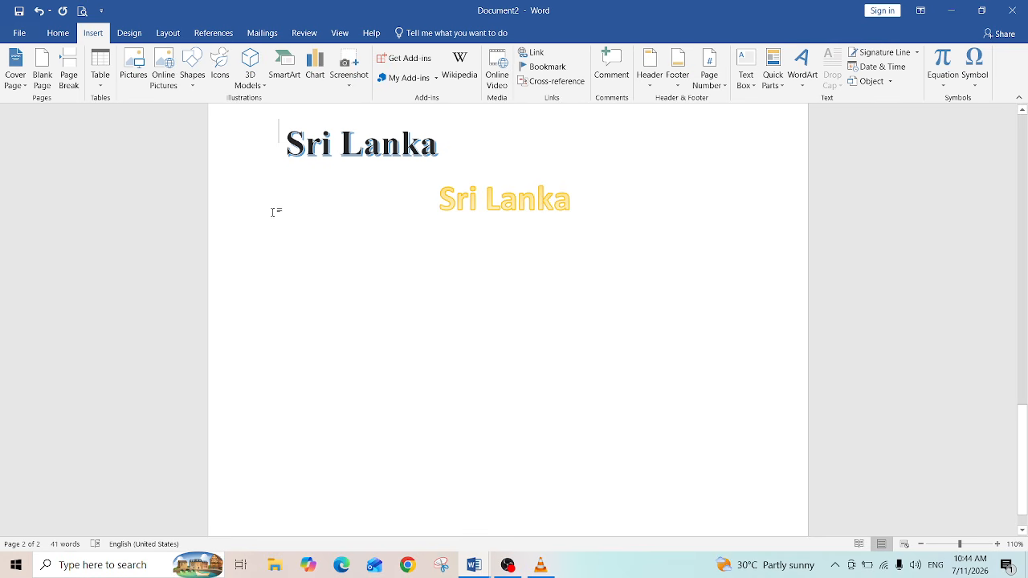
{"action": "left_click", "coordinate": [53, 35]}
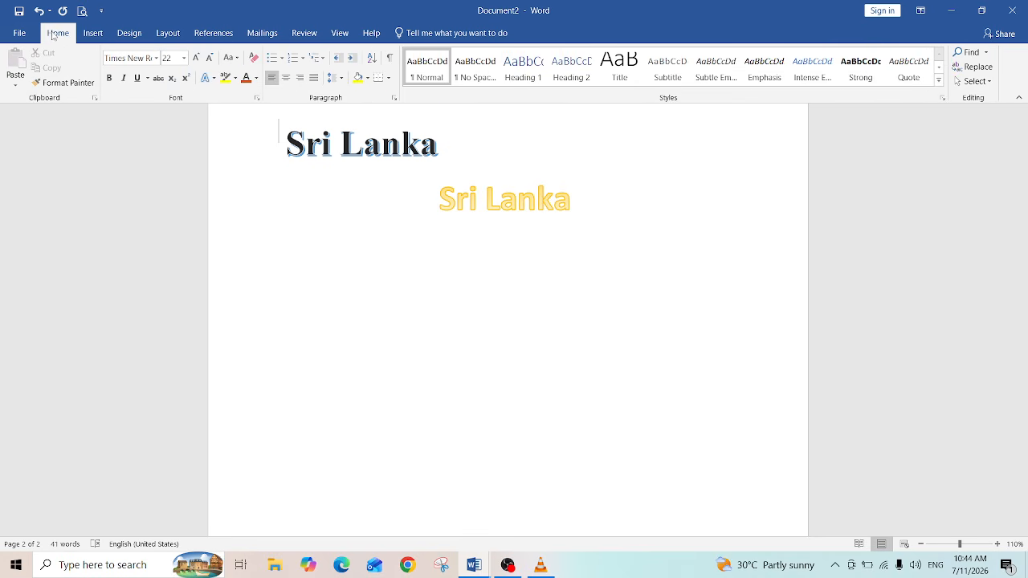
{"action": "left_click", "coordinate": [93, 35]}
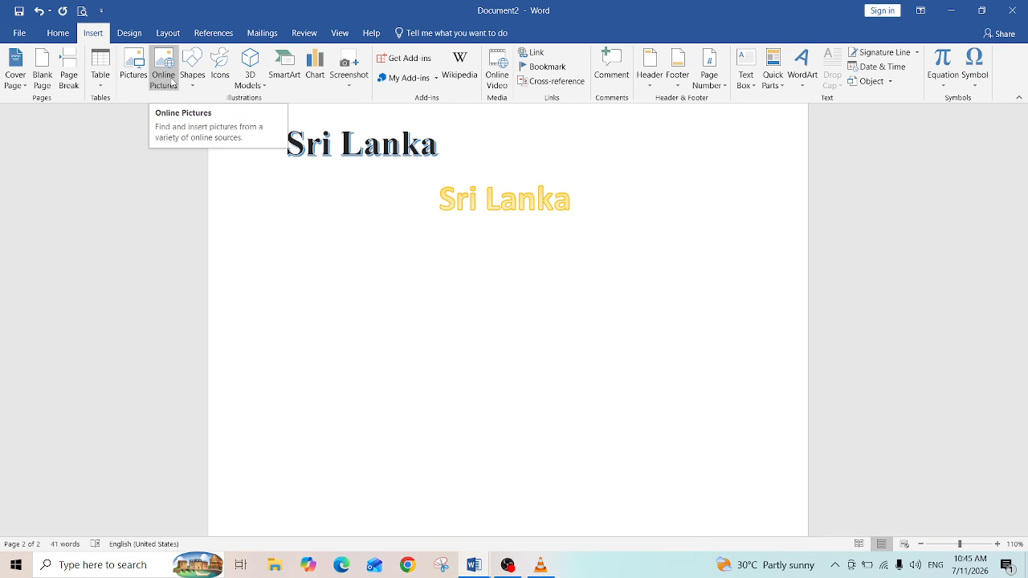
{"action": "left_click", "coordinate": [197, 87]}
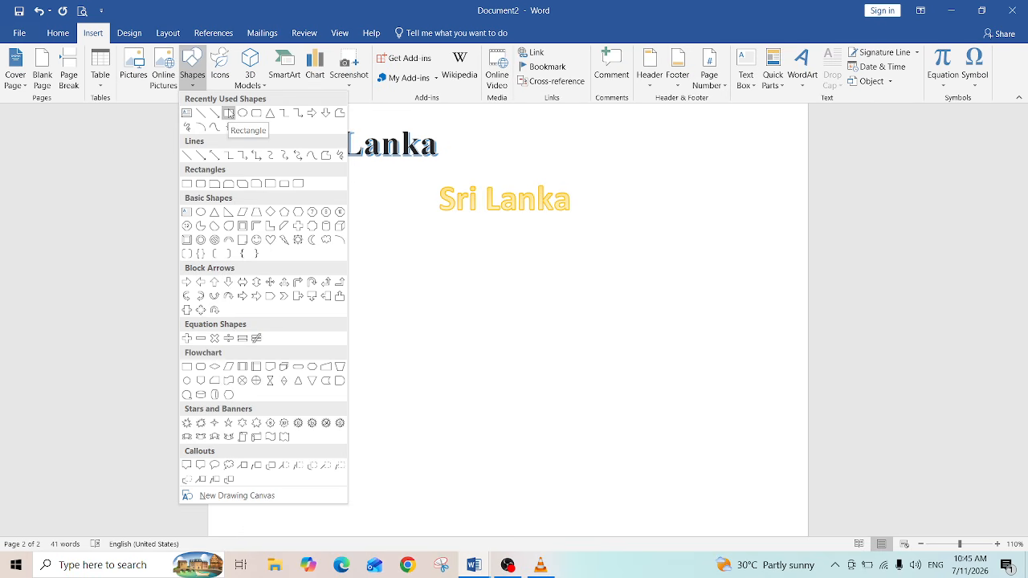
{"action": "left_click", "coordinate": [229, 113]}
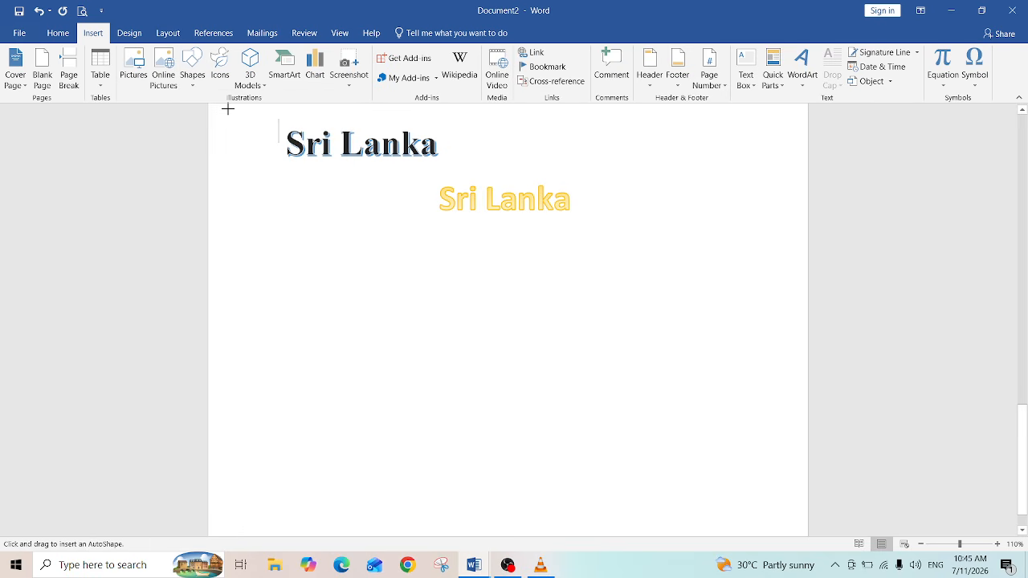
{"action": "left_click", "coordinate": [194, 83]}
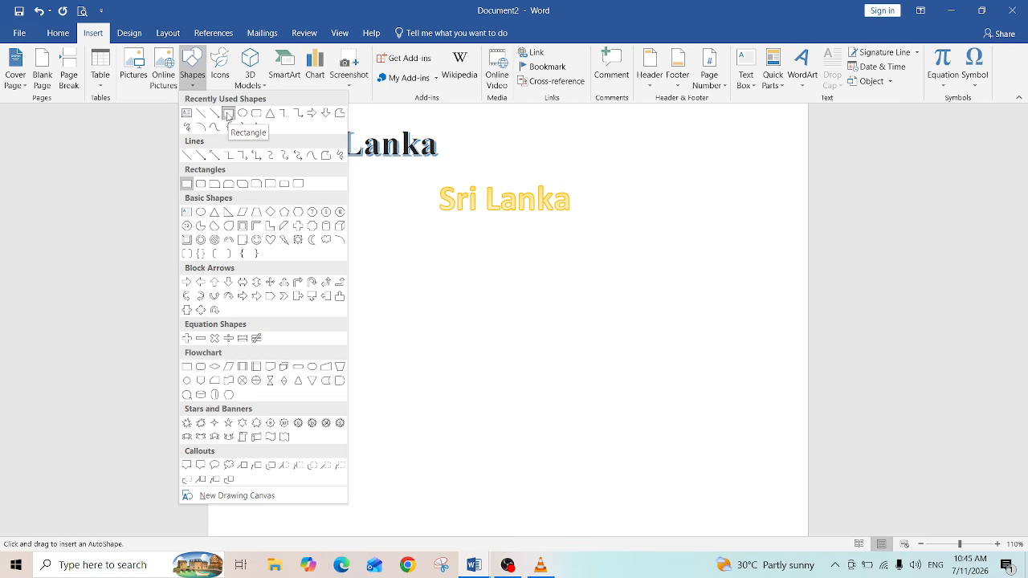
{"action": "left_click", "coordinate": [228, 115]}
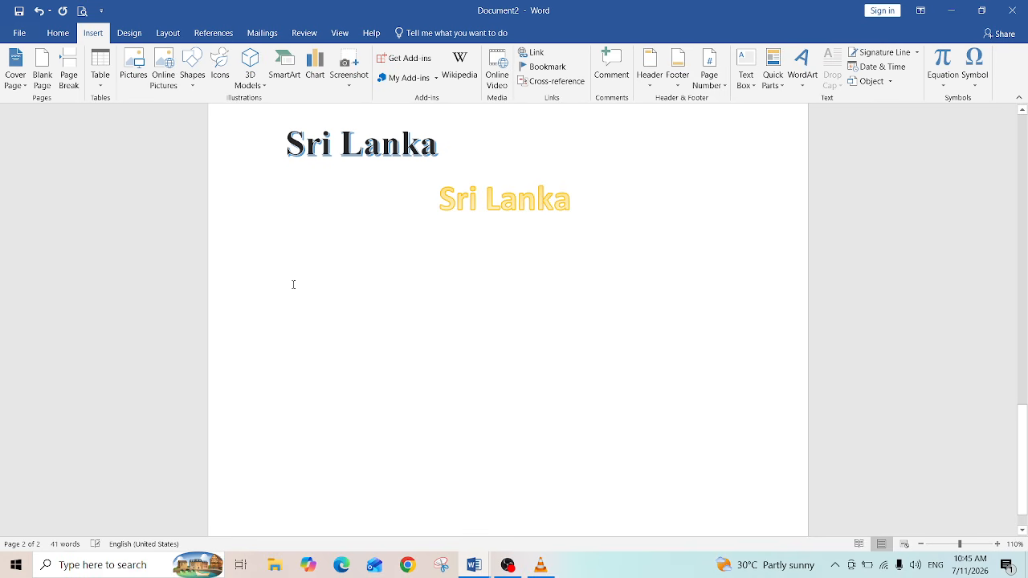
{"action": "left_click", "coordinate": [193, 80]}
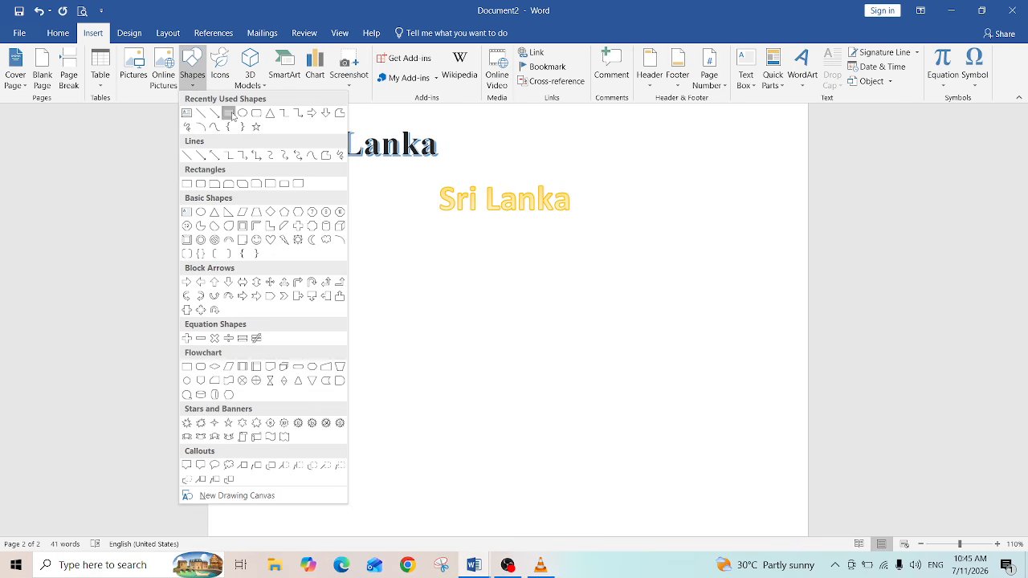
{"action": "left_click", "coordinate": [229, 114]}
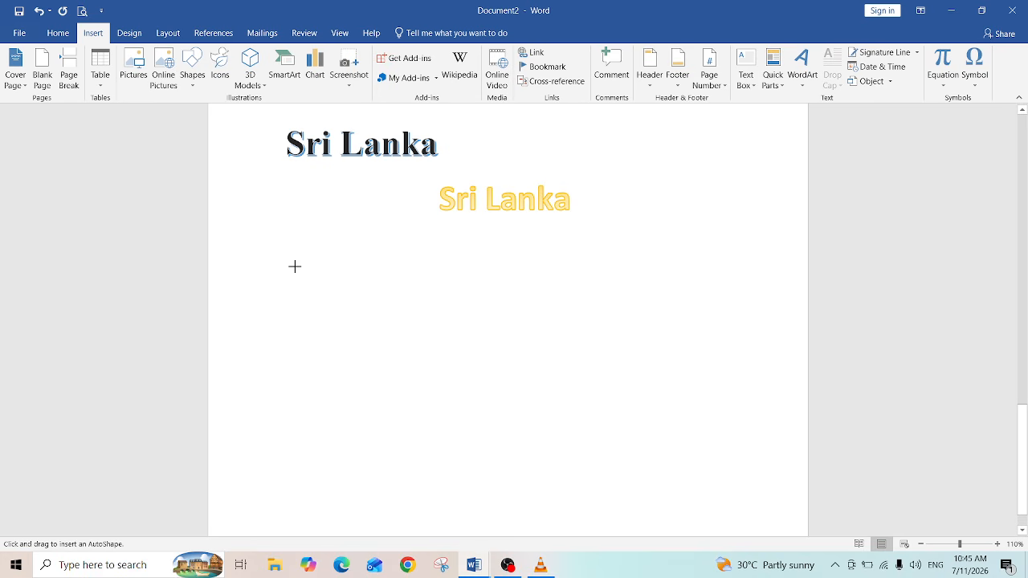
{"action": "key", "text": "ctrl+z"}
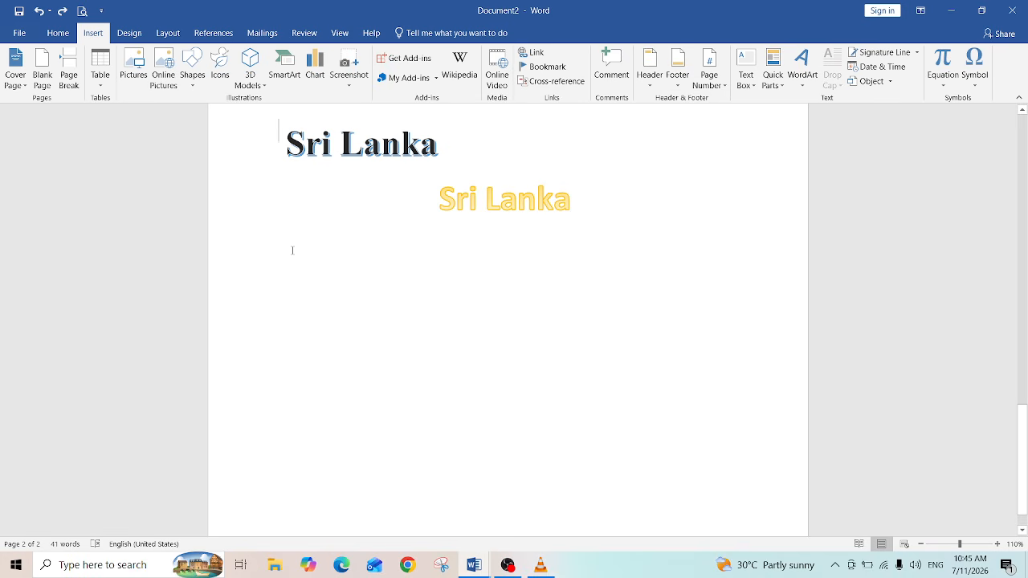
Step: Draw a rectangle shape below the orange Sri Lanka WordArt on the second page
{"action": "left_click", "coordinate": [194, 84]}
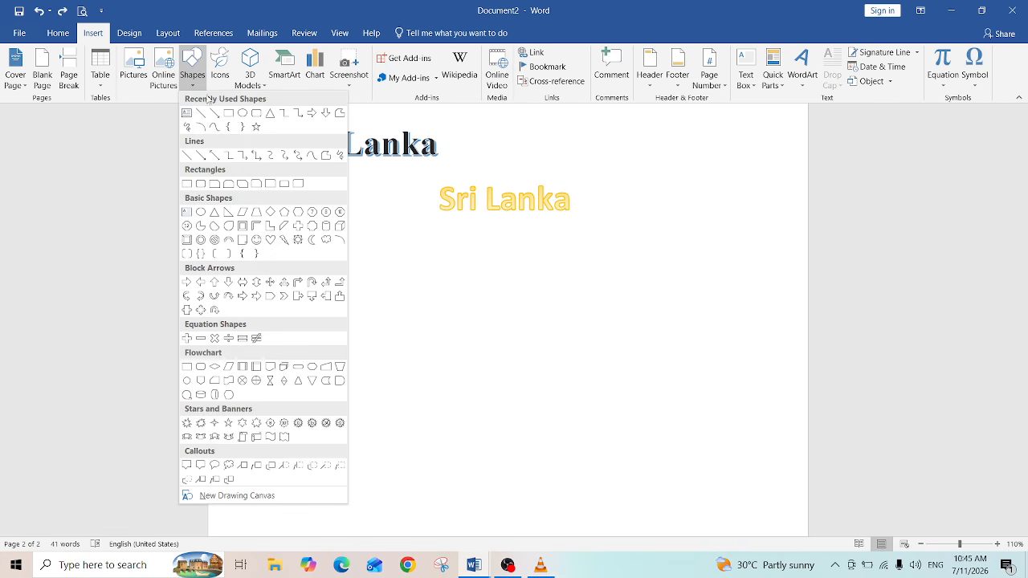
{"action": "left_click", "coordinate": [229, 113]}
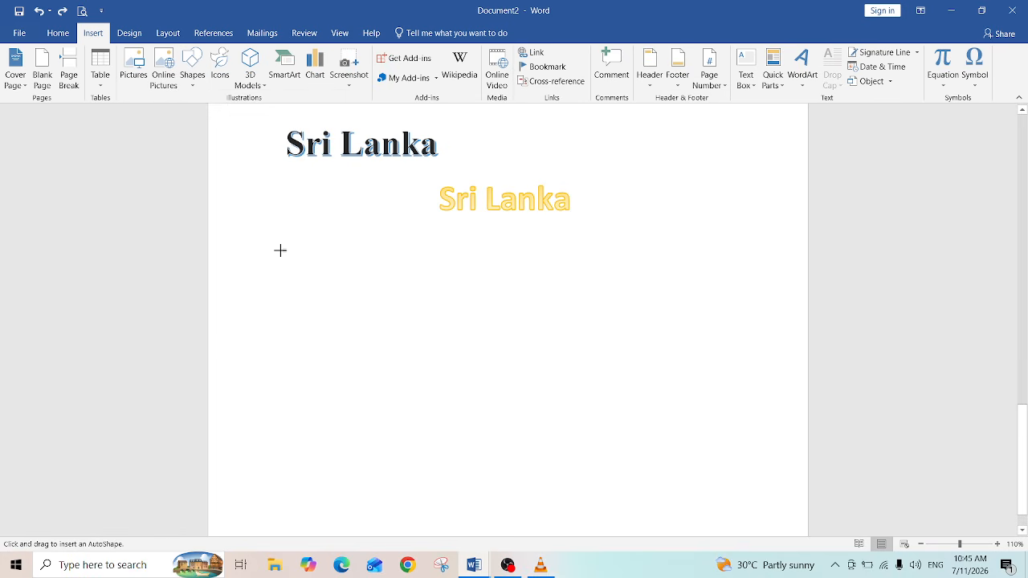
{"action": "left_click_drag", "start_coordinate": [279, 255], "coordinate": [357, 294]}
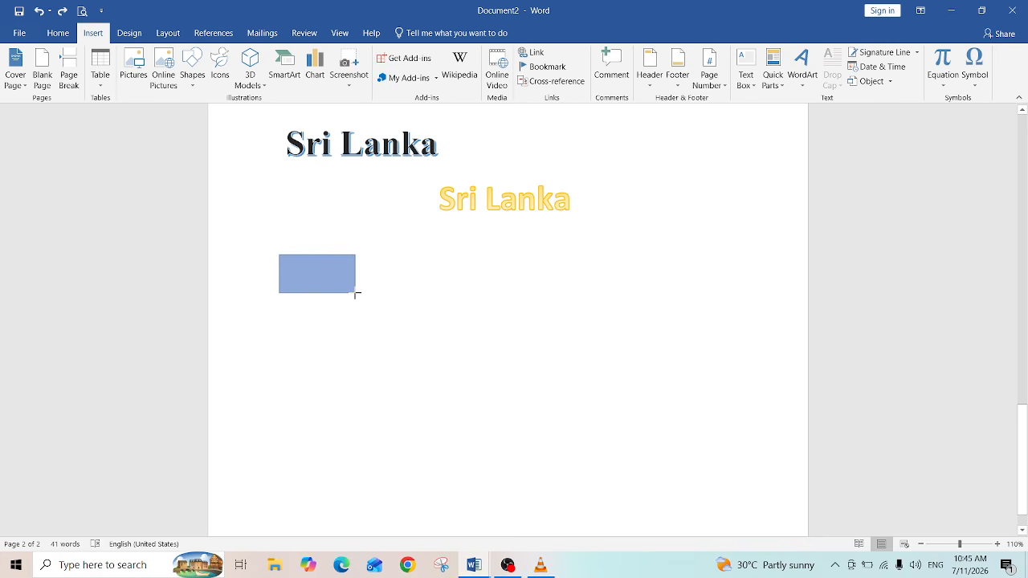
{"action": "left_click_drag", "start_coordinate": [357, 294], "coordinate": [434, 345]}
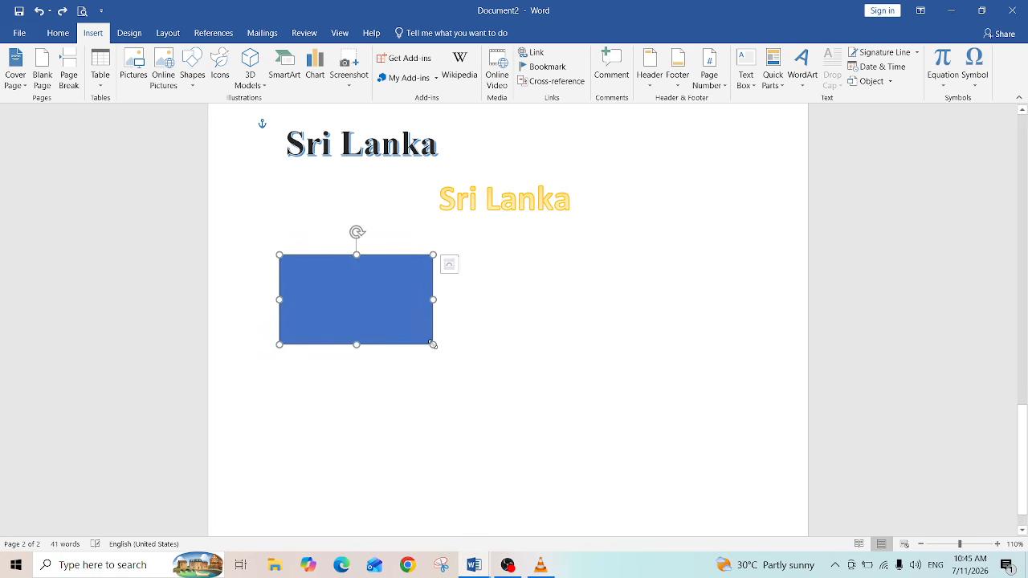
{"action": "left_click", "coordinate": [493, 332]}
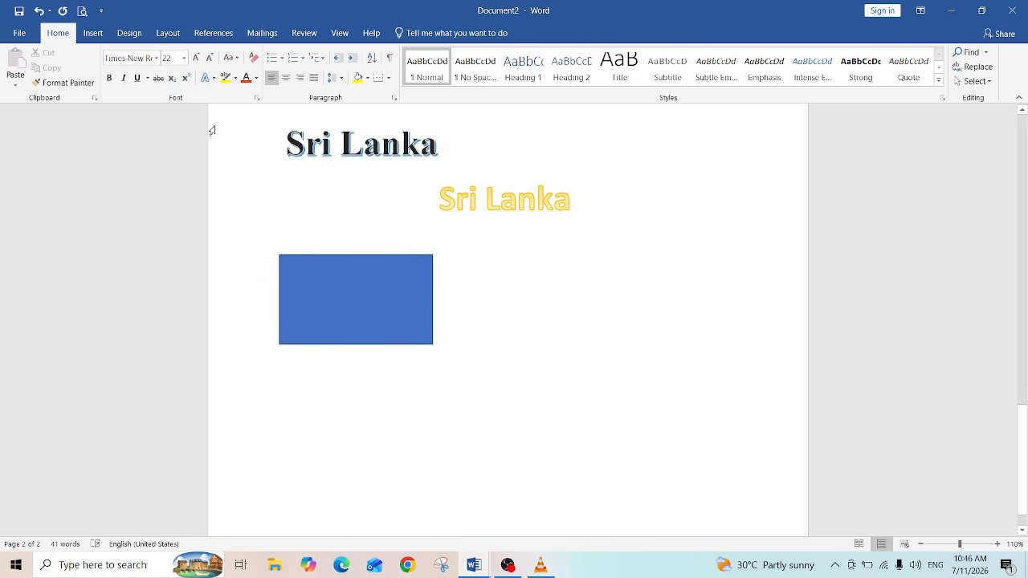
Step: Draw a Flowchart: Magnetic Disk shape about 2.39" wide and 1.44" tall below the rectangle
{"action": "left_click", "coordinate": [89, 34]}
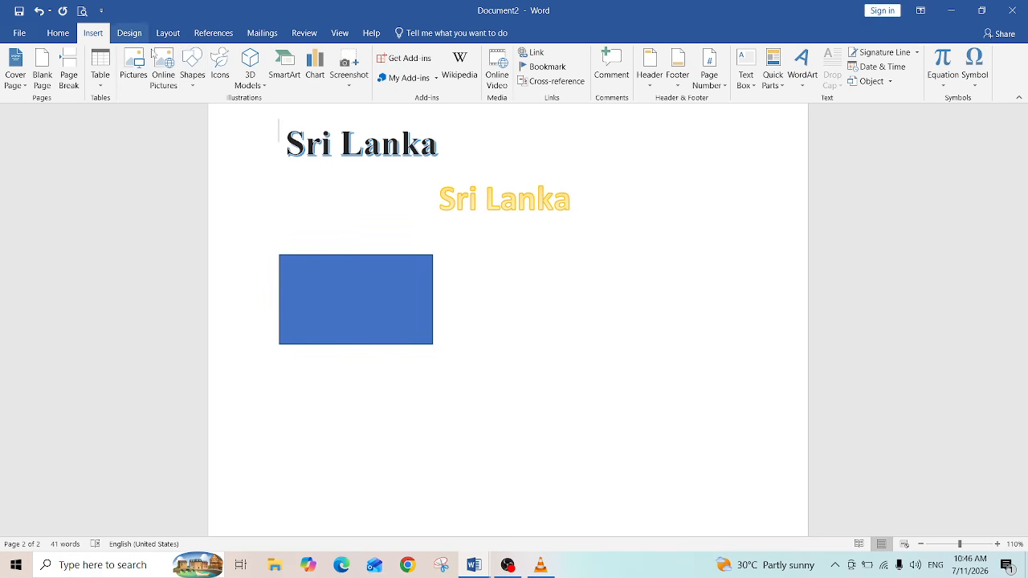
{"action": "left_click", "coordinate": [193, 74]}
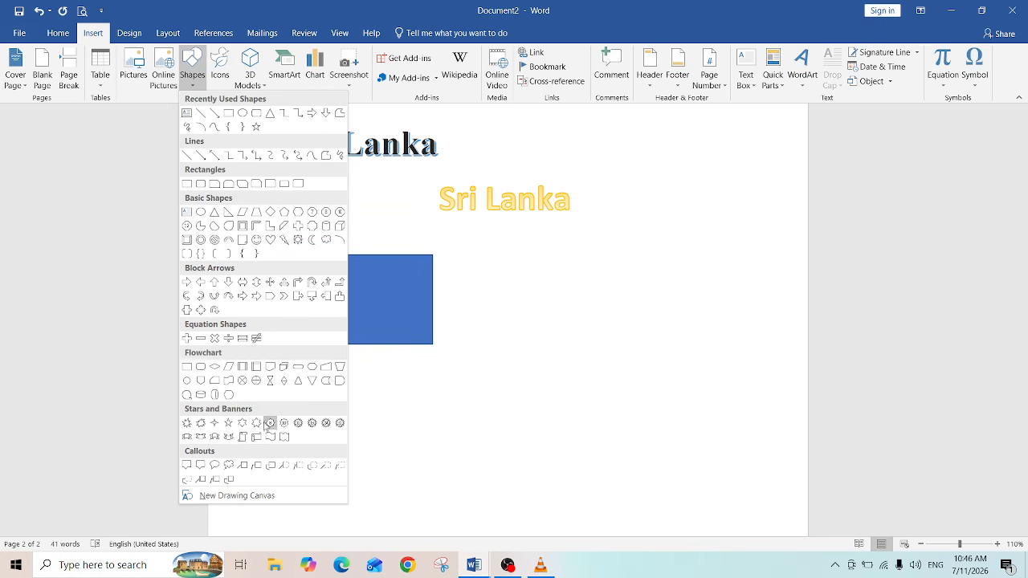
{"action": "left_click", "coordinate": [201, 399]}
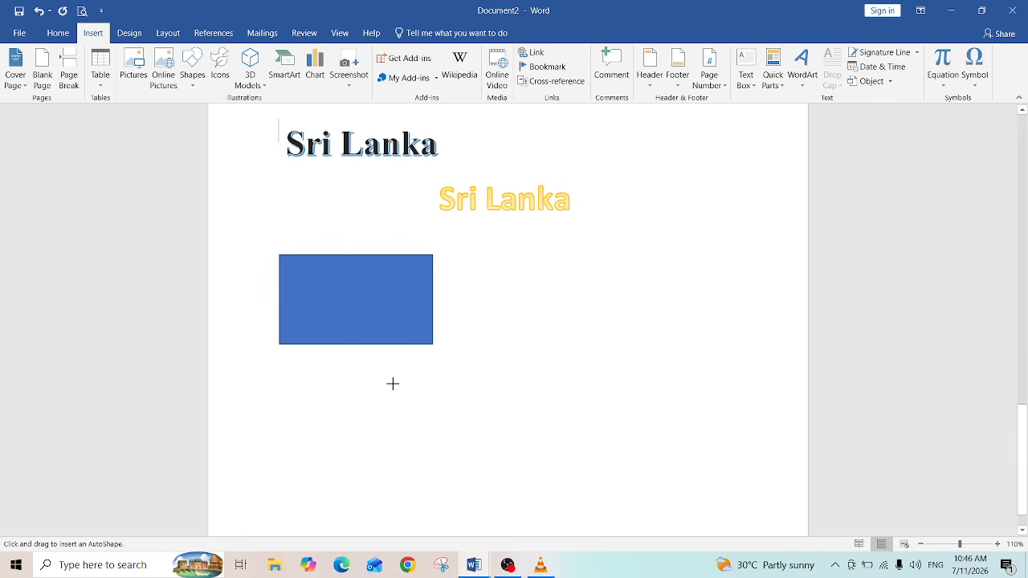
{"action": "left_click_drag", "start_coordinate": [393, 384], "coordinate": [562, 486]}
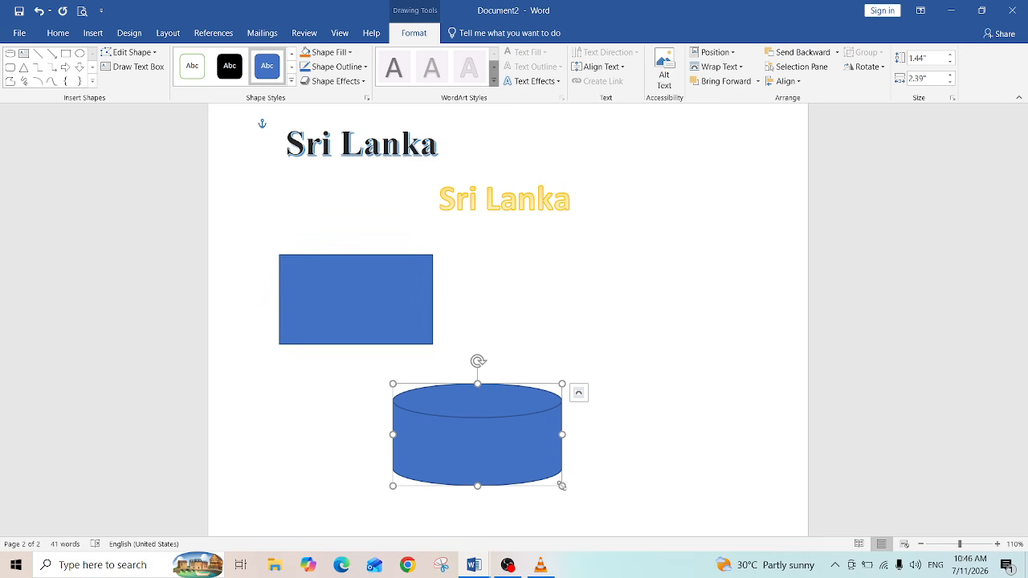
{"action": "left_click", "coordinate": [96, 34]}
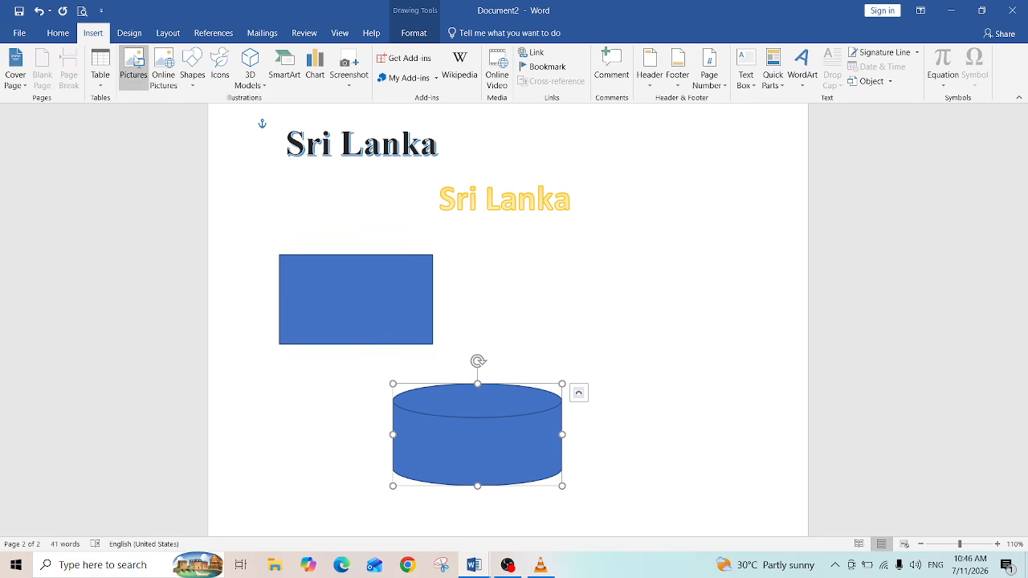
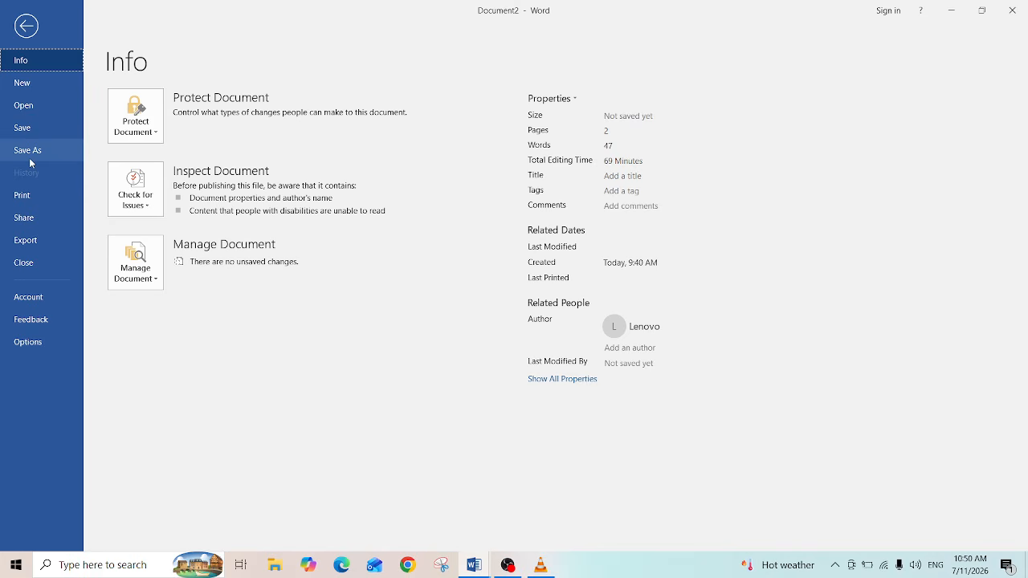
Step: Create a new folder named word practicle on the Desktop from the Save As dialog
{"action": "left_click", "coordinate": [30, 145]}
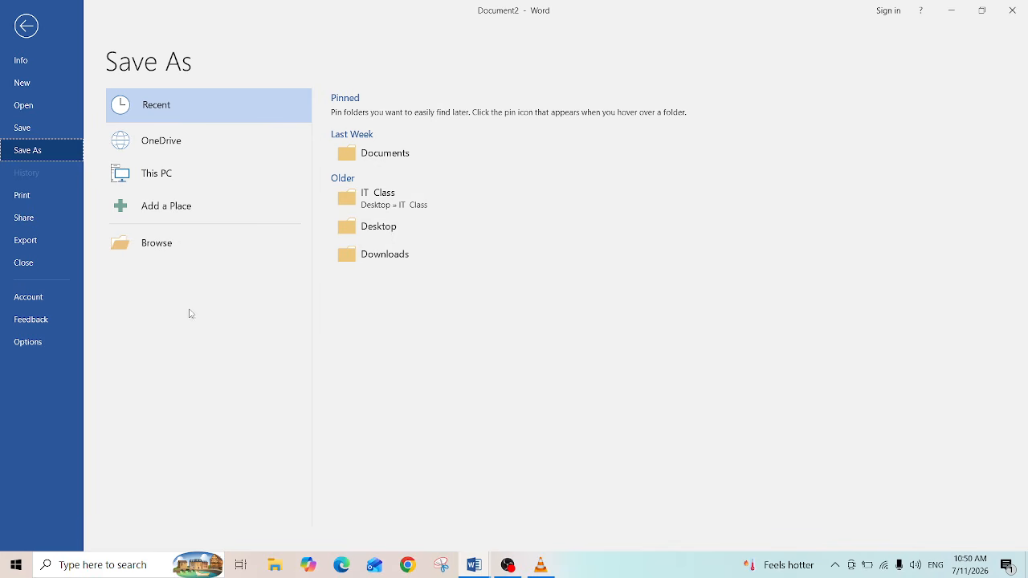
{"action": "left_click", "coordinate": [155, 249]}
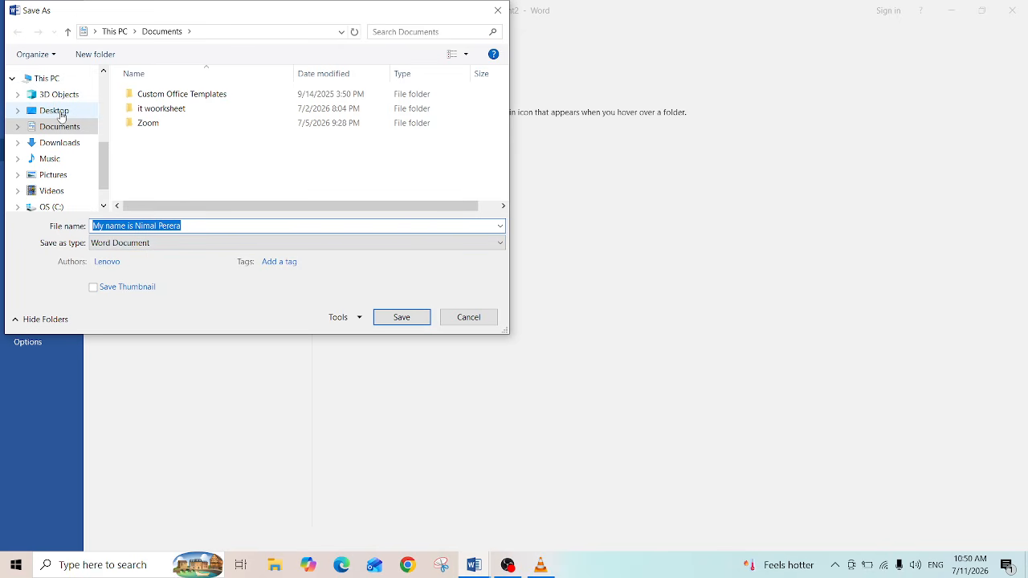
{"action": "left_click", "coordinate": [61, 114]}
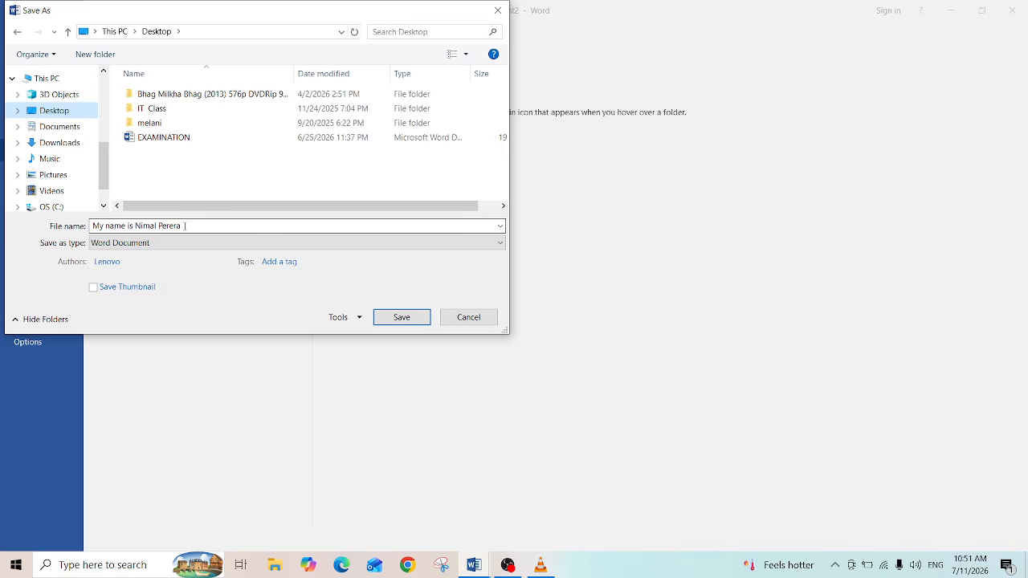
{"action": "left_click", "coordinate": [85, 55]}
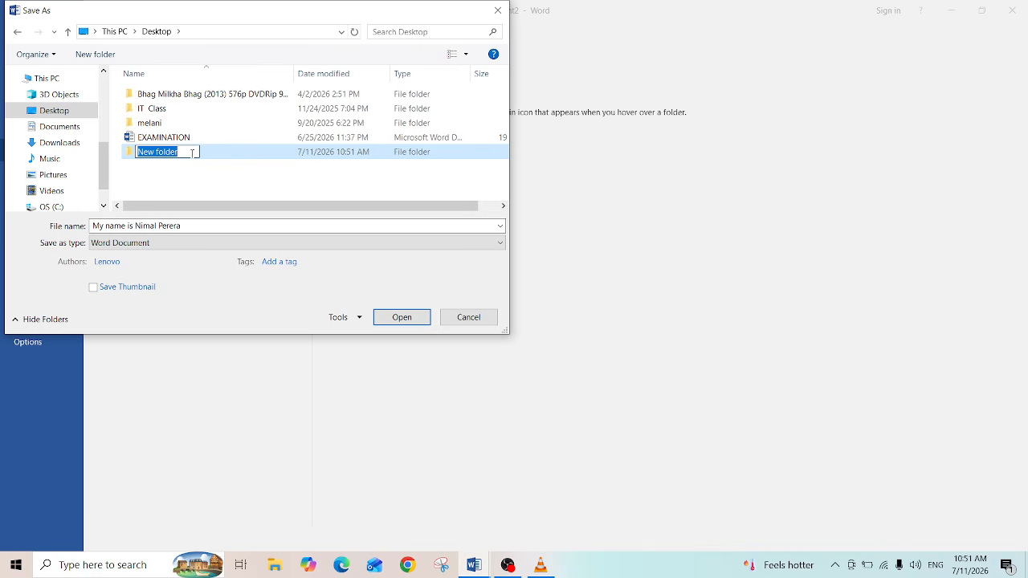
{"action": "key", "text": "BackSpace"}
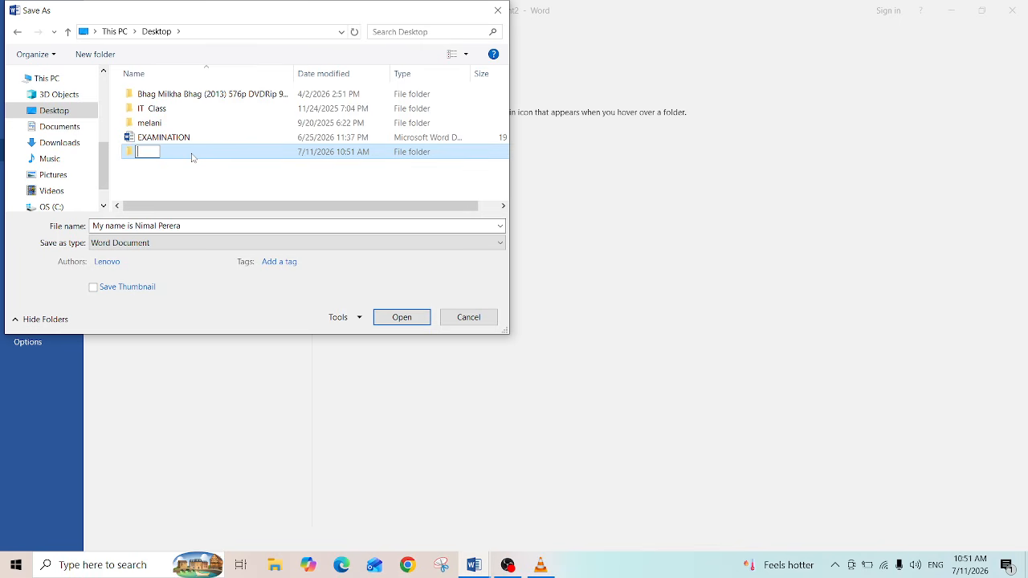
{"action": "type", "text": "word practicle"}
{"action": "key", "text": "Return"}
Step: Save the document inside the word practicle folder, using the student's first name as the file name
{"action": "left_click", "coordinate": [233, 167]}
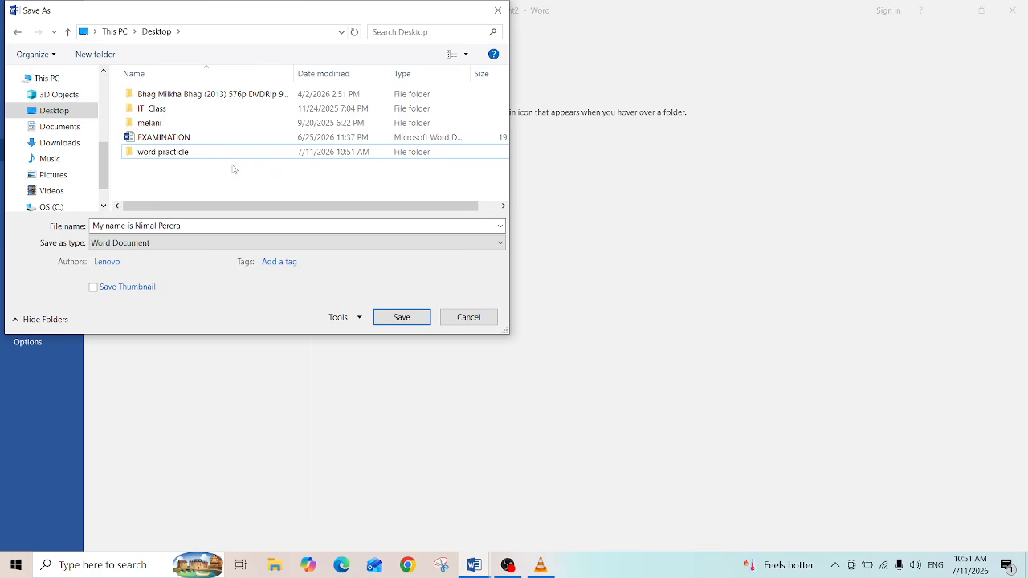
{"action": "left_click", "coordinate": [169, 153]}
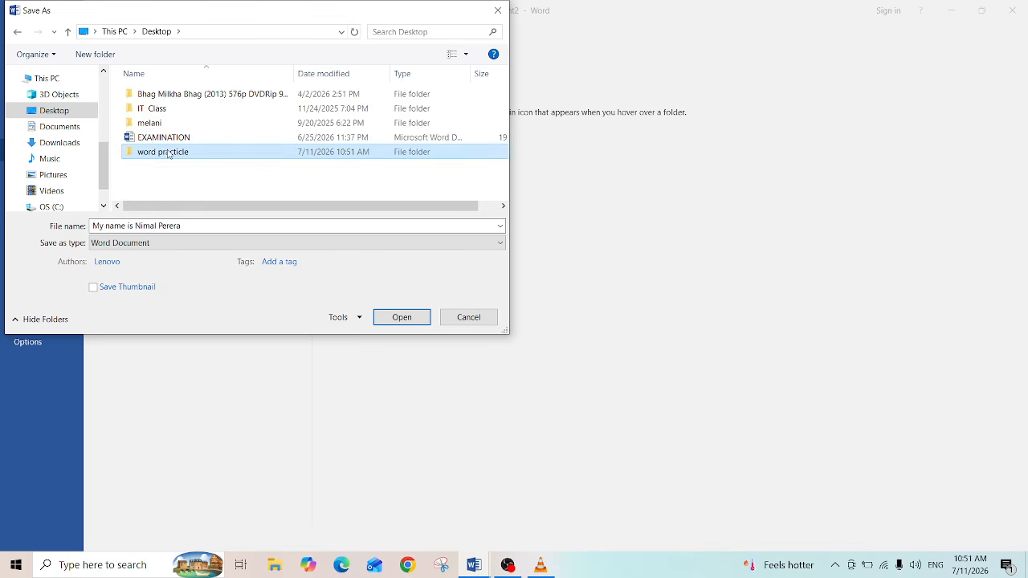
{"action": "double_click", "coordinate": [169, 153]}
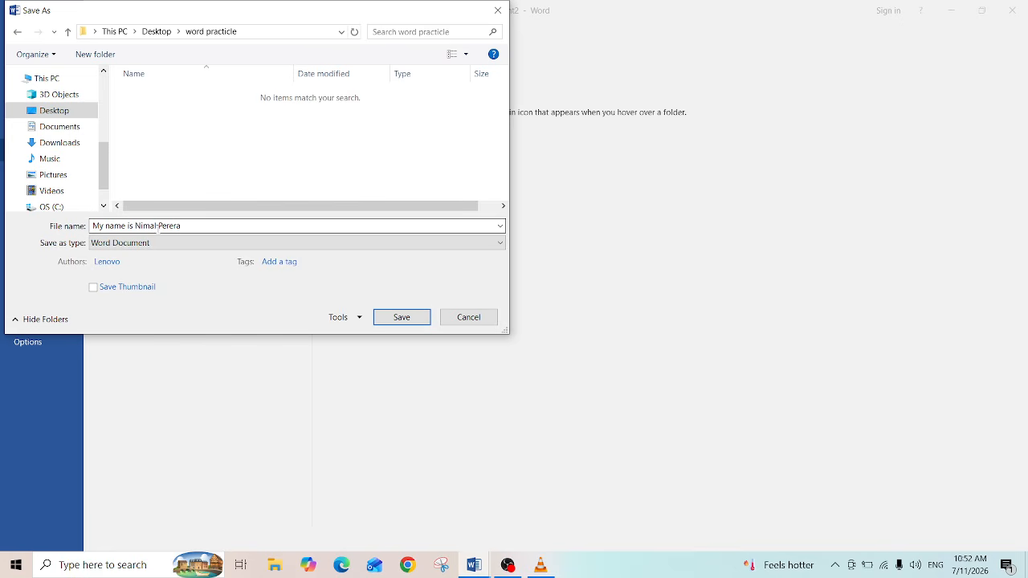
{"action": "left_click", "coordinate": [185, 226]}
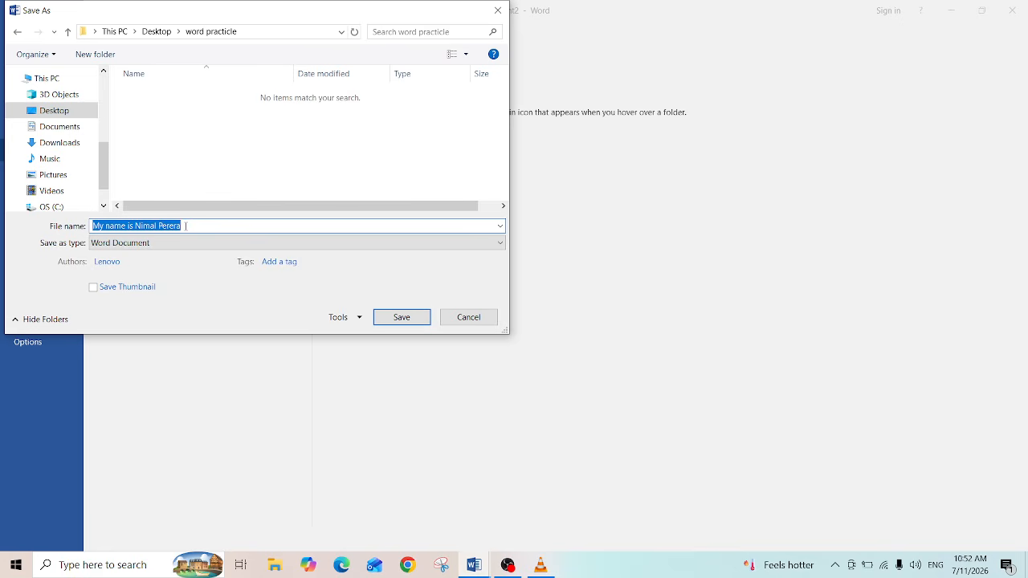
{"action": "key", "text": "BackSpace"}
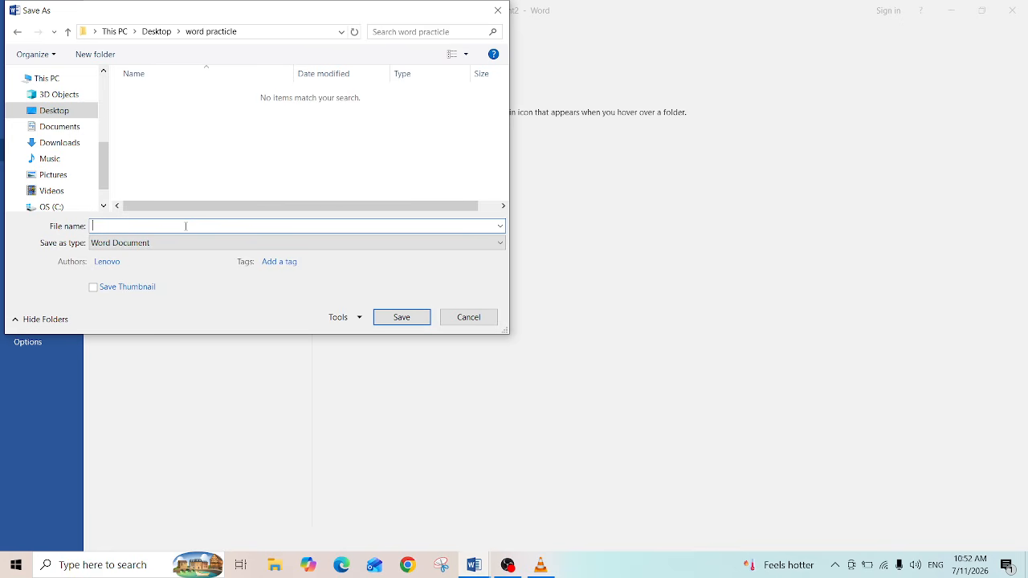
{"action": "type", "text": "nimal"}
{"action": "left_click", "coordinate": [403, 317]}
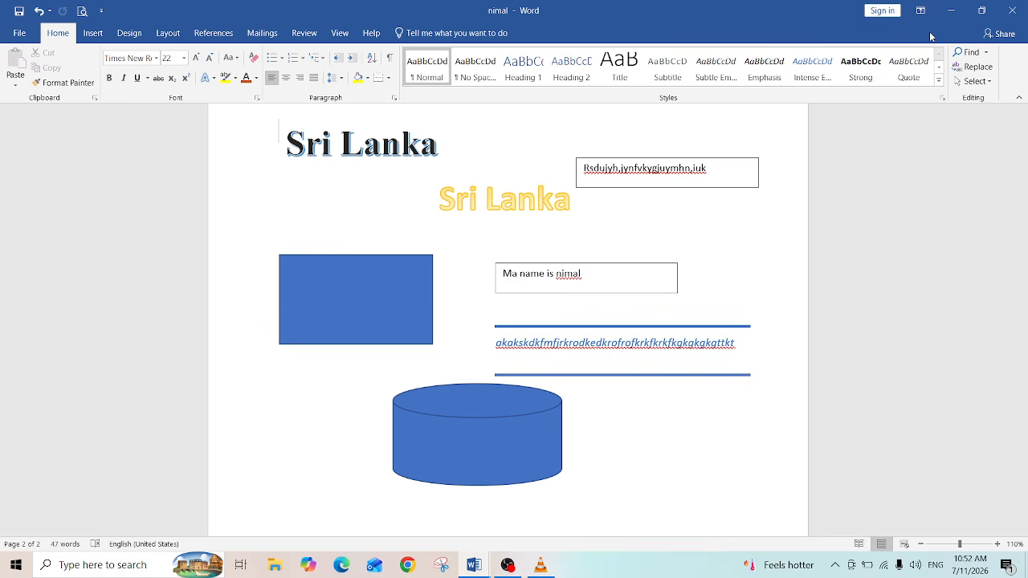
Step: Open the word practicle folder from the desktop, maximize it, and switch to large icons view
{"action": "left_click", "coordinate": [951, 11]}
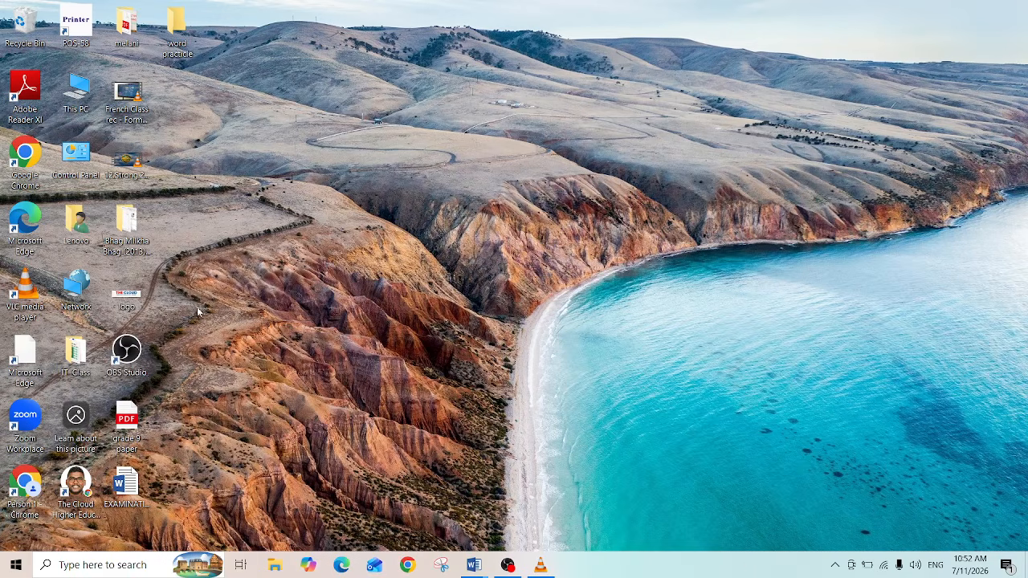
{"action": "double_click", "coordinate": [178, 32]}
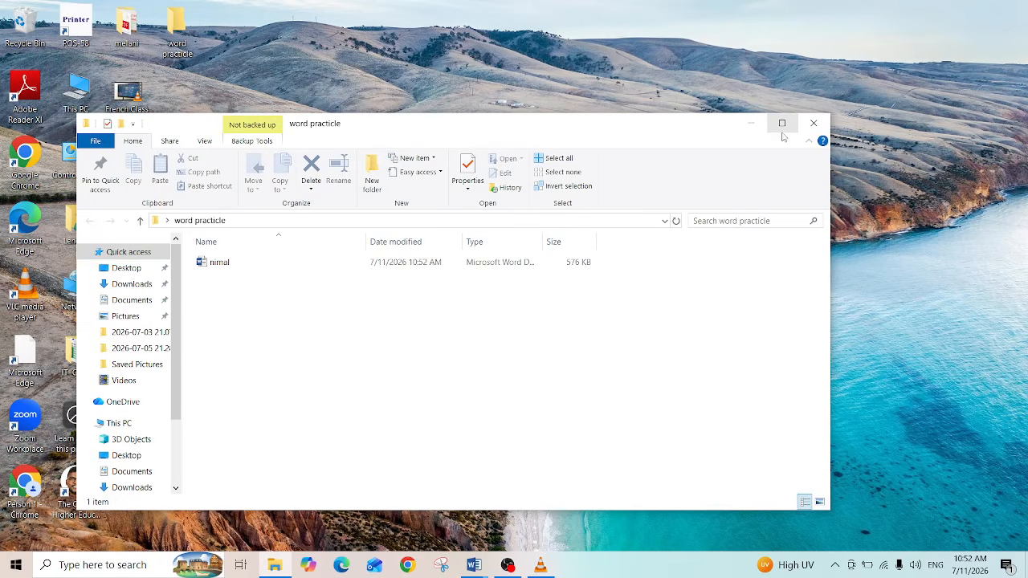
{"action": "left_click", "coordinate": [782, 123]}
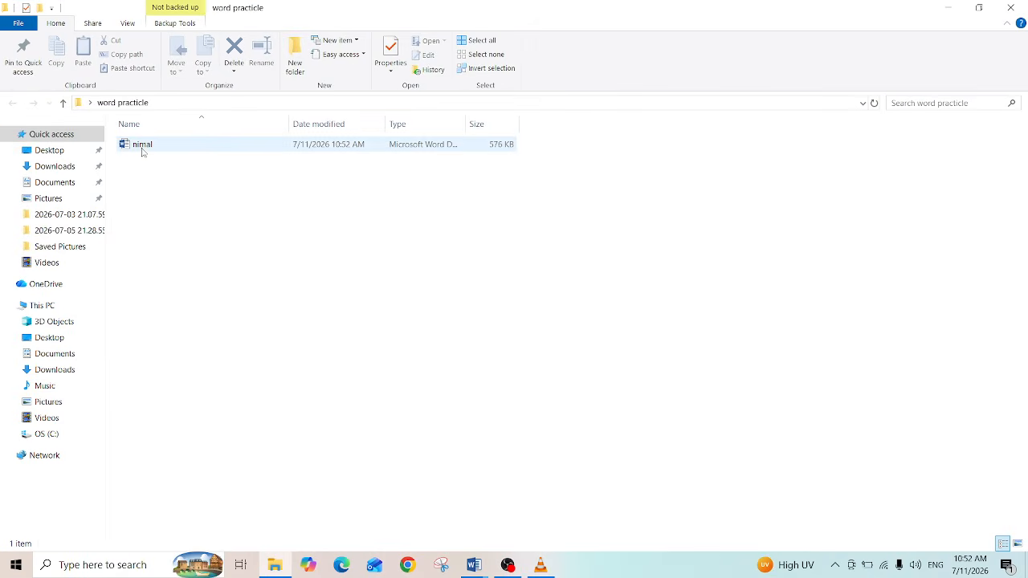
{"action": "left_click", "coordinate": [1018, 543]}
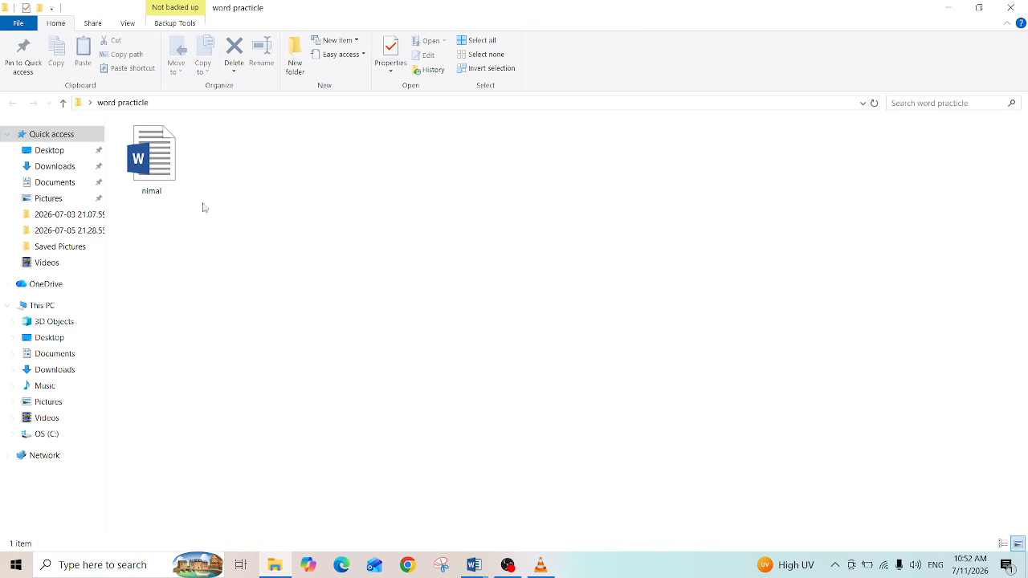
Step: Open the saved document from the folder to check it, and close the Word window
{"action": "double_click", "coordinate": [139, 159]}
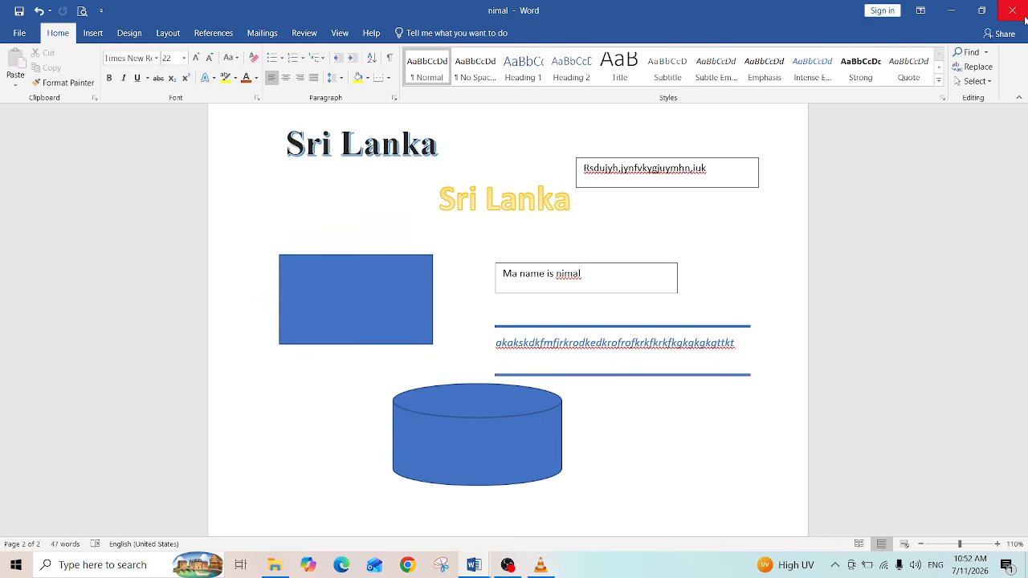
{"action": "left_click", "coordinate": [983, 12]}
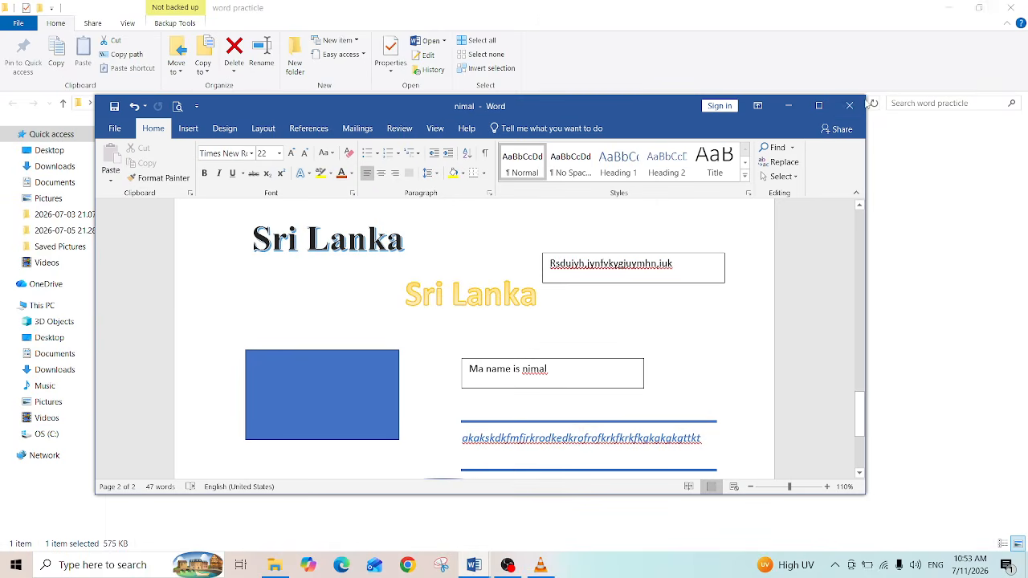
{"action": "left_click", "coordinate": [820, 105]}
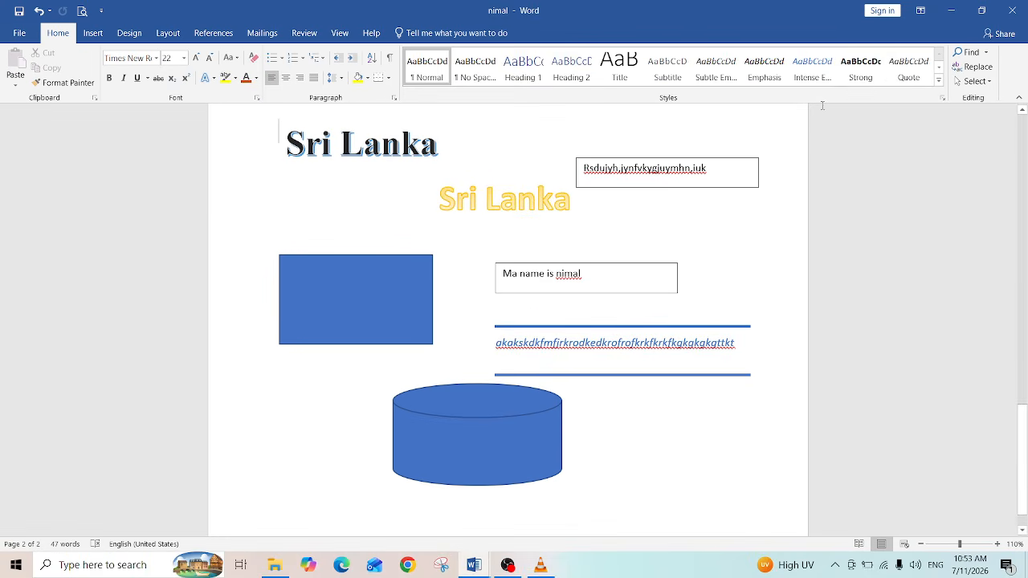
{"action": "left_click", "coordinate": [944, 16]}
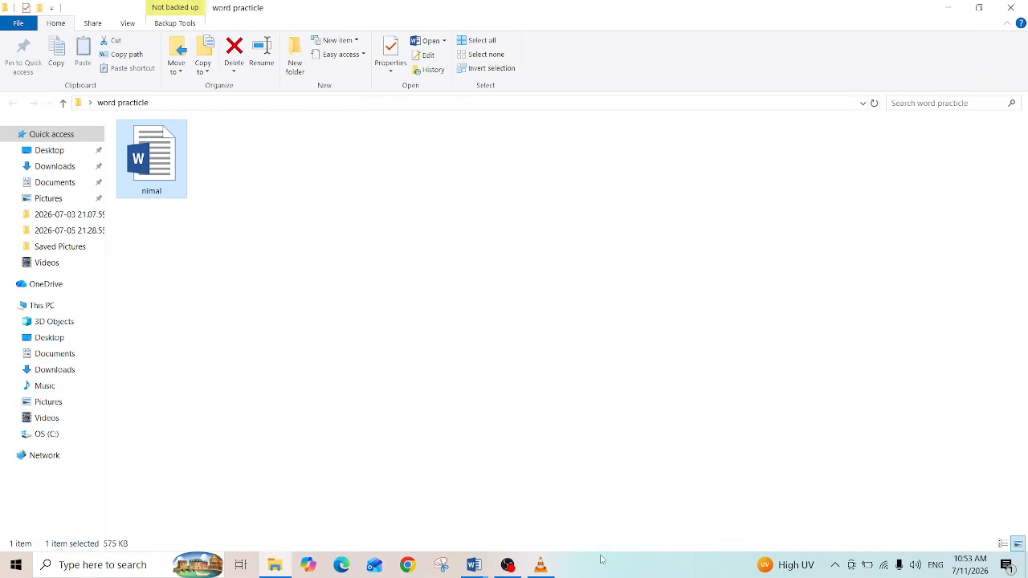
{"action": "mouse_move", "coordinate": [468, 572]}
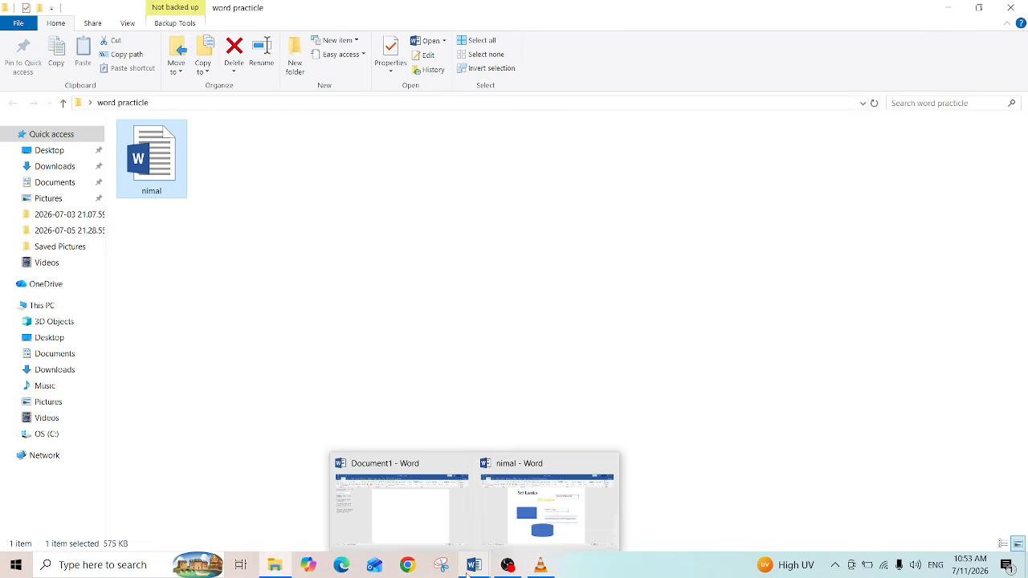
{"action": "left_click", "coordinate": [530, 526]}
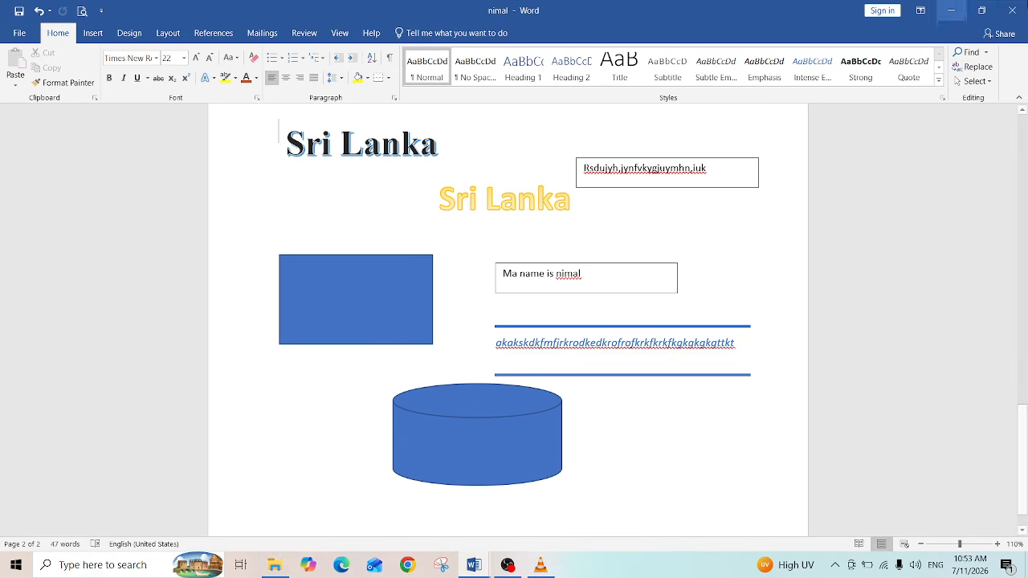
{"action": "left_click", "coordinate": [1014, 10]}
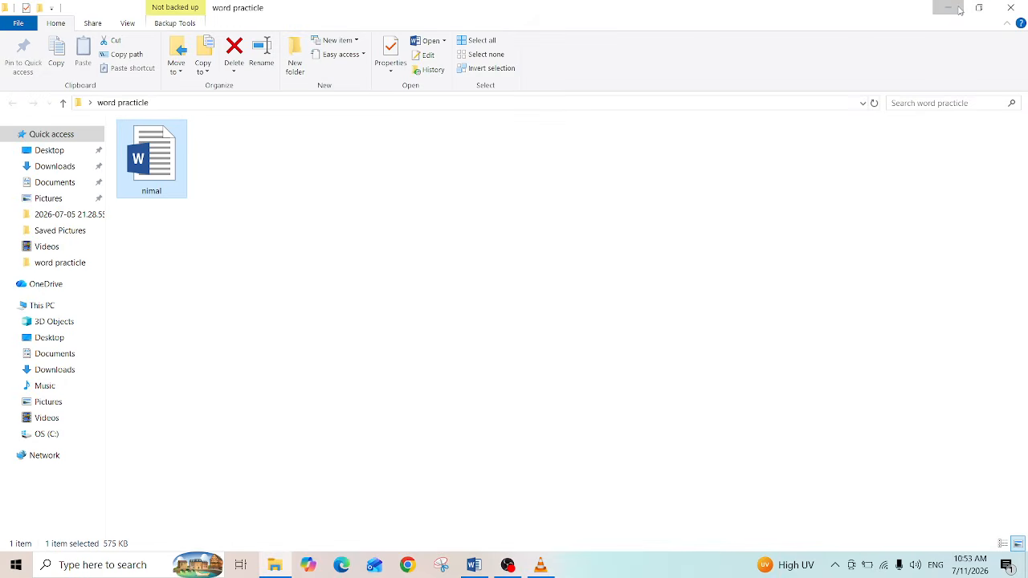
Step: Close and reopen the word practicle folder, maximize it, and open the saved document again
{"action": "left_click", "coordinate": [1014, 8]}
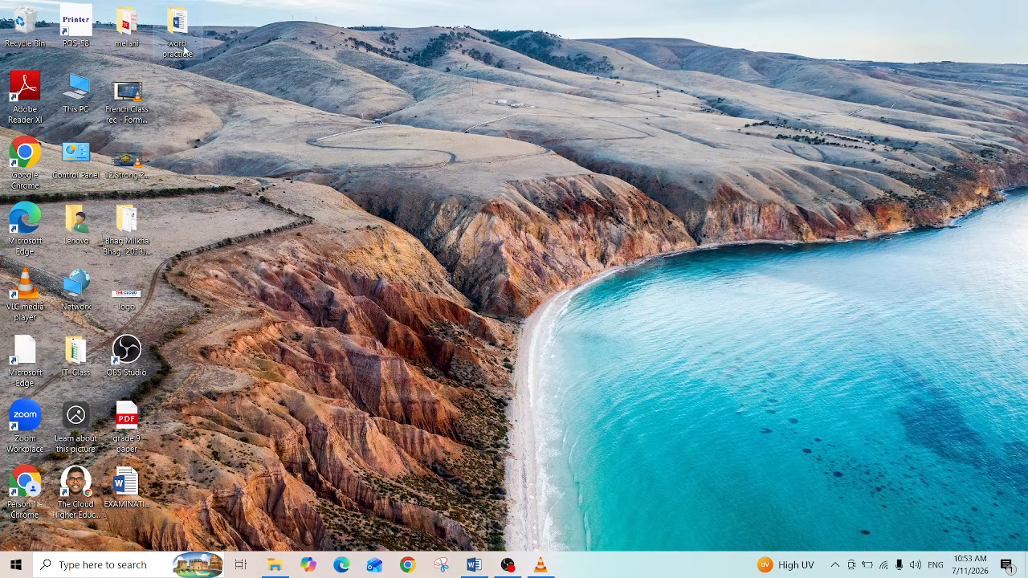
{"action": "double_click", "coordinate": [178, 36]}
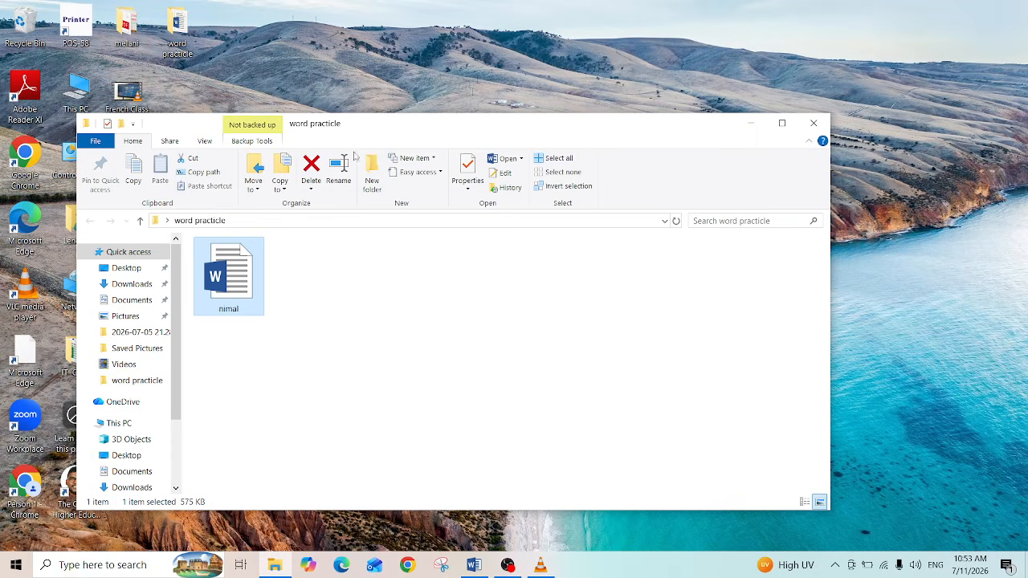
{"action": "left_click", "coordinate": [782, 124]}
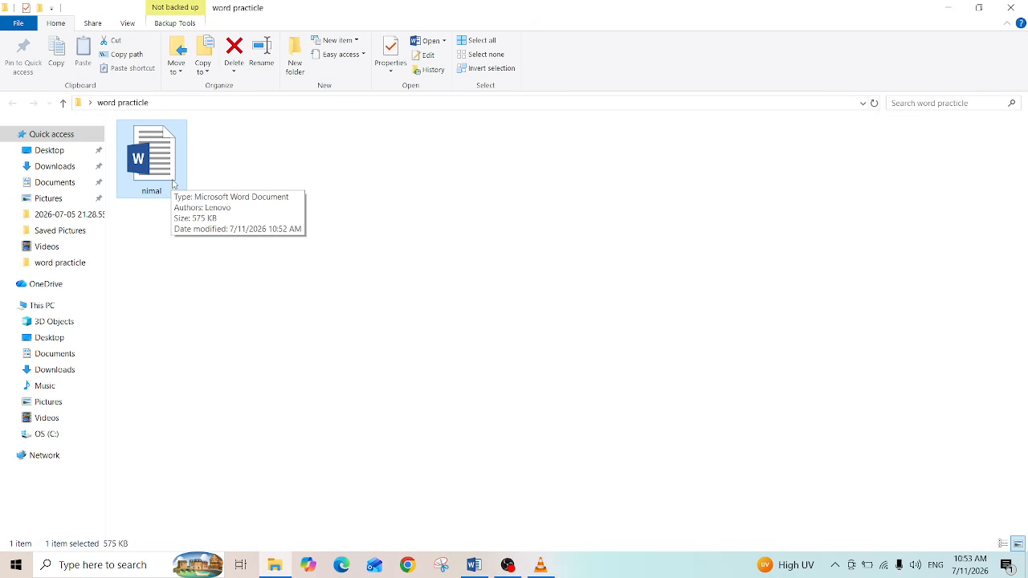
{"action": "double_click", "coordinate": [172, 183]}
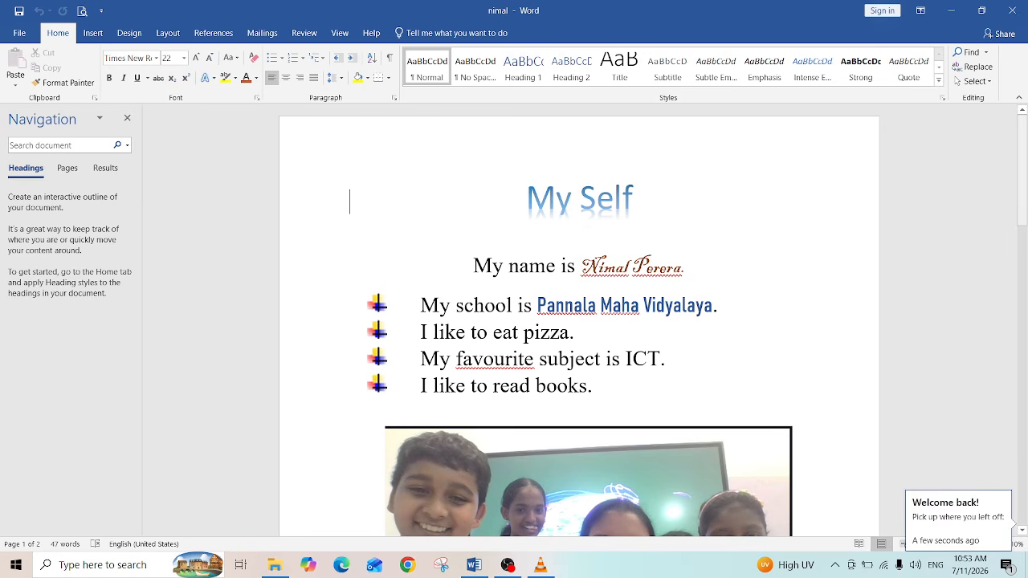
Step: Scroll through the reopened document to its second page and close both Word and the folder window
{"action": "left_click_drag", "start_coordinate": [1024, 183], "coordinate": [1027, 457]}
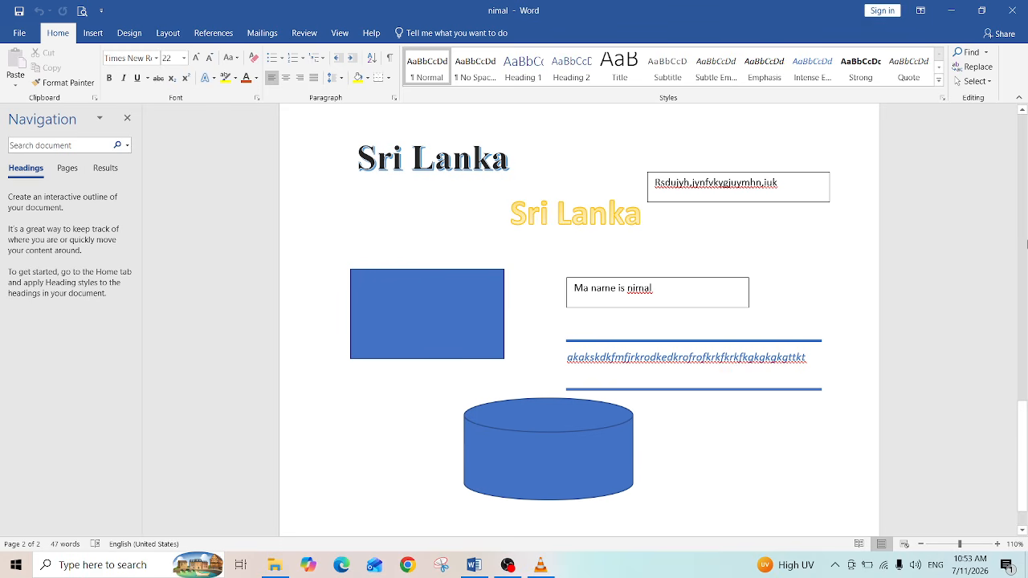
{"action": "left_click", "coordinate": [1014, 14]}
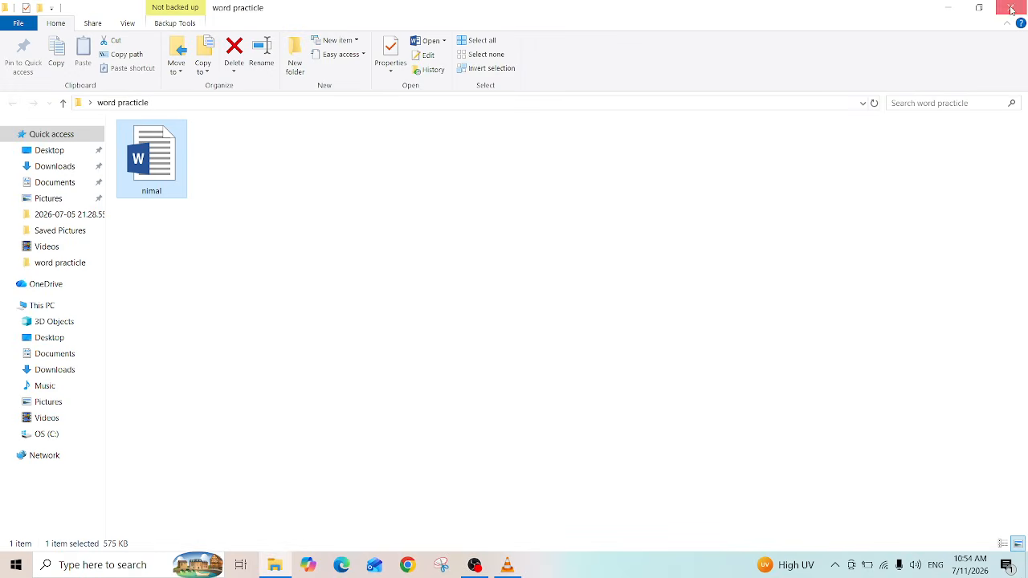
{"action": "left_click", "coordinate": [1011, 9]}
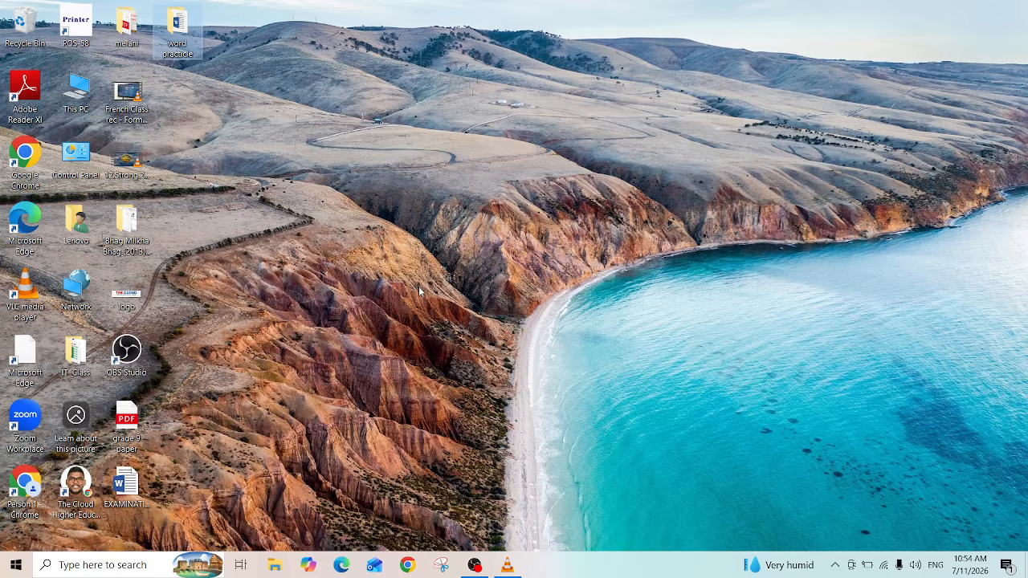
{"action": "left_click", "coordinate": [474, 566]}
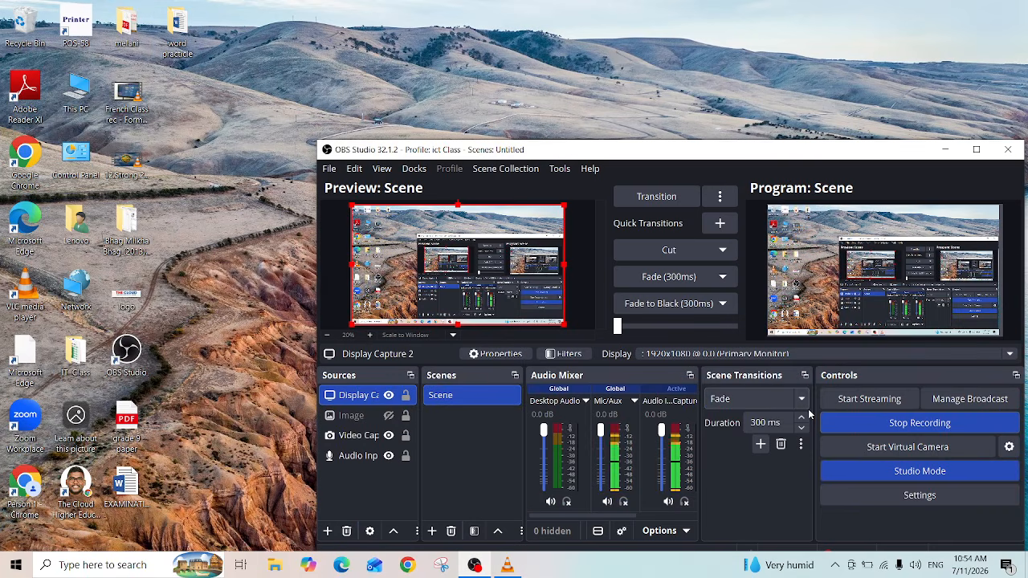